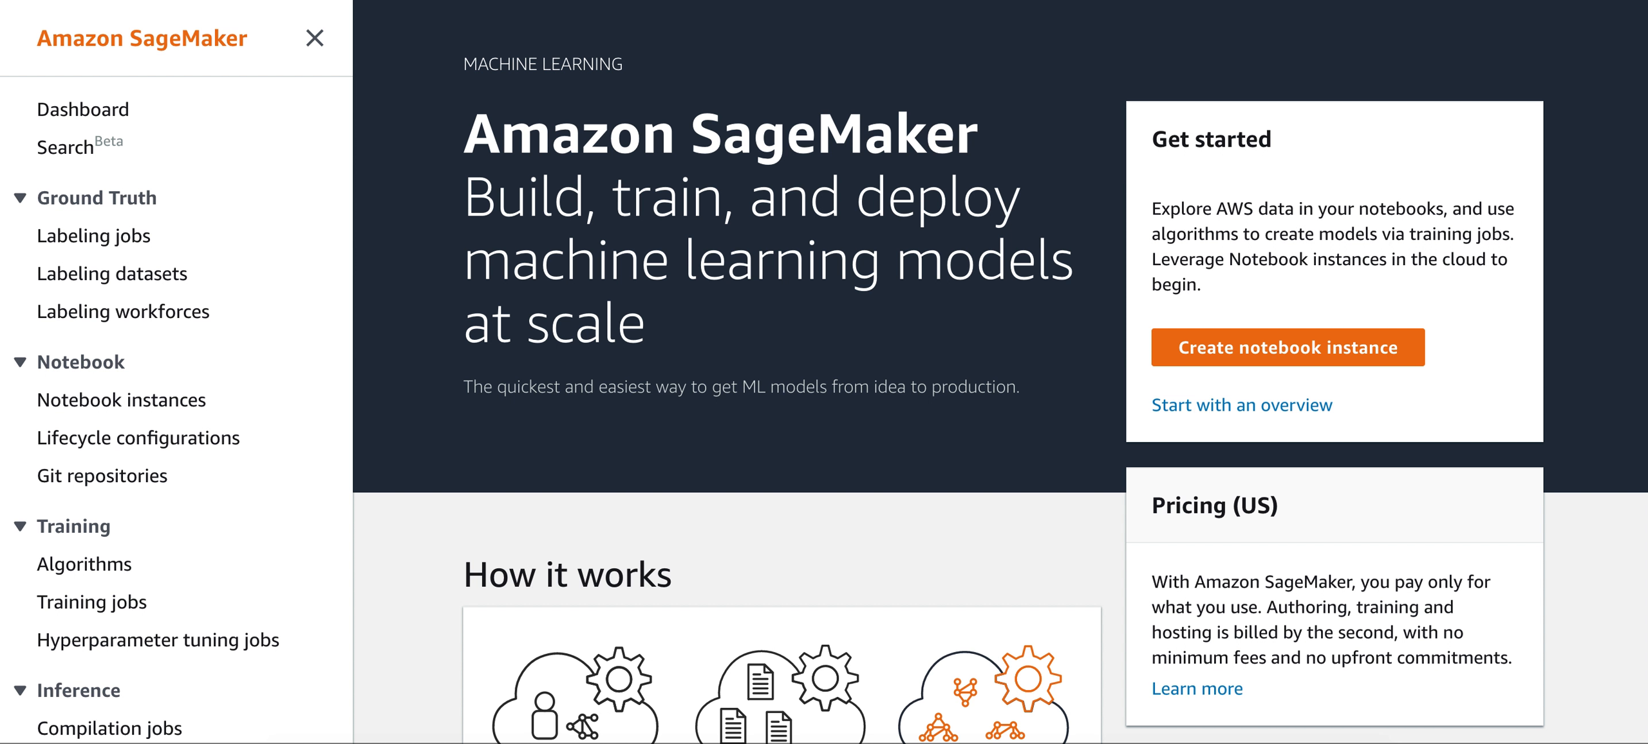
- Start a new notebook instance from the notebook instances list and enter test as its name
left_click(186, 405)
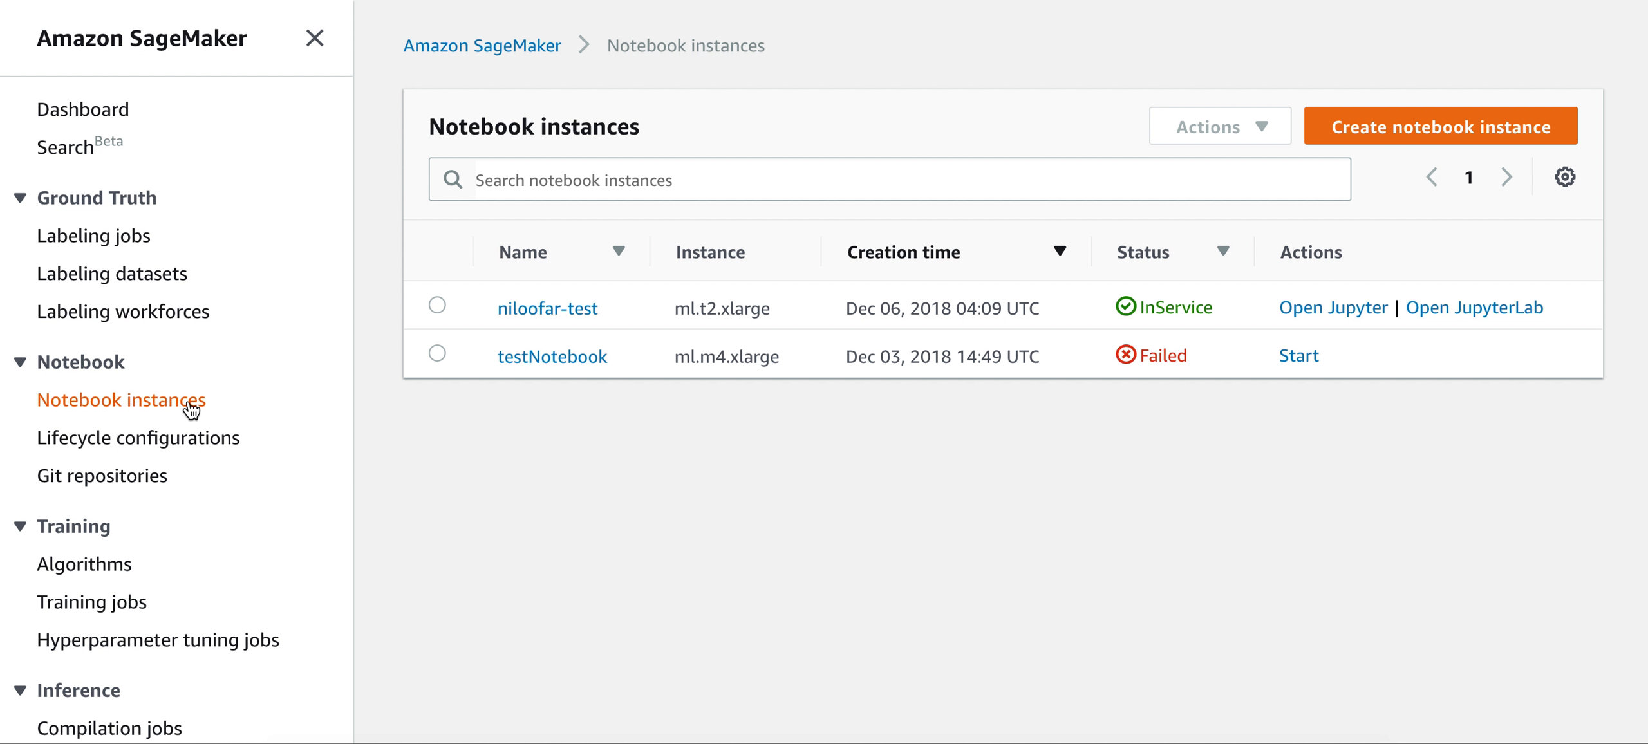
left_click(1401, 131)
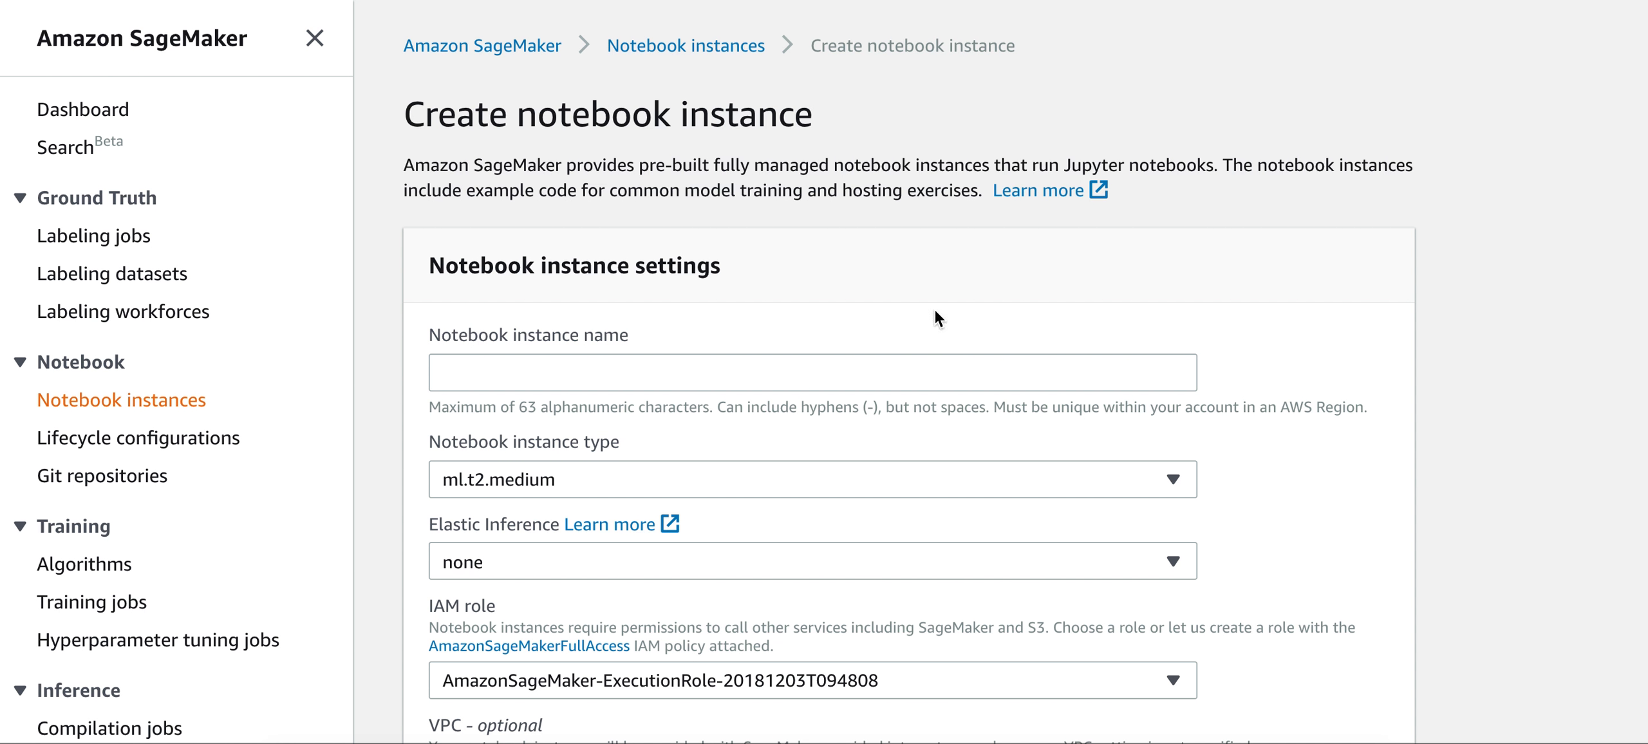
scroll(934, 315, "down", 3)
left_click(551, 215)
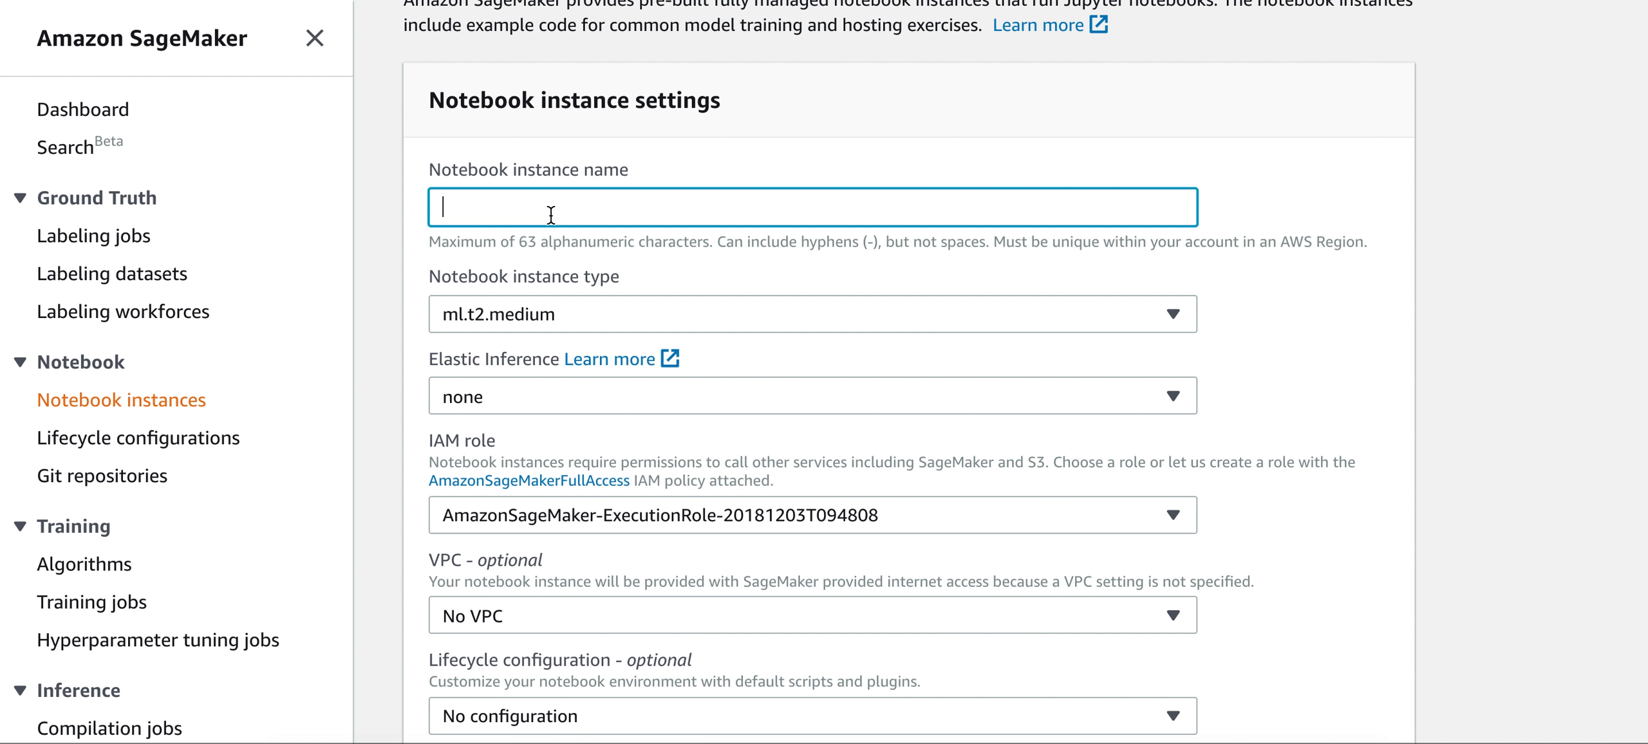
type("test")
- Look through the available notebook instance types for the new instance
scroll(632, 294, "down", 2)
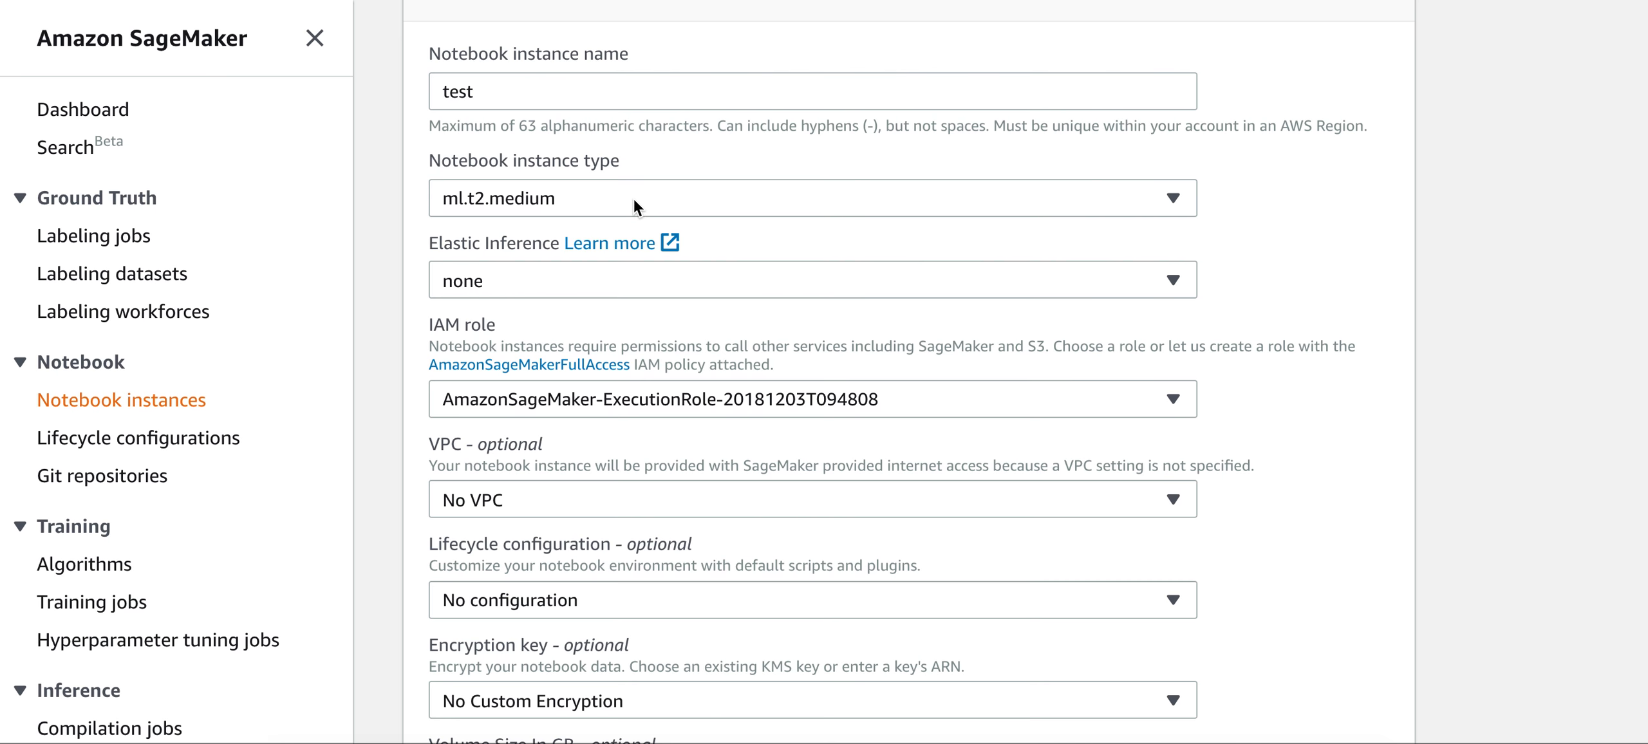
left_click(634, 201)
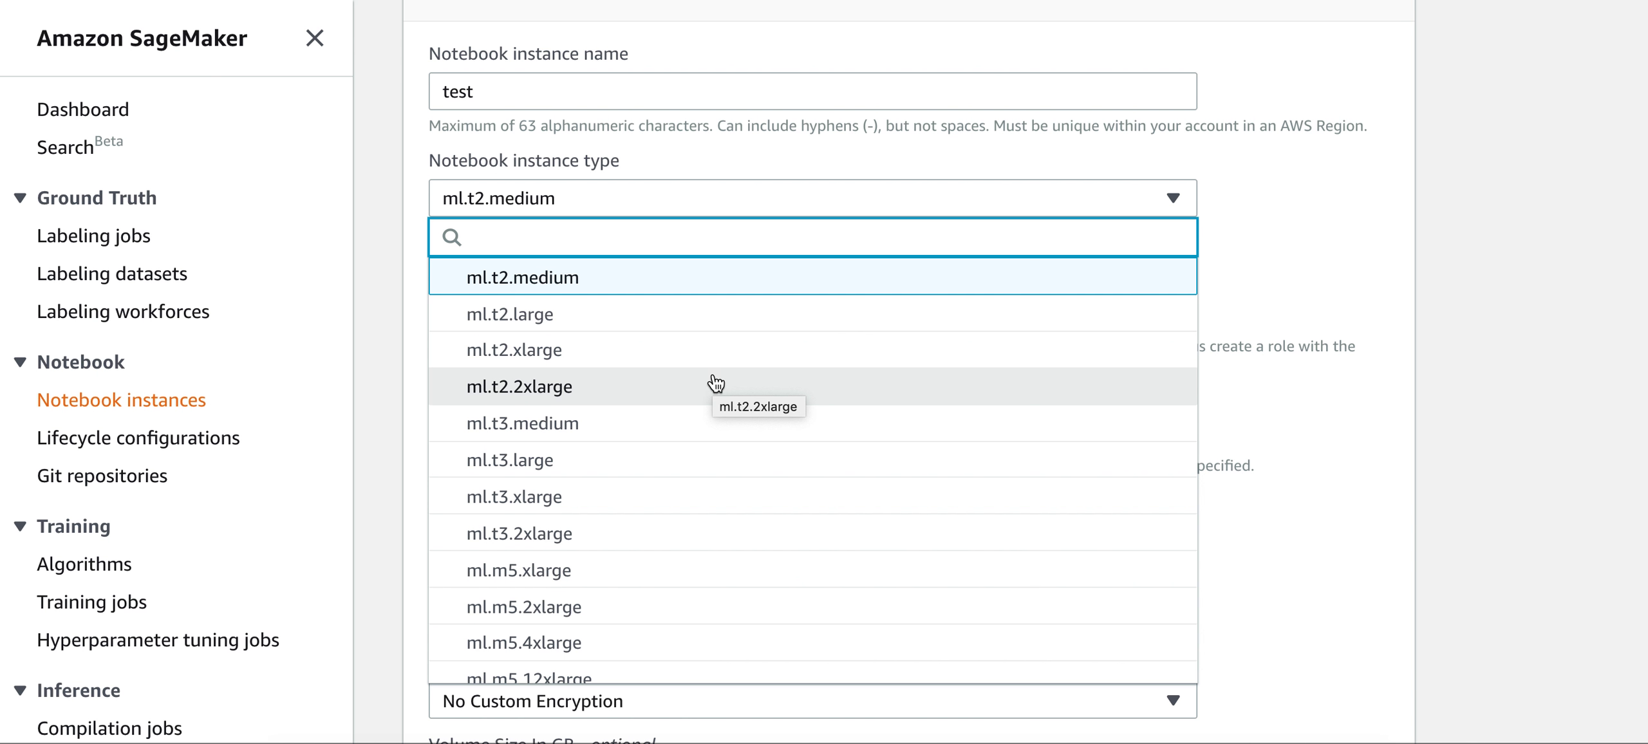
scroll(715, 383, "down", 6)
scroll(716, 384, "up", 4)
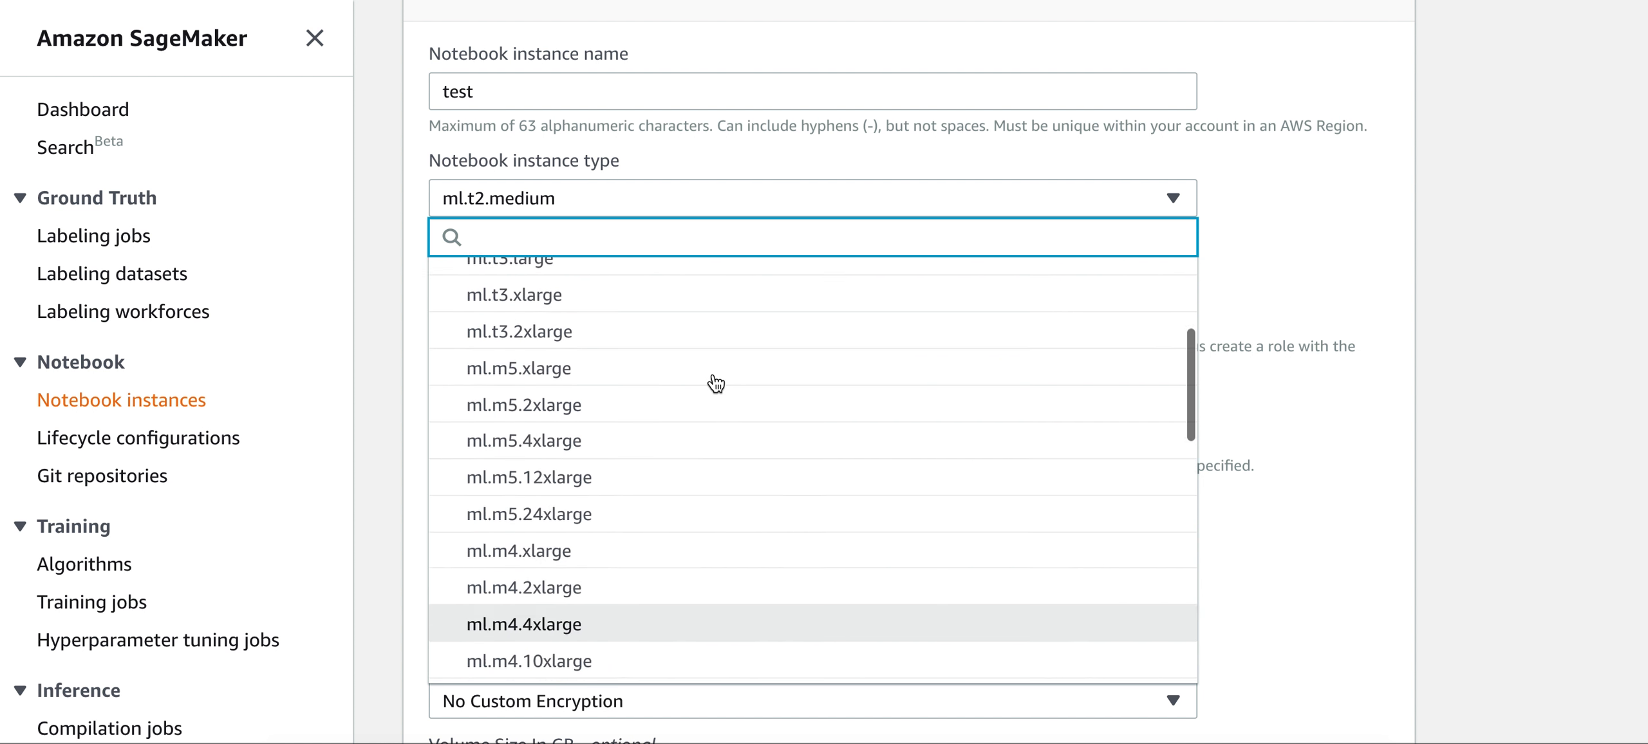
scroll(716, 384, "up", 5)
left_click(691, 327)
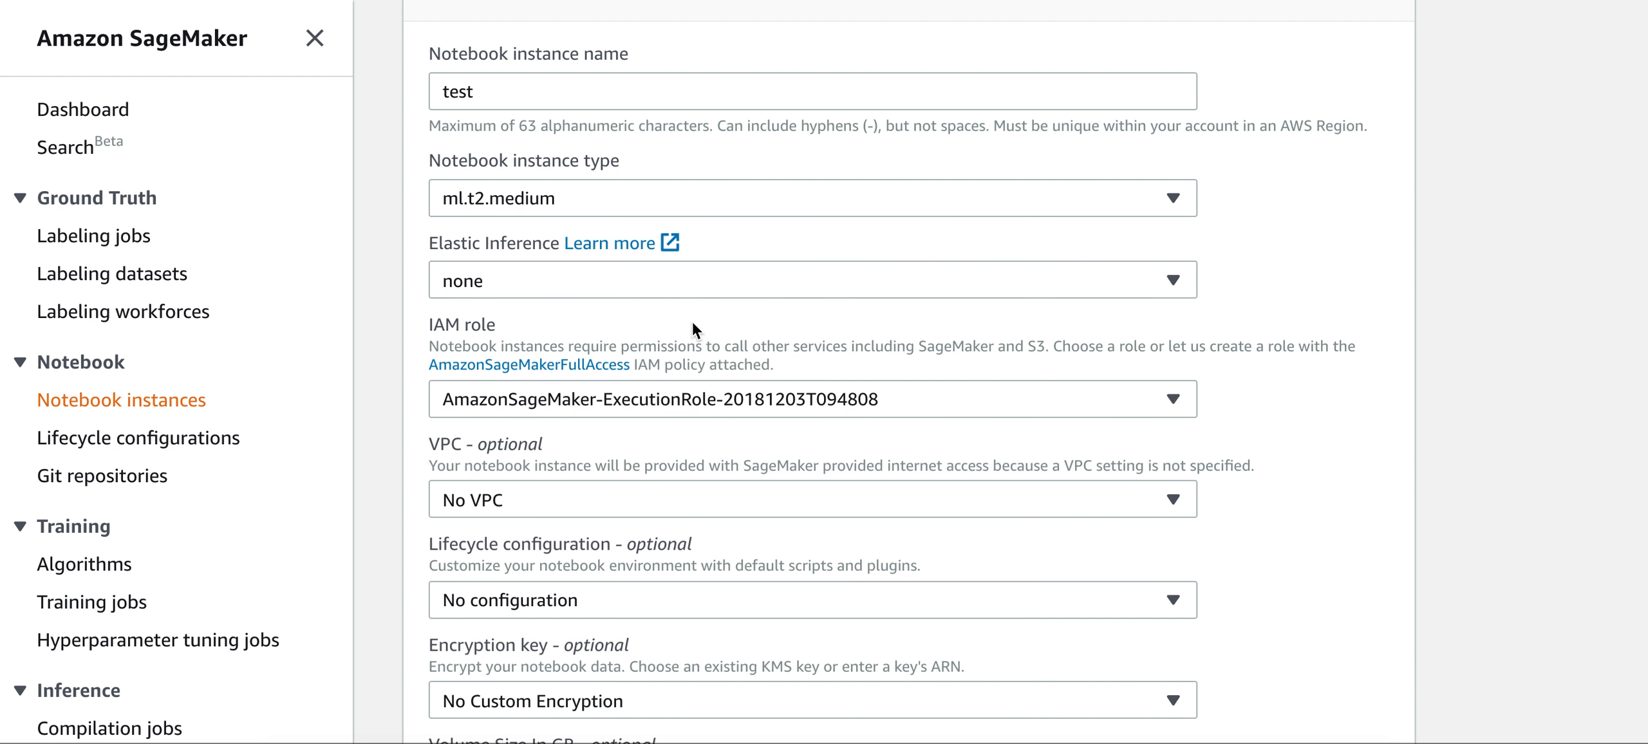
- Review the new instance's remaining settings, including IAM role, VPC, lifecycle configuration, encryption key, volume size, Git repositories and tags
scroll(692, 255, "down", 5)
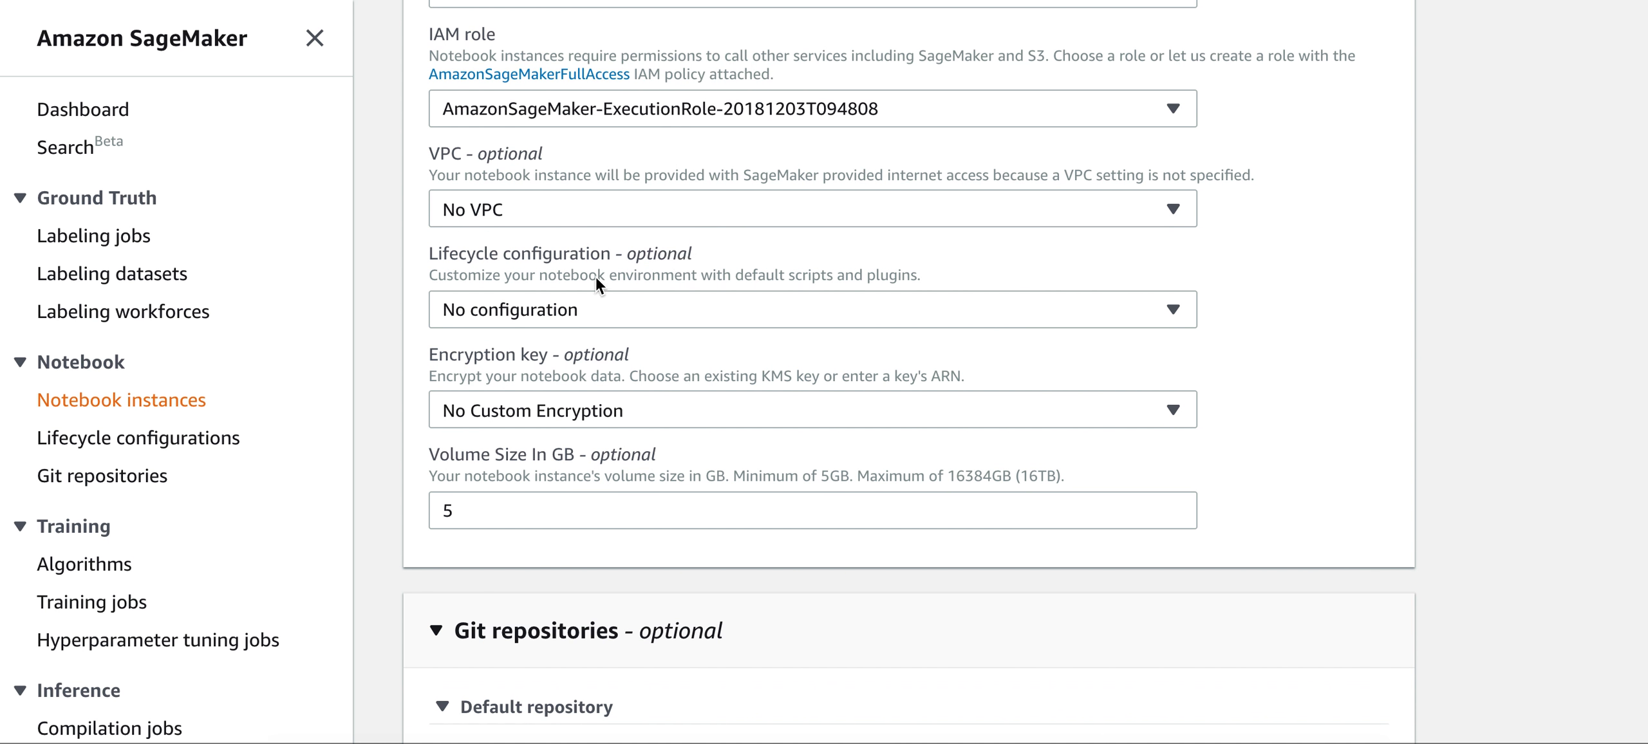
scroll(594, 277, "up", 3)
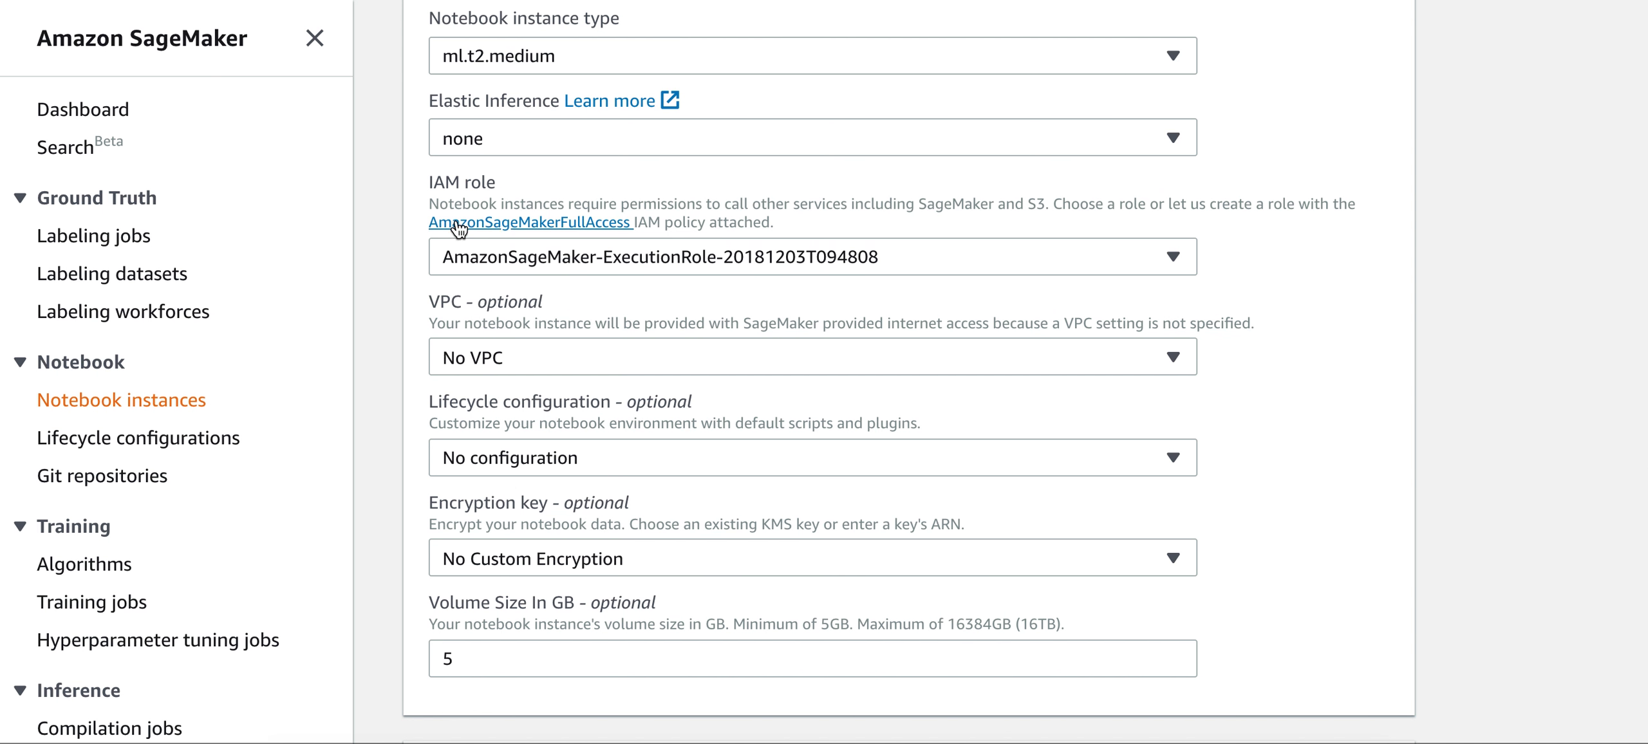
scroll(616, 442, "down", 5)
scroll(616, 443, "down", 7)
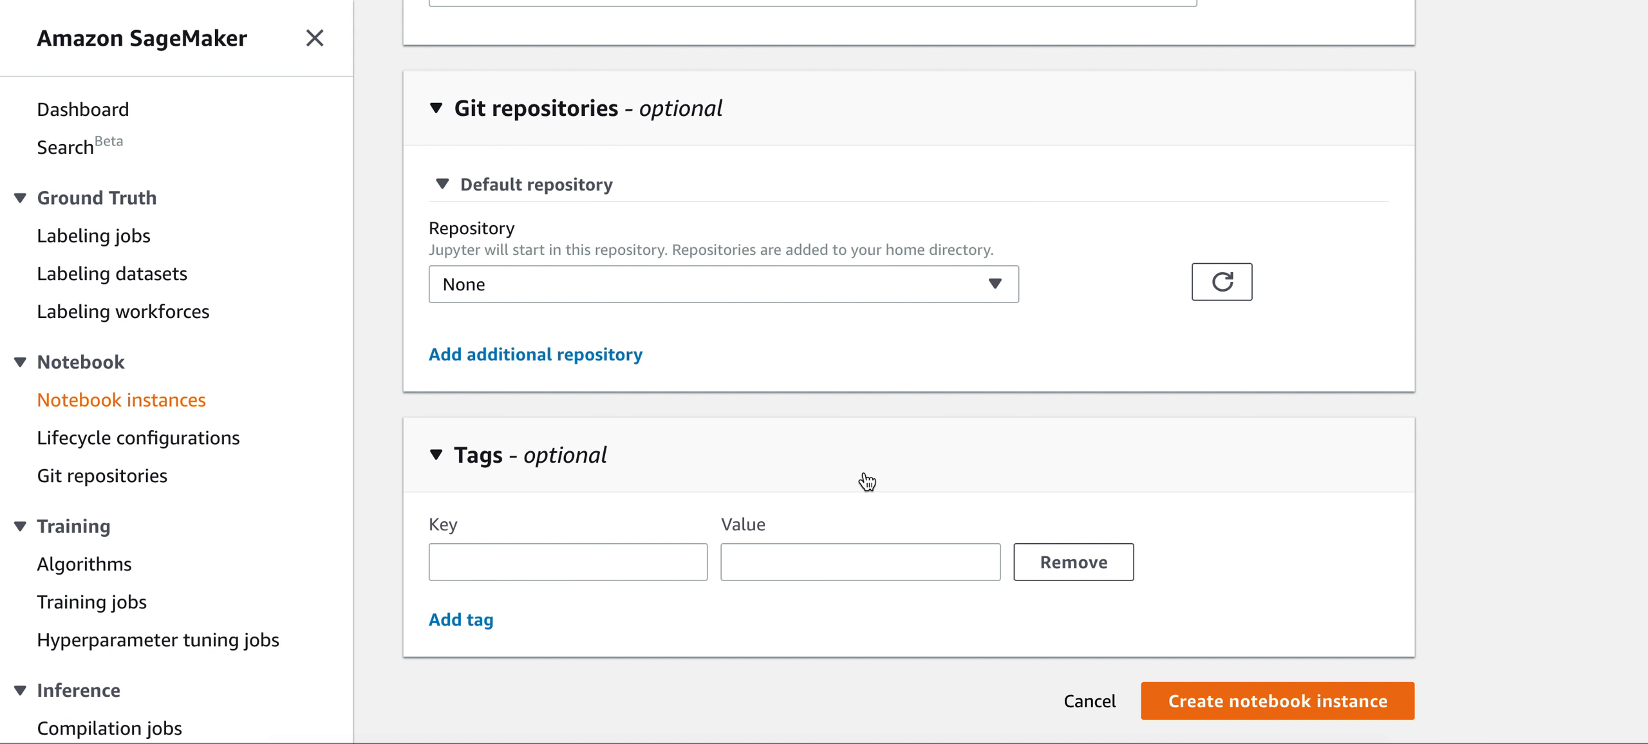
scroll(867, 481, "up", 20)
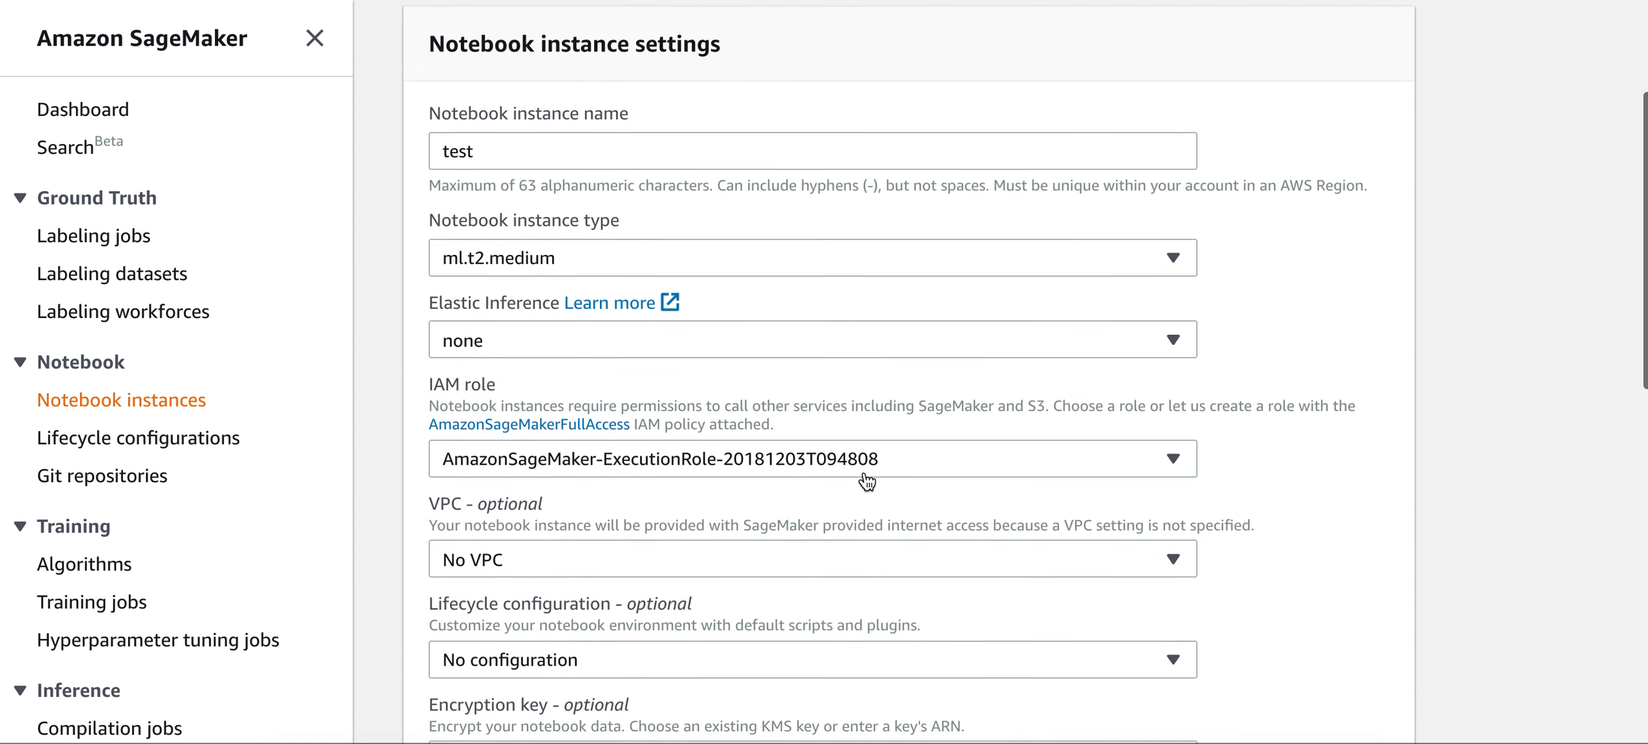
scroll(864, 471, "up", 2)
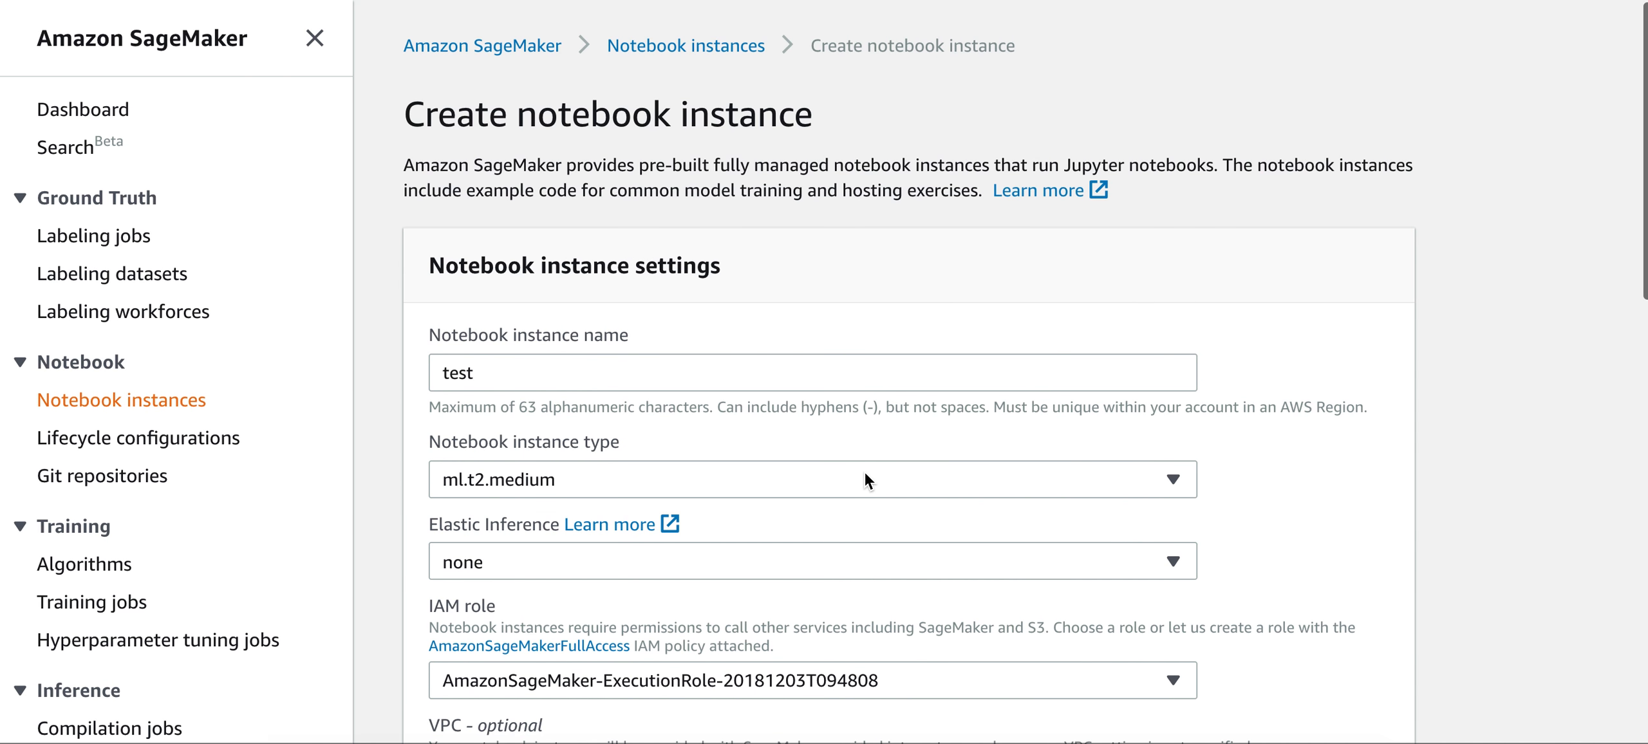
scroll(863, 471, "down", 4)
scroll(864, 471, "up", 4)
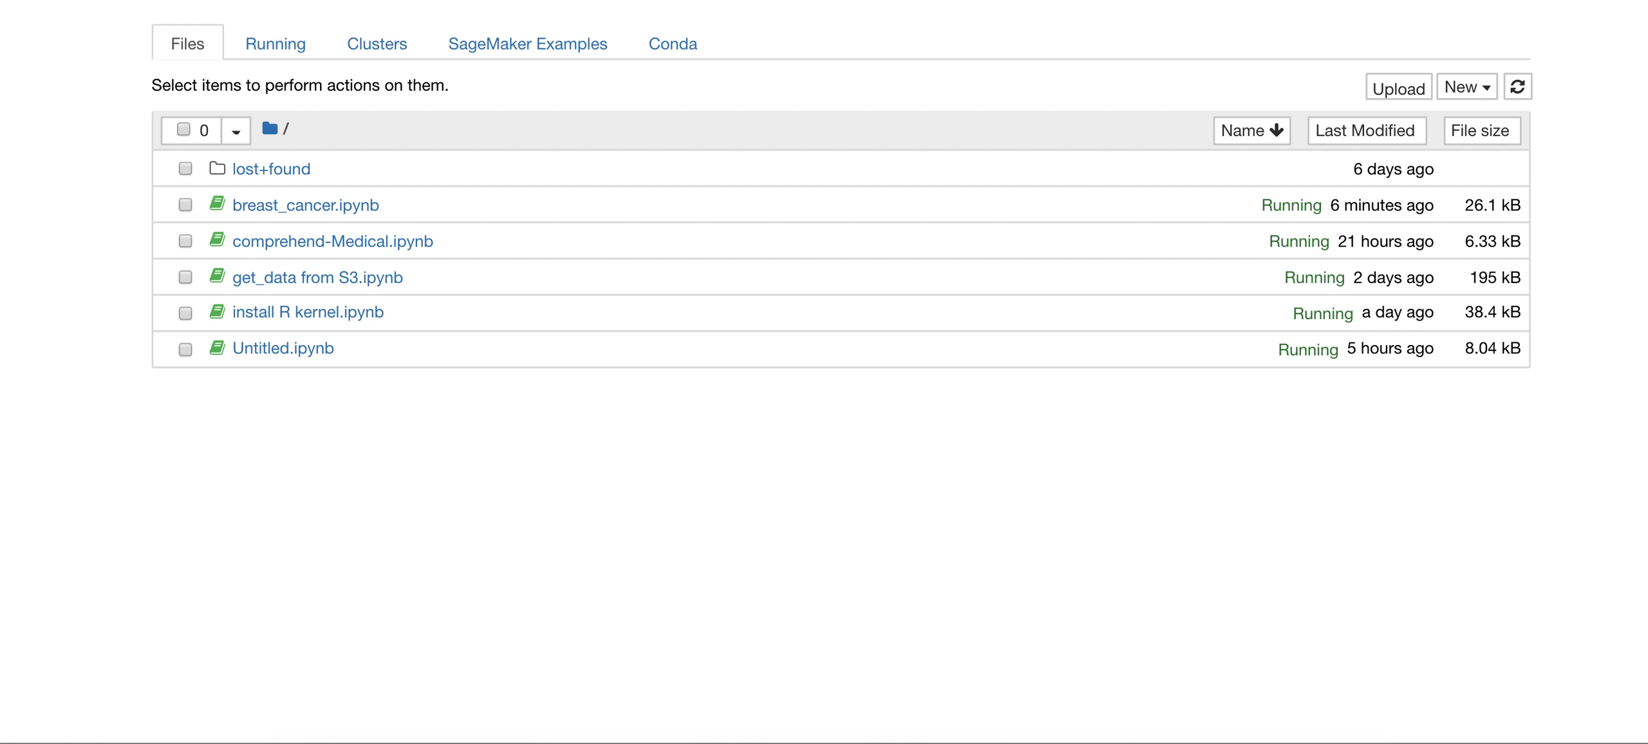
- Switch to the breast cancer notebook and examine the library imports, dataset URL and CSV loading code with its column names
key("ctrl+Tab")
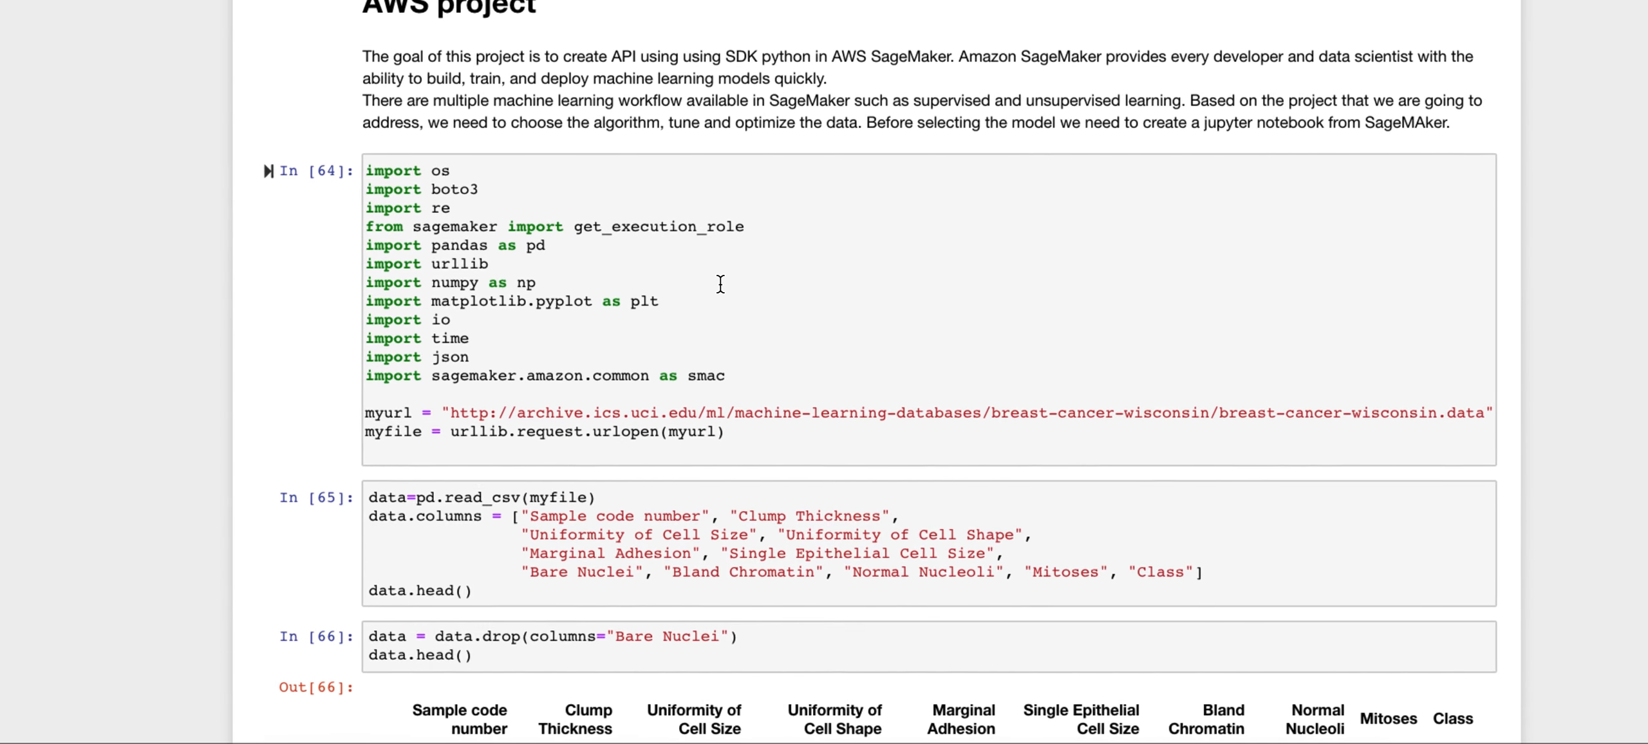
scroll(720, 283, "down", 3)
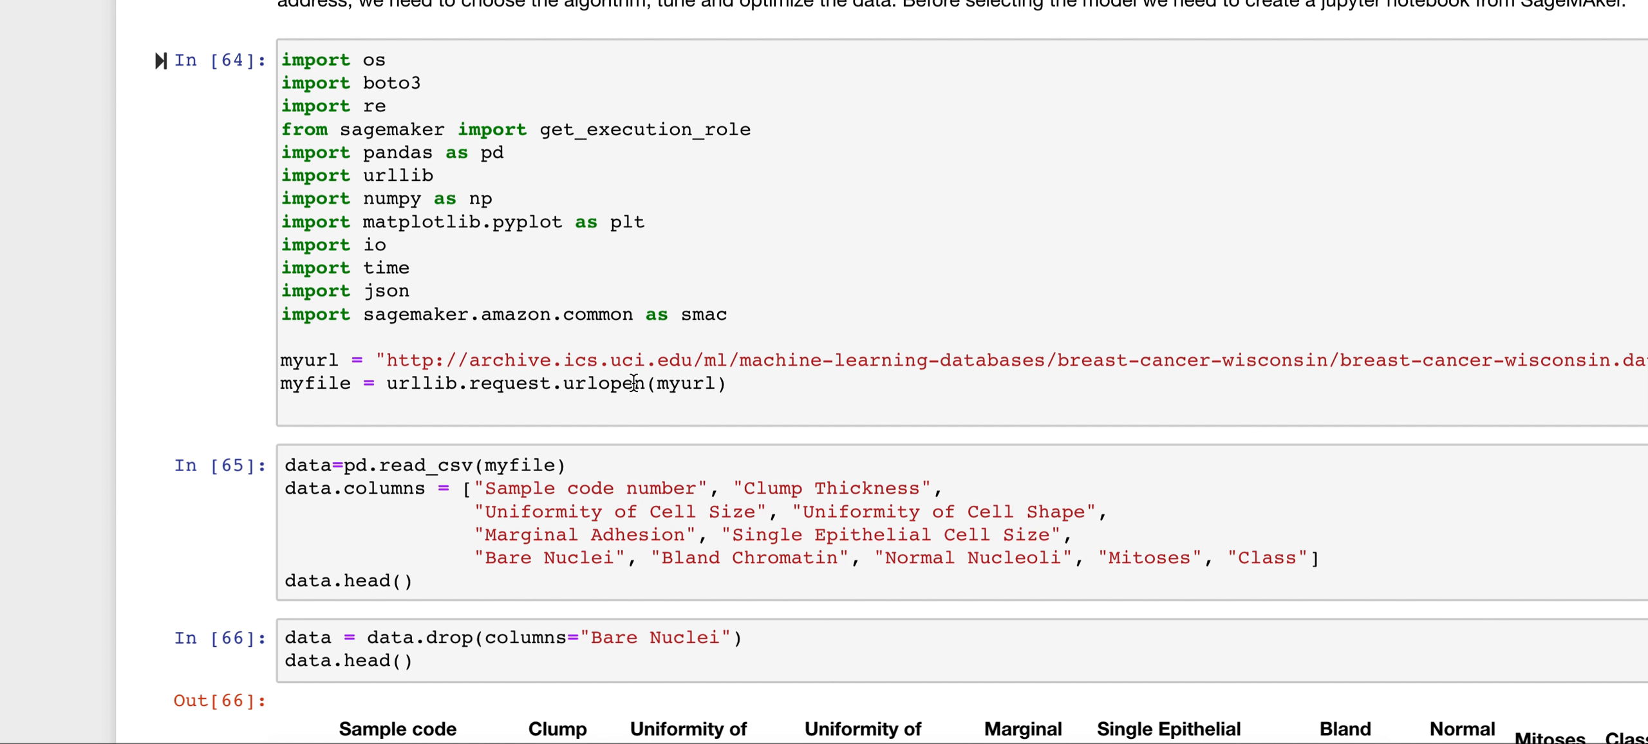
scroll(690, 427, "left", 1)
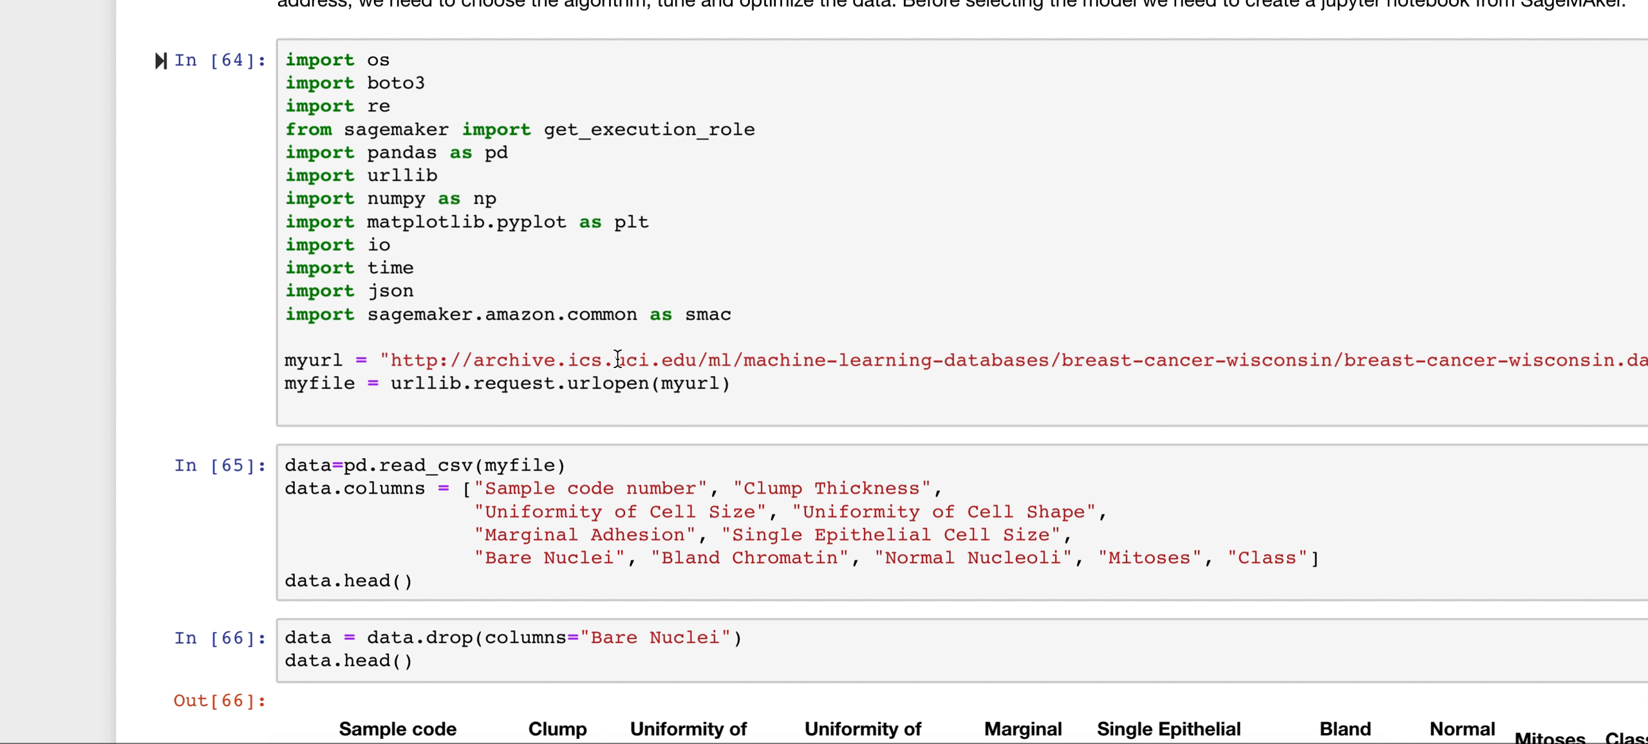
scroll(617, 359, "down", 4)
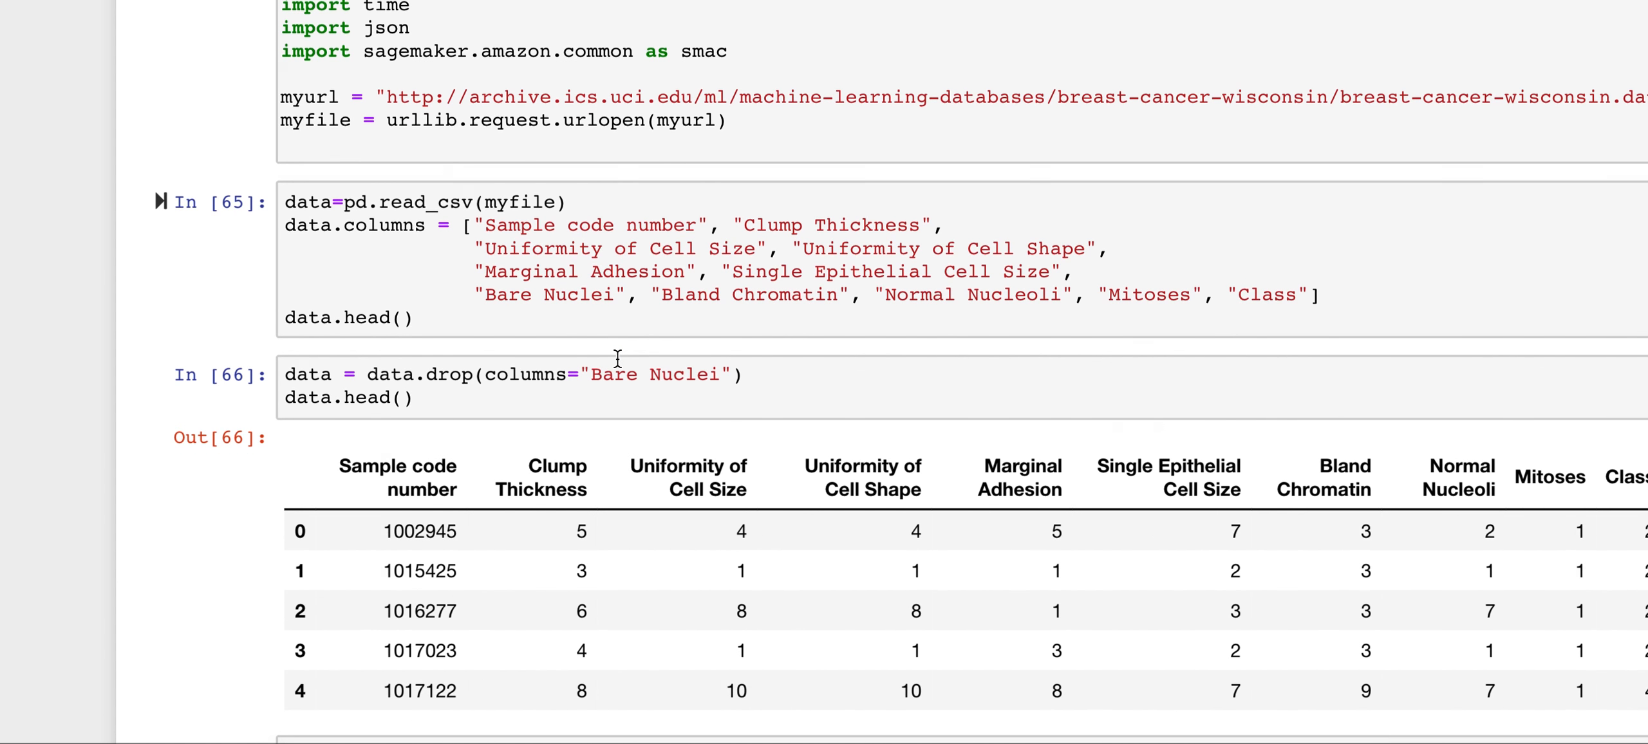
scroll(618, 359, "down", 1)
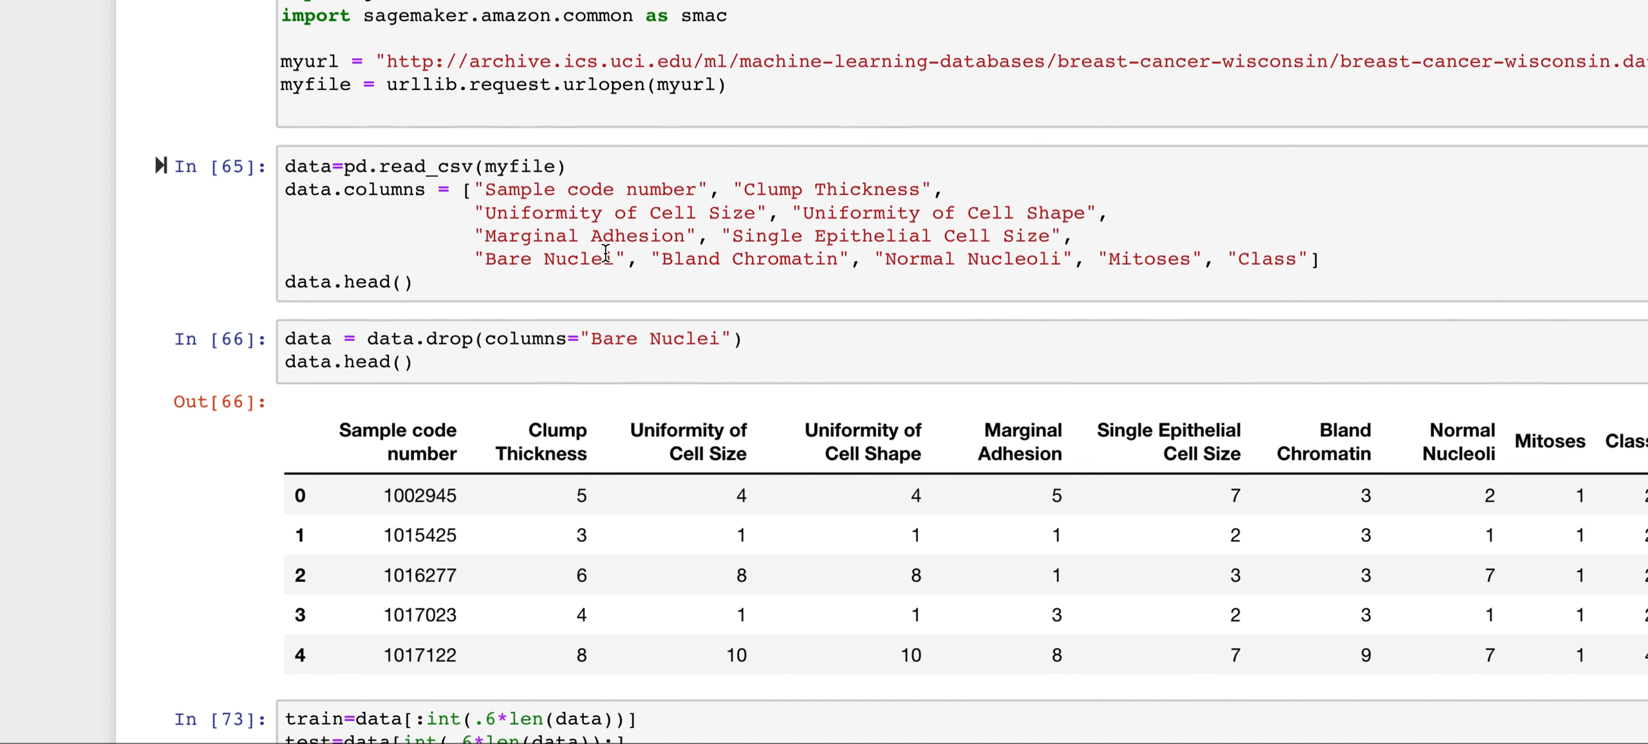
scroll(606, 253, "down", 1)
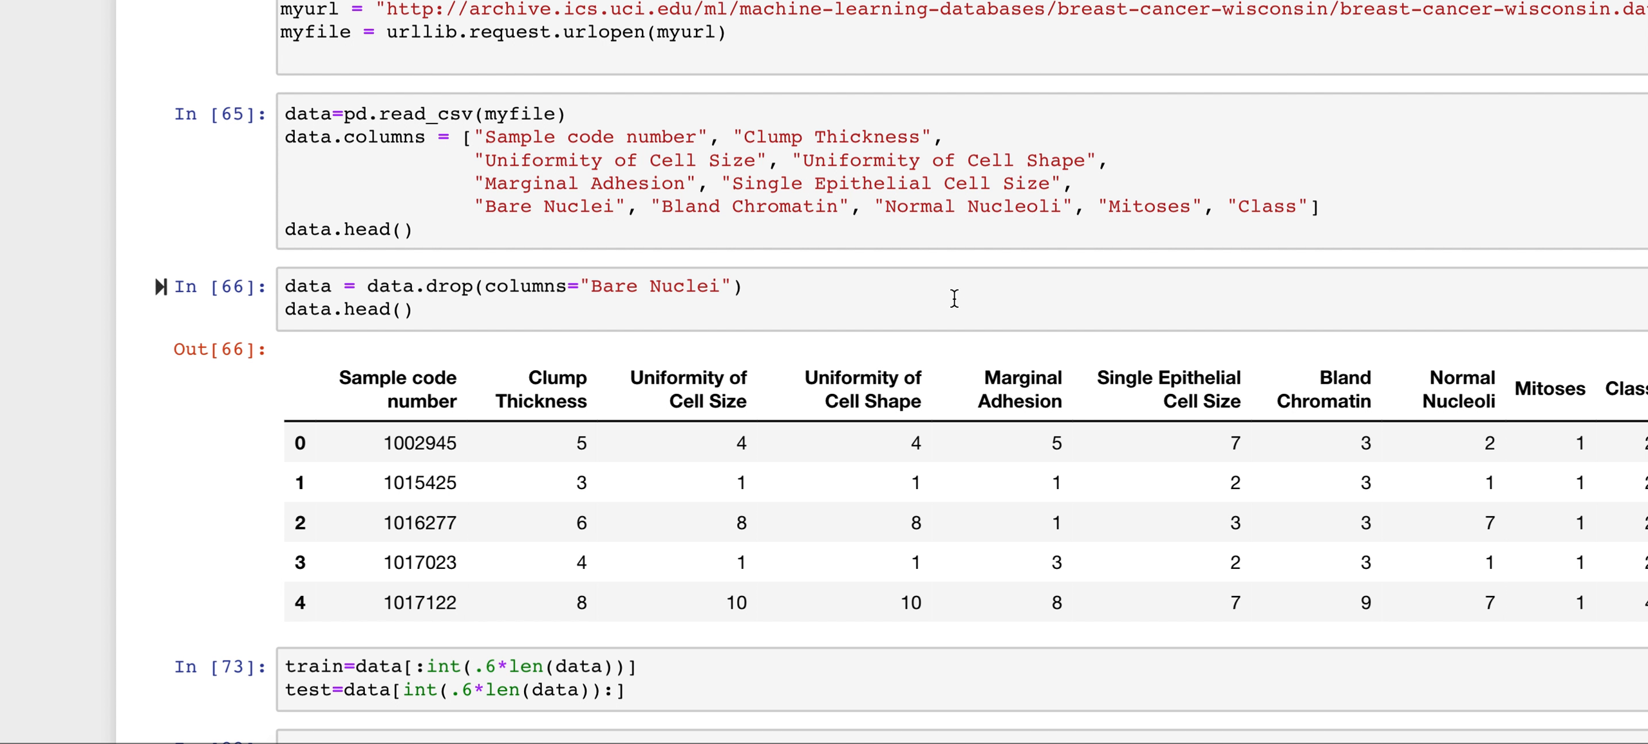
- Examine the data preview without the Bare Nuclei column, the train/test split and the code building the label and feature matrices
scroll(954, 298, "down", 3)
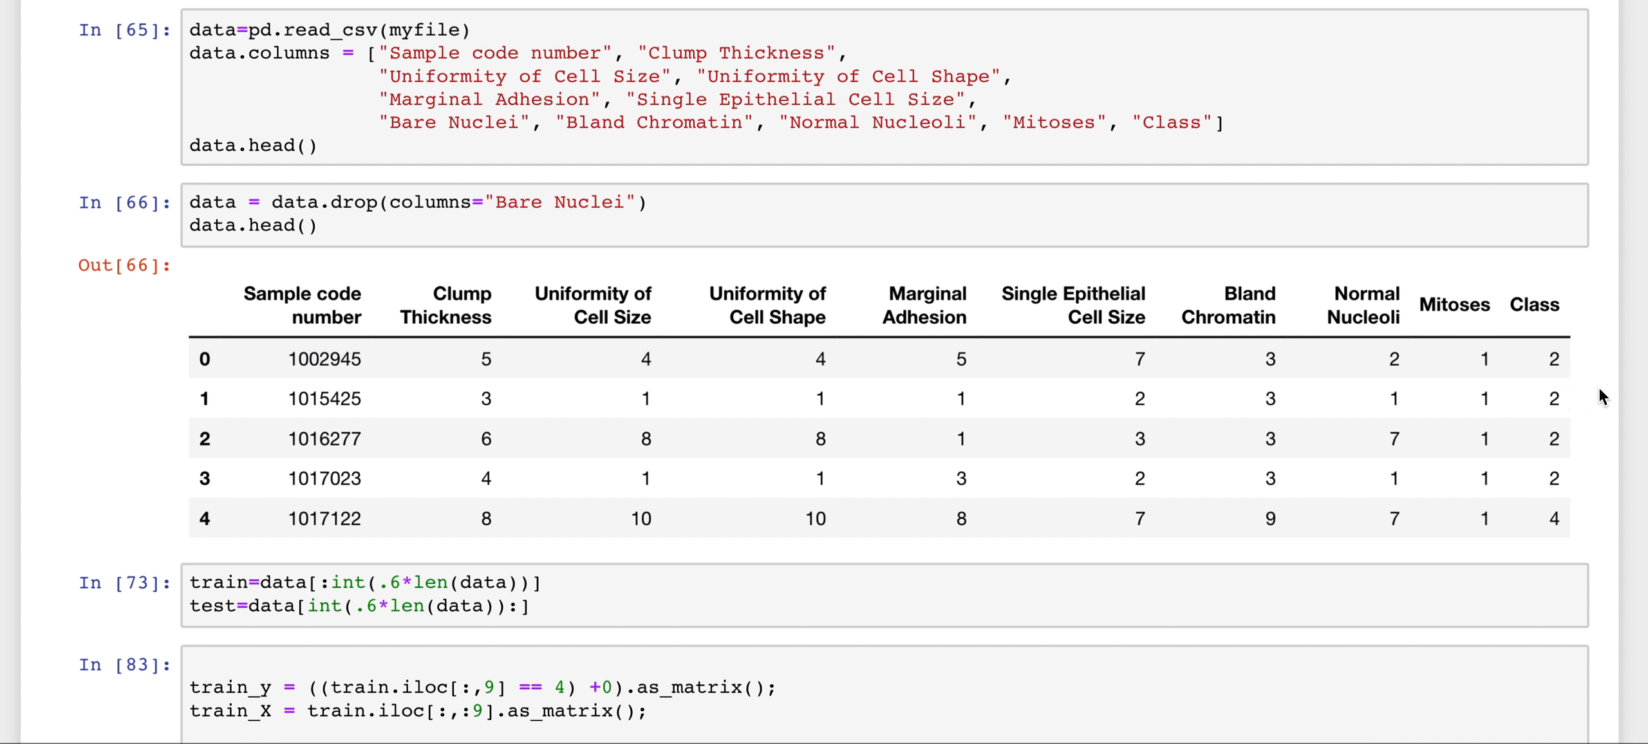
scroll(1576, 479, "down", 2)
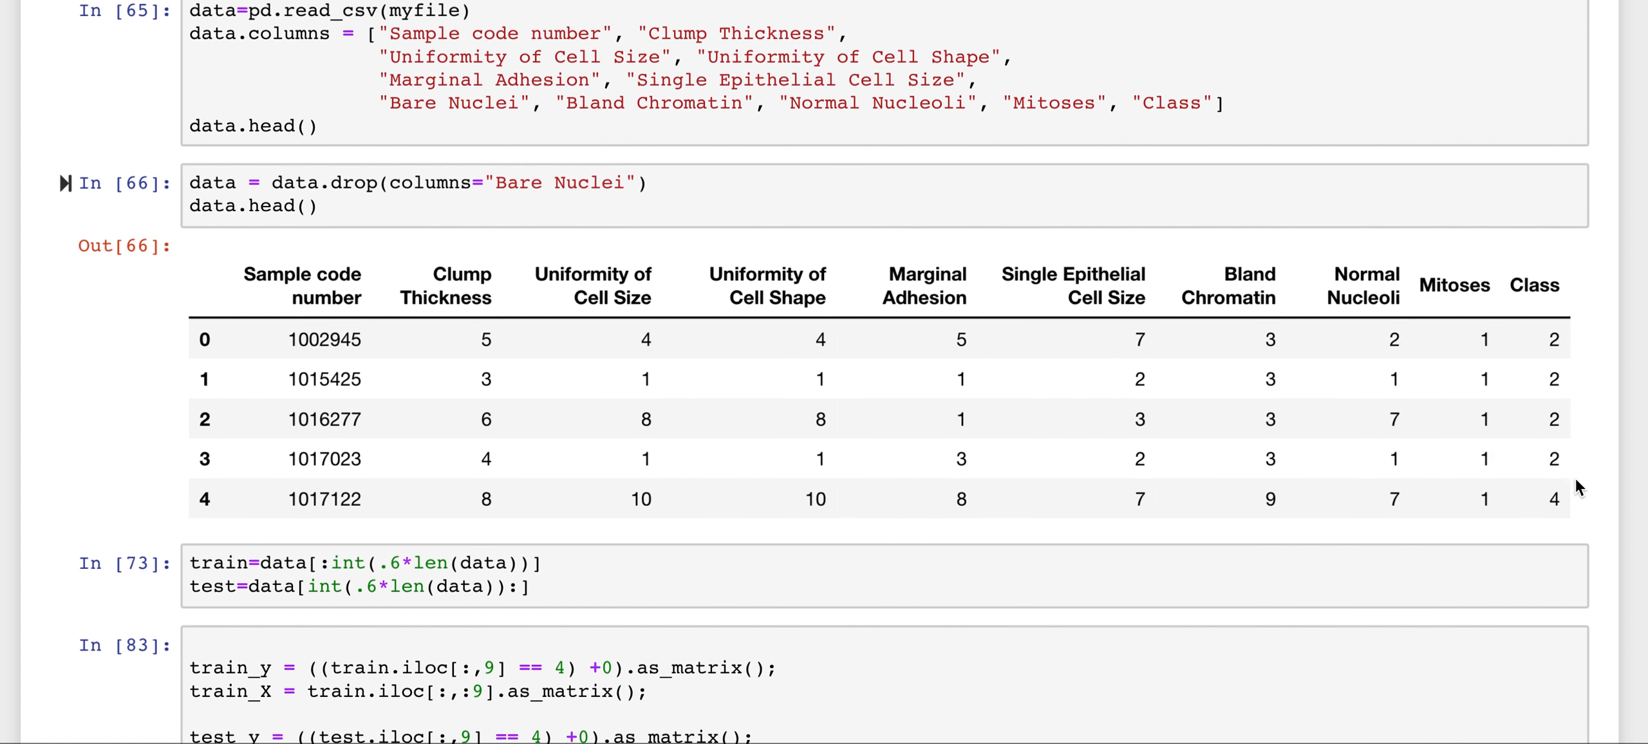
scroll(1575, 479, "down", 5)
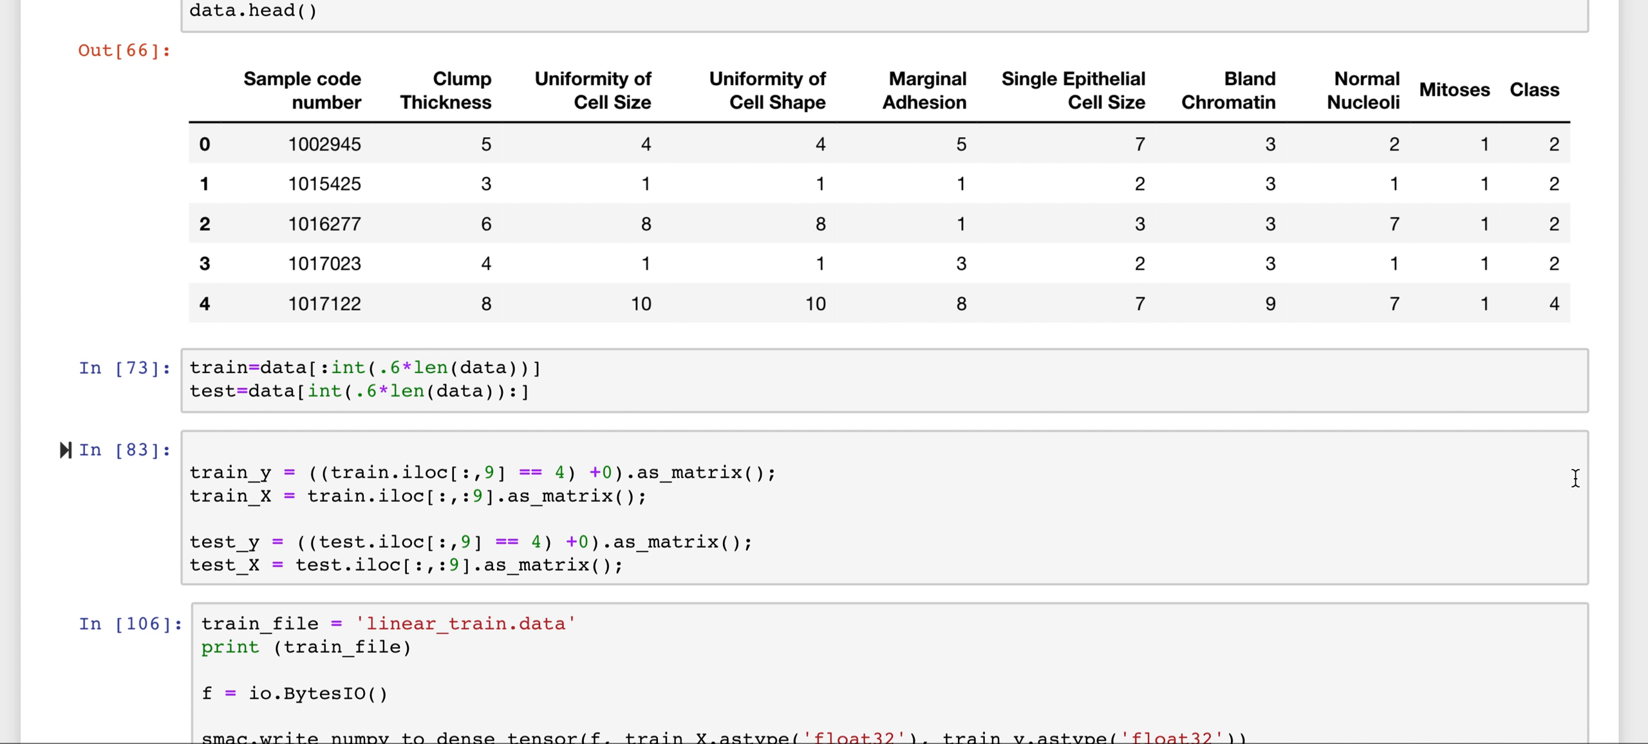
scroll(1576, 479, "down", 2)
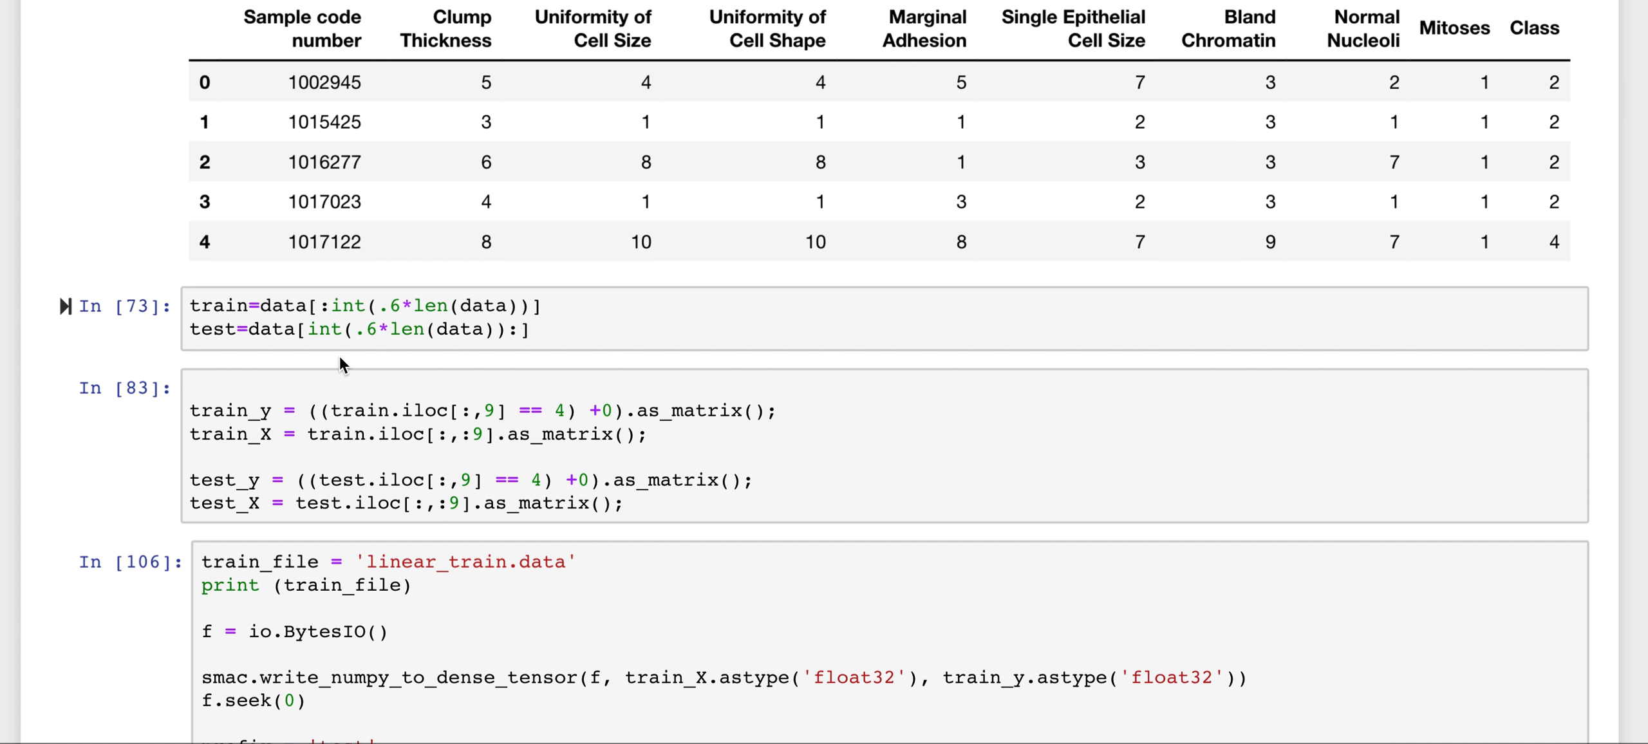
scroll(341, 360, "down", 5)
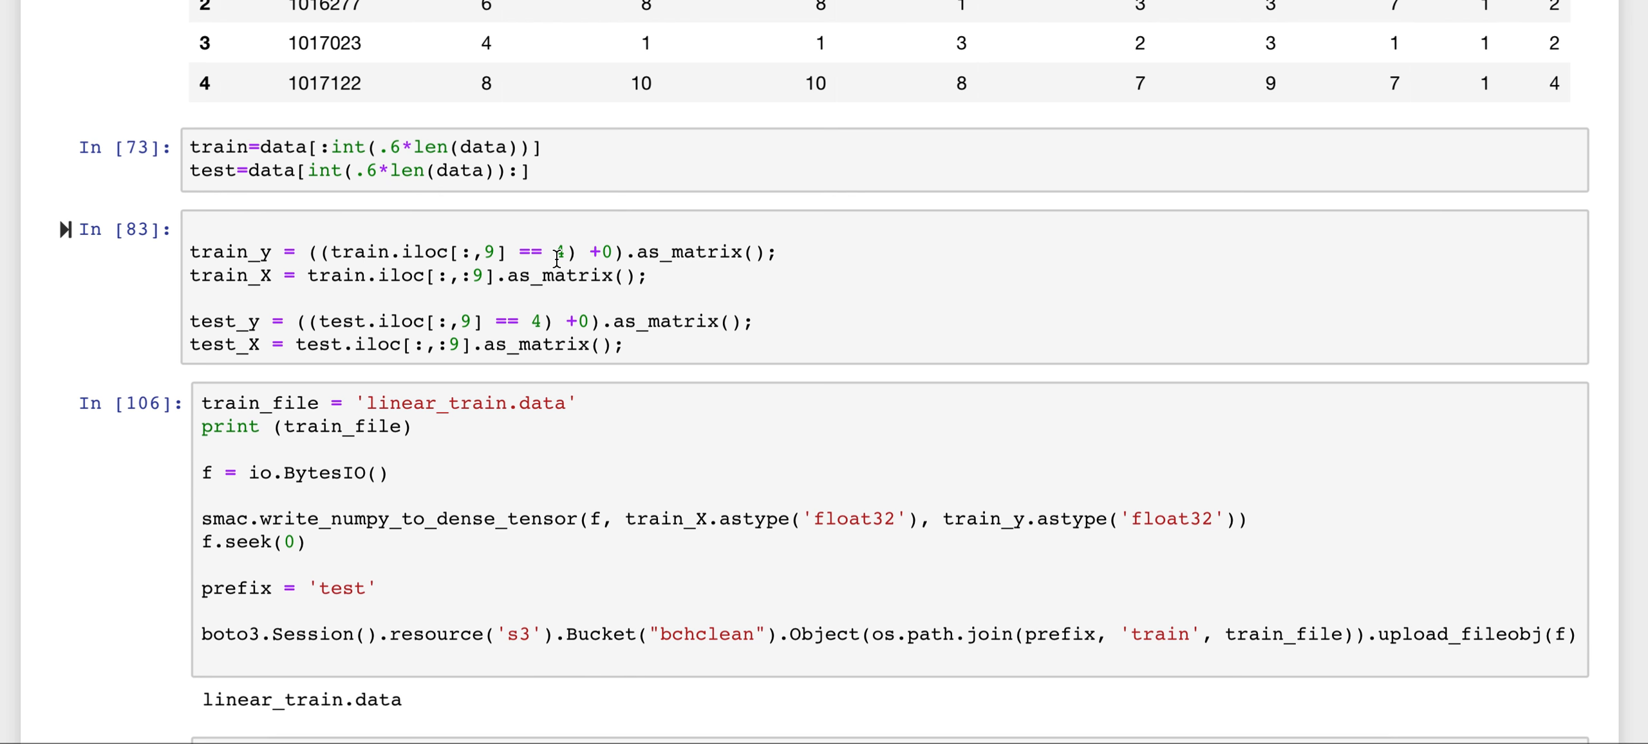
scroll(557, 260, "down", 4)
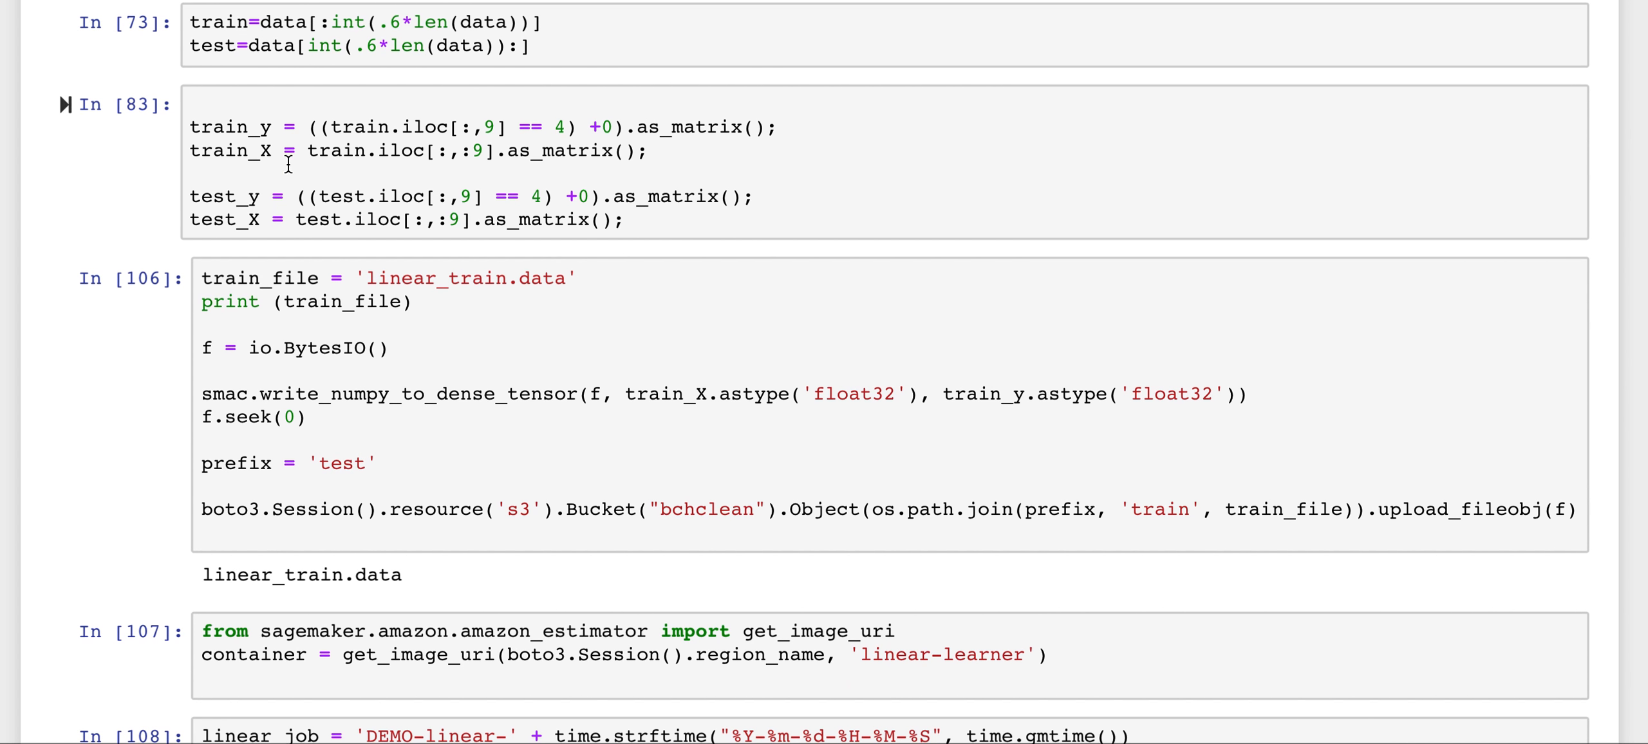
scroll(288, 164, "down", 2)
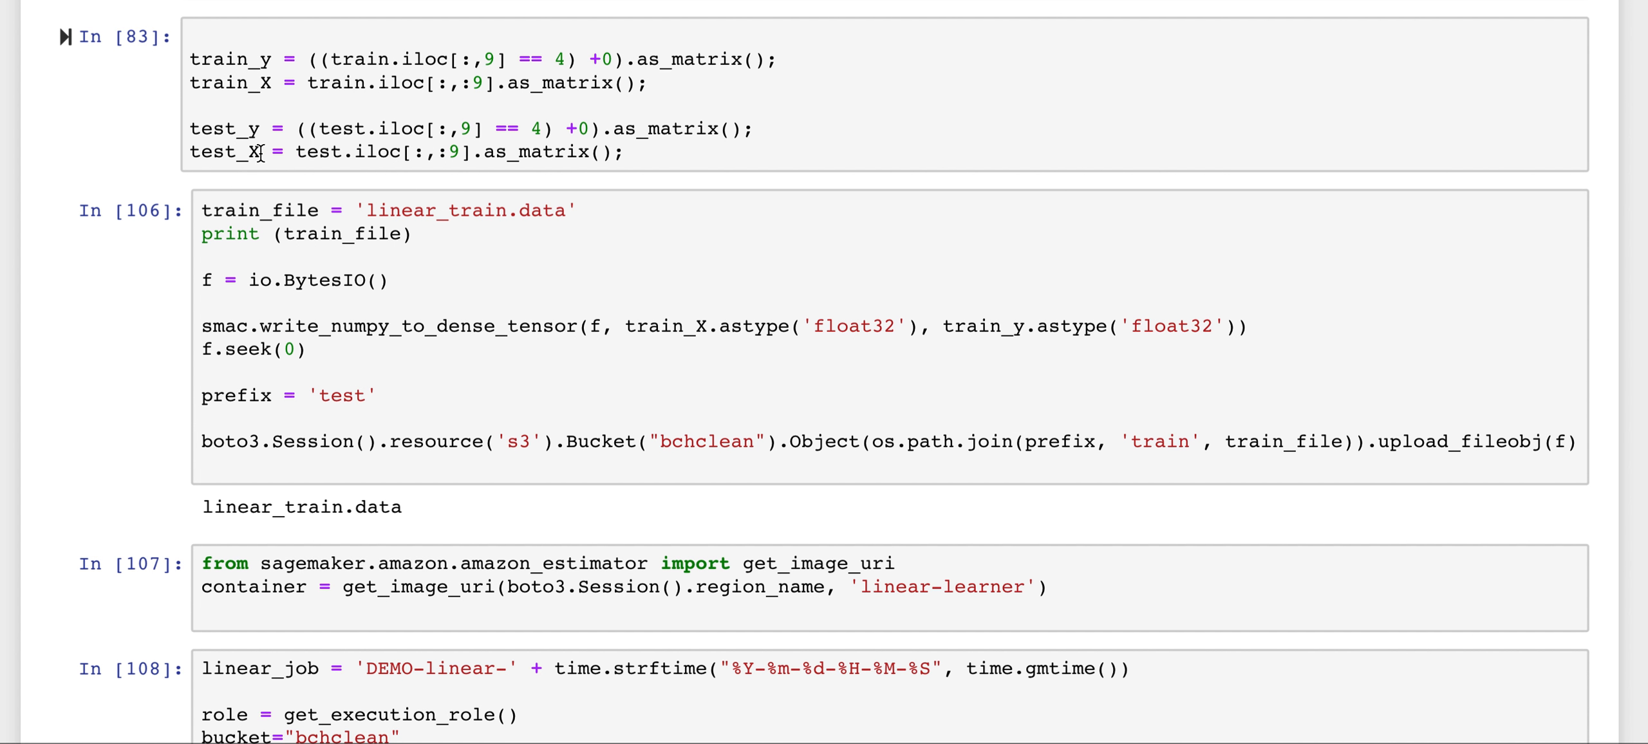
- Review the code that uploads the linear_train.data training file to the S3 bucket and gets the linear-learner container
scroll(261, 152, "down", 4)
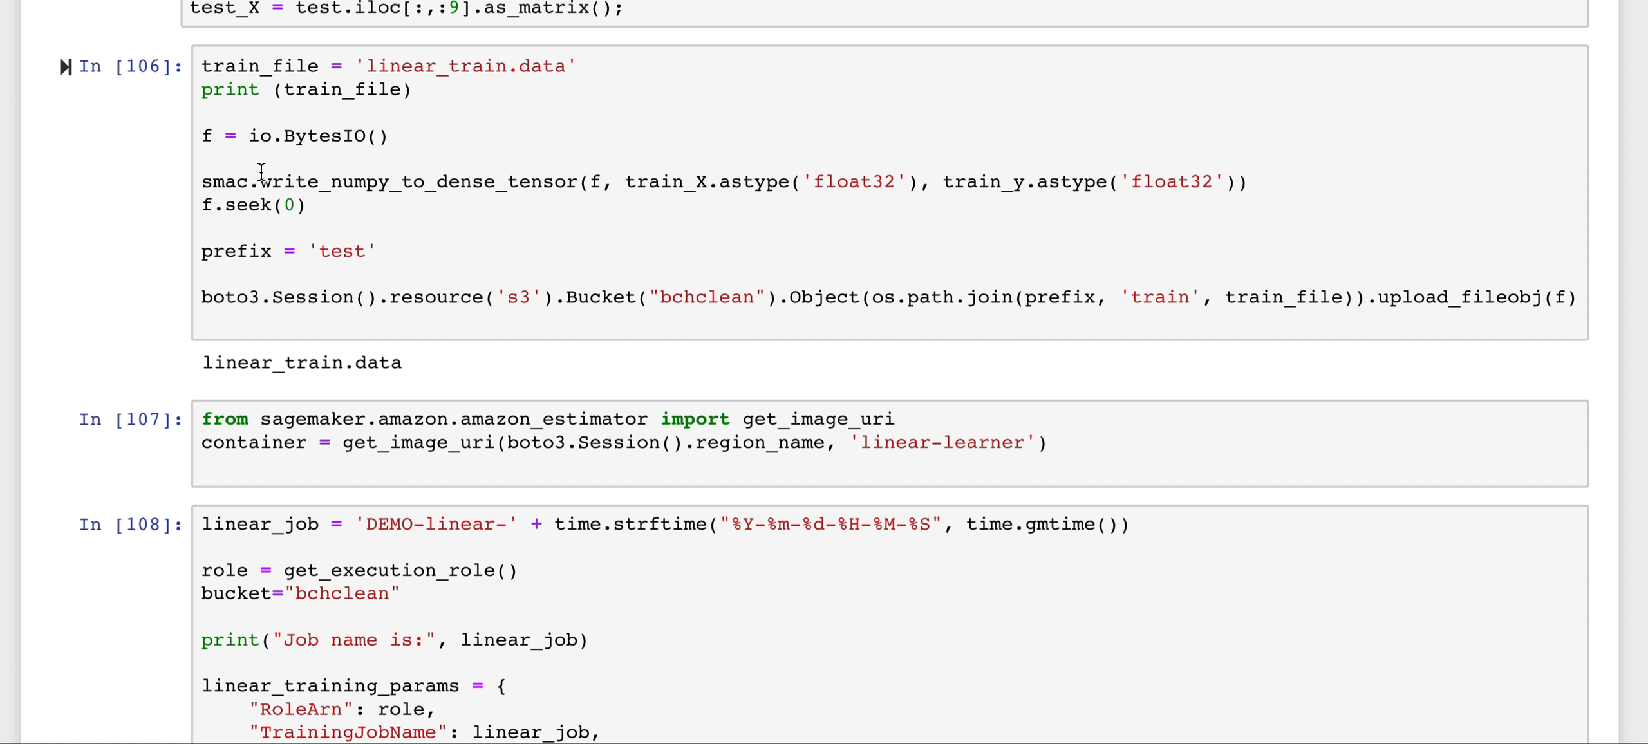
scroll(482, 263, "down", 2)
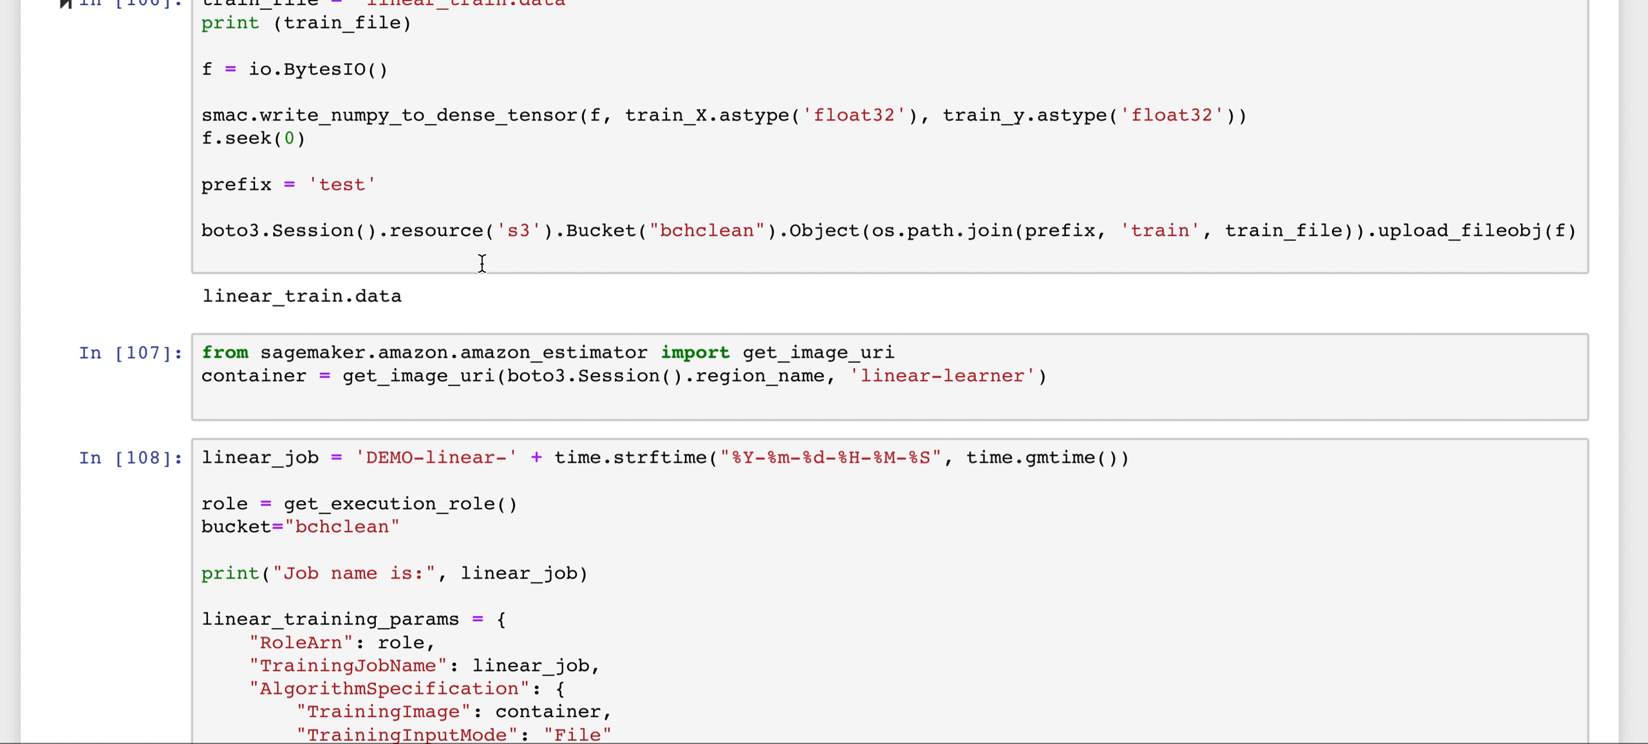
scroll(482, 264, "down", 6)
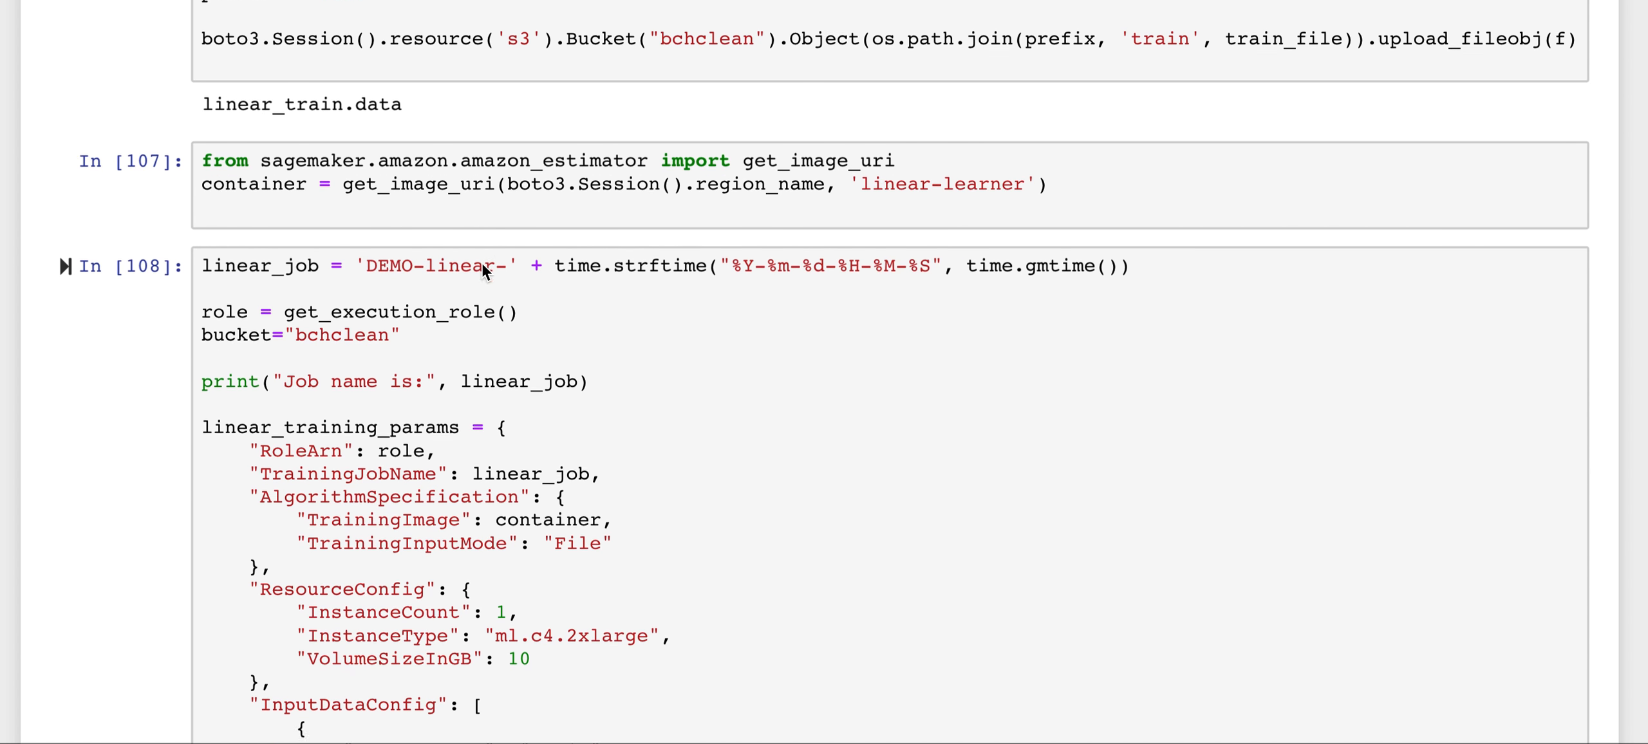
- Examine the training parameters' job name, execution role, bchclean bucket, algorithm specification and resource configuration
scroll(482, 262, "down", 4)
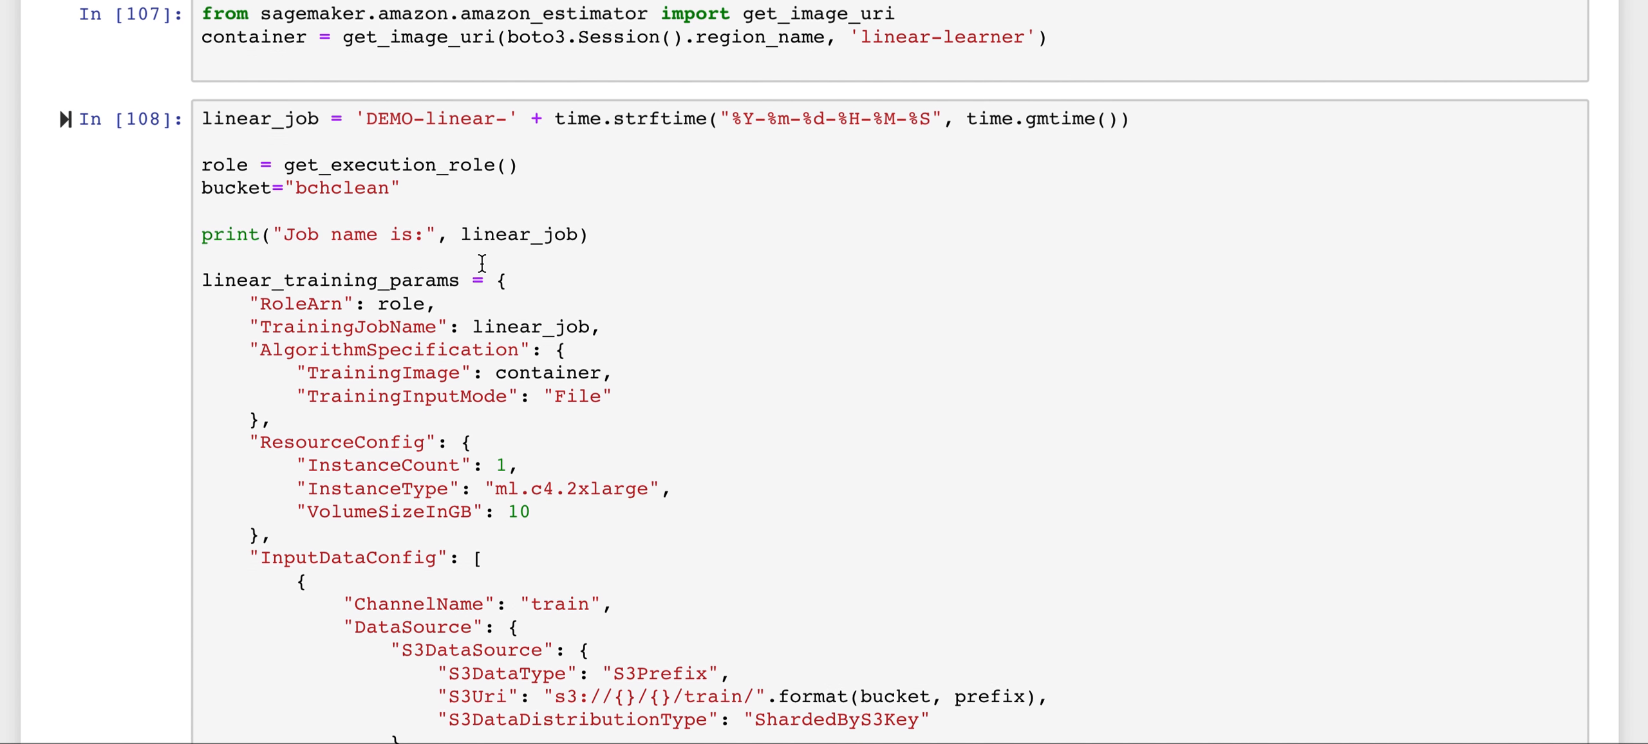
scroll(482, 263, "down", 2)
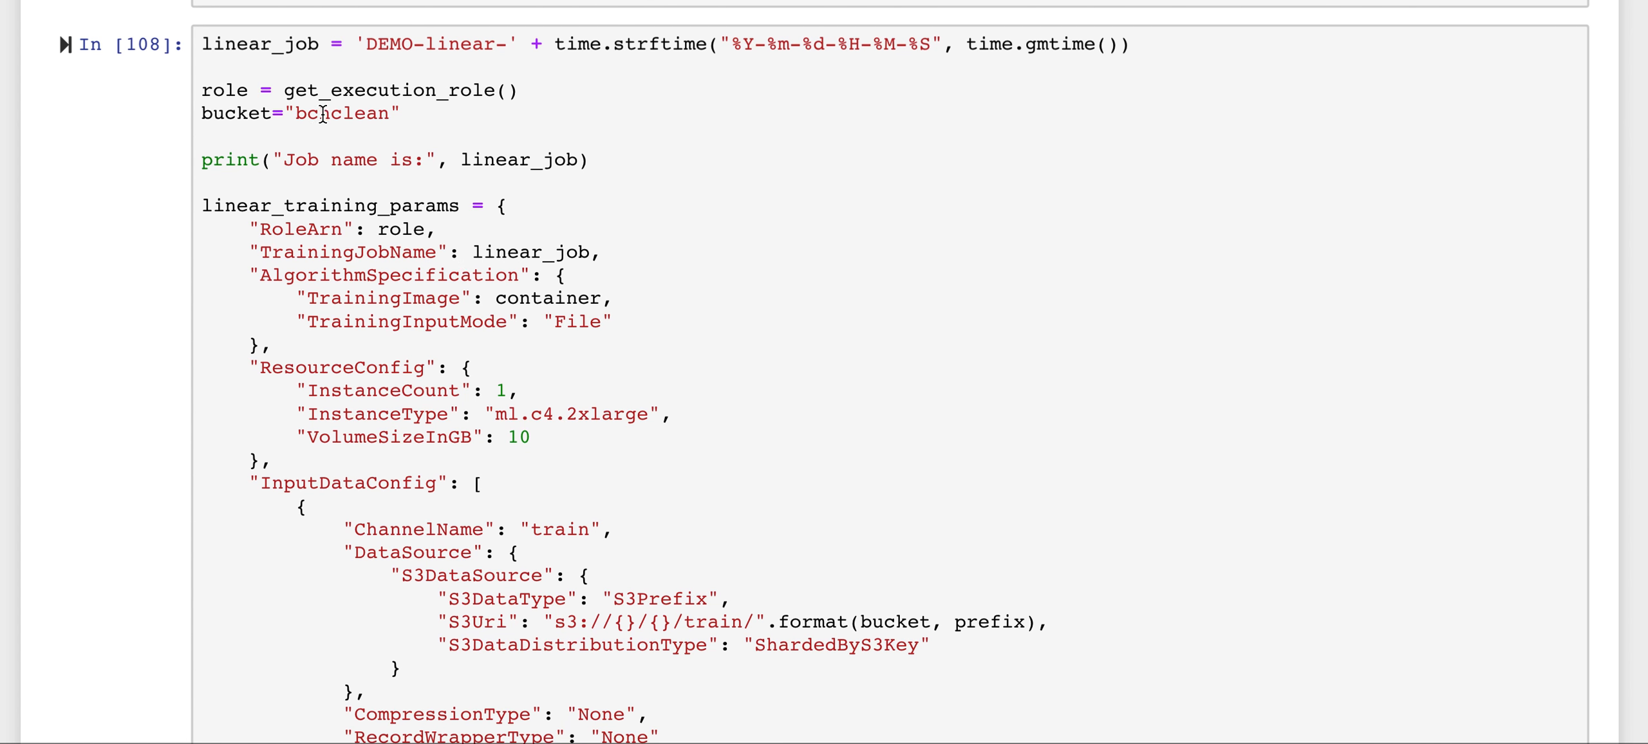
scroll(465, 305, "down", 2)
scroll(464, 305, "down", 1)
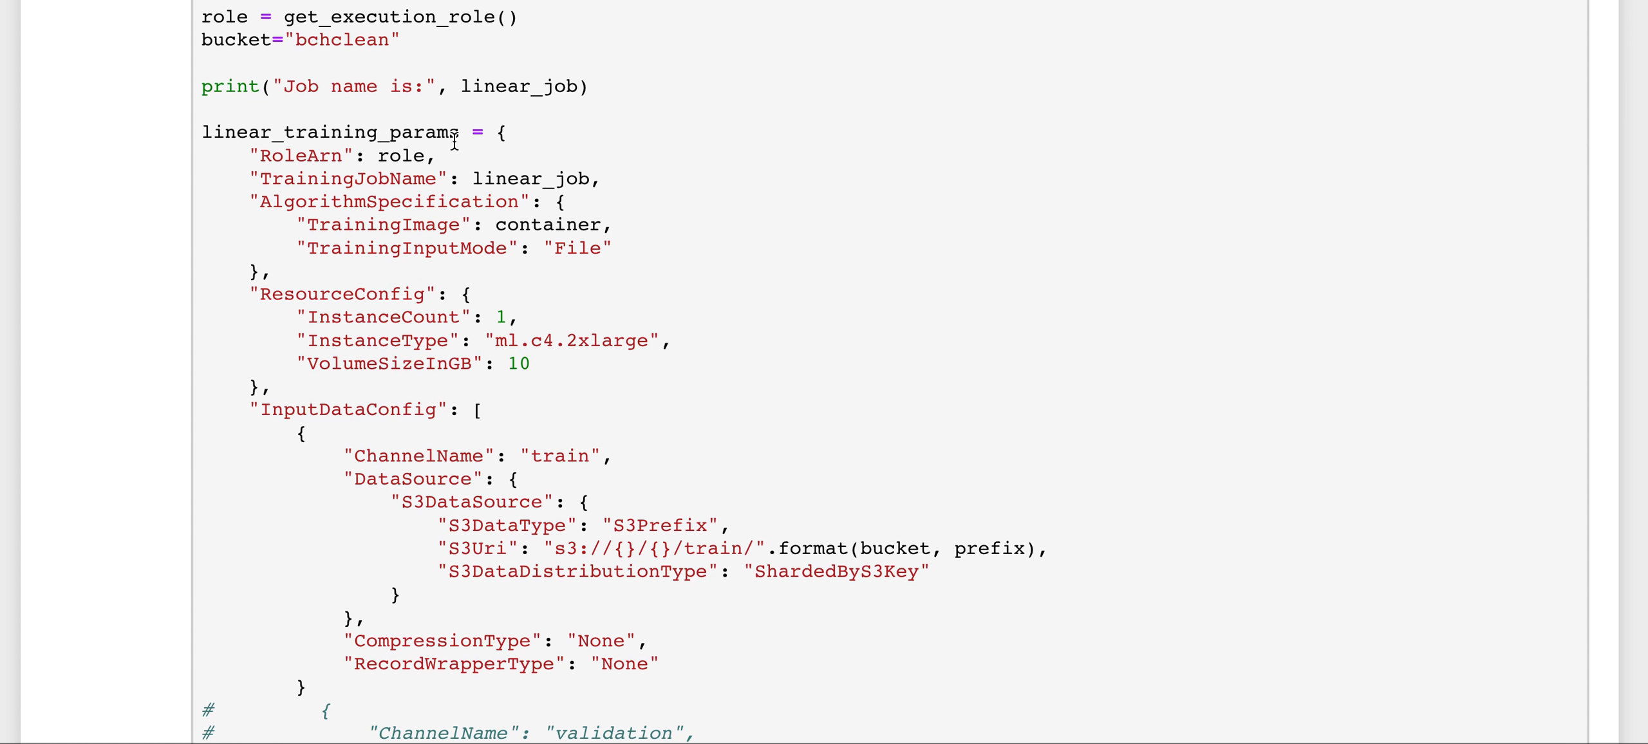
left_click_drag(460, 132, 211, 136)
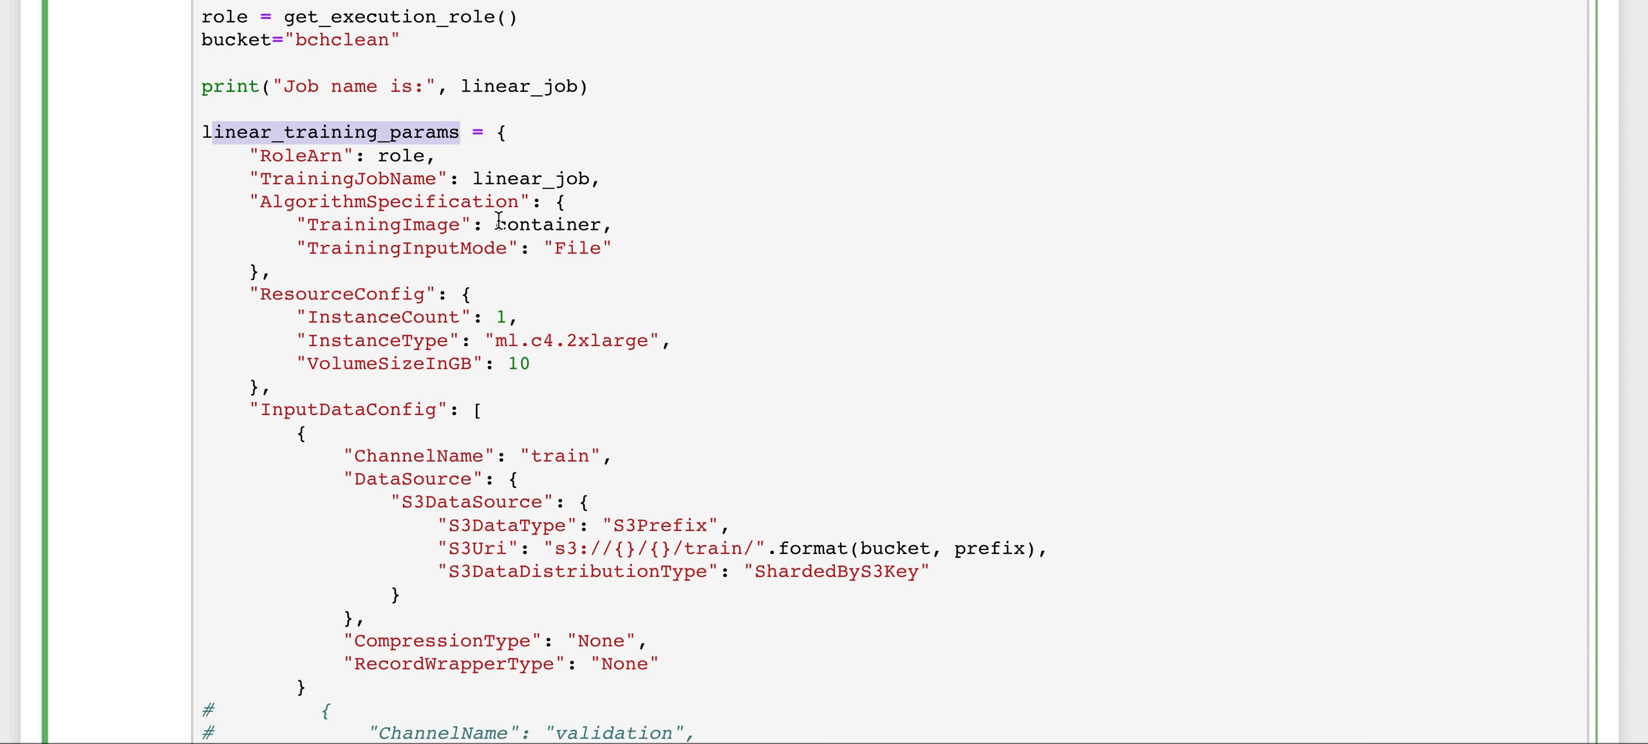
scroll(522, 245, "down", 1)
scroll(522, 244, "down", 3)
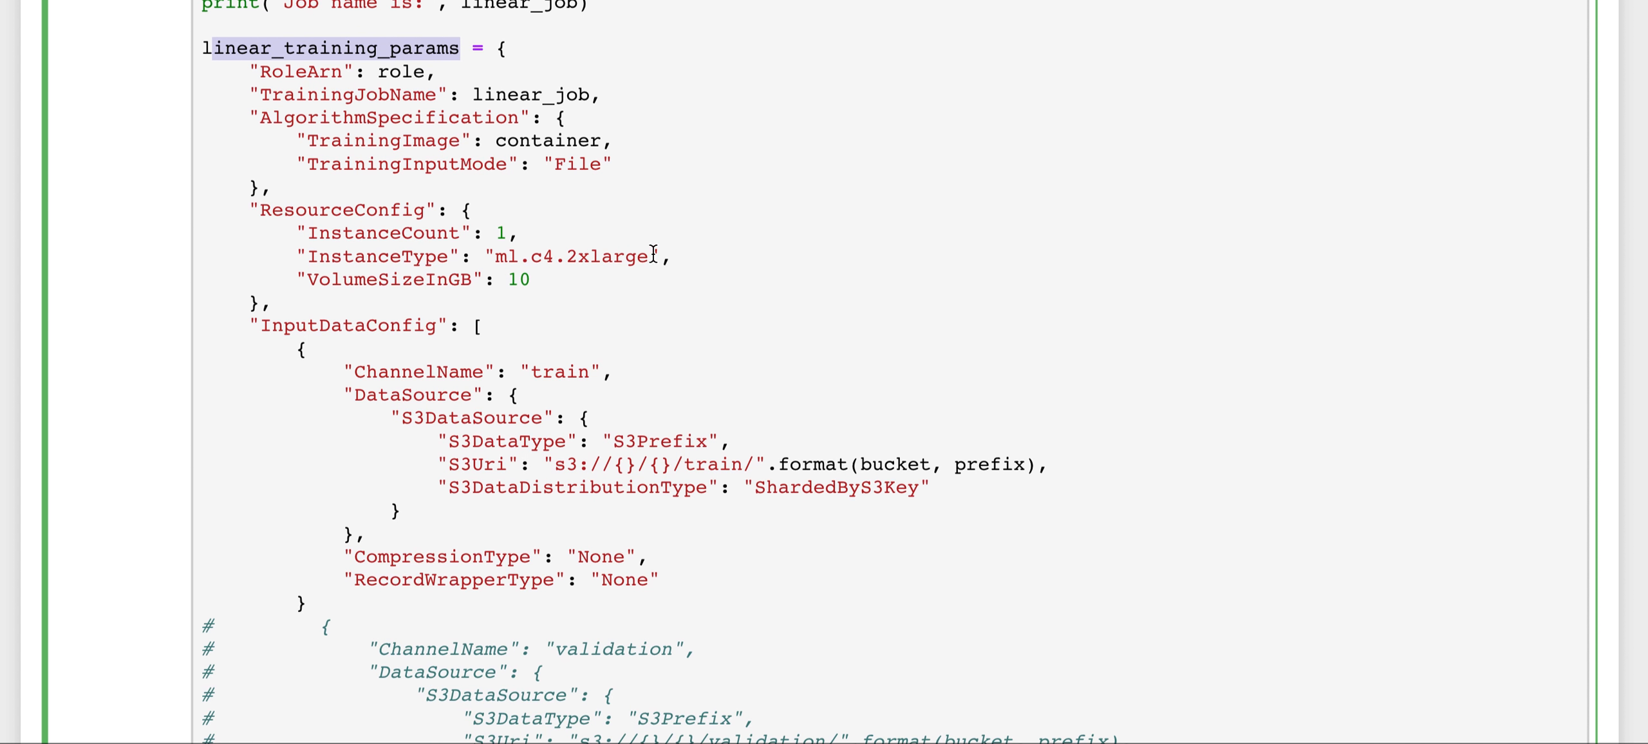
- Review the input data configuration, covering the train channel's S3 source and the commented-out validation channel
scroll(351, 262, "down", 5)
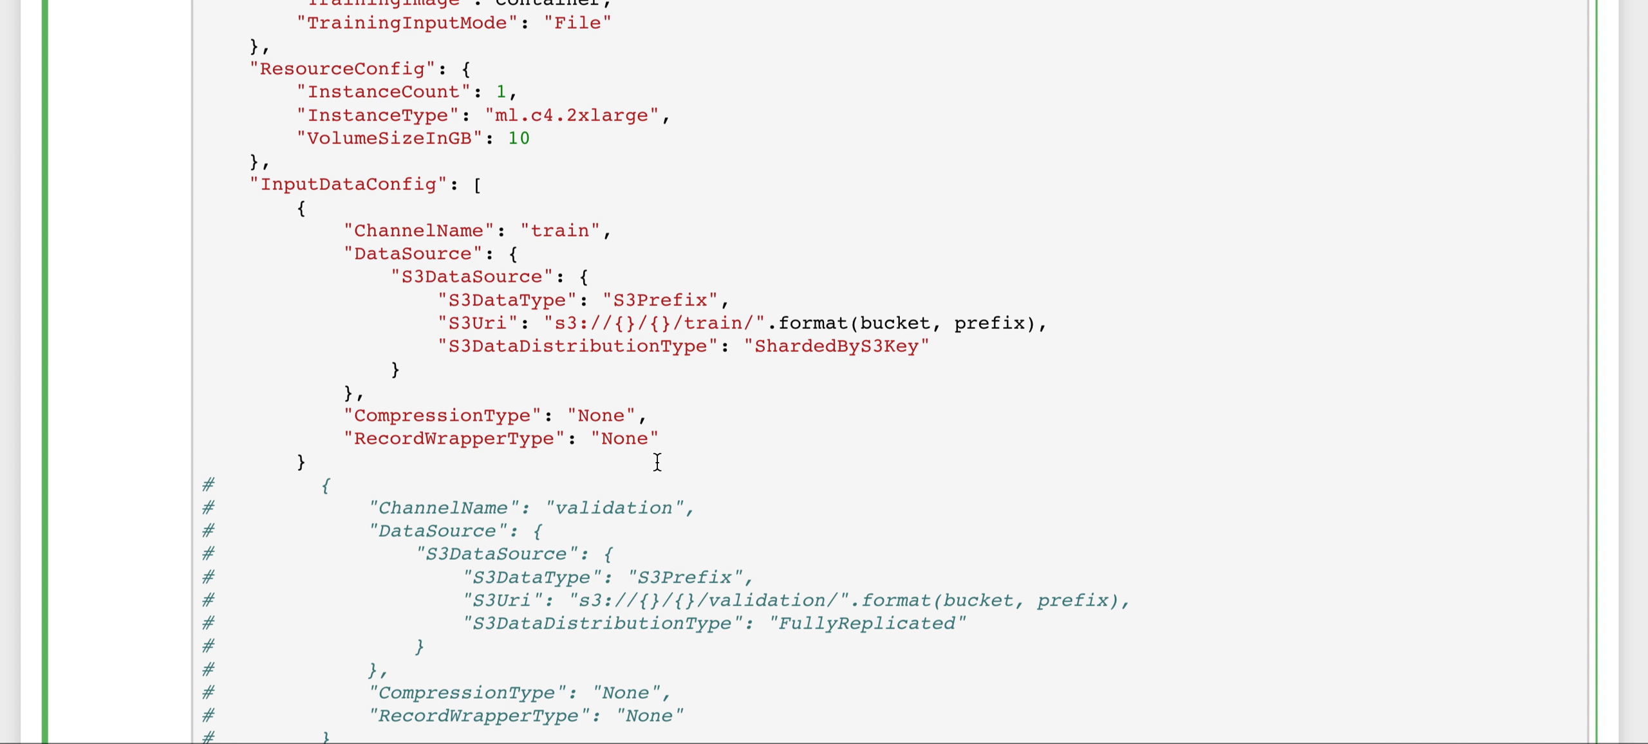
scroll(663, 467, "down", 3)
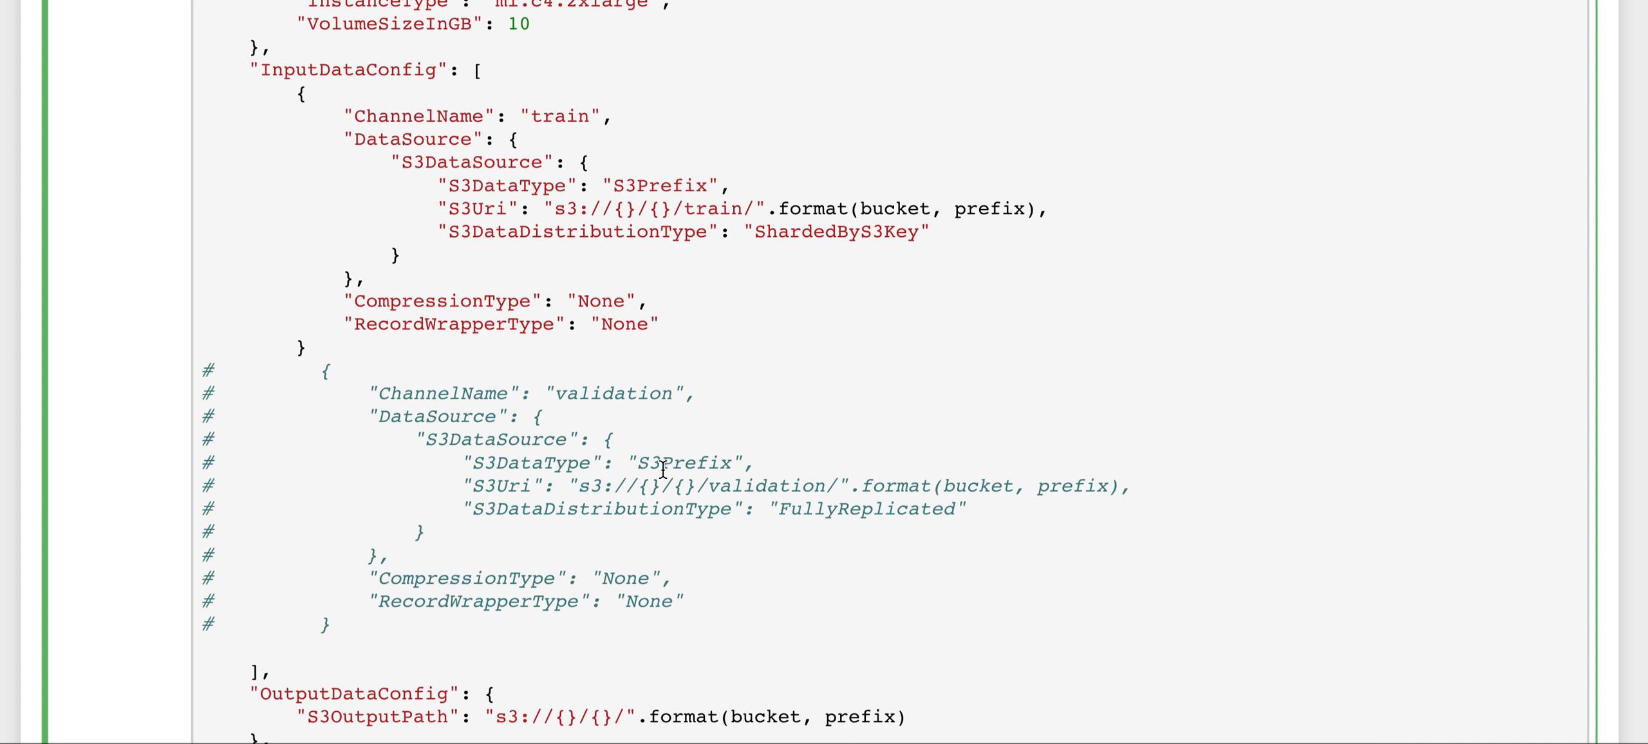
scroll(663, 467, "down", 2)
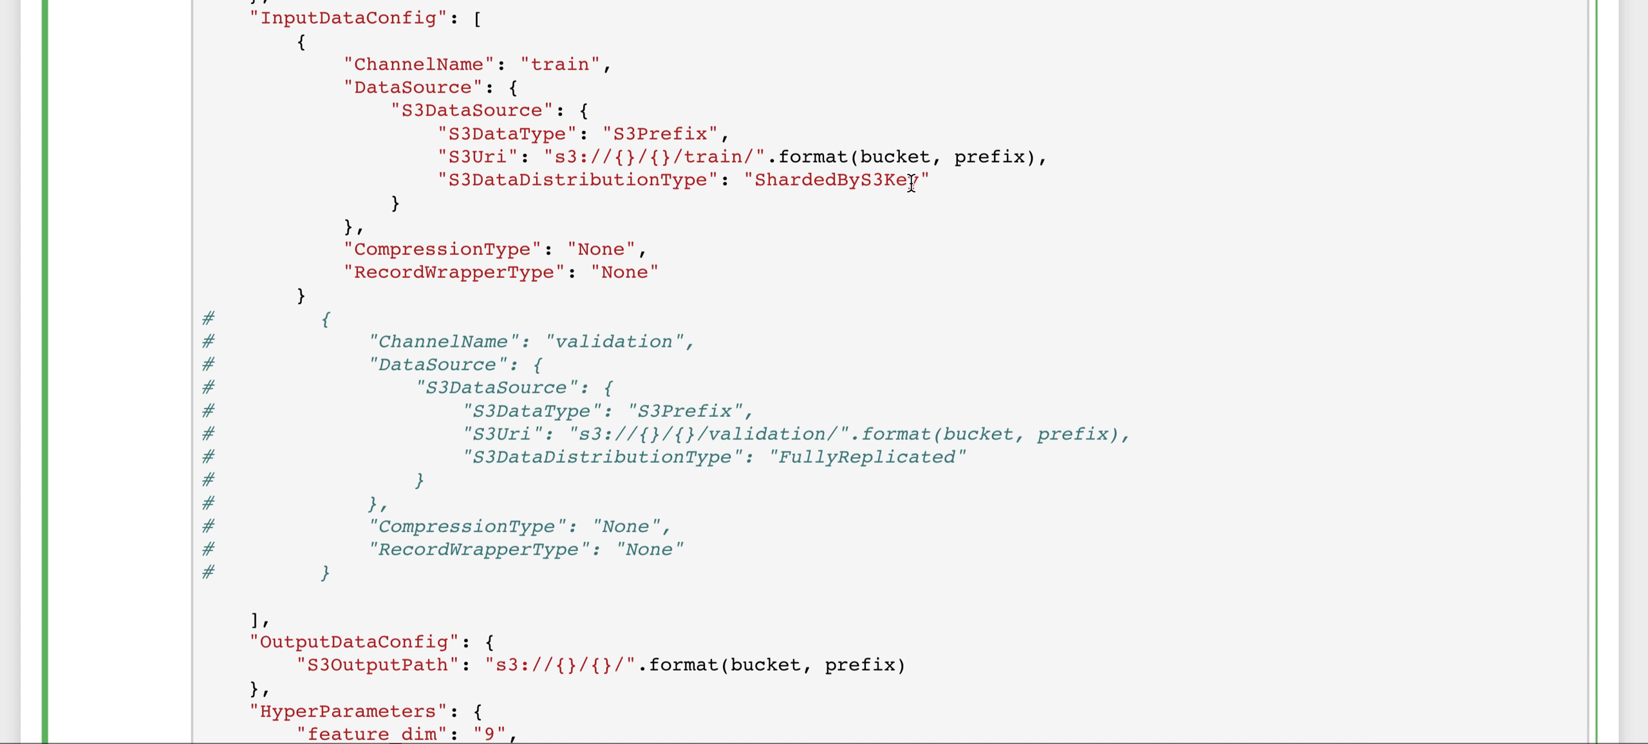
scroll(910, 183, "down", 8)
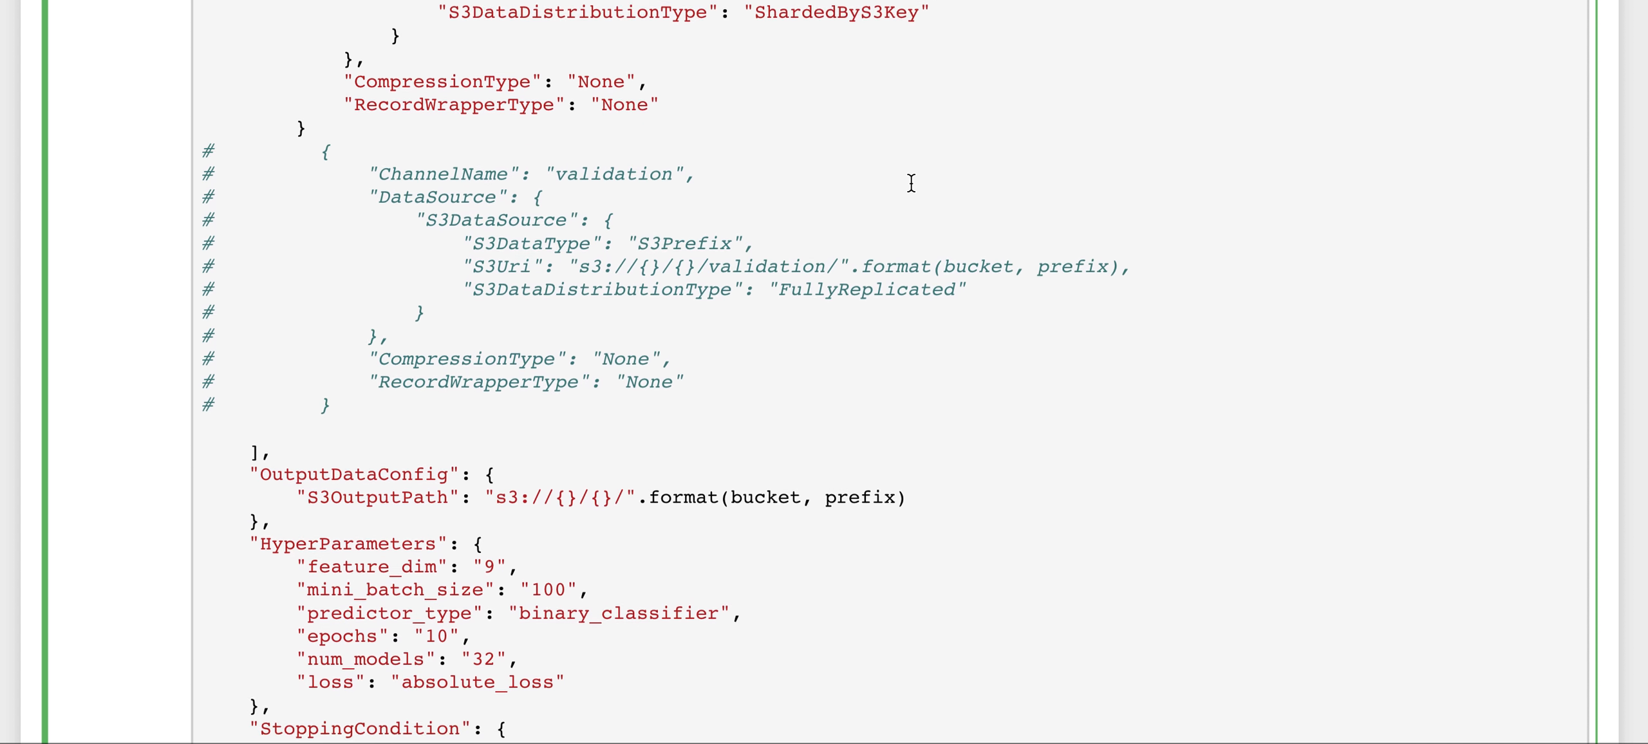
- Check the S3 output path, the linear-learner hyperparameters and the stopping condition of the training job
scroll(910, 183, "down", 2)
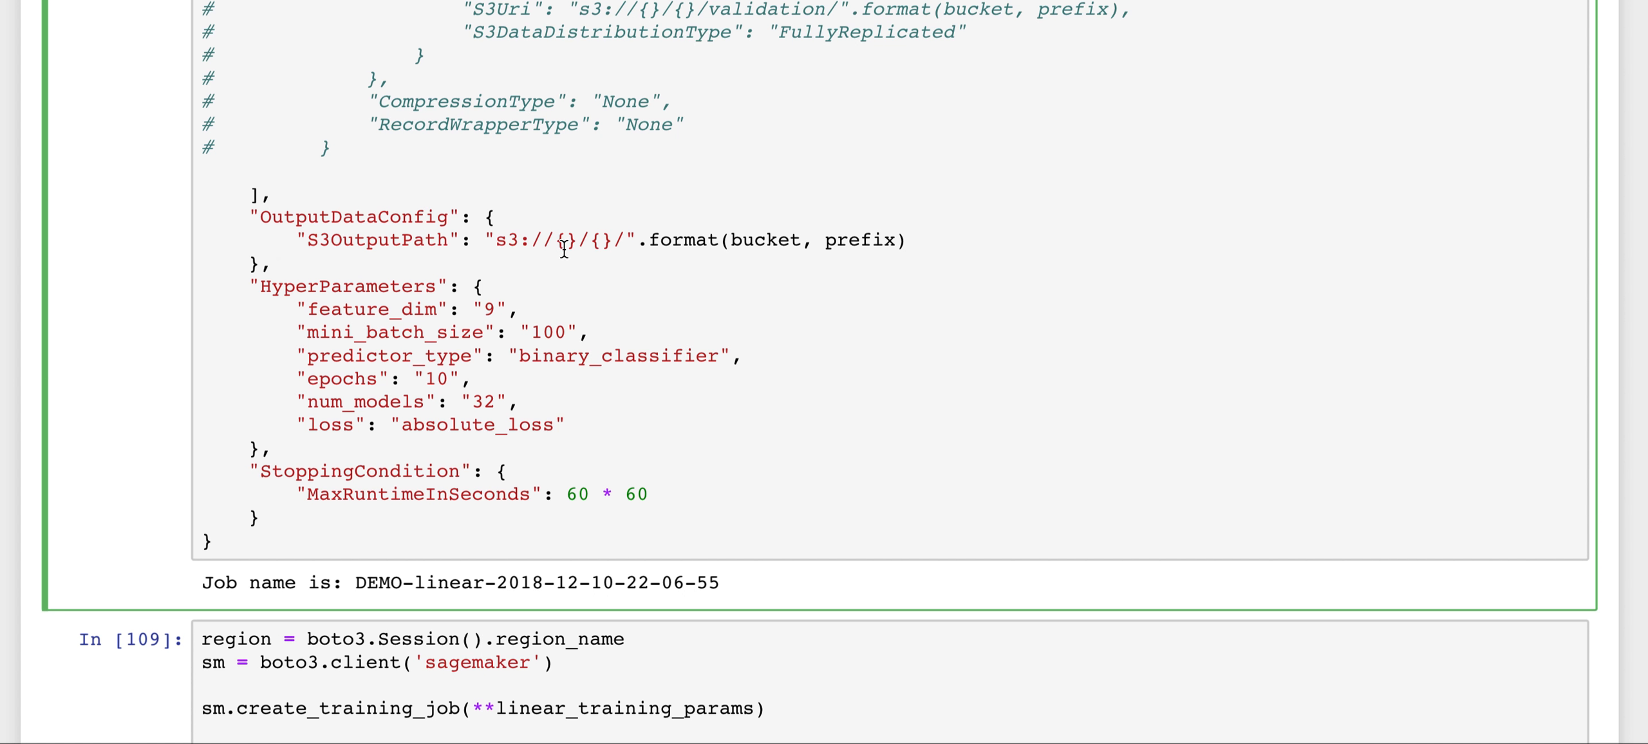
scroll(556, 267, "down", 1)
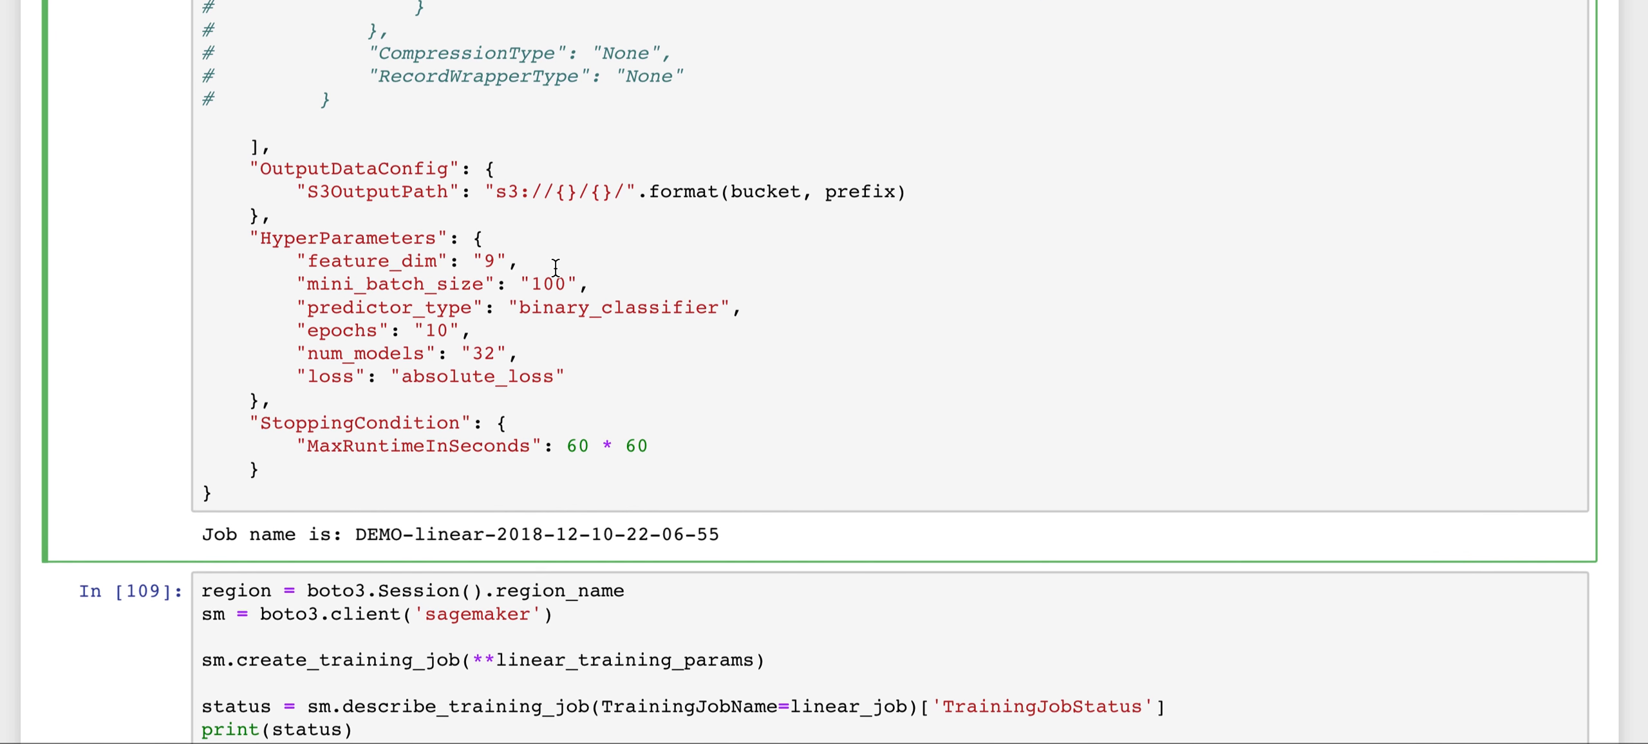
scroll(518, 387, "down", 2)
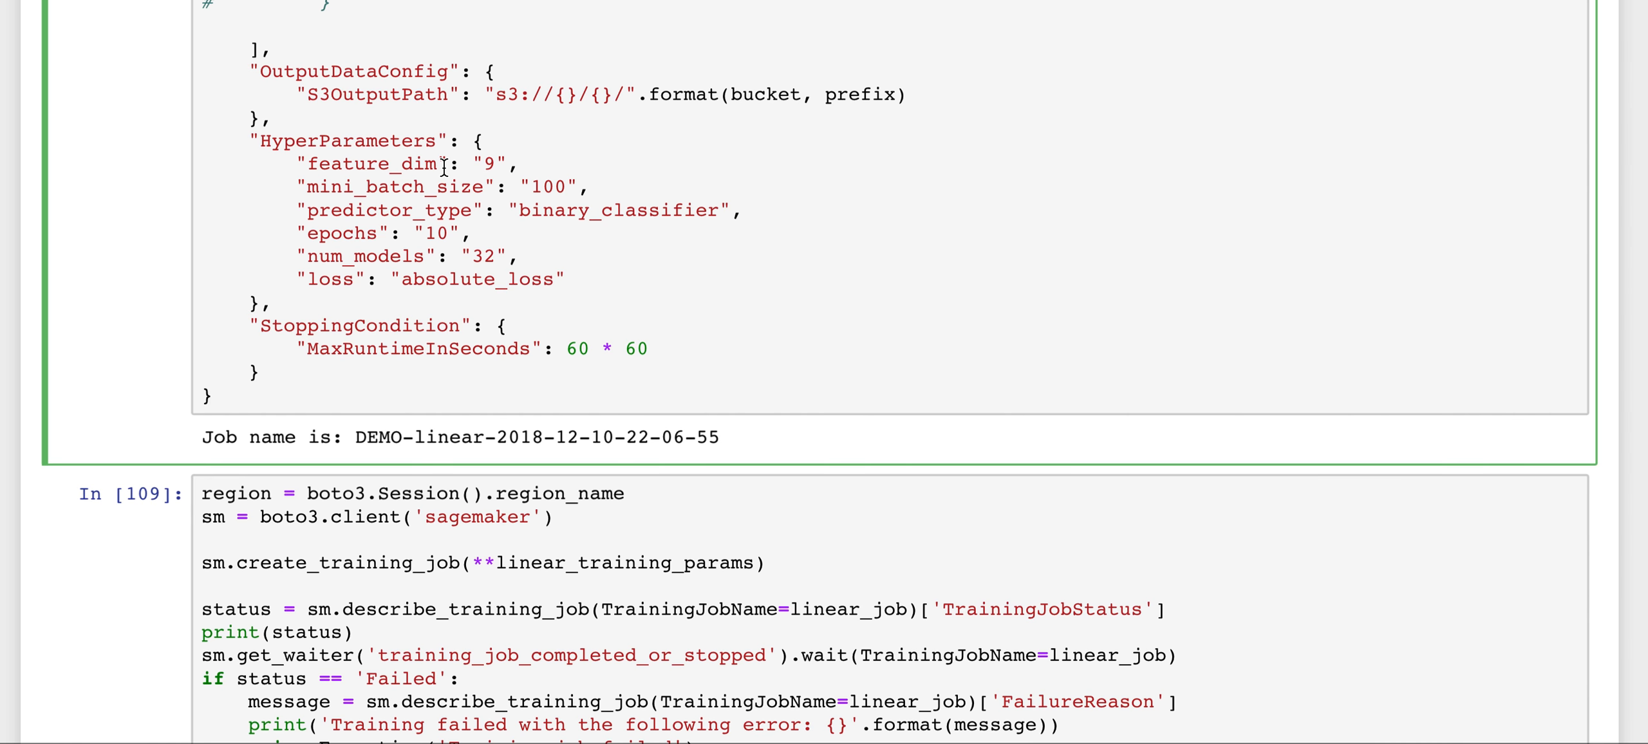
- Review the code that launches the training job and creates the hosting model from the linear_hosting_container definition
scroll(444, 167, "down", 5)
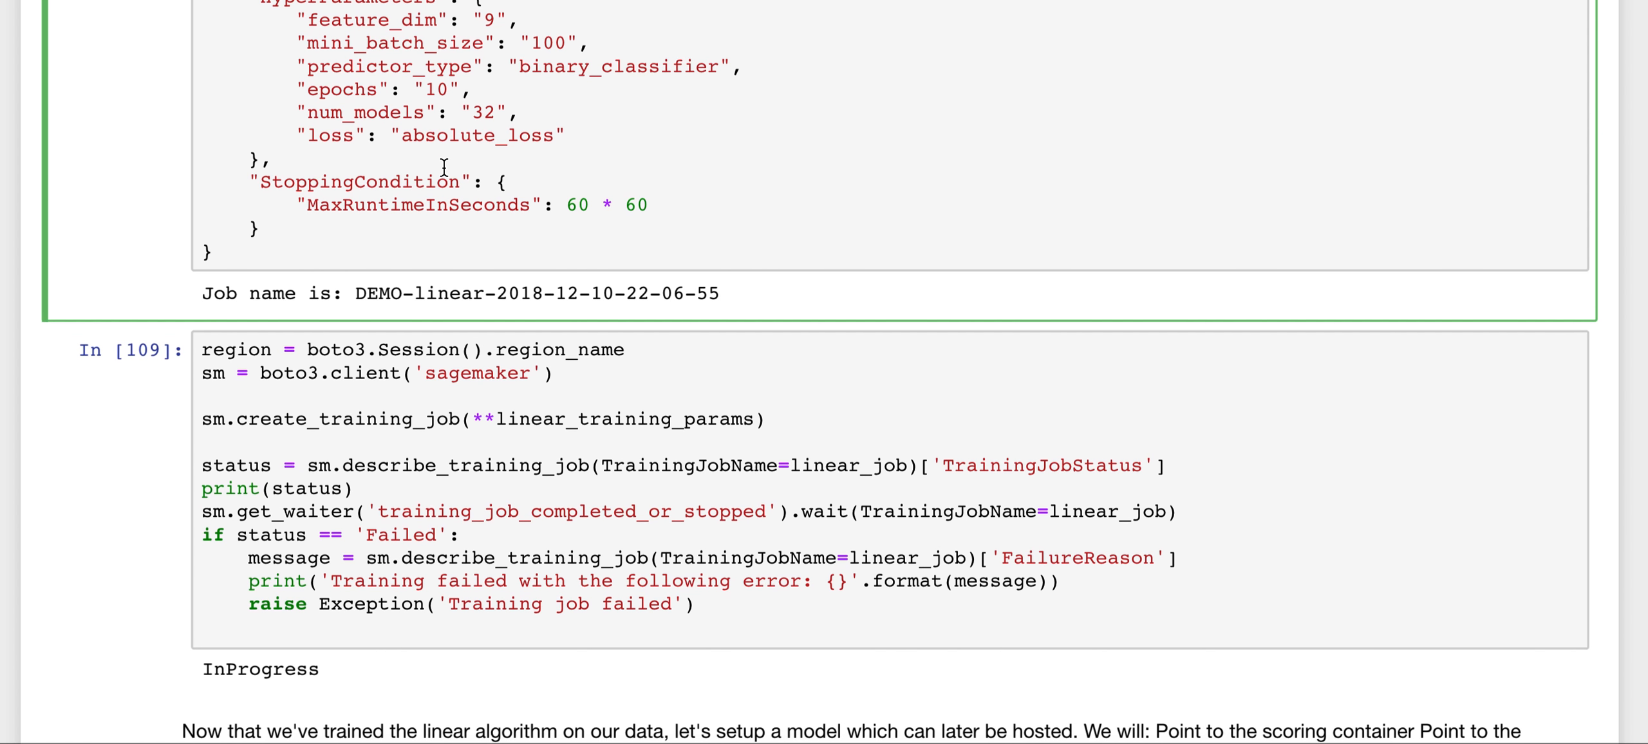
scroll(444, 167, "down", 9)
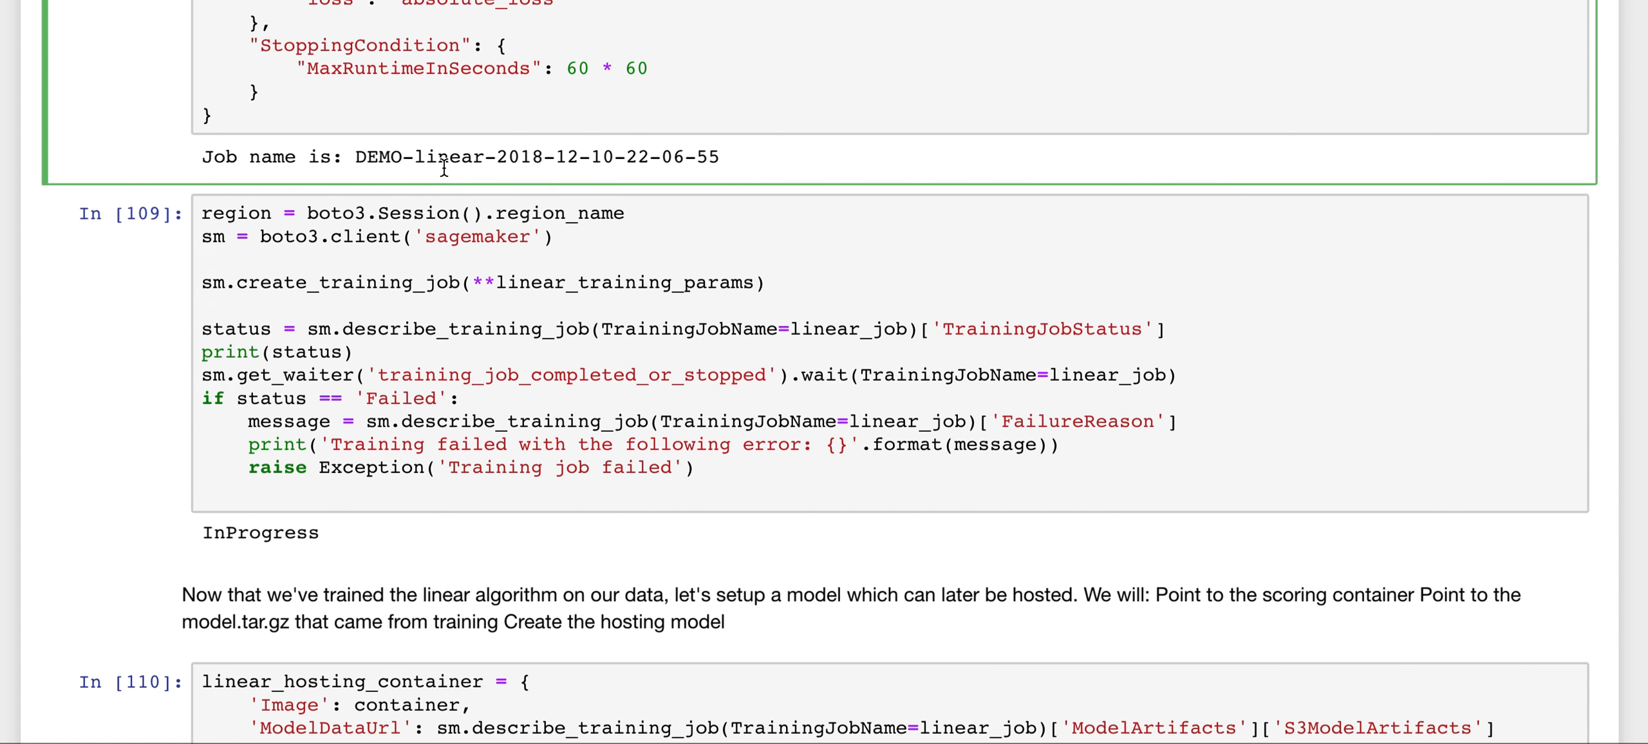
scroll(442, 167, "down", 3)
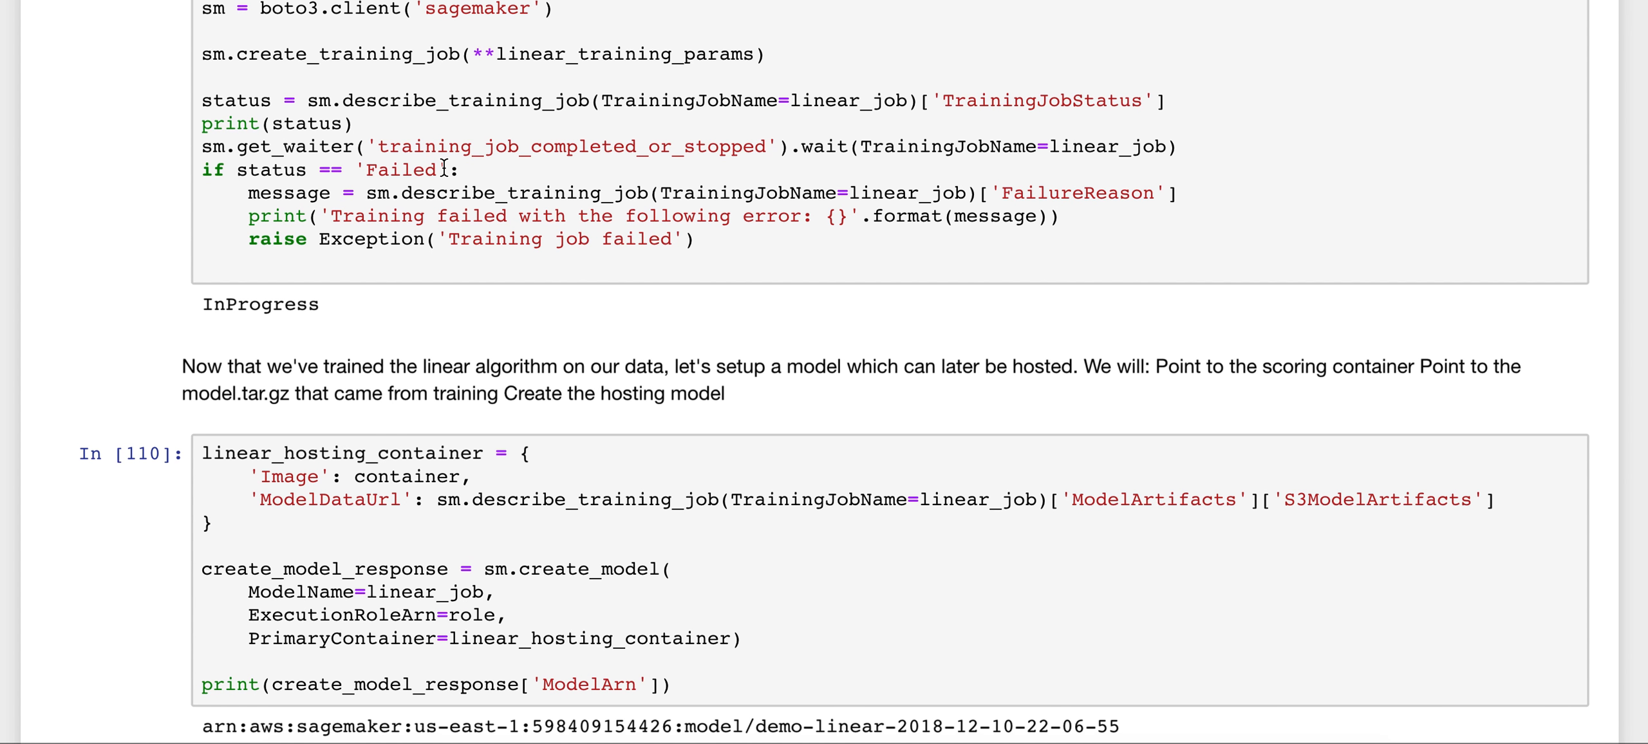
scroll(444, 167, "down", 5)
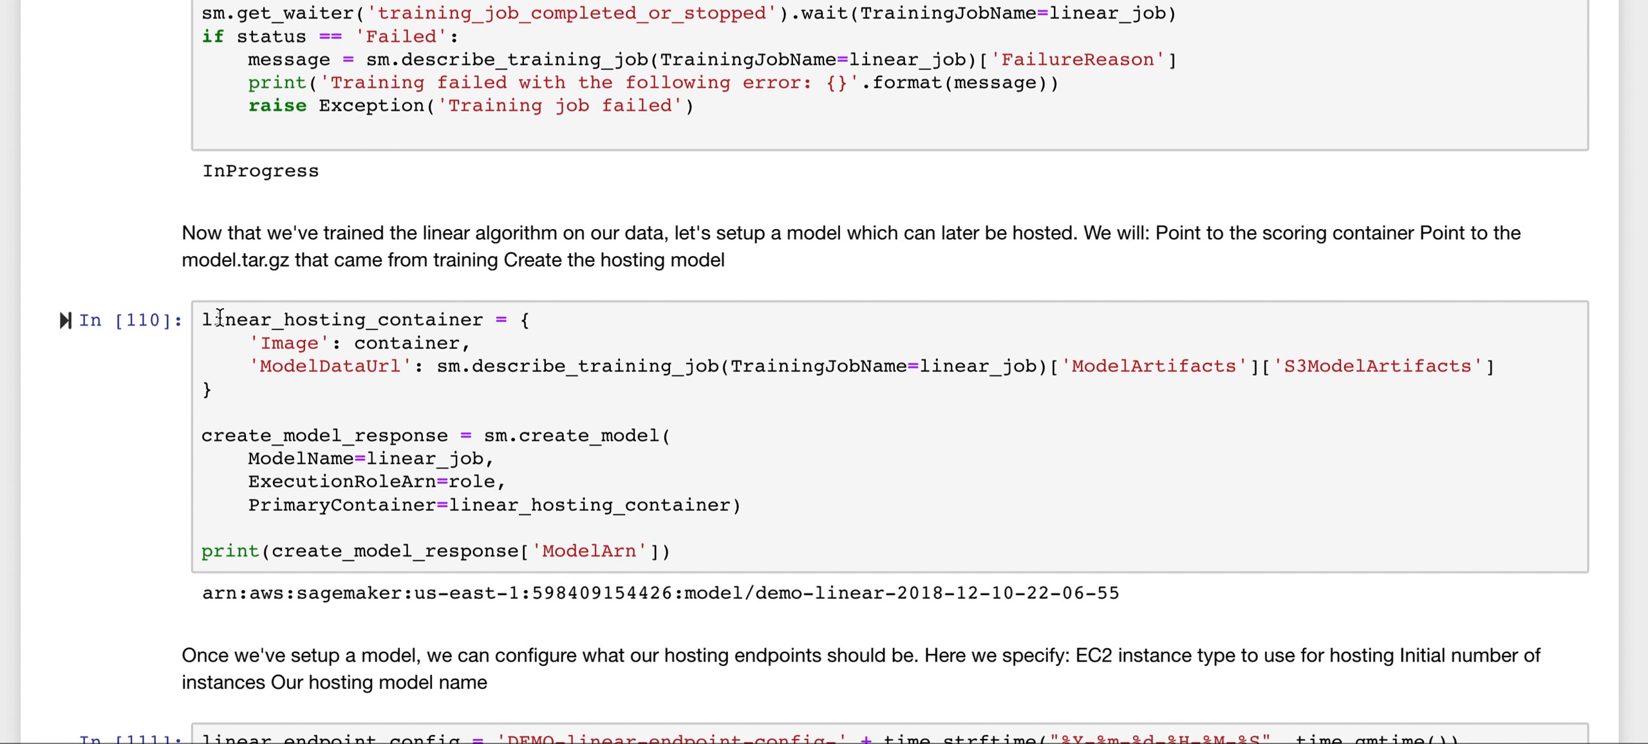
left_click_drag(207, 320, 417, 311)
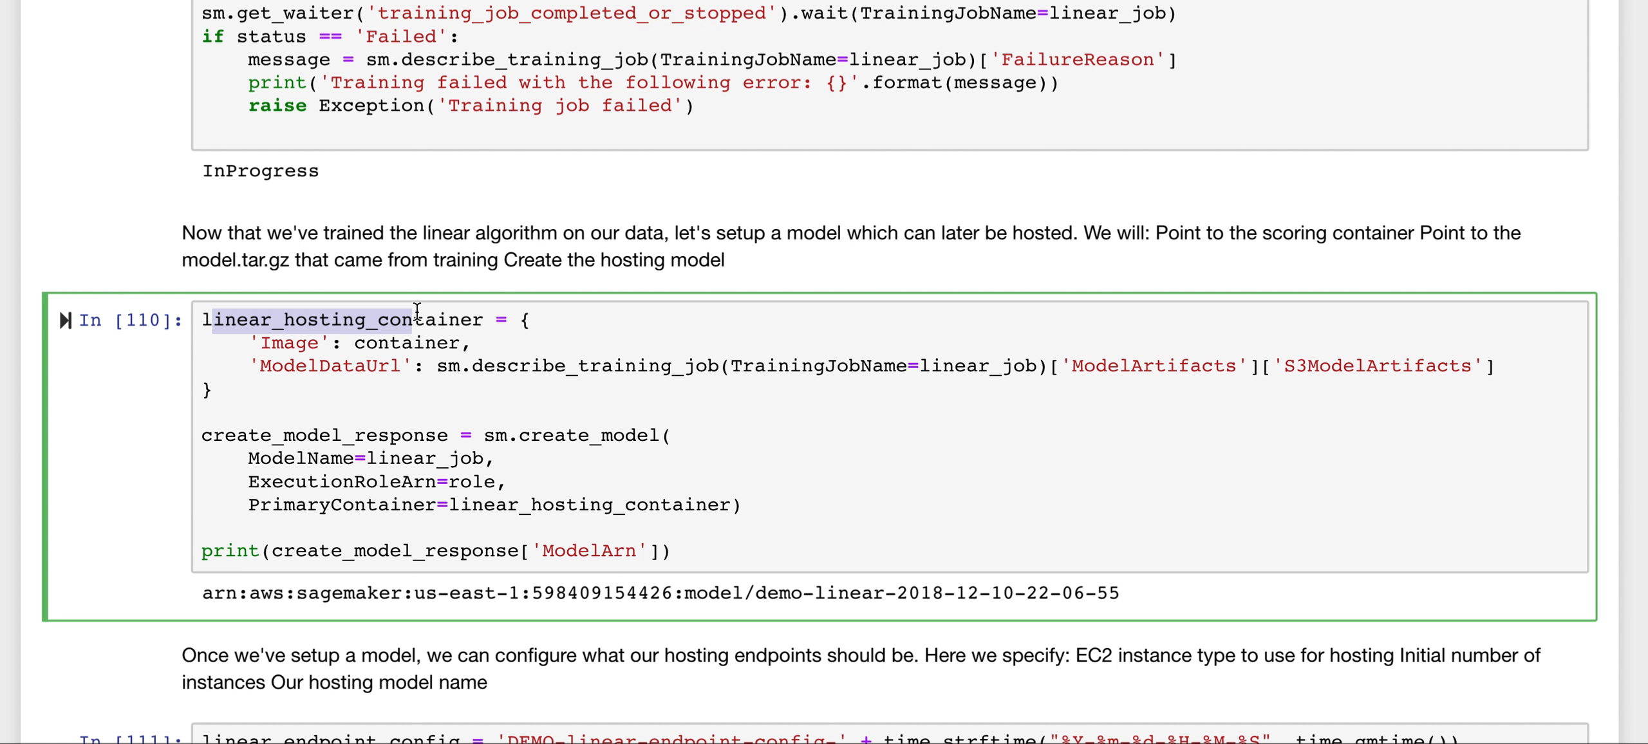
scroll(417, 312, "down", 7)
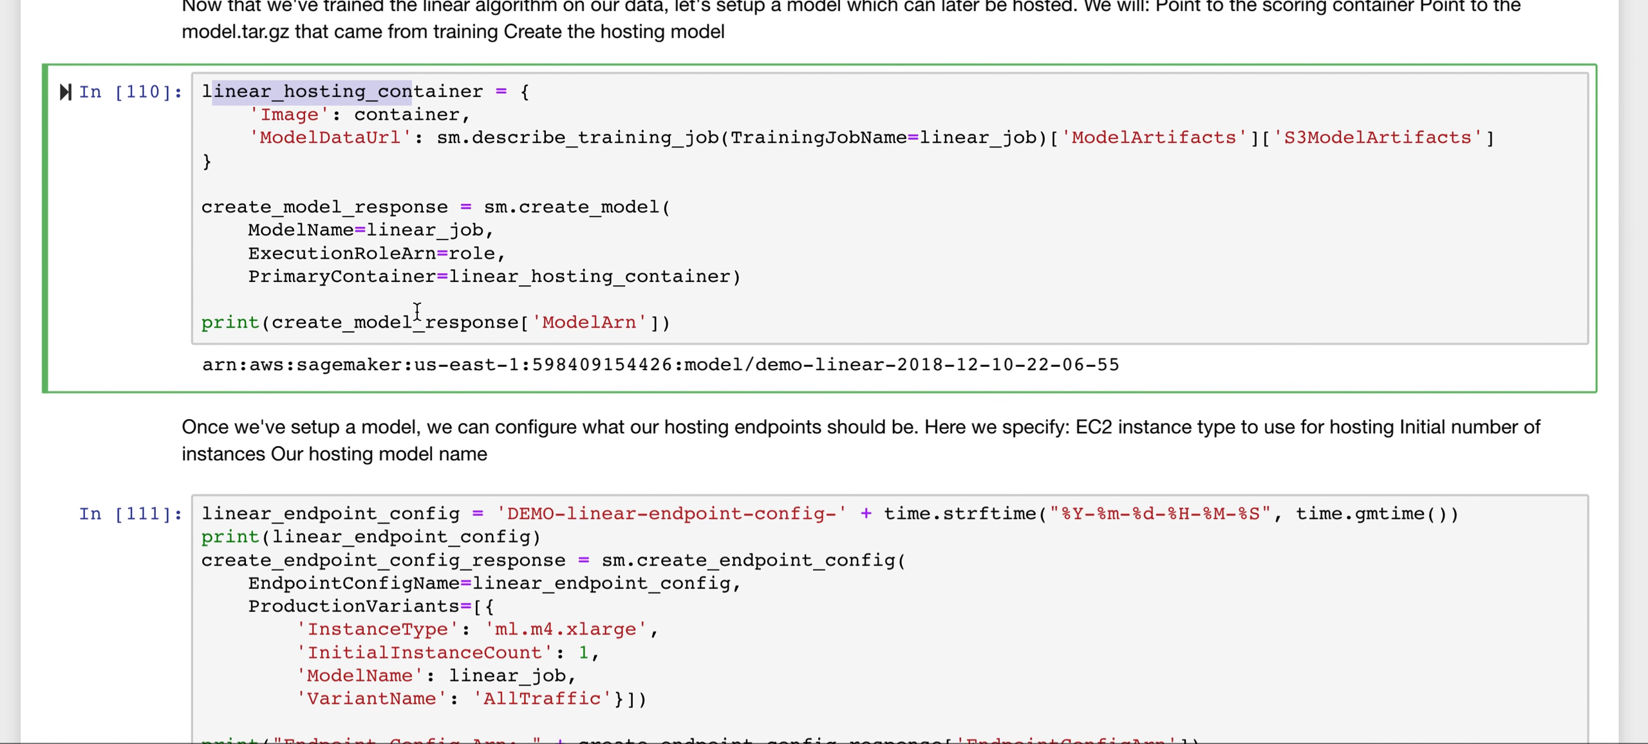
- Examine the endpoint configuration and endpoint creation code, highlighting the configuration name prefix and the printed endpoint name
scroll(417, 312, "down", 3)
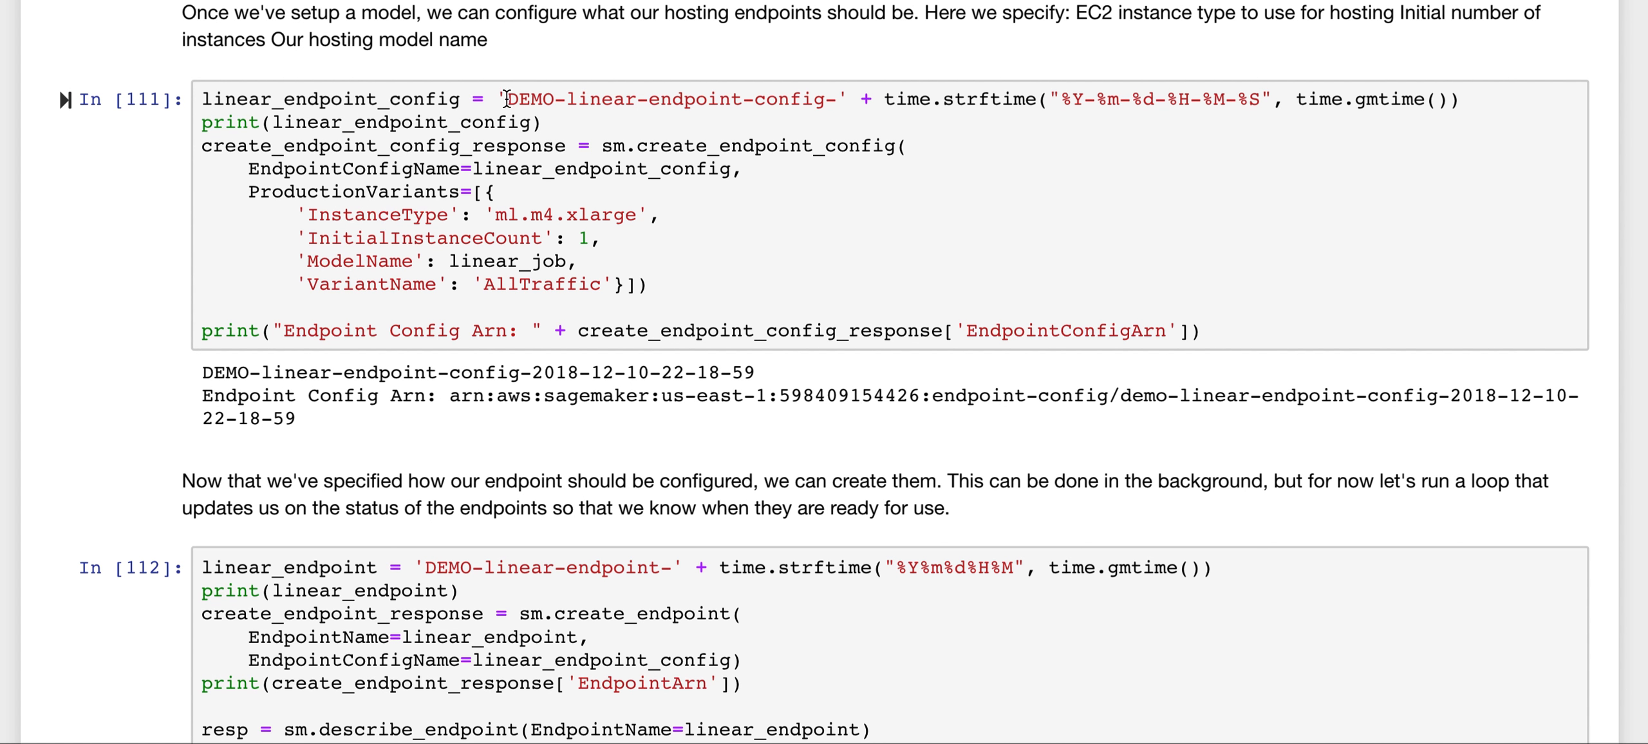
left_click_drag(507, 99, 827, 102)
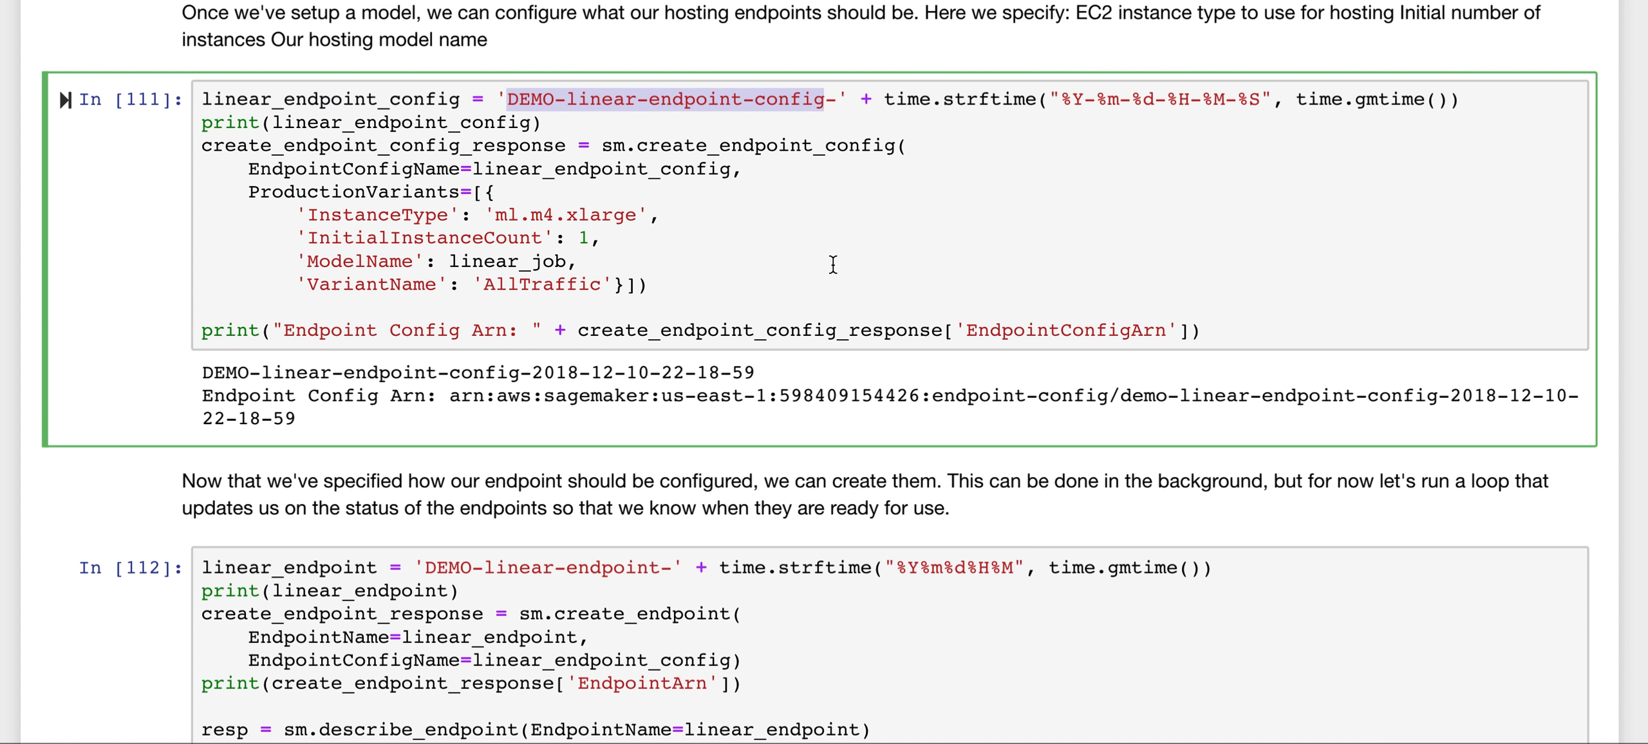
scroll(833, 264, "down", 3)
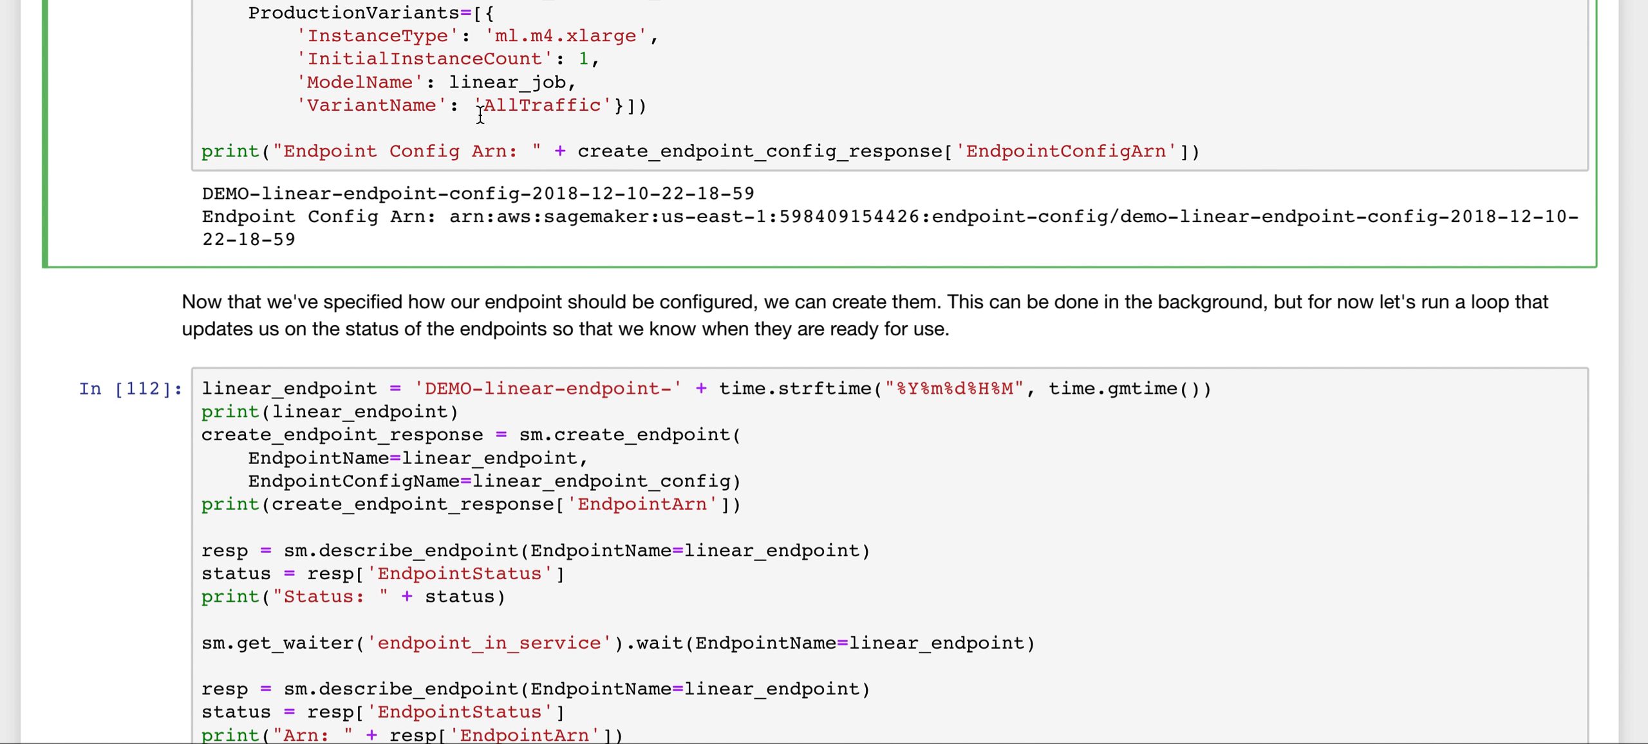
scroll(479, 348, "down", 2)
scroll(479, 348, "down", 5)
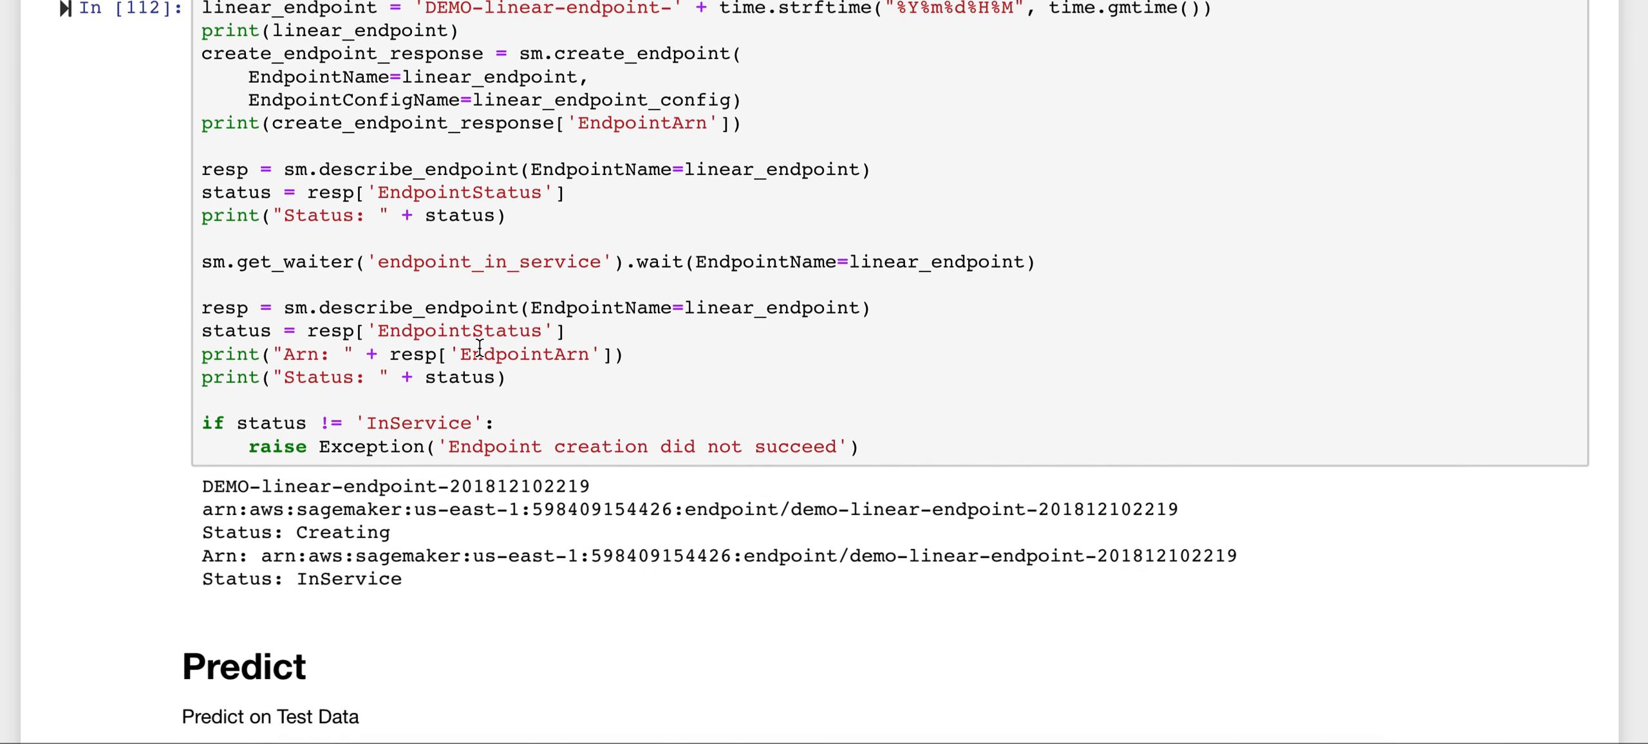
left_click_drag(595, 463, 199, 464)
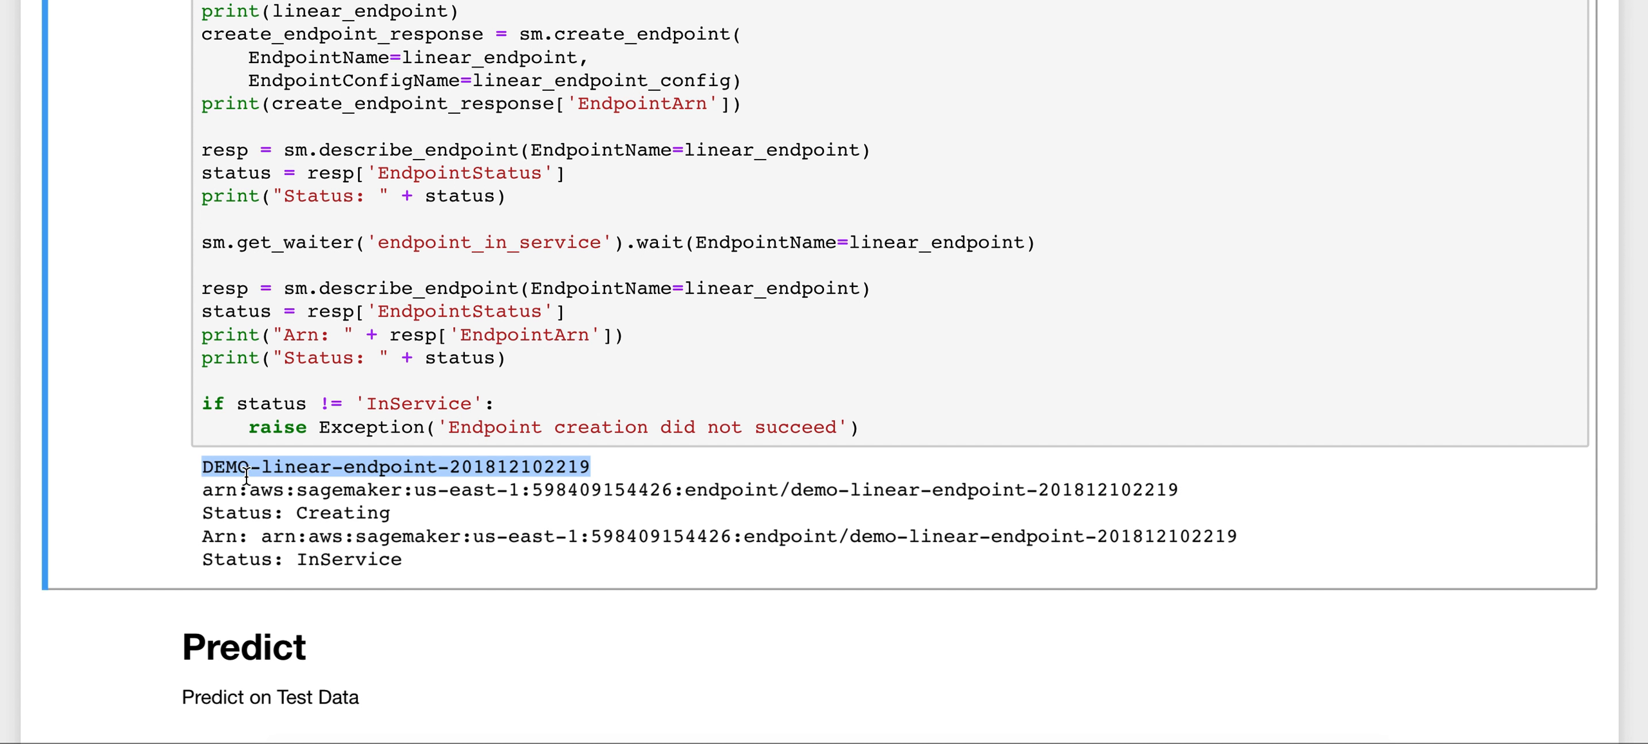
- Read the Predict section, including the np2csv helper and the code invoking the endpoint on the test data
scroll(247, 475, "down", 6)
scroll(247, 475, "down", 2)
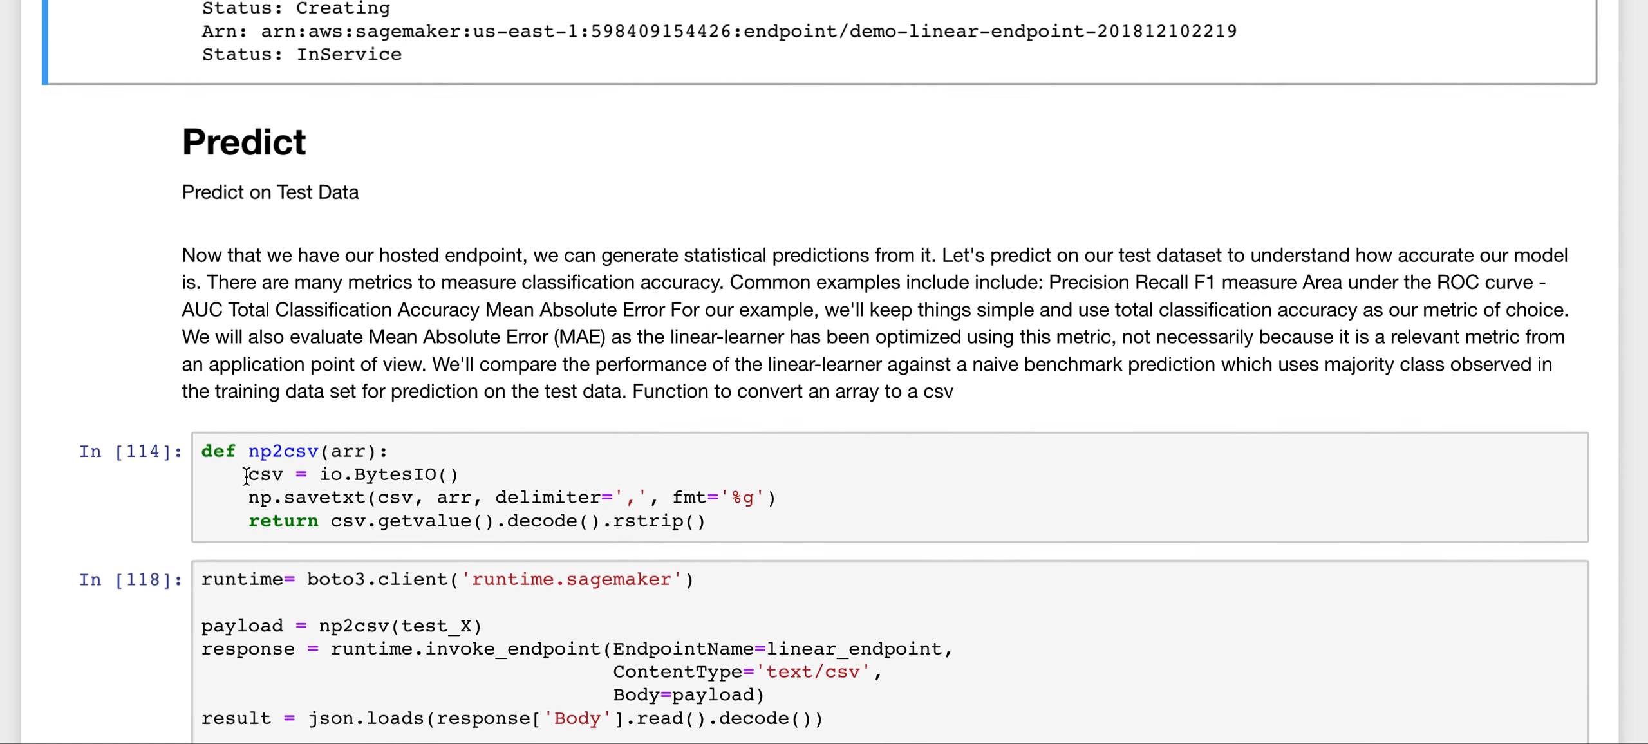
scroll(246, 477, "down", 1)
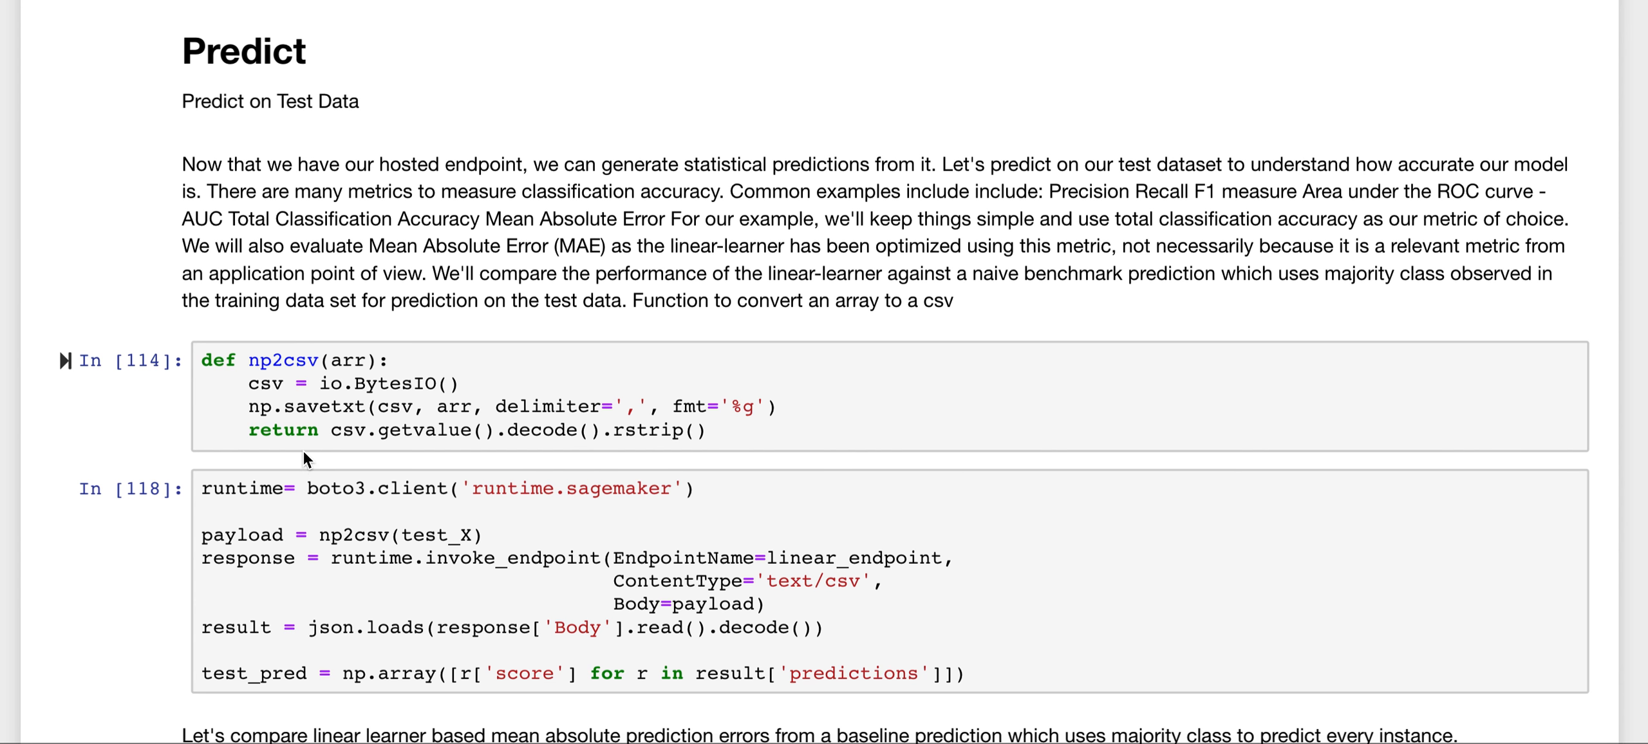
scroll(302, 451, "down", 3)
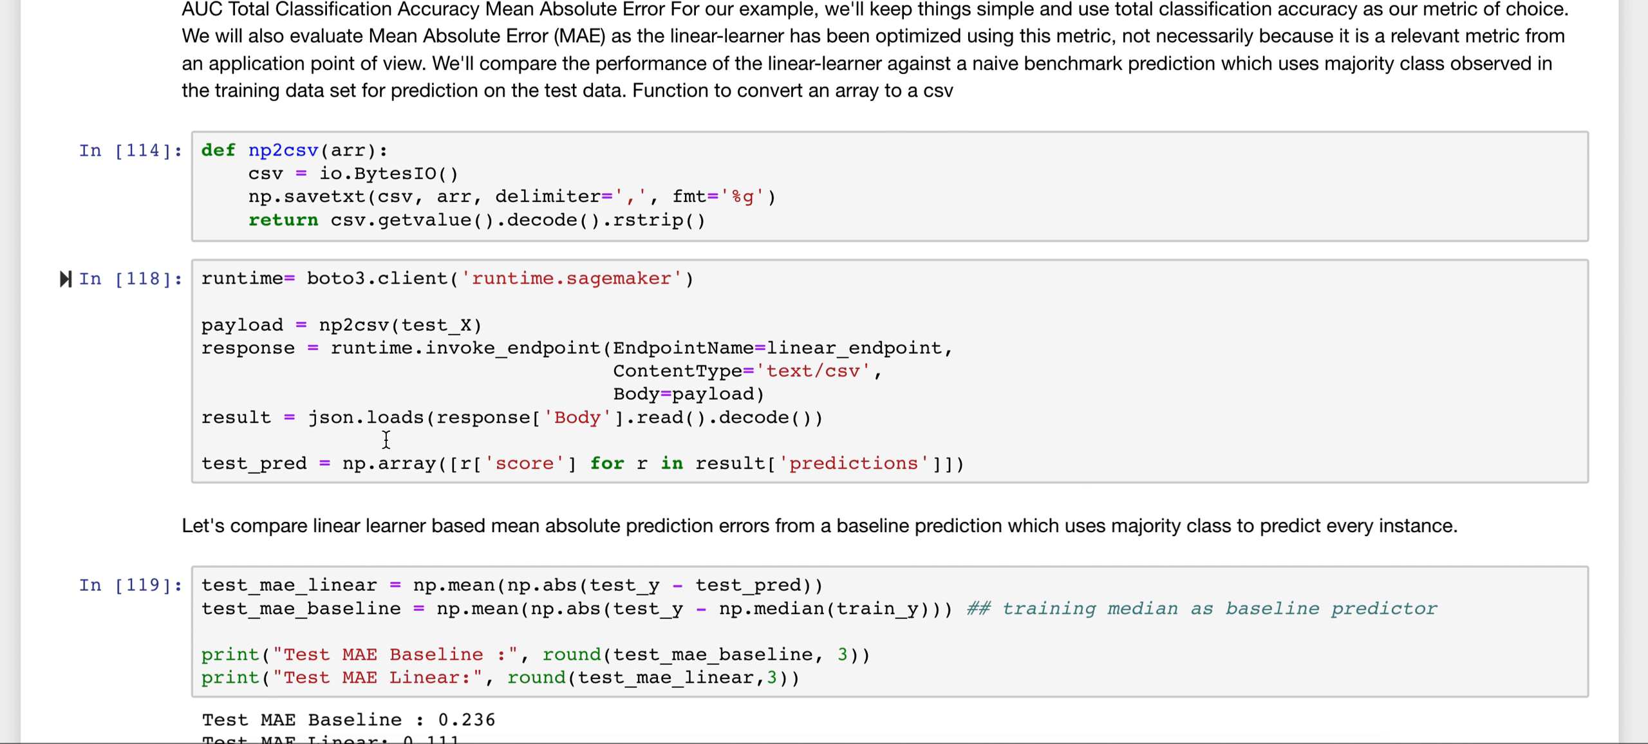
scroll(386, 439, "down", 2)
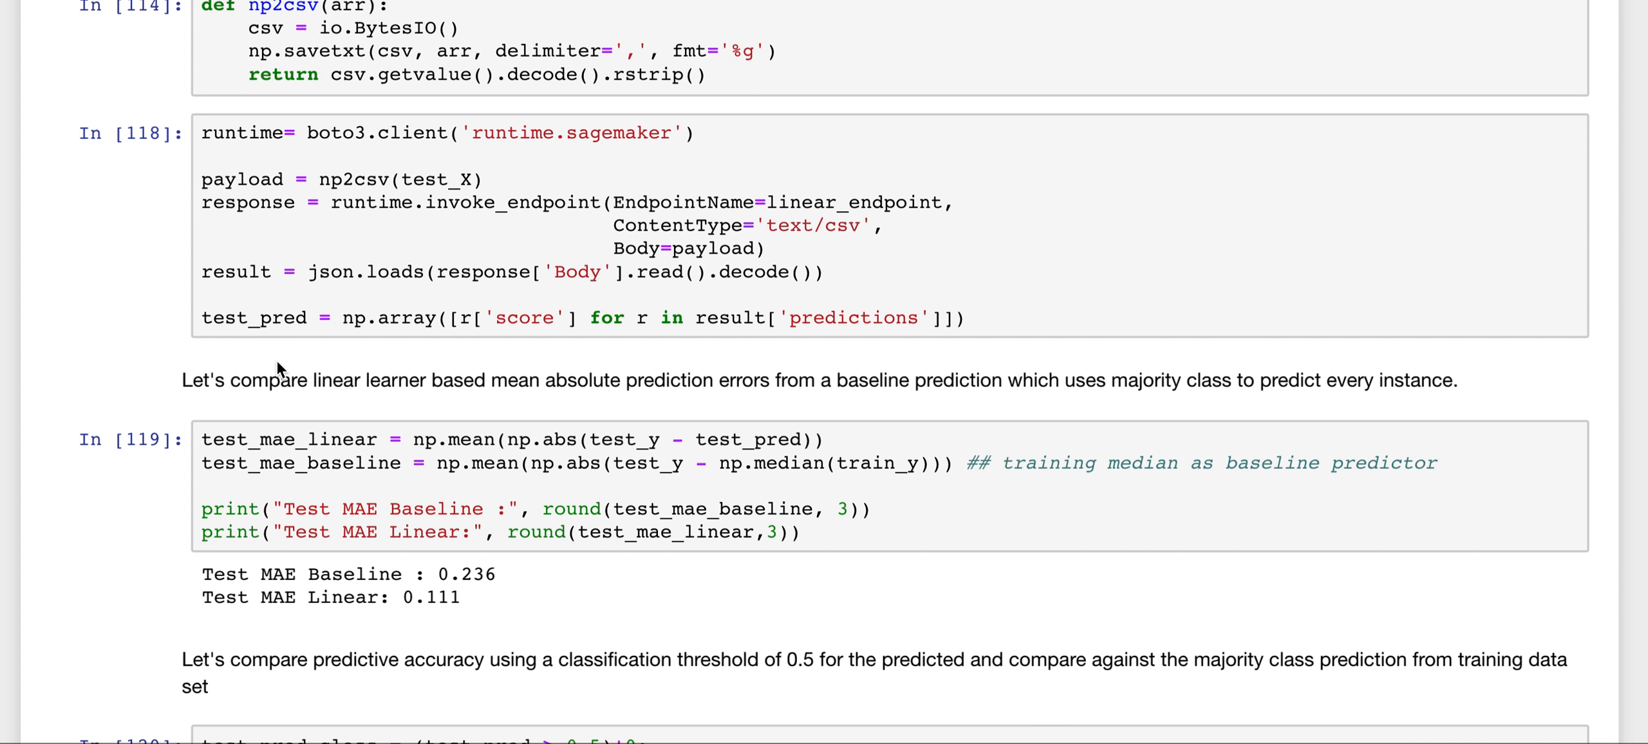
- Compare the linear model with the baseline using the test mean absolute error and prediction accuracy cells
left_click(489, 532)
scroll(387, 533, "down", 1)
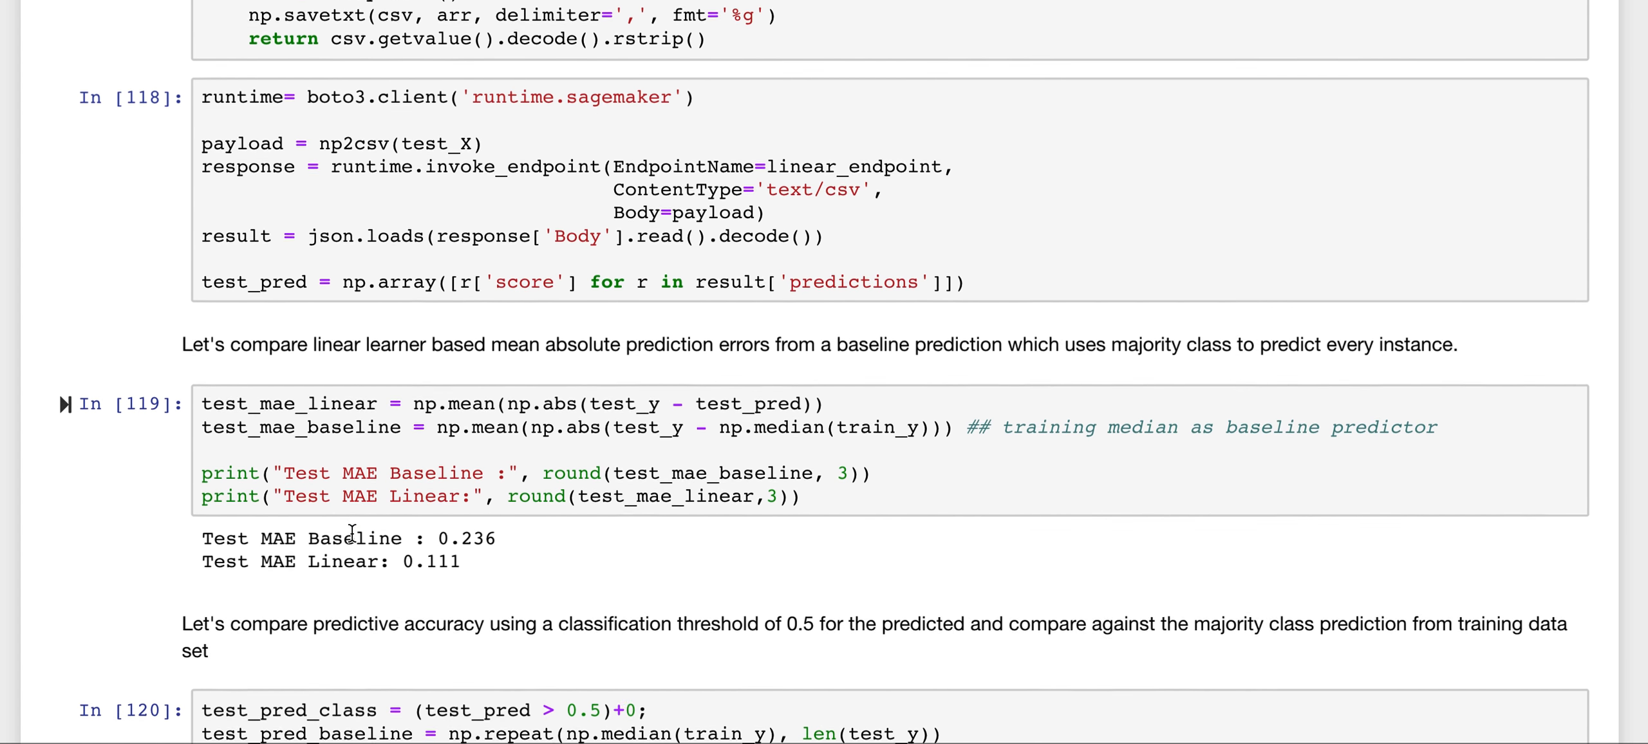
scroll(352, 533, "down", 1)
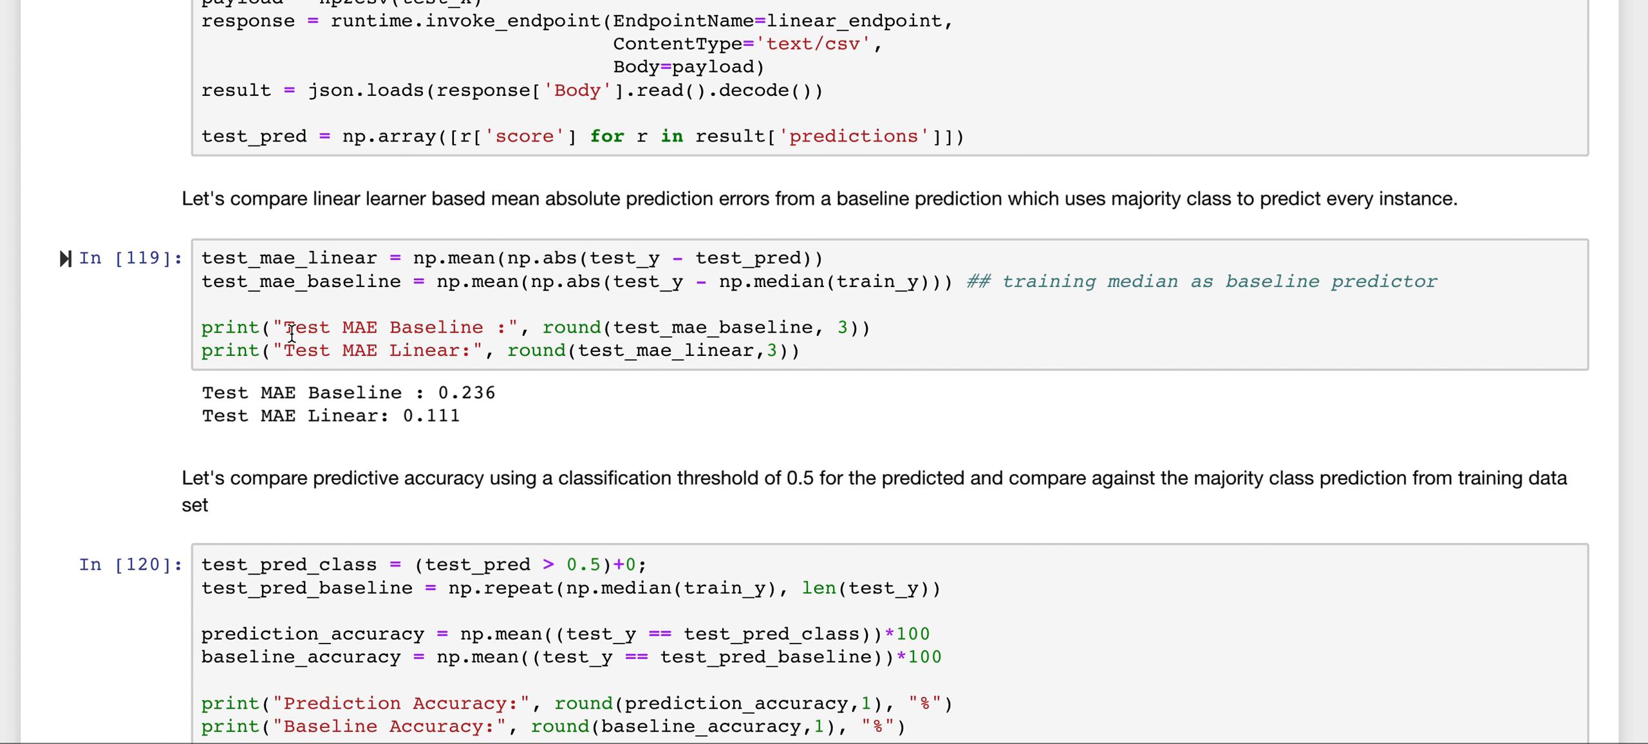
scroll(418, 376, "down", 2)
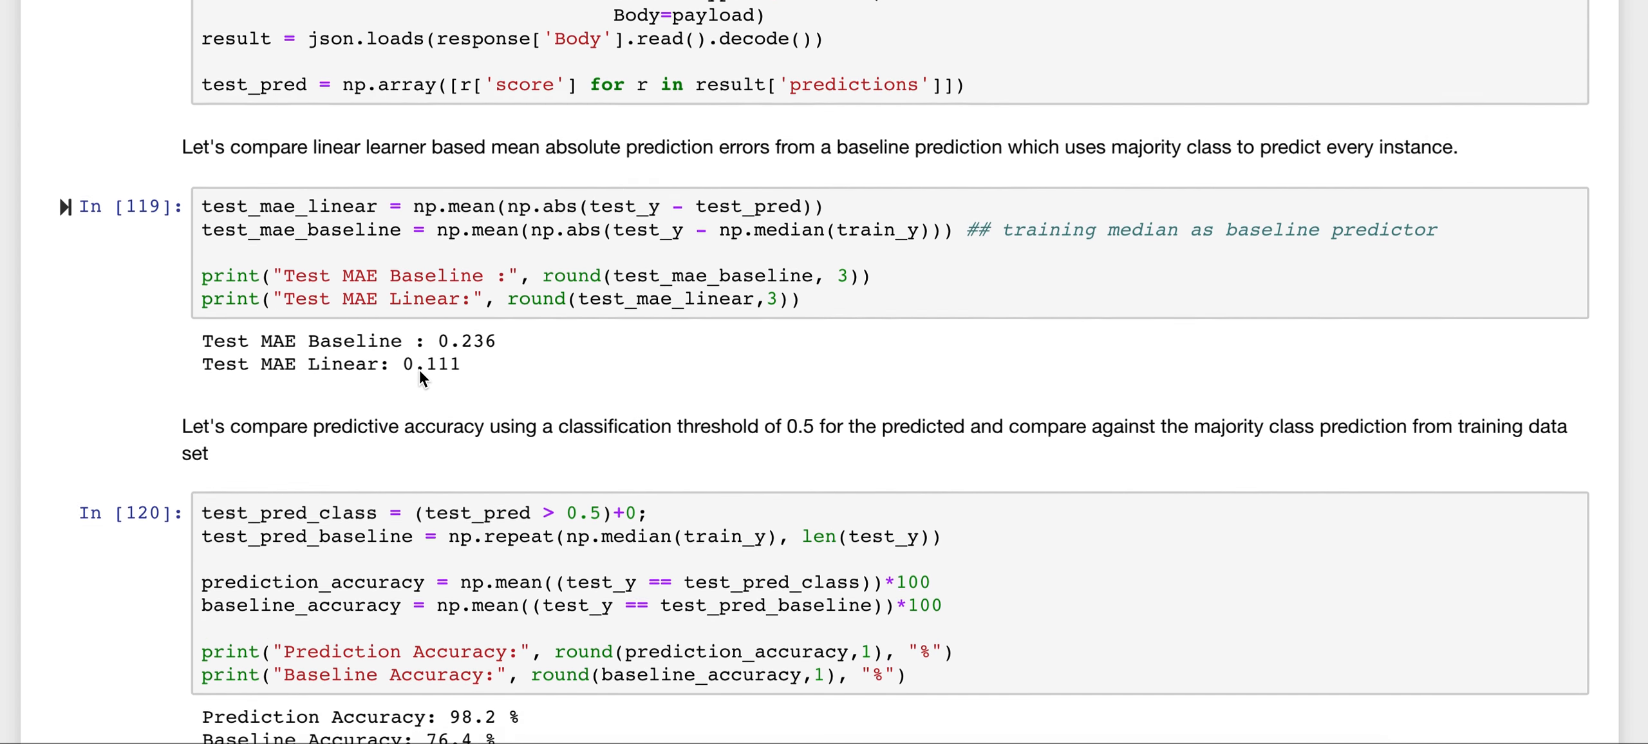
left_click(420, 369)
scroll(420, 369, "down", 1)
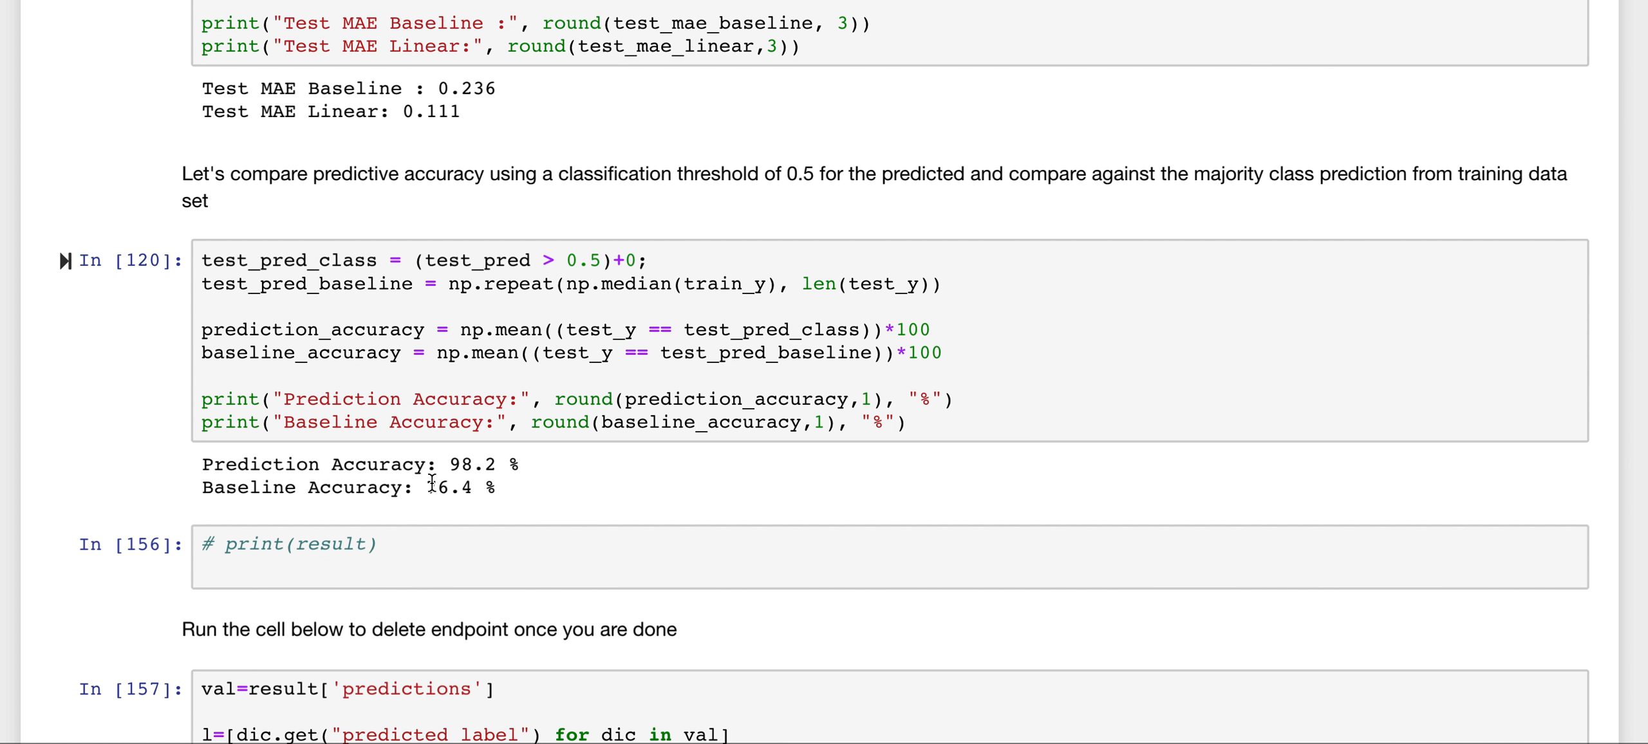
scroll(478, 474, "down", 4)
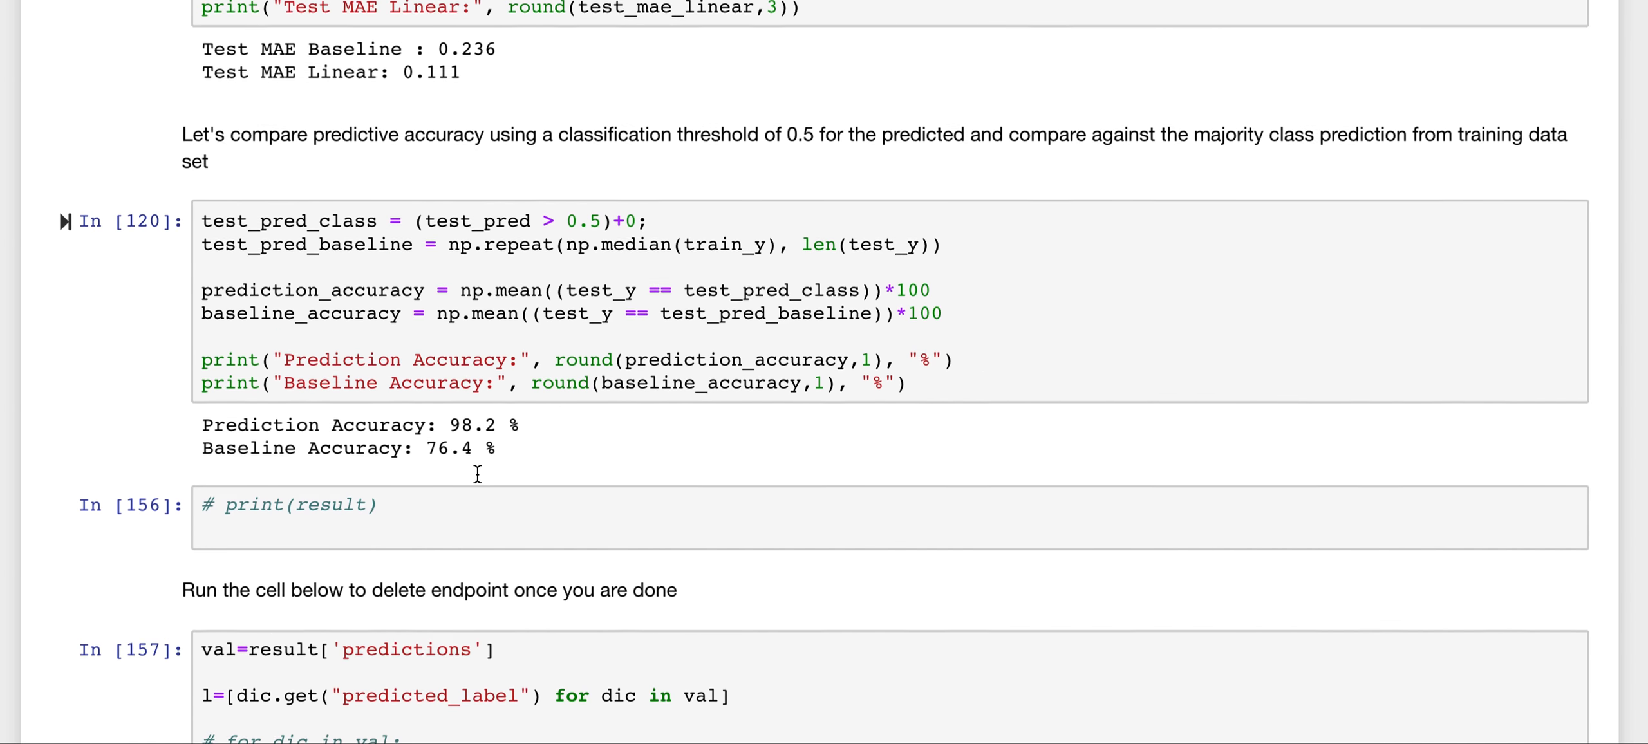
scroll(478, 474, "down", 4)
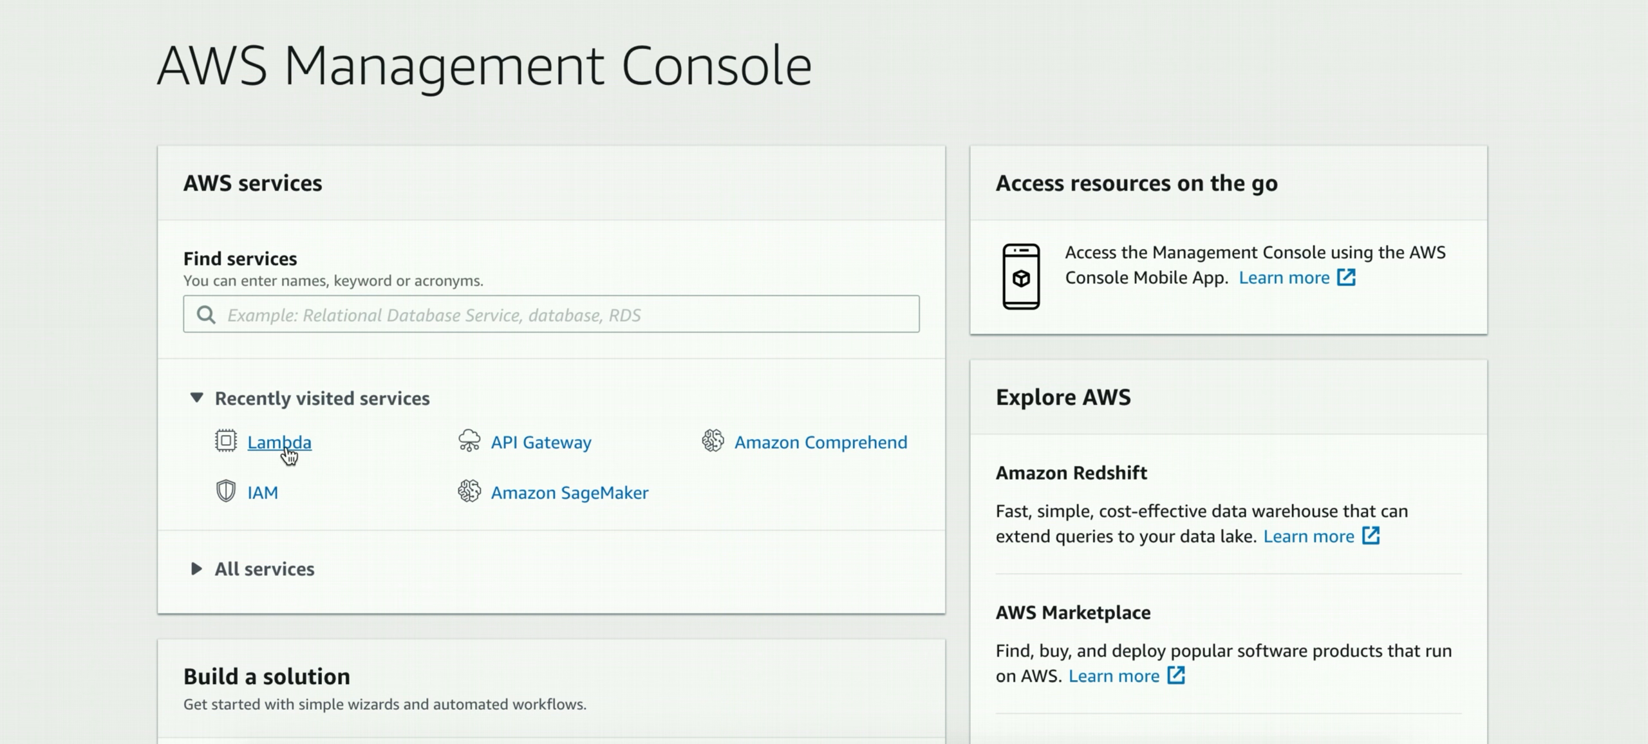
- Start authoring a new Lambda function from scratch, named breastcancertest, with the Python 3.6 runtime
left_click(285, 451)
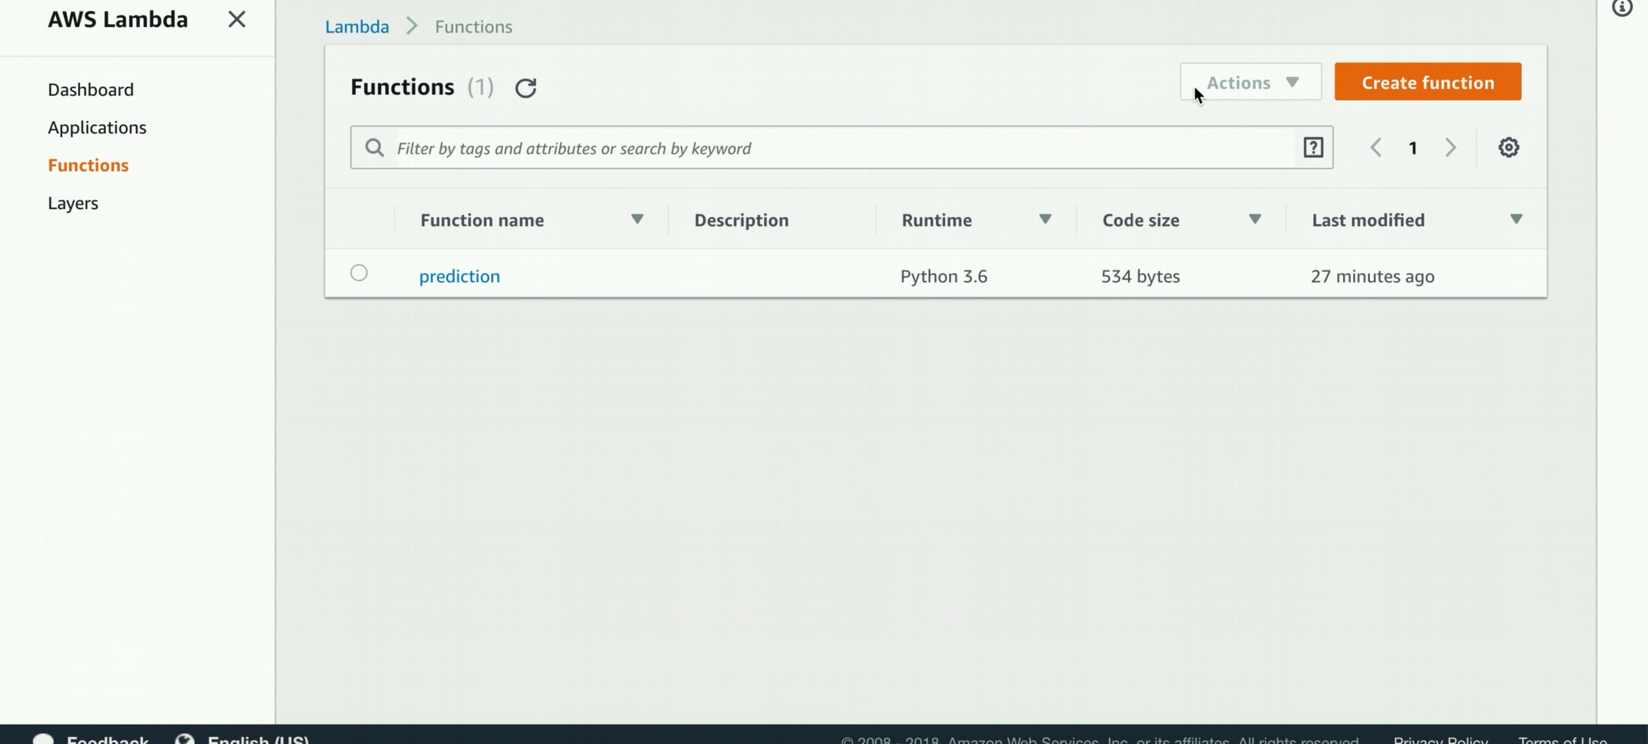
left_click(1384, 90)
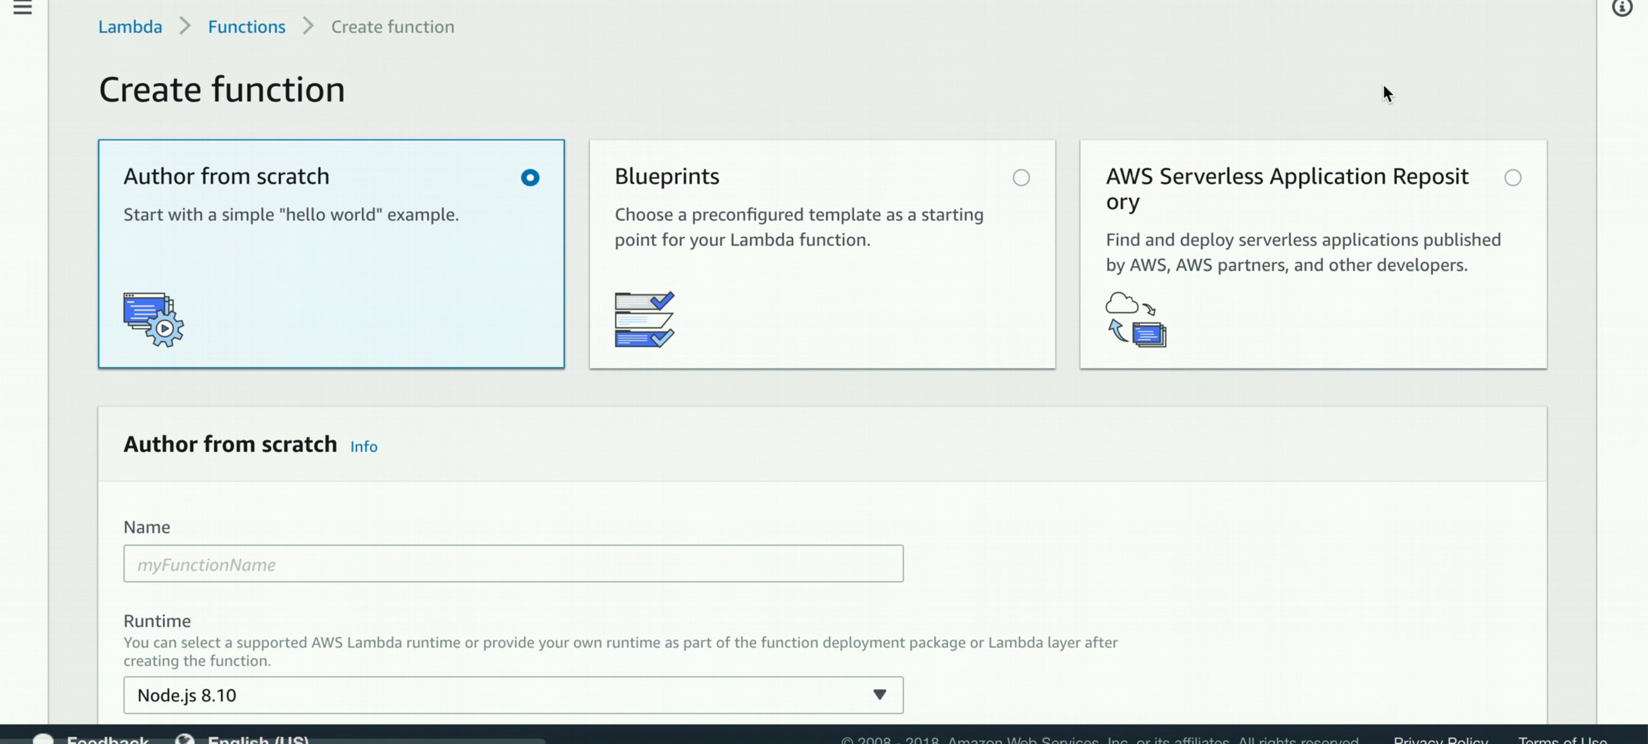
left_click(252, 567)
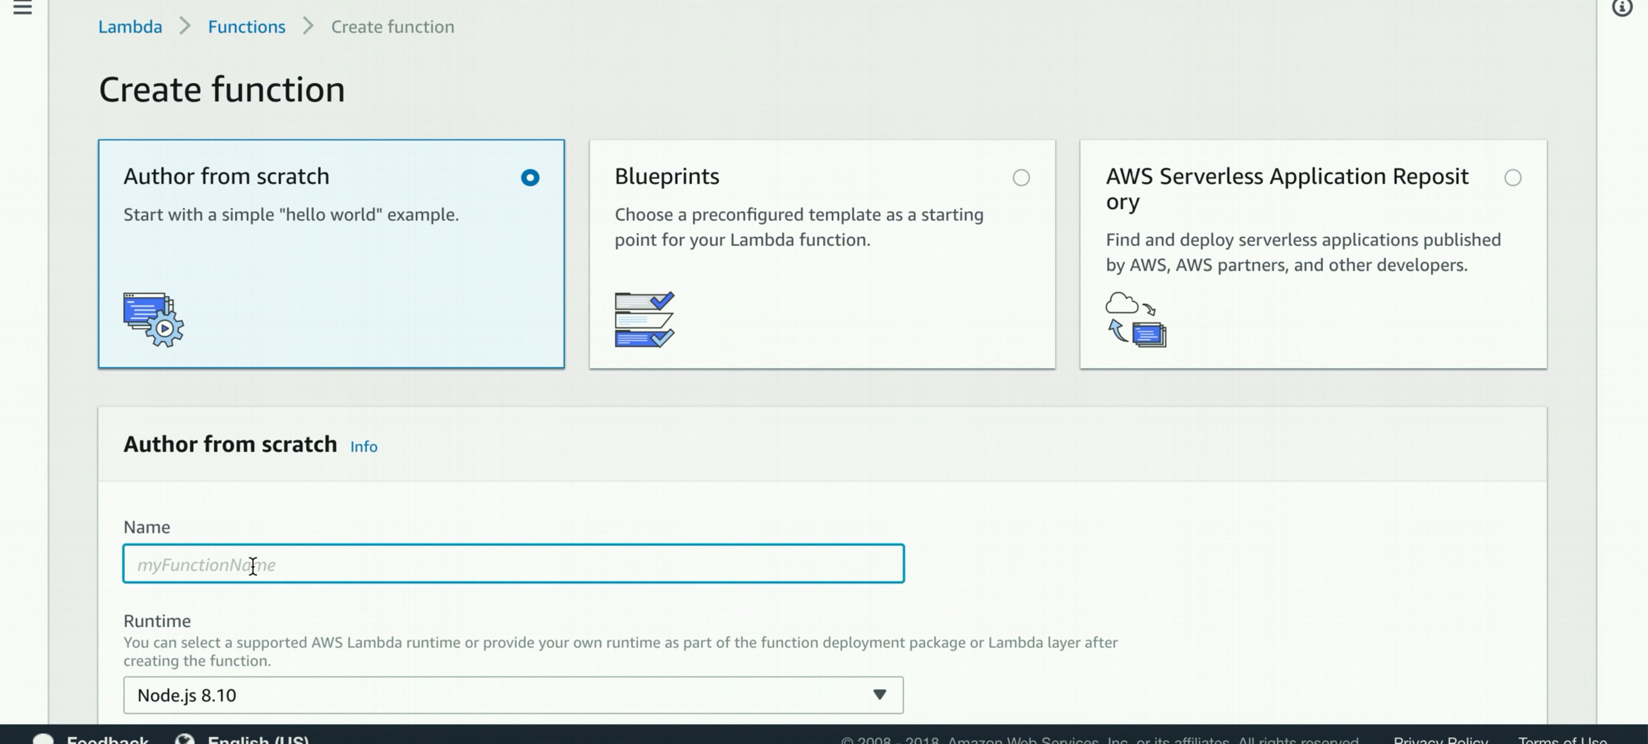
type("breastcancertest")
scroll(331, 518, "down", 3)
left_click(301, 476)
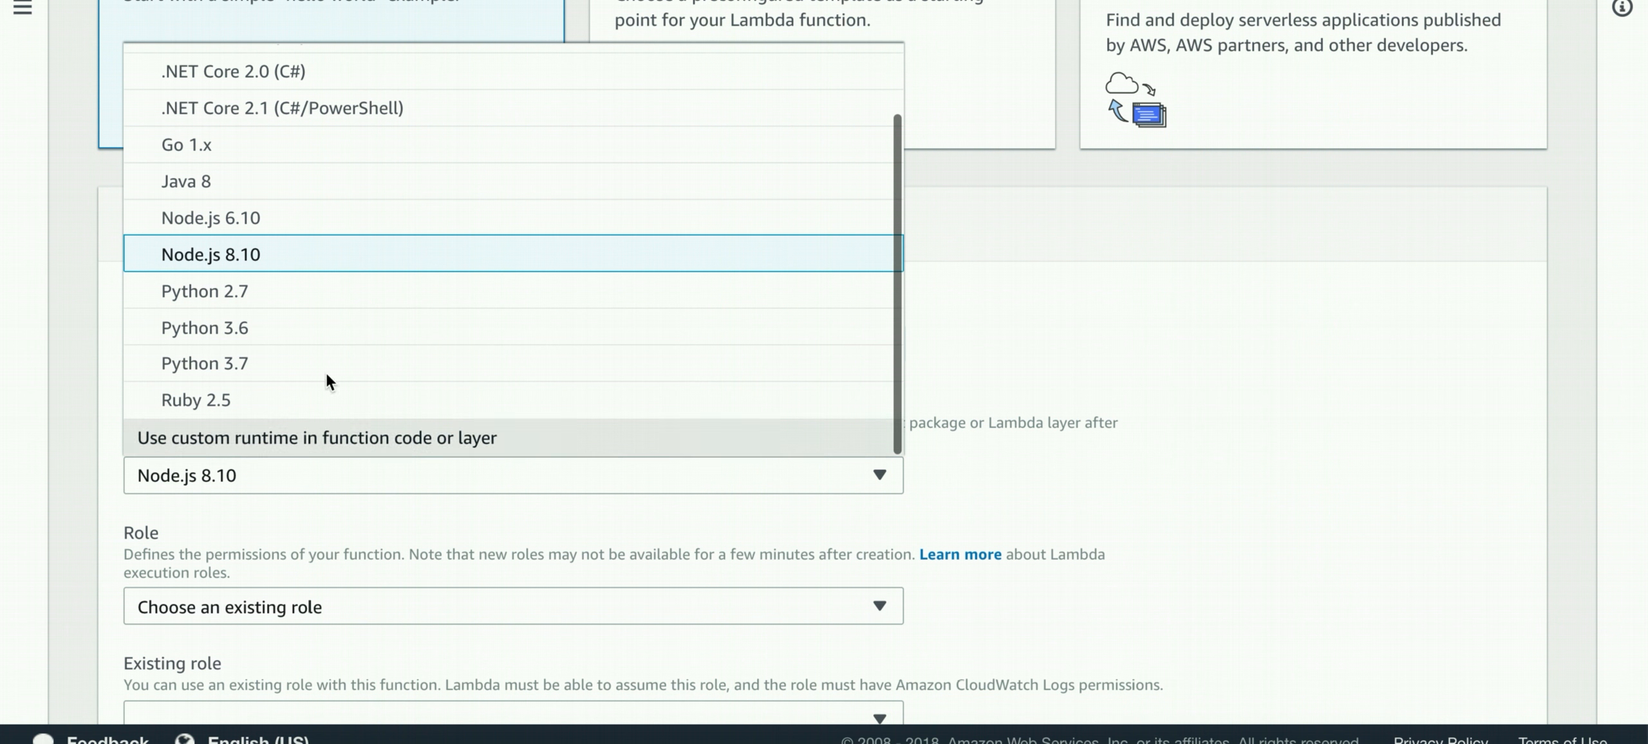
left_click(312, 330)
- Choose a custom role for the function, using lambda_basic_execution with a new role policy, and make its policy document editable
scroll(376, 489, "down", 1)
scroll(376, 499, "down", 1)
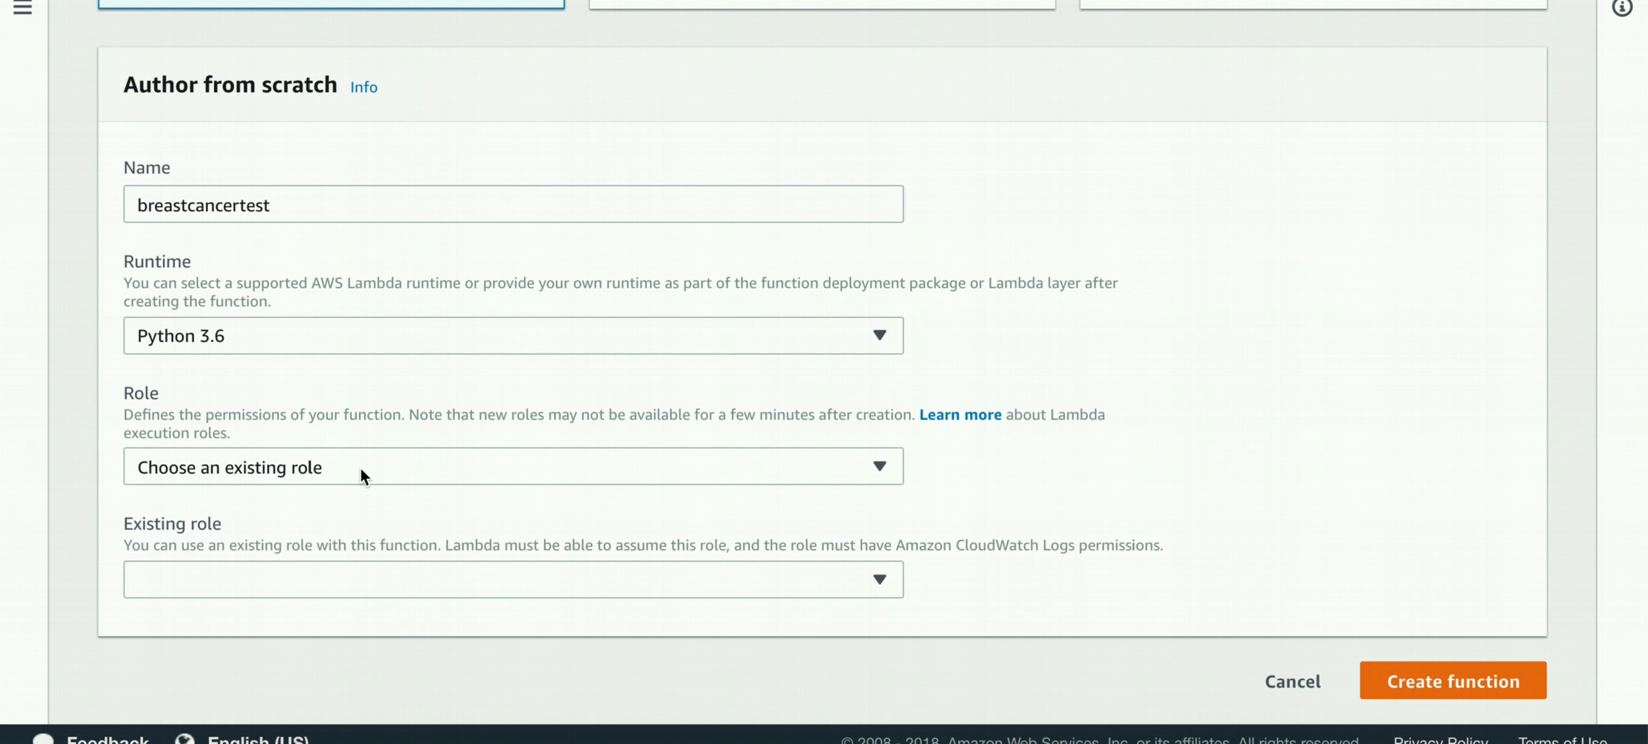
left_click(360, 469)
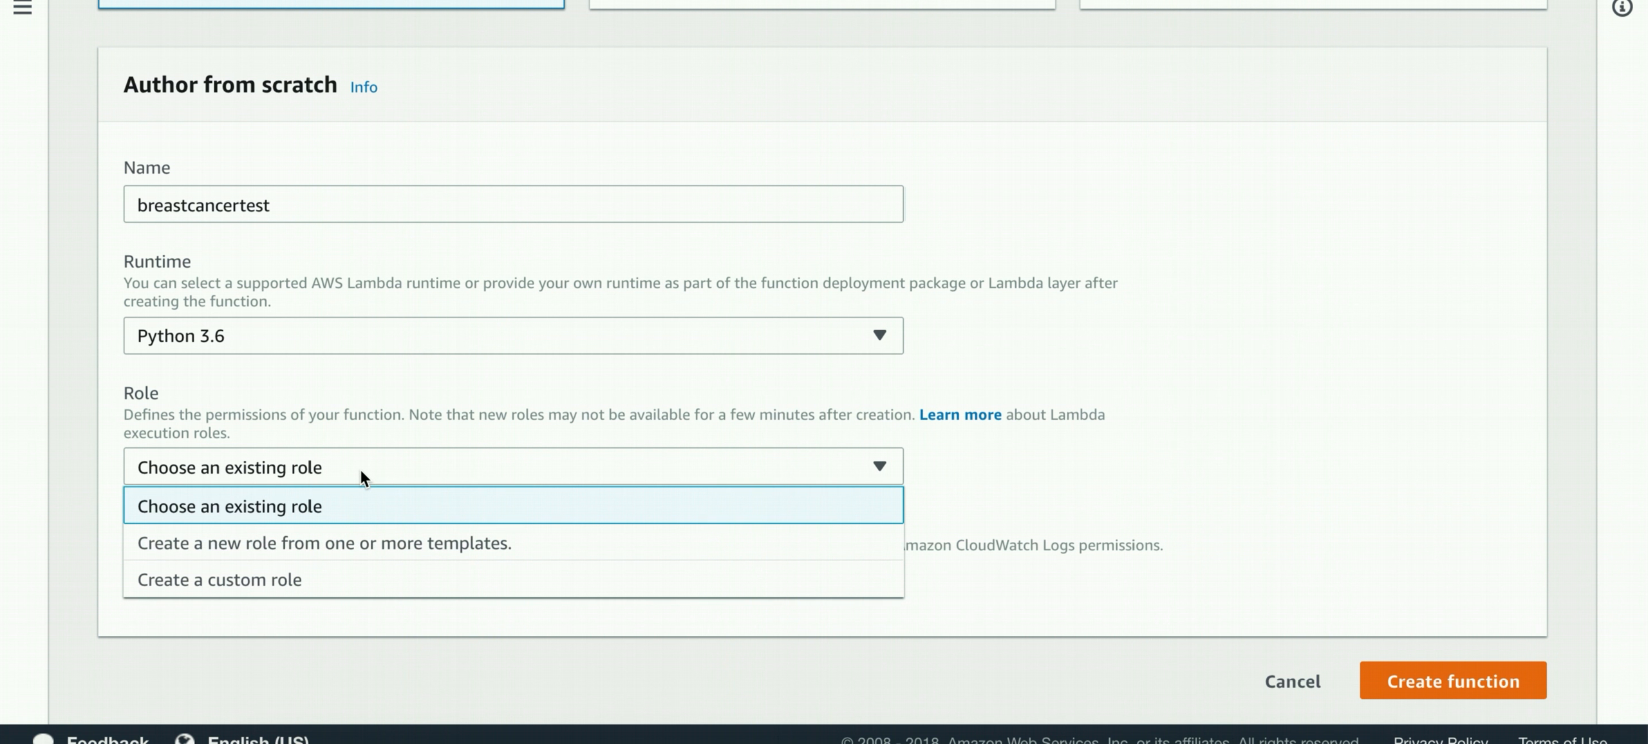
left_click(254, 582)
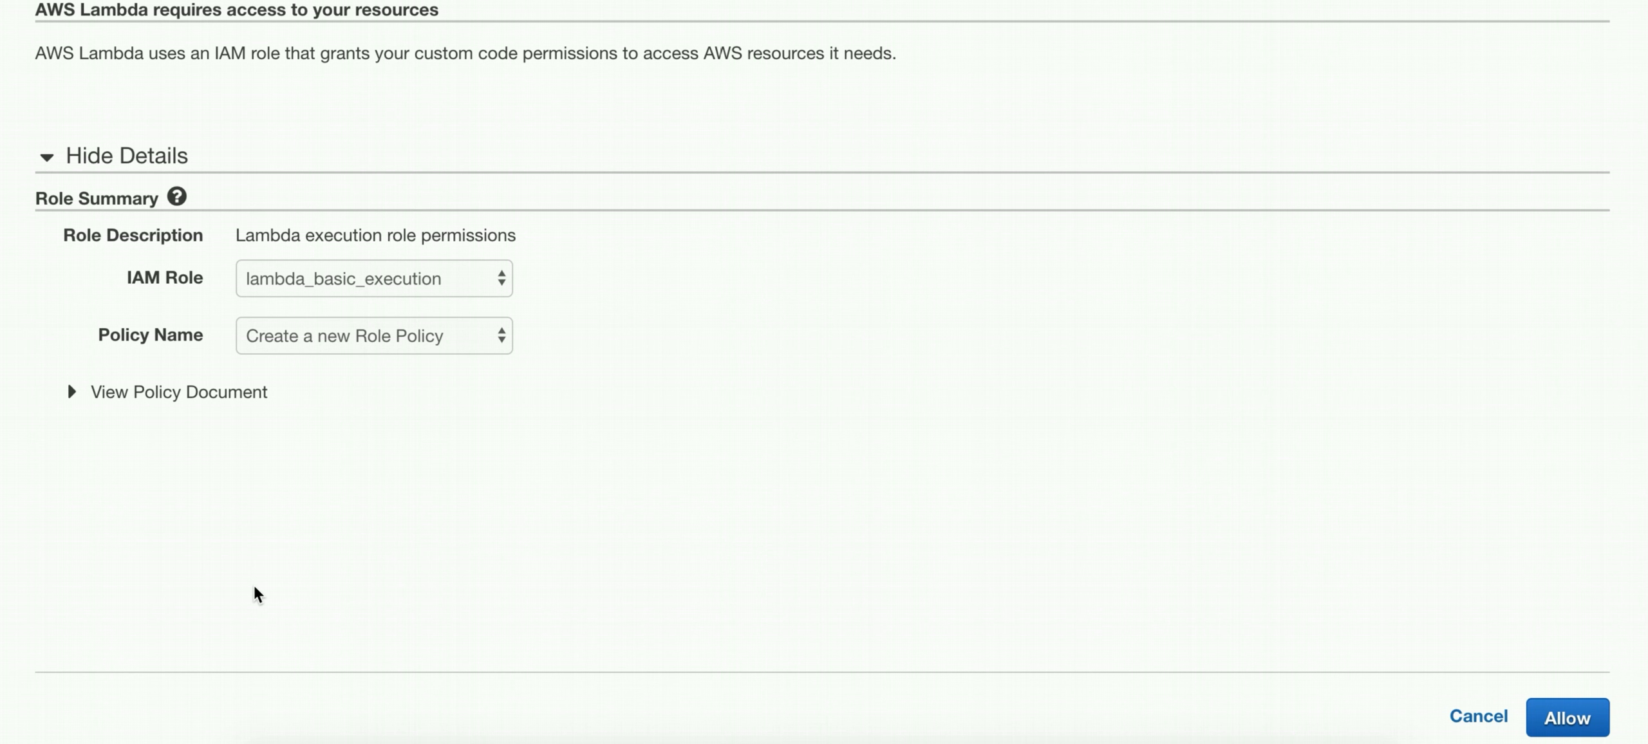
left_click(434, 339)
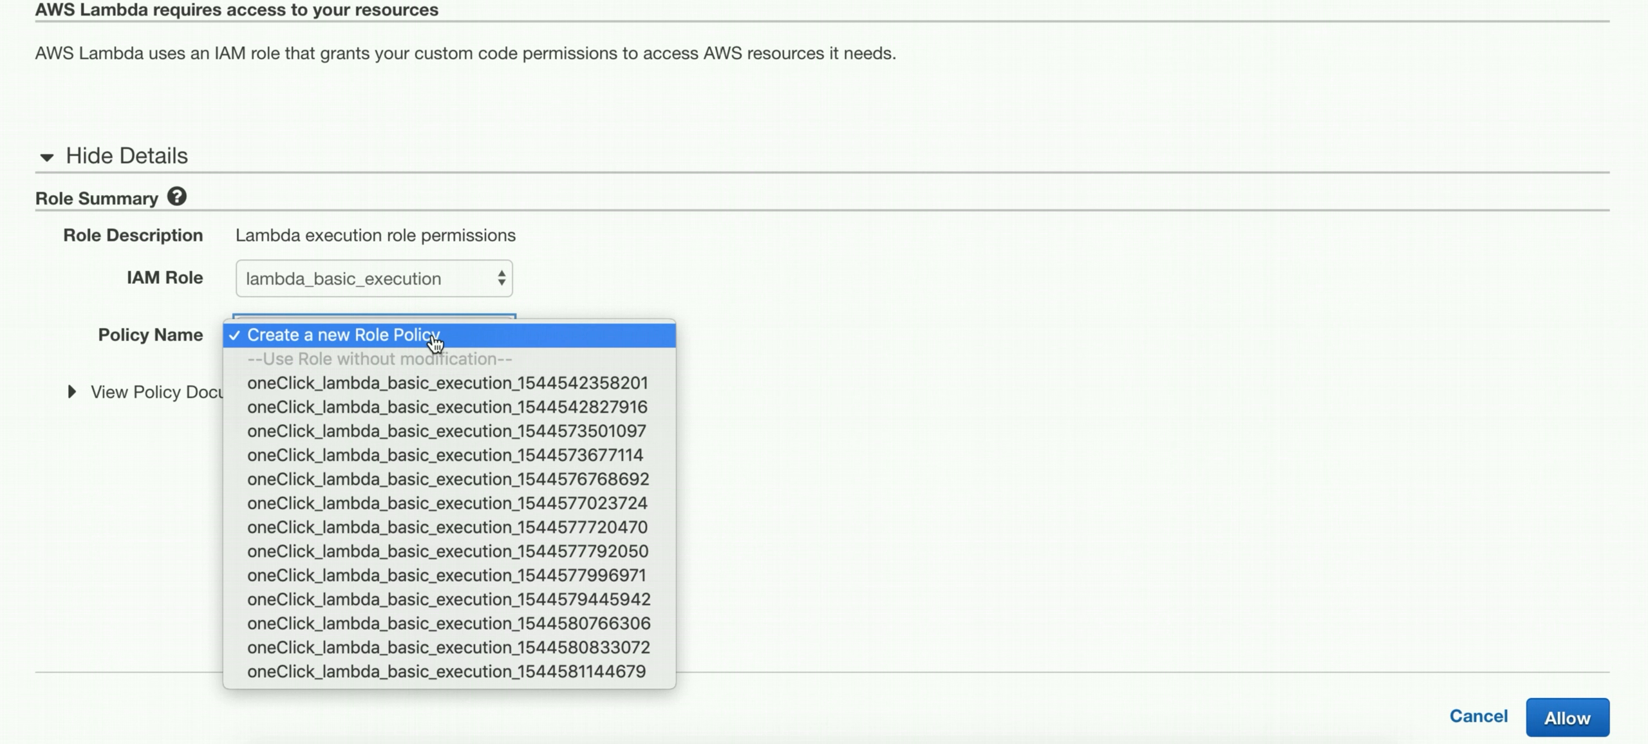
left_click(434, 341)
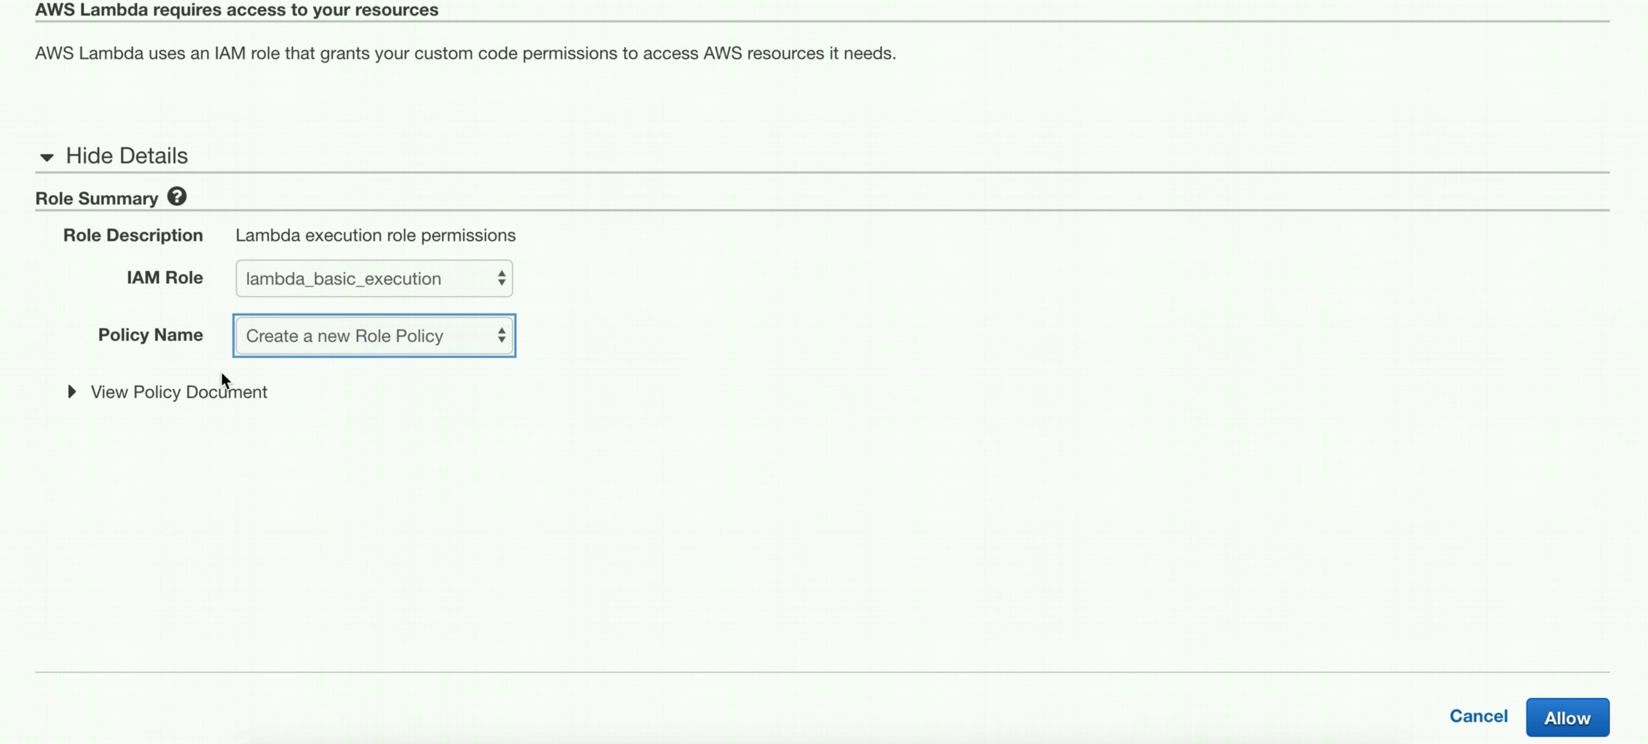
left_click(209, 394)
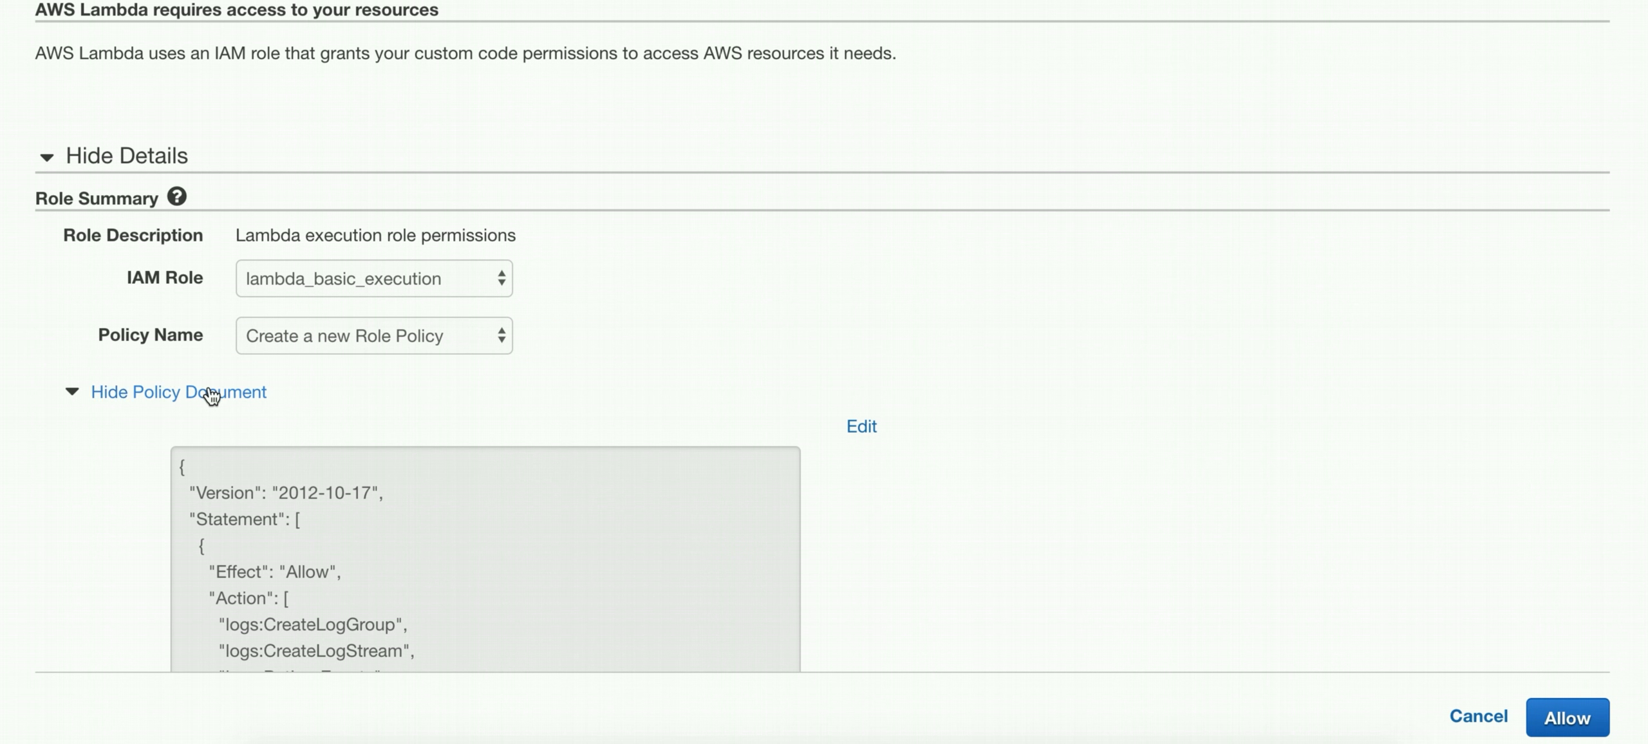
left_click(859, 425)
left_click(1019, 409)
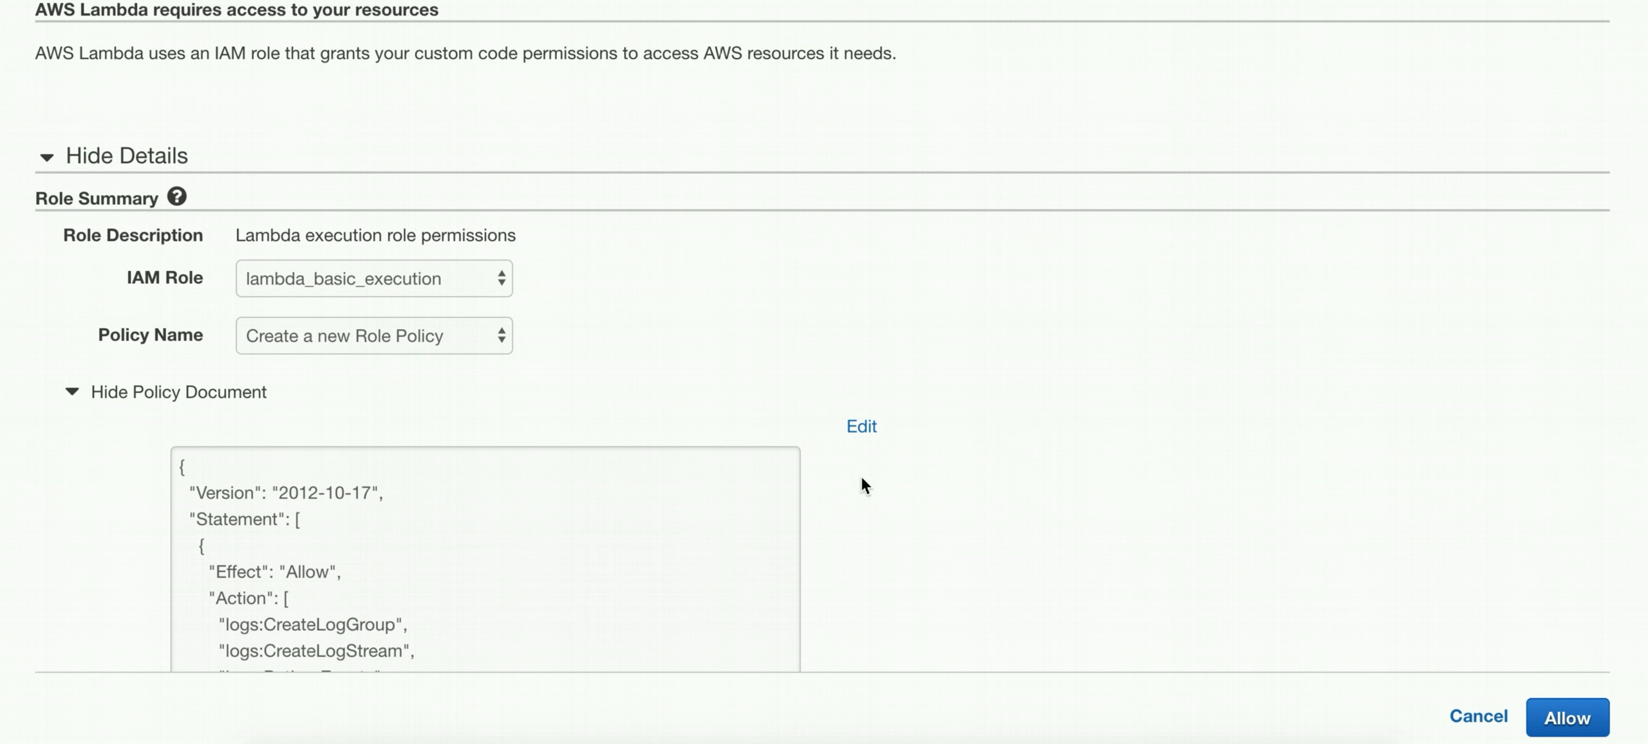
- Add a comma and an empty line after the logs statement in the policy document
scroll(860, 476, "down", 2)
scroll(539, 511, "down", 3)
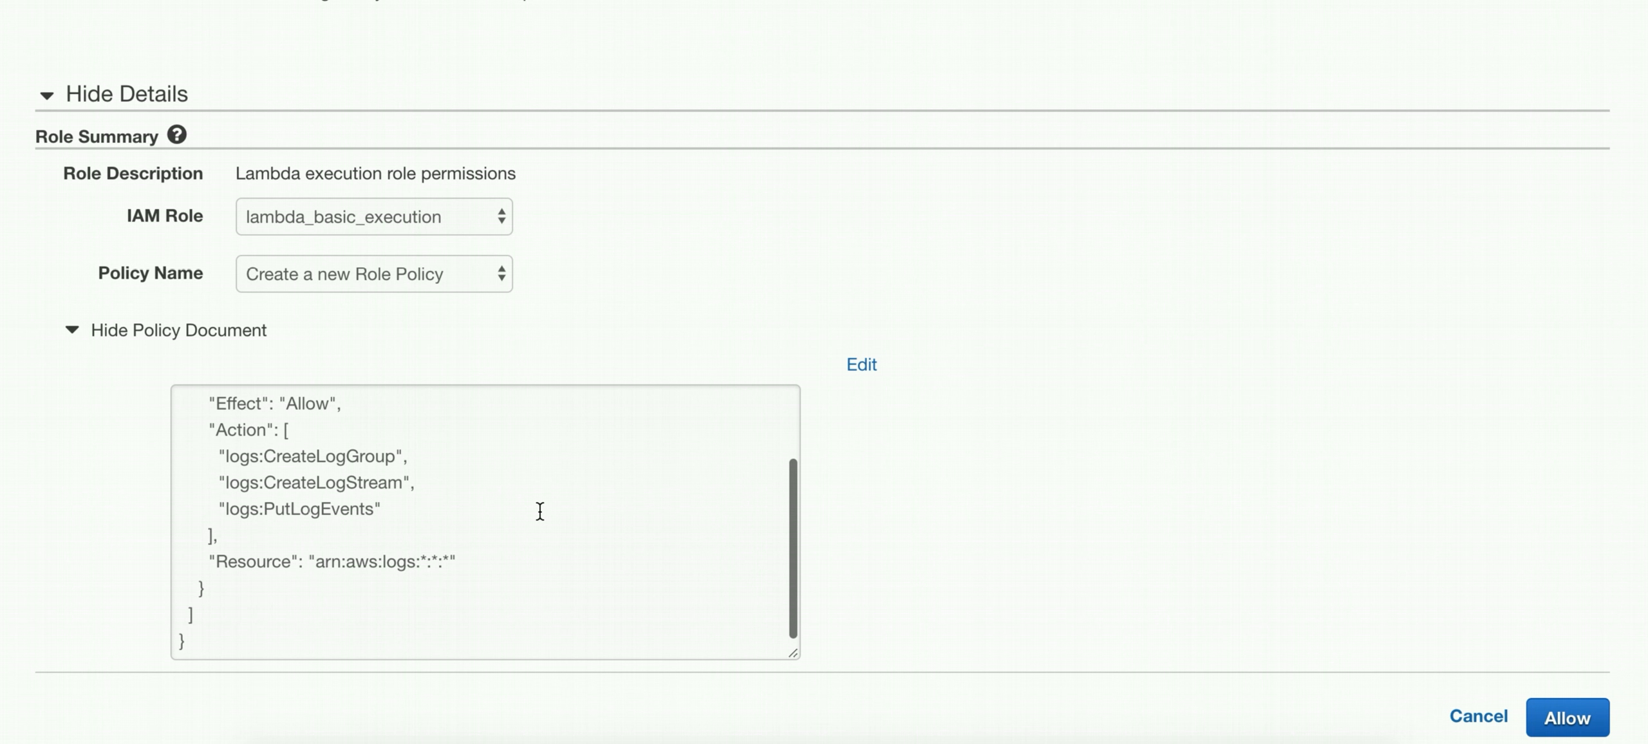
left_click(204, 596)
type(",")
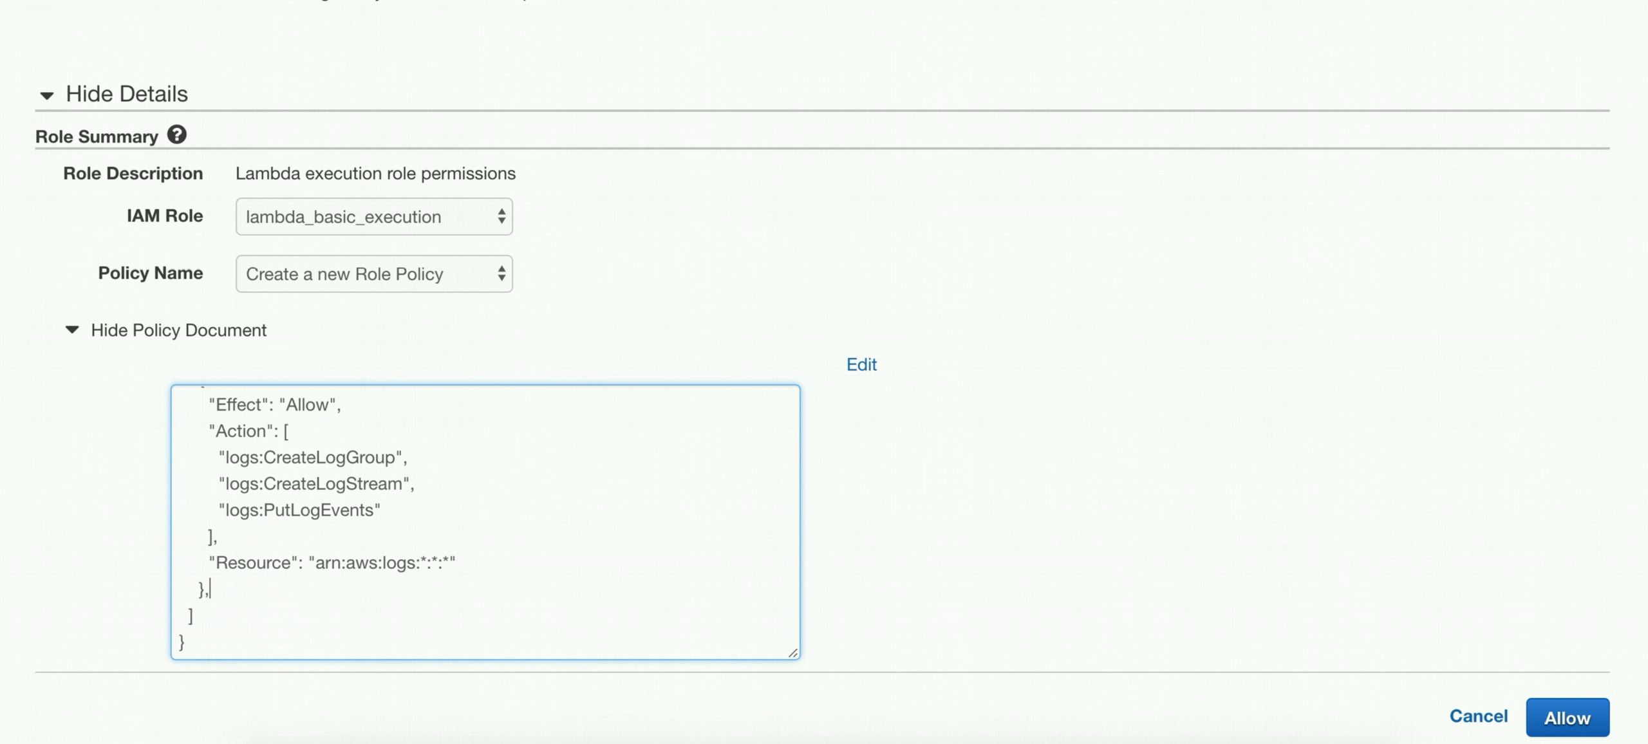
key("Return")
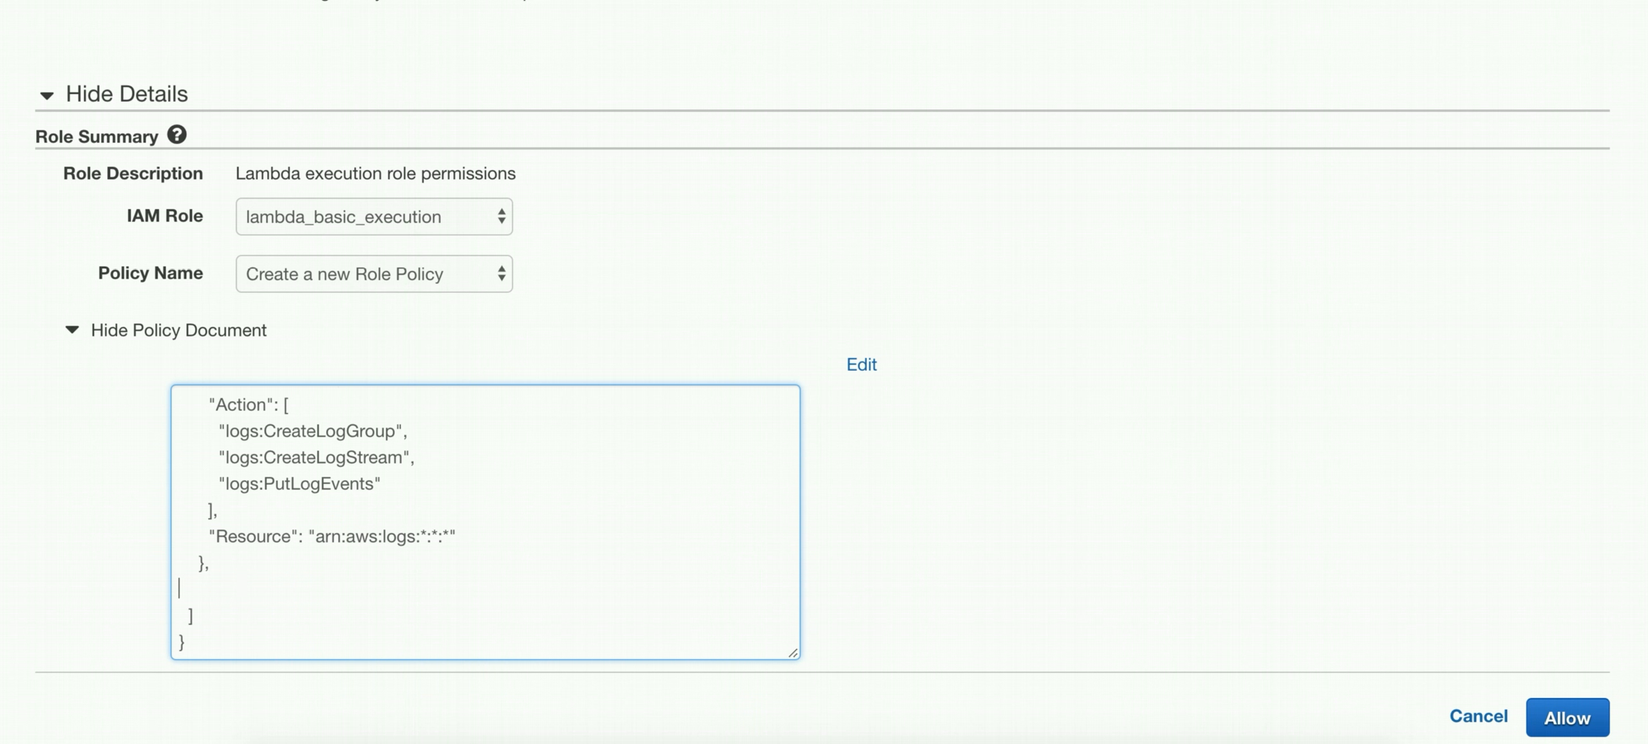
- Copy the sagemaker:InvokeEndpoint Allow statement from the AWS blog post into the policy document and allow the role
left_click(650, 1)
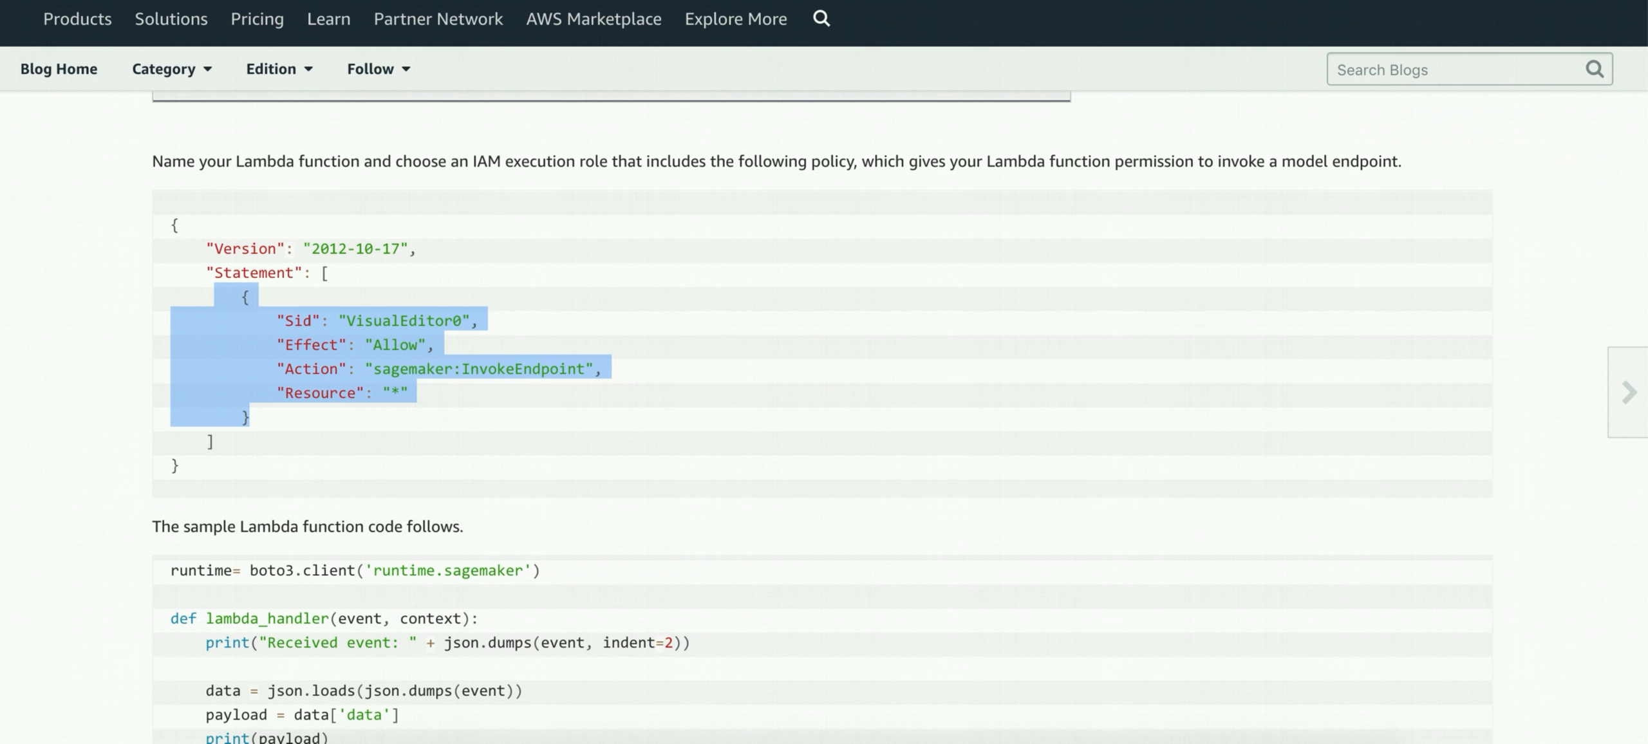
left_click(281, 402)
left_click_drag(218, 298, 256, 421)
key("ctrl+c")
key("ctrl+Tab")
key("ctrl+v")
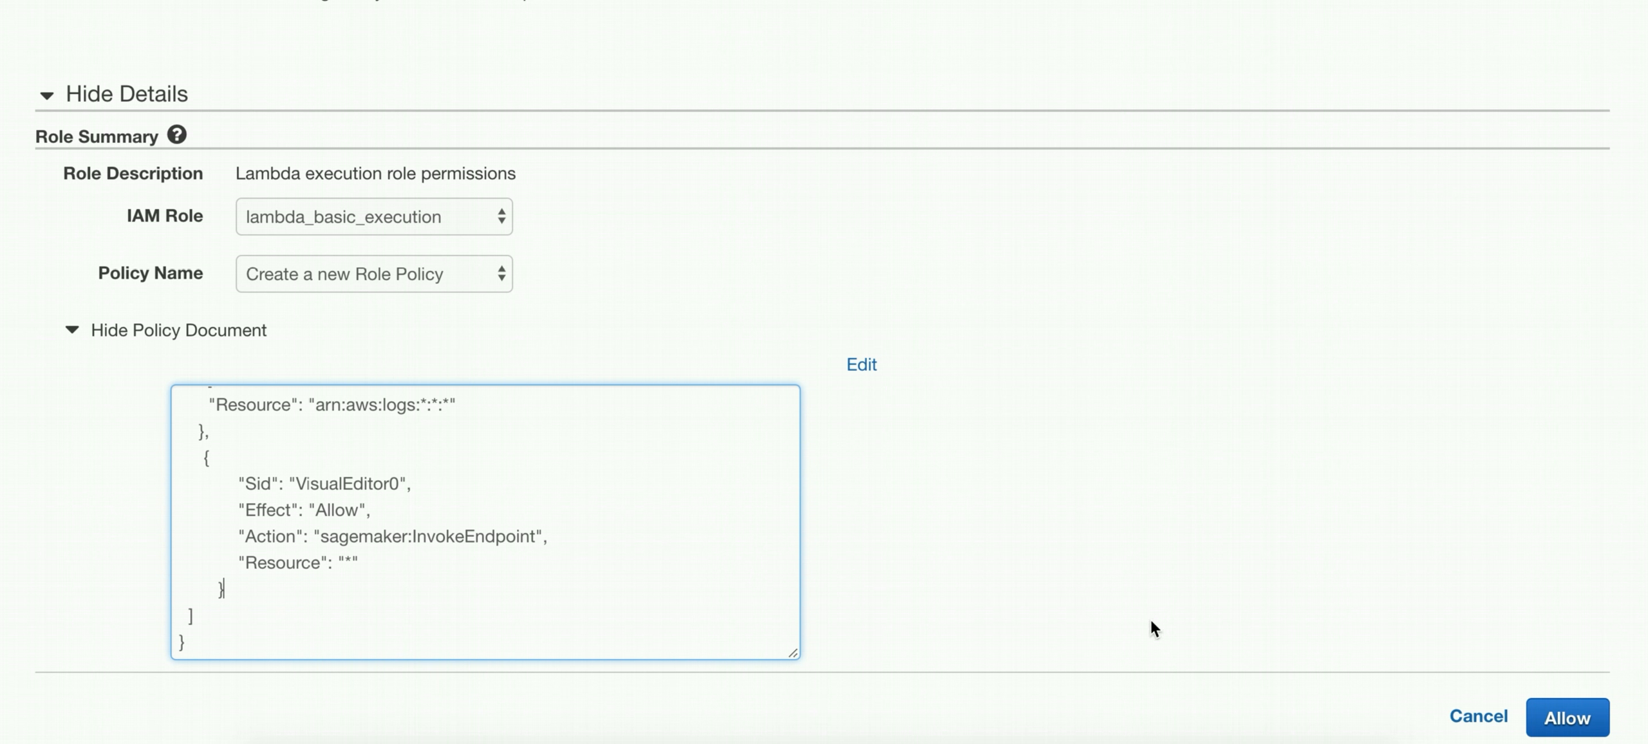
left_click(1565, 717)
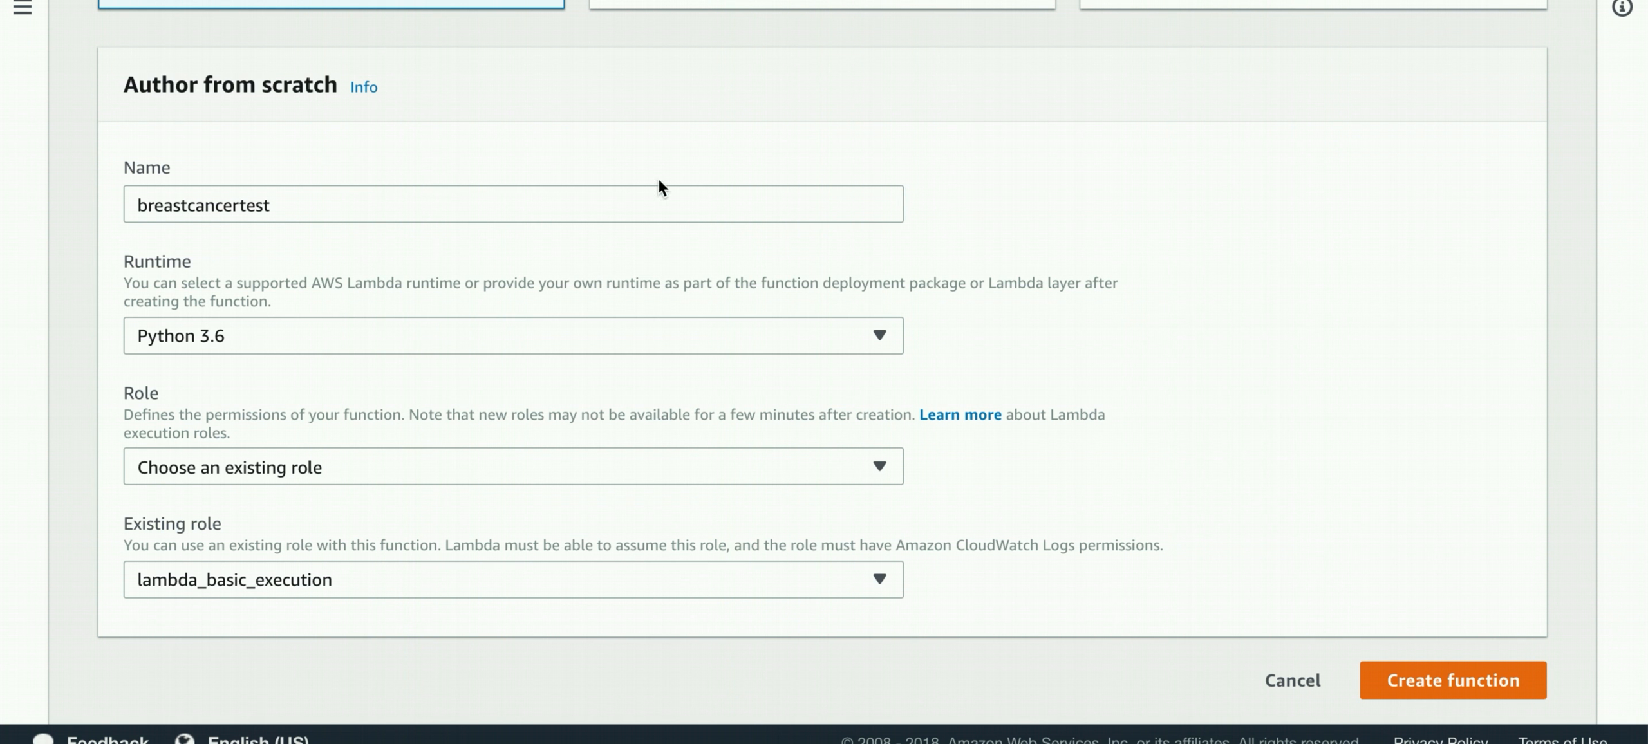
- Check the name, runtime and lambda_basic_execution role settings, and create the breastcancertest function
scroll(658, 178, "up", 3)
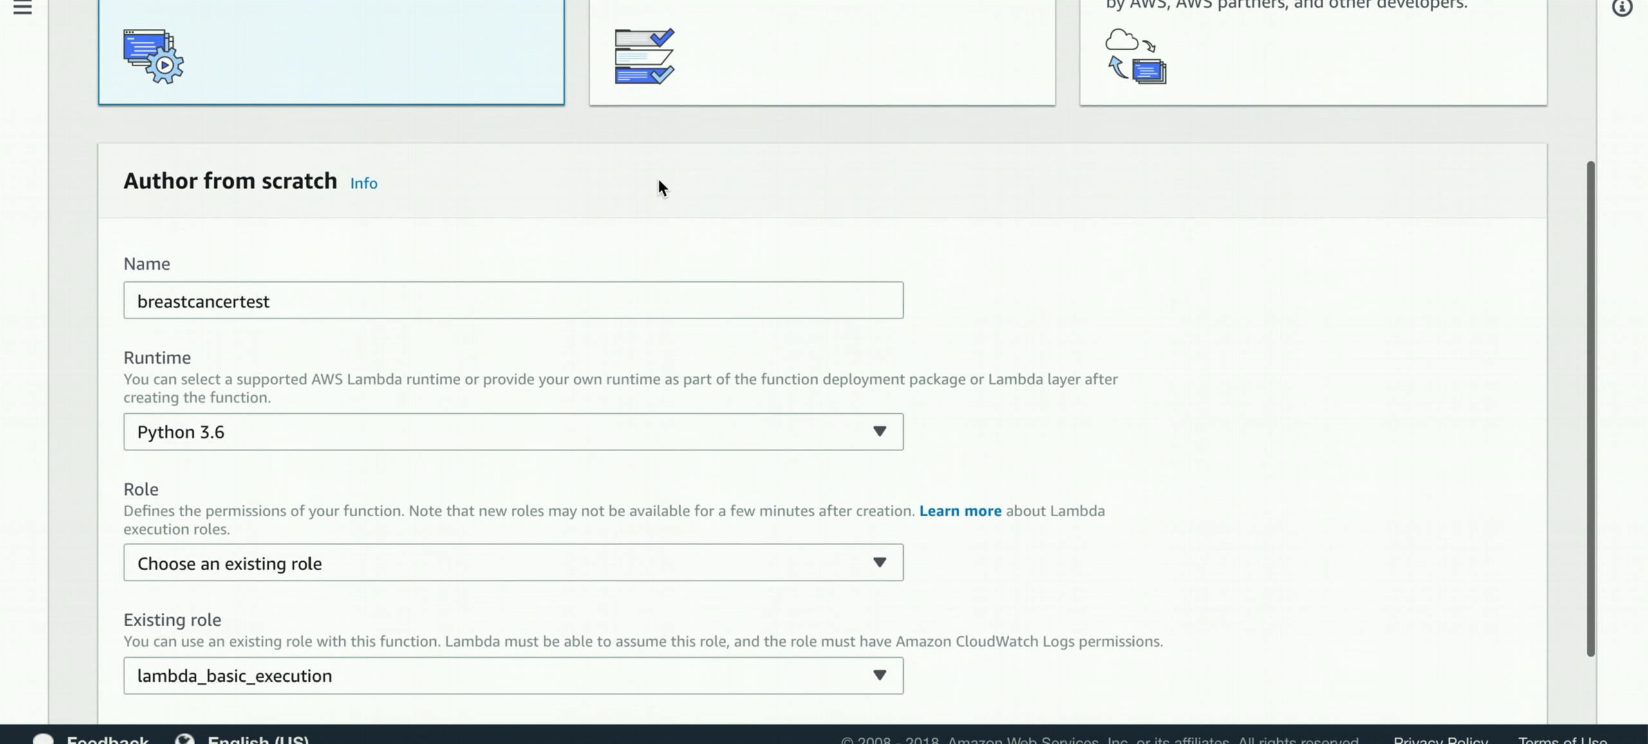
scroll(657, 177, "down", 2)
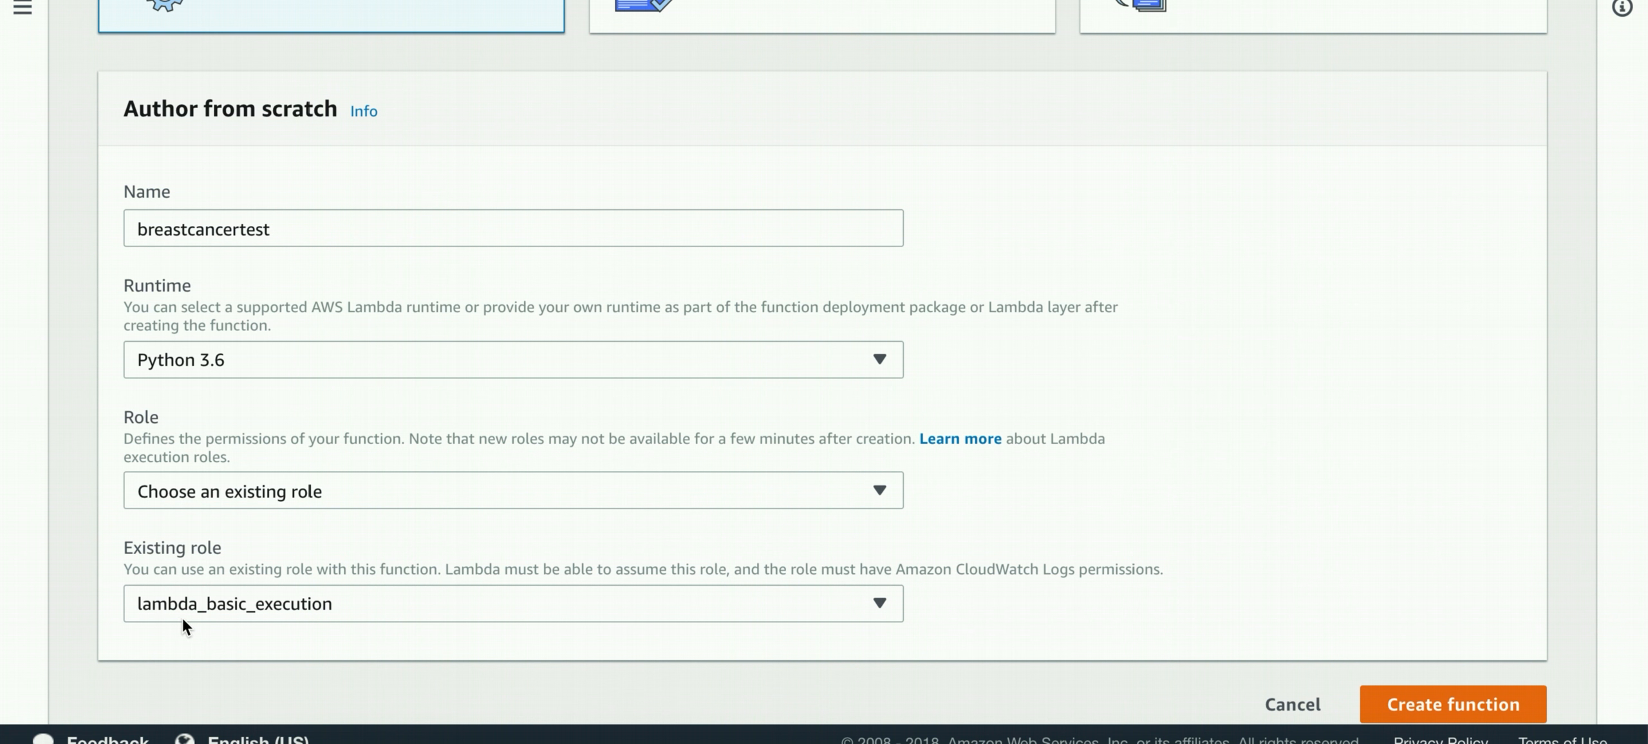
left_click(1434, 706)
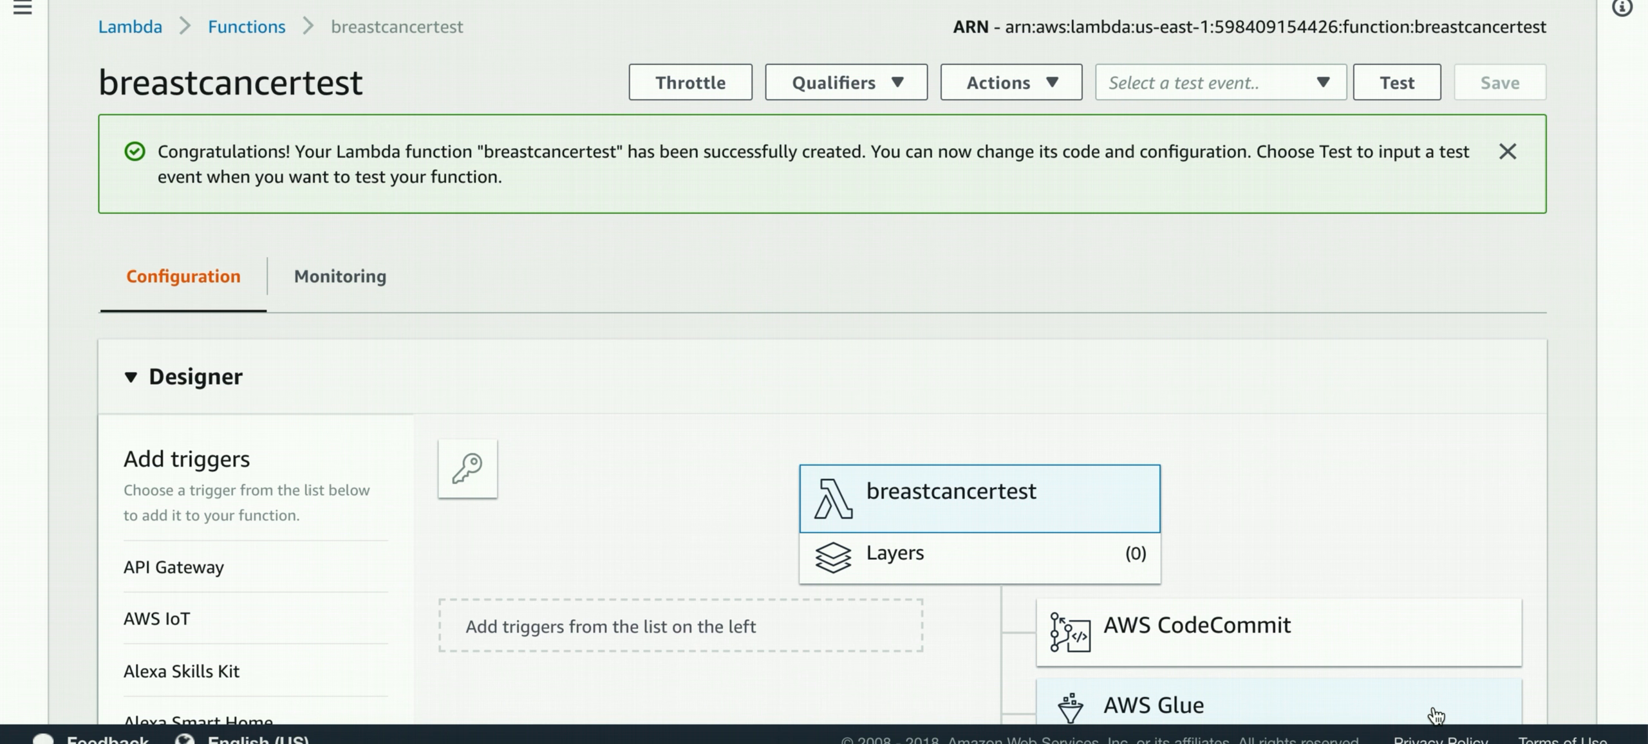
- Delete the default handler code from lambda_function.py in the function code editor
scroll(1369, 498, "down", 15)
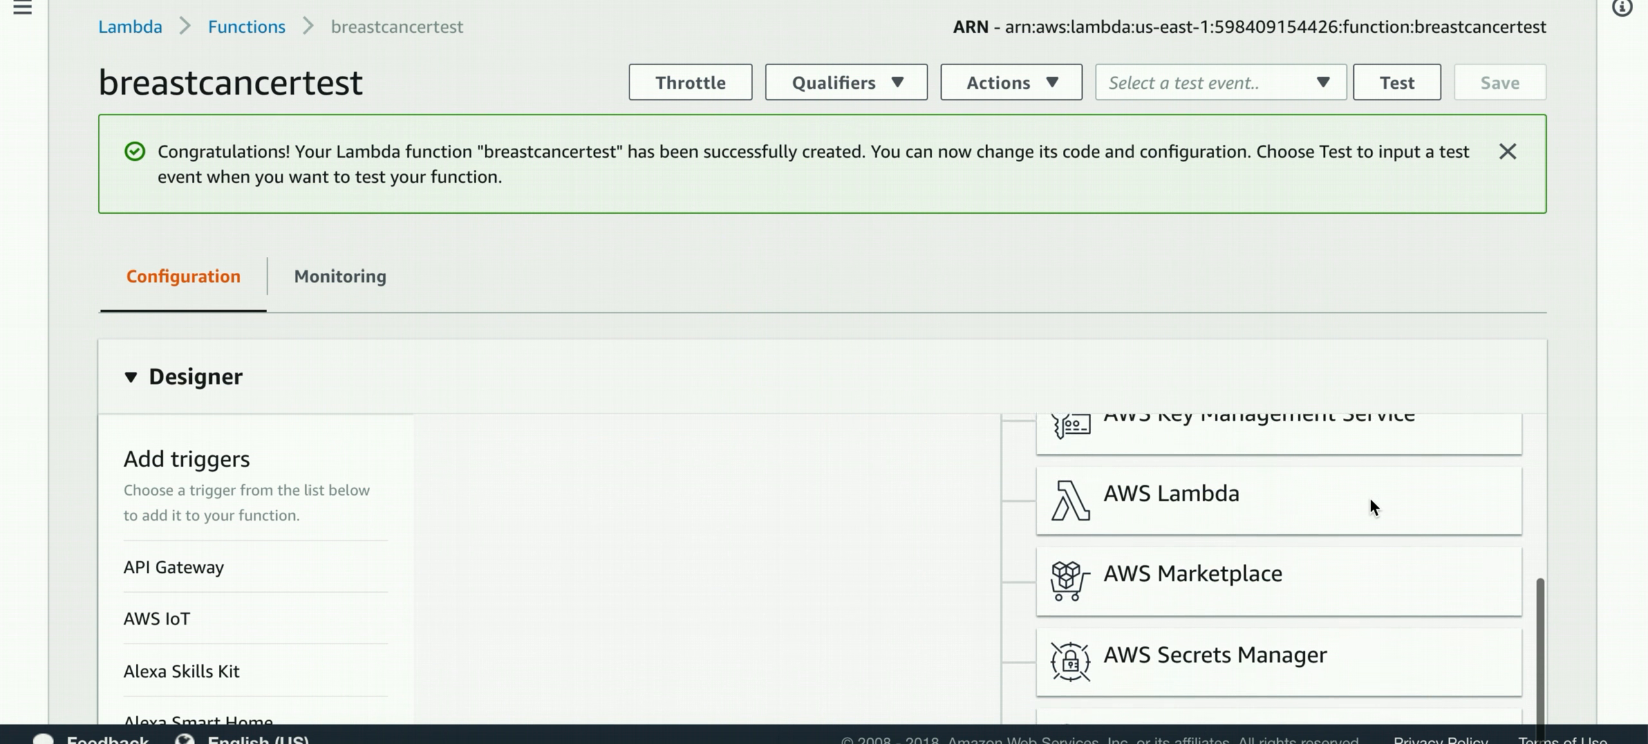
scroll(1370, 508, "down", 15)
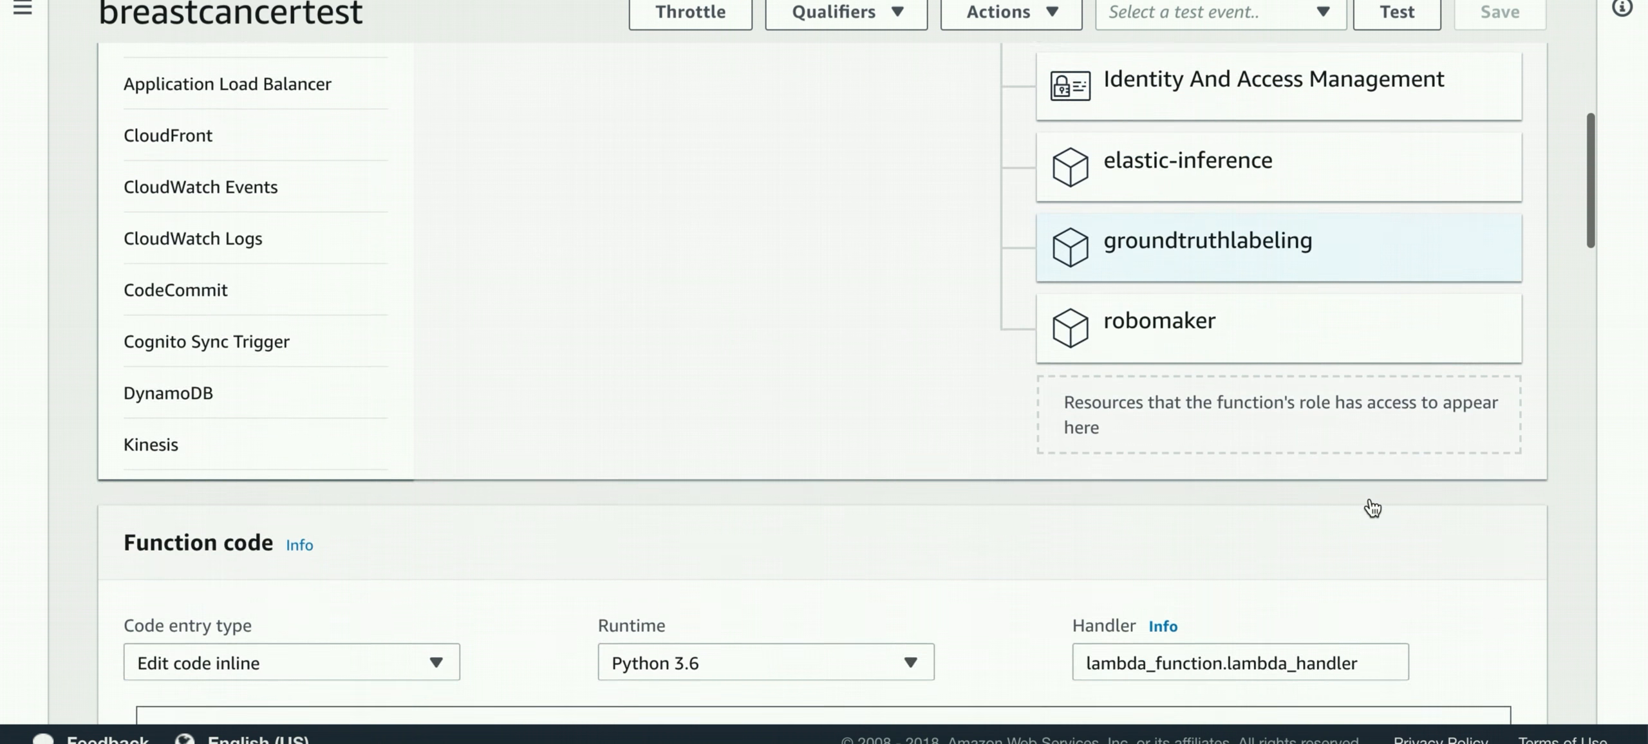
scroll(1369, 498, "down", 3)
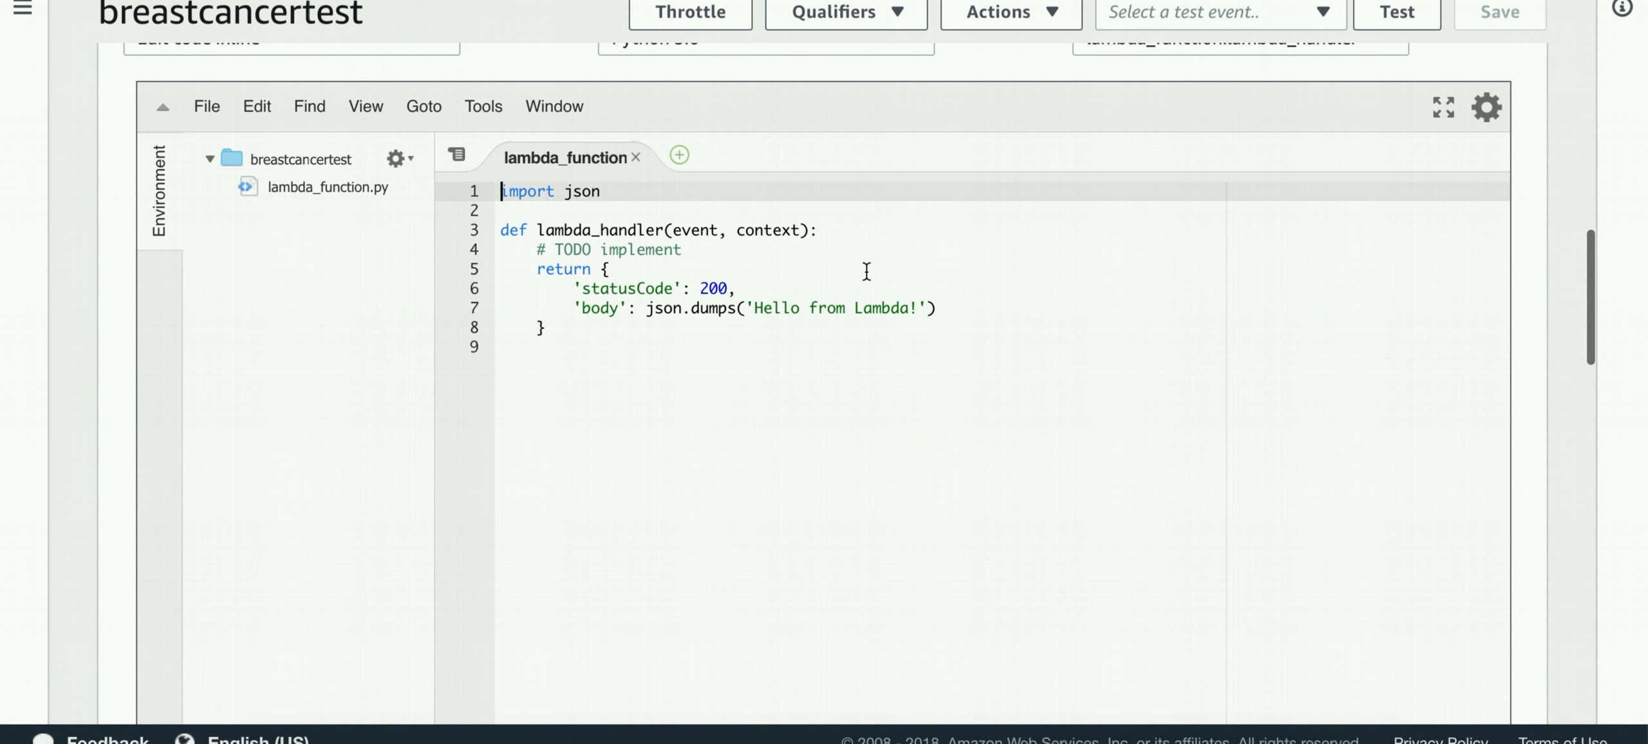
left_click_drag(502, 196, 554, 330)
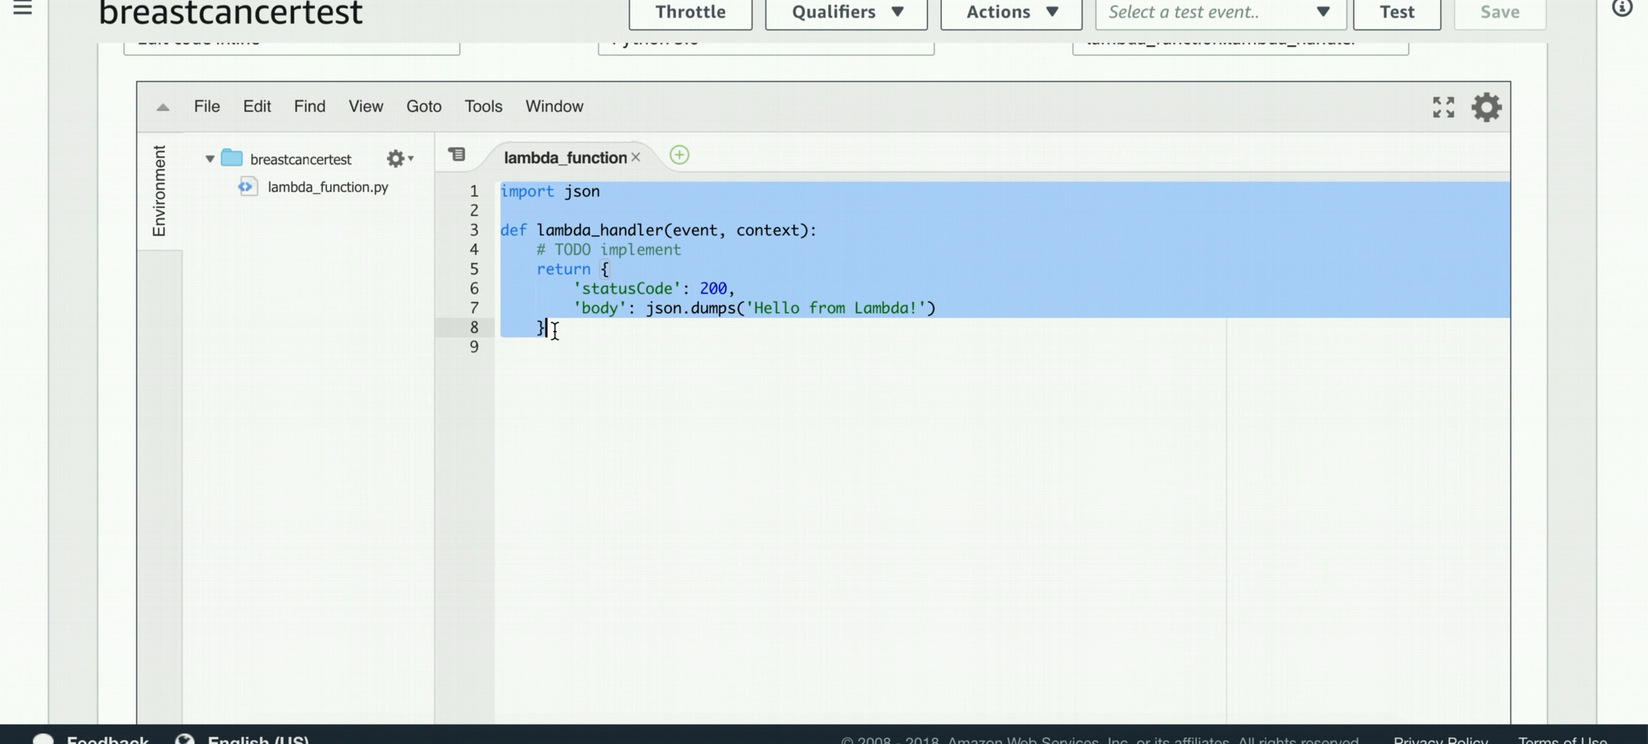
key("BackSpace")
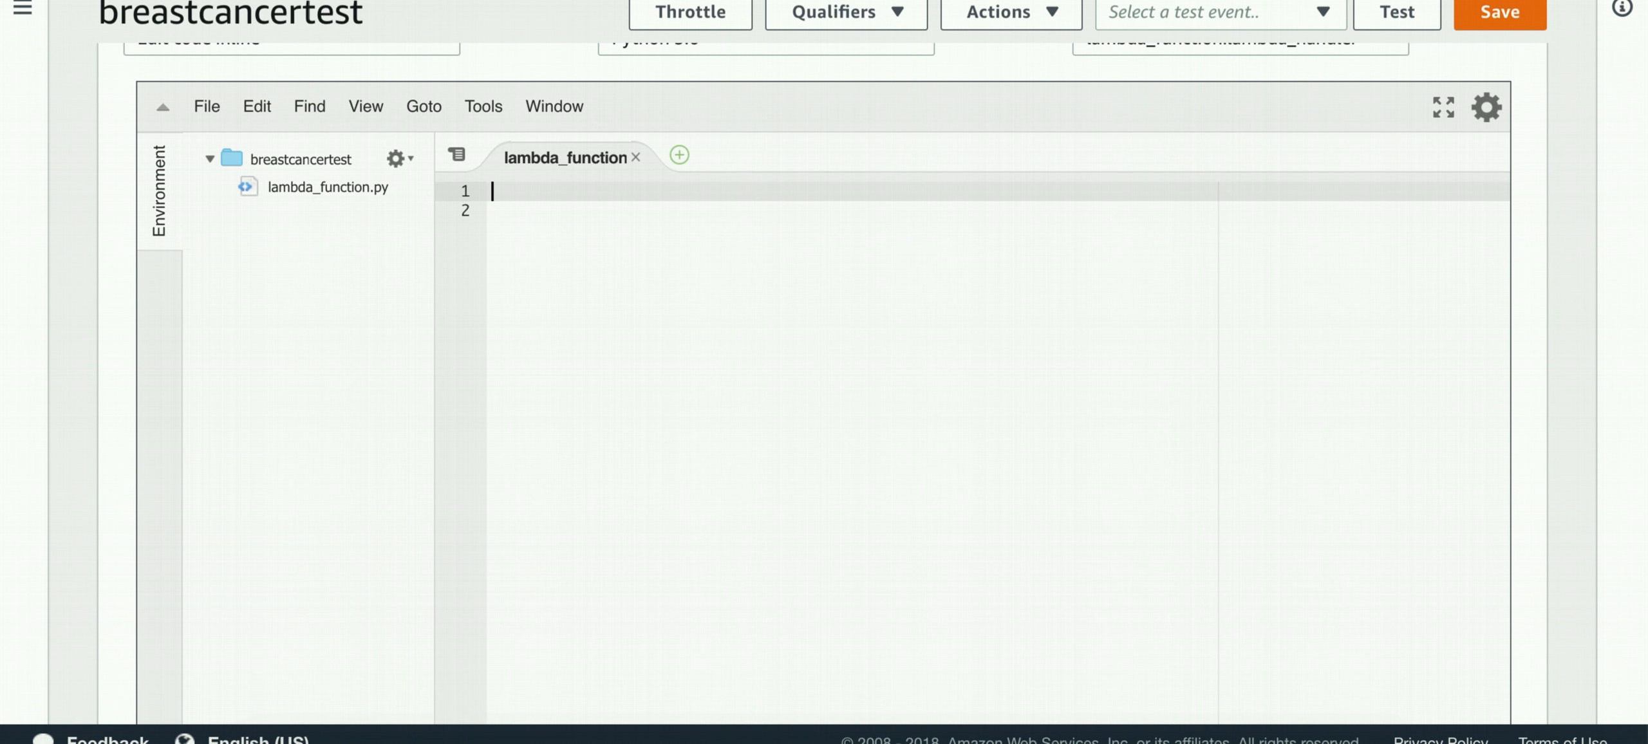
- Copy the complete sample Lambda function code from the AWS blog post into the empty lambda_function.py file
key("ctrl+Tab")
scroll(610, 374, "down", 4)
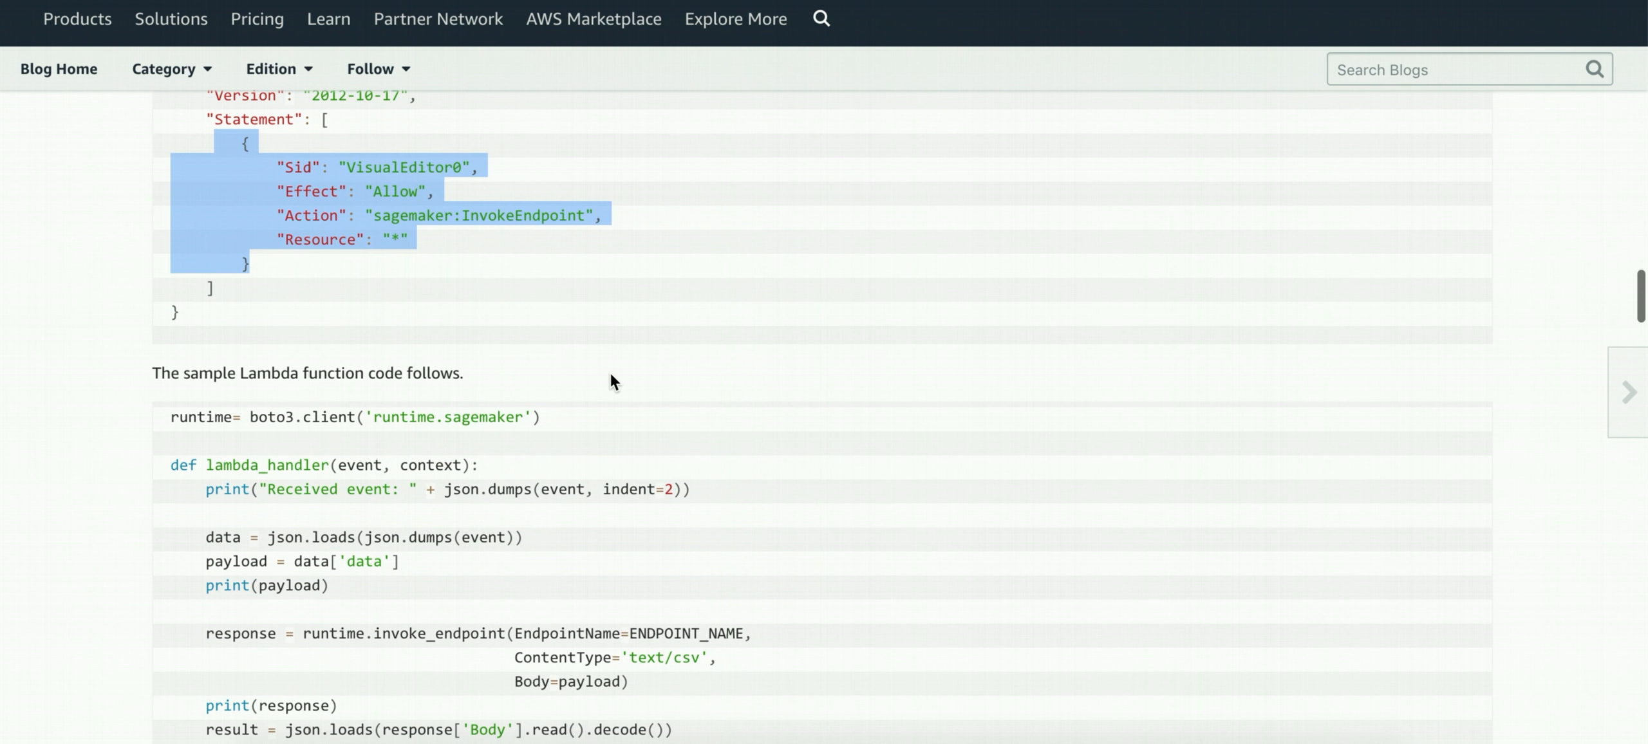
left_click_drag(169, 412, 211, 170)
scroll(213, 170, "up", 5)
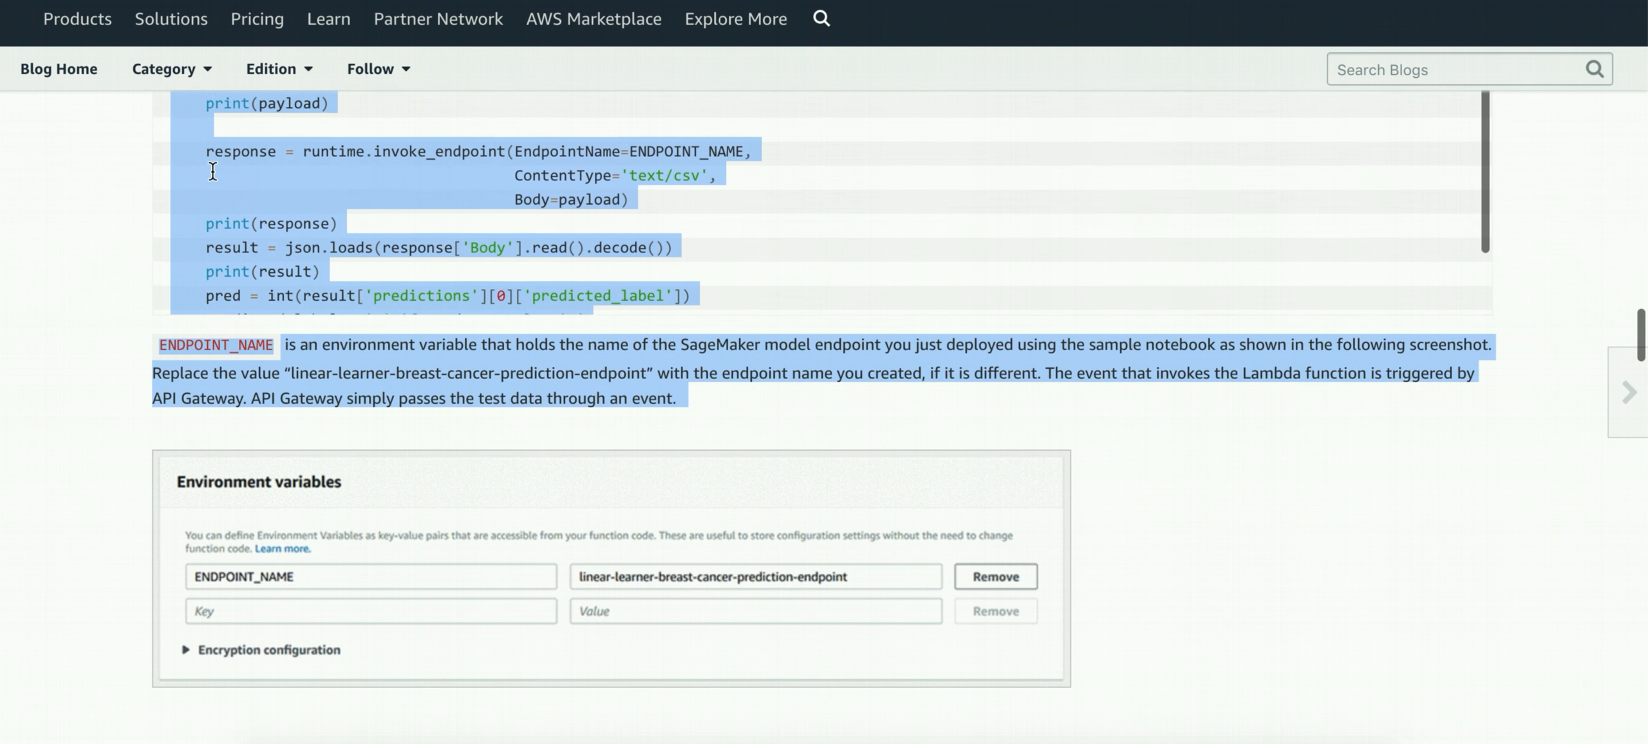
left_click(365, 243)
scroll(366, 243, "up", 2)
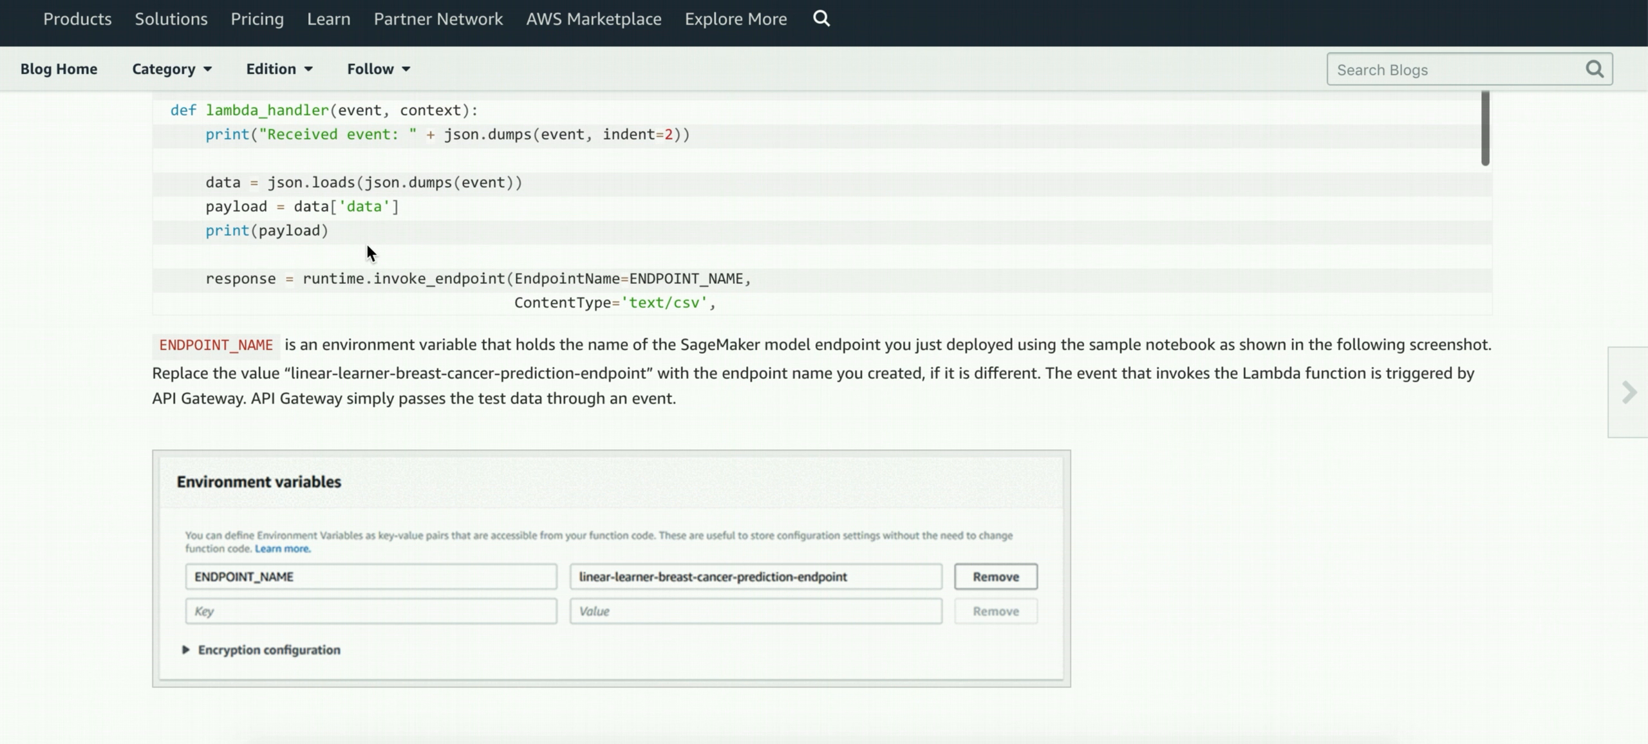
scroll(366, 244, "up", 5)
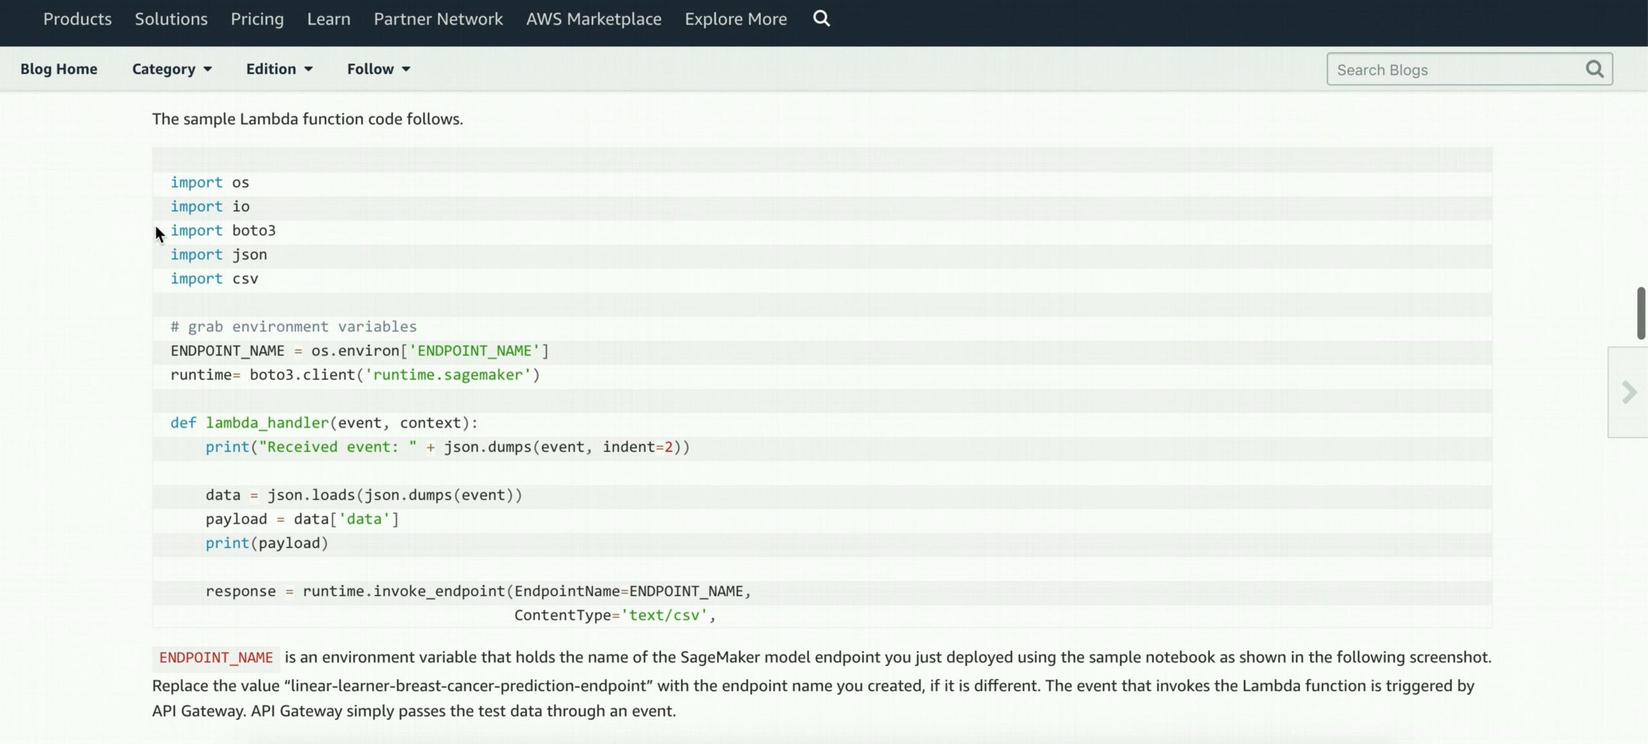
left_click_drag(180, 162, 394, 605)
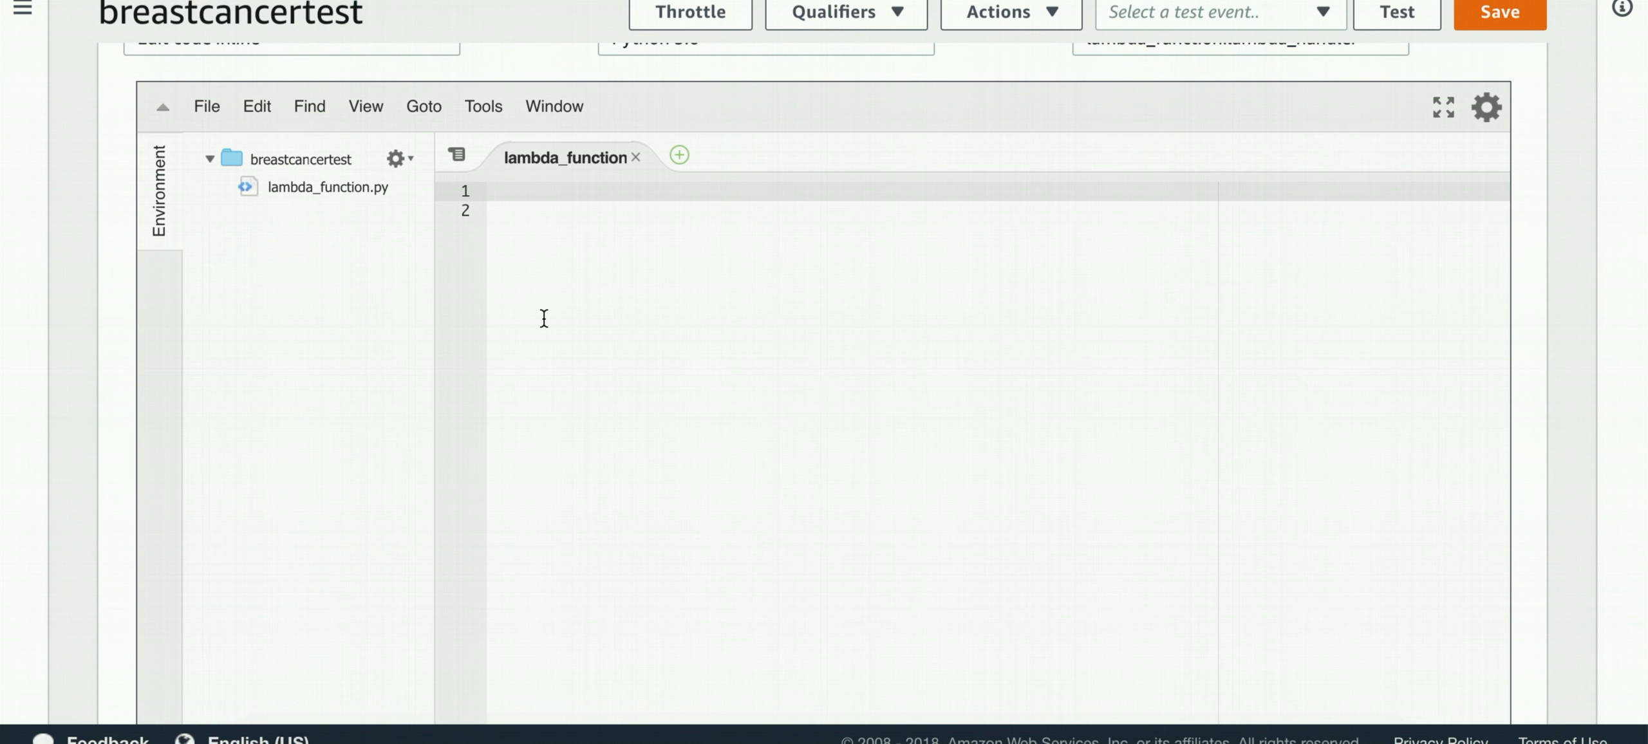
type("import os import io import boto3 import json import csv  # grab environment variables ENDPOINT_NAME = os.environ['ENDPOINT_NAME'] runtime= boto3.client('runtime.sagemaker')  def lambda_handler(event, context):     print(\"Received event: \" + json.dumps(event, indent=2))      data = json.loads(json.dumps(event))     payload = data['data']     print(payload)      response = runtime.invoke_endpoint(EndpointName=ENDPOINT_NAME,                                        ContentType='text/csv',                                        Body=payload)     print(response)     result = json.loads(response['Body'].read().decode())     print(result)     pred = int(result['predictions'][0]['predicted_label'])     predicted_label = 'M' if pred == 1 else 'B'      return predicted_label")
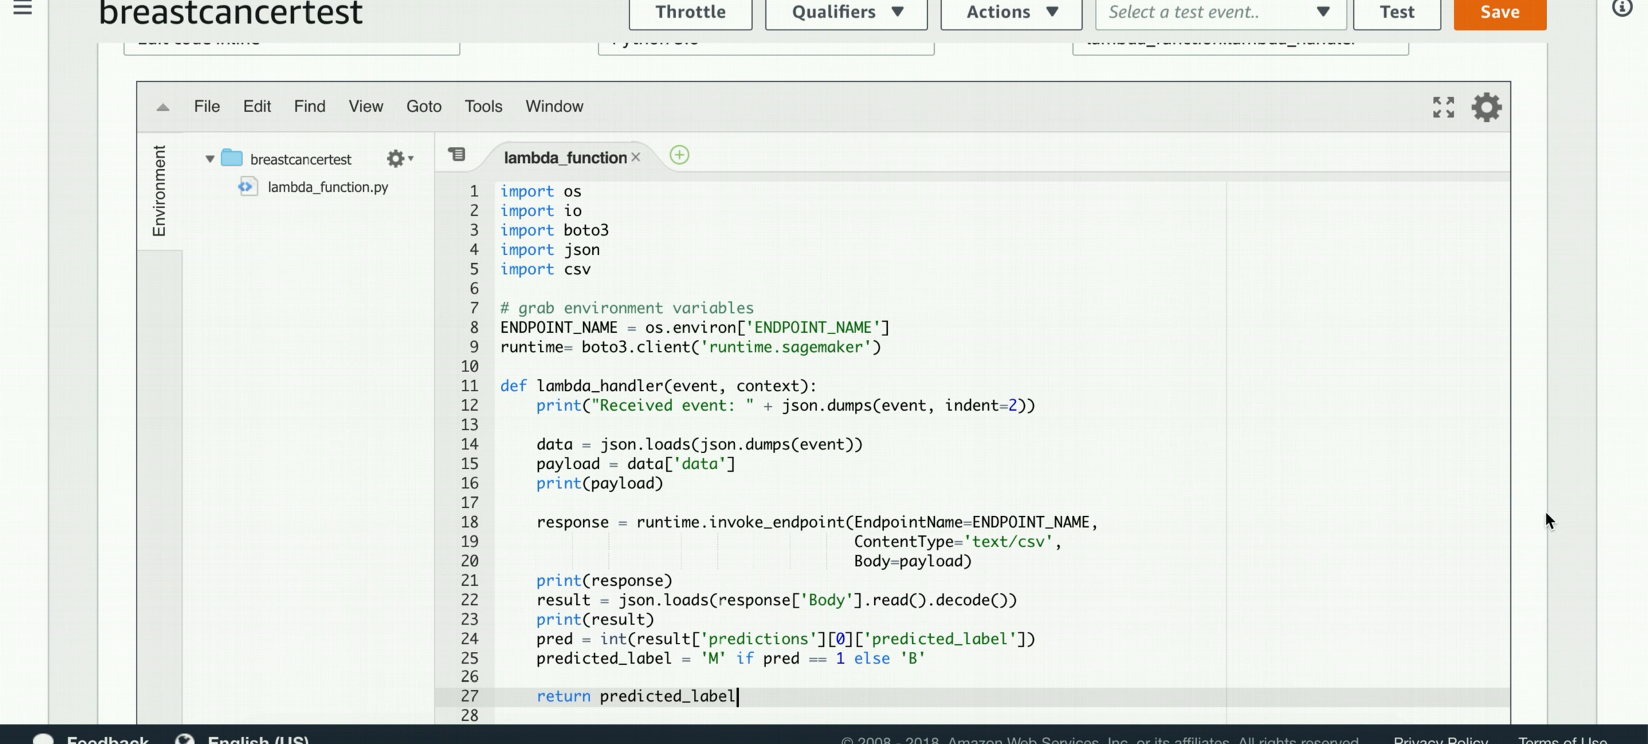
scroll(1533, 564, "down", 9)
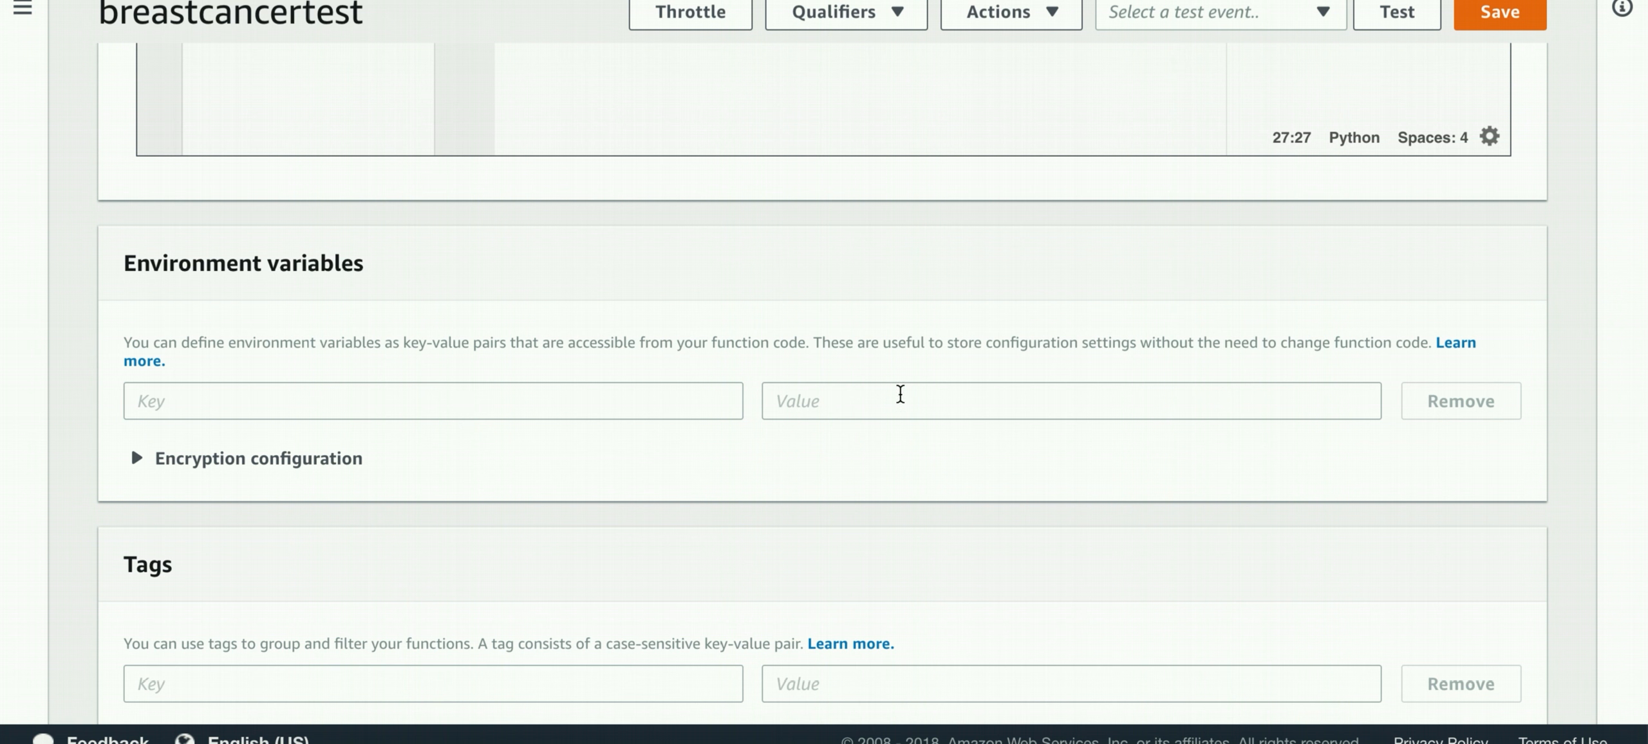
left_click(1342, 734)
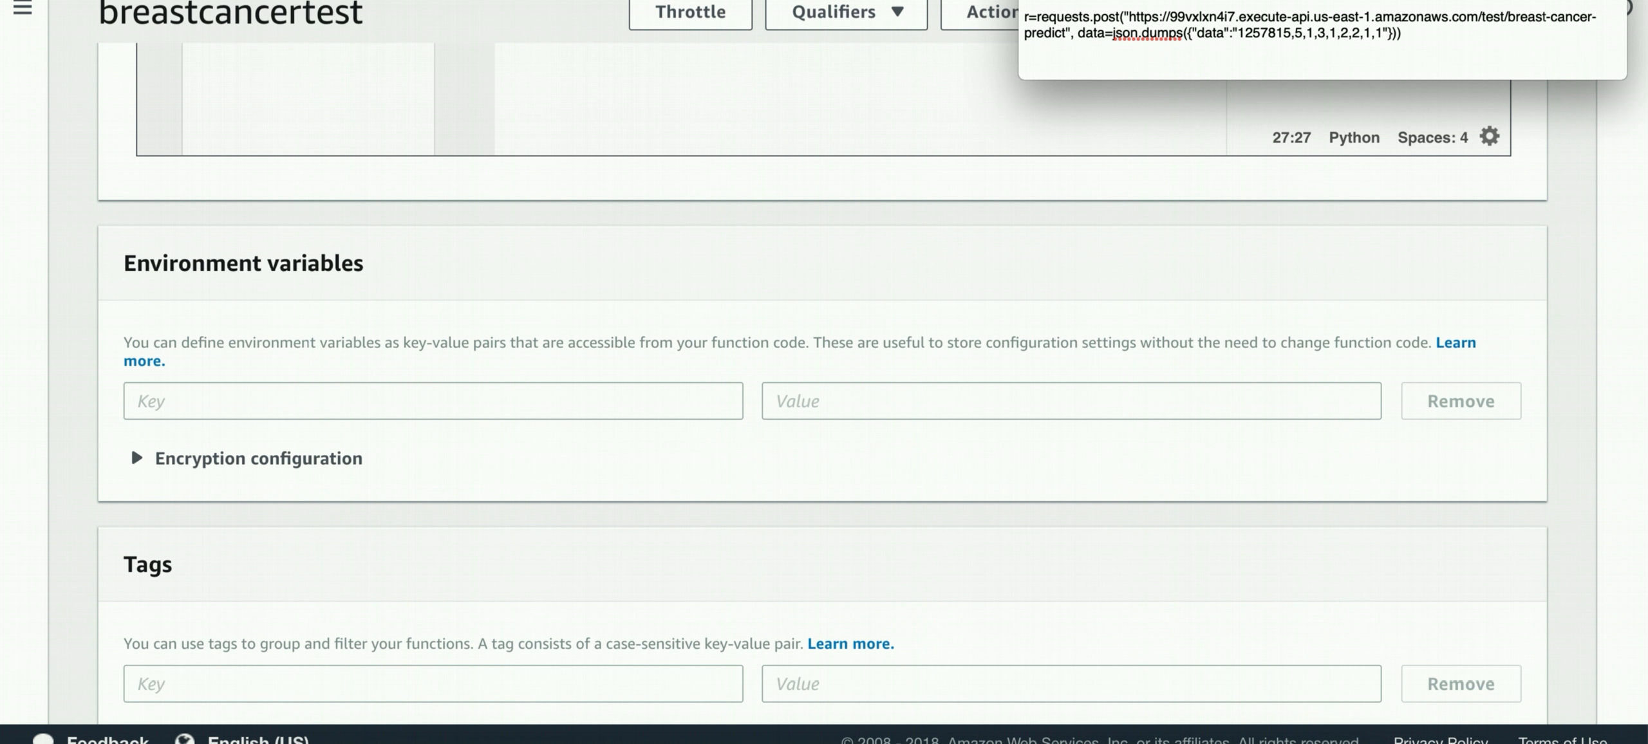
left_click(498, 410)
left_click(482, 399)
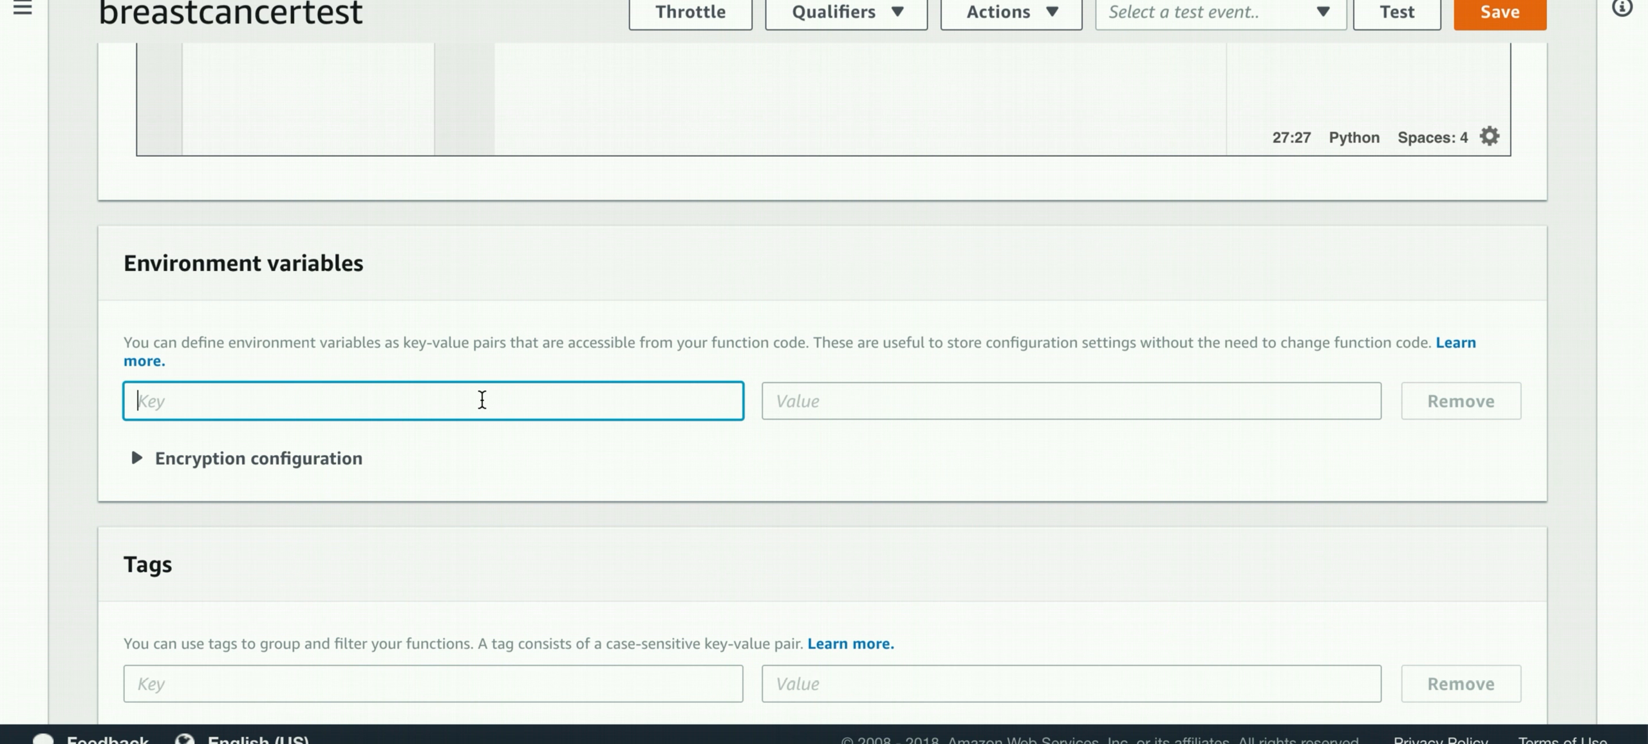
type("ENDPOINT_NAME")
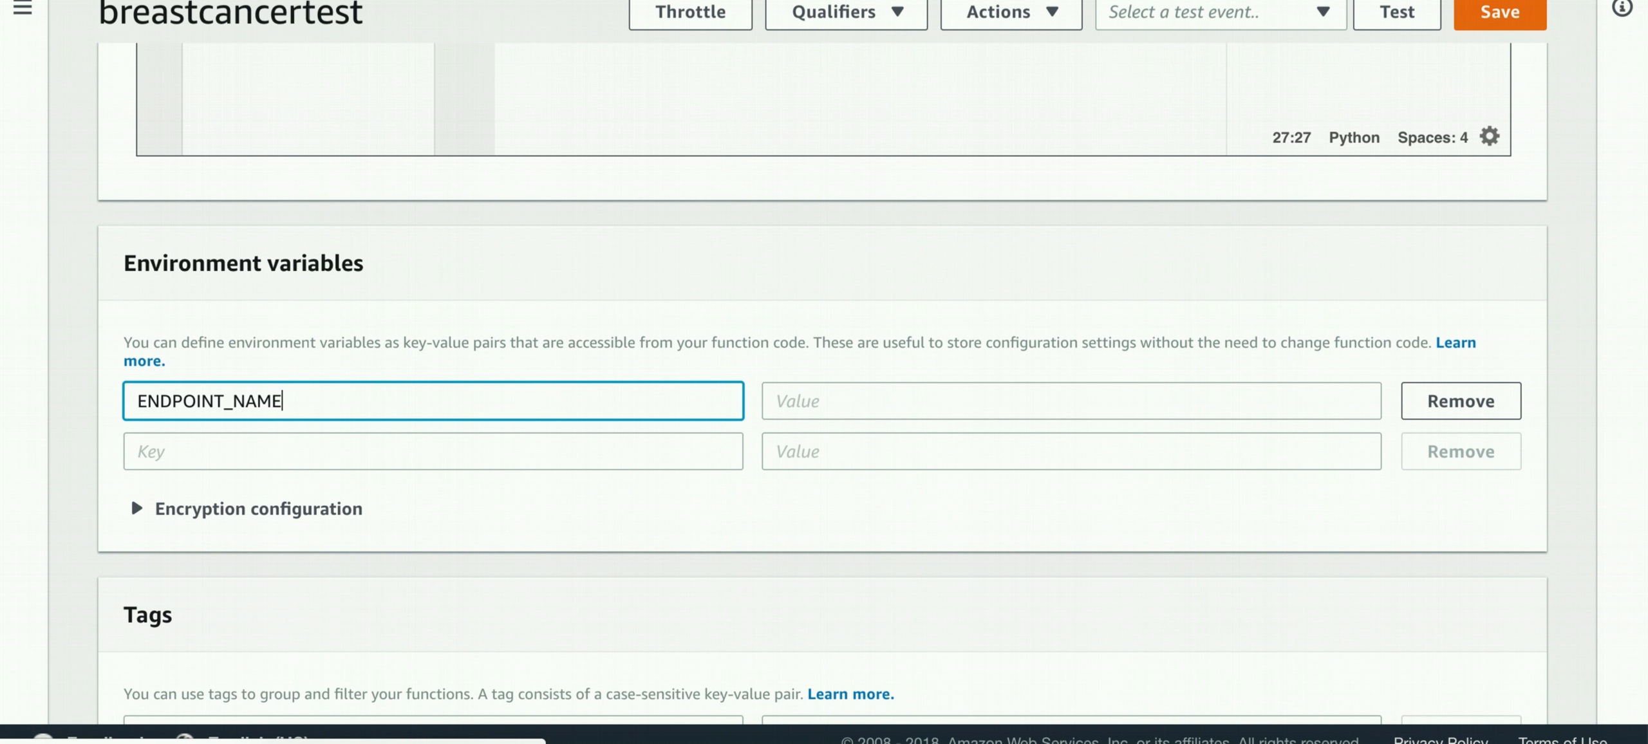
left_click(1334, 743)
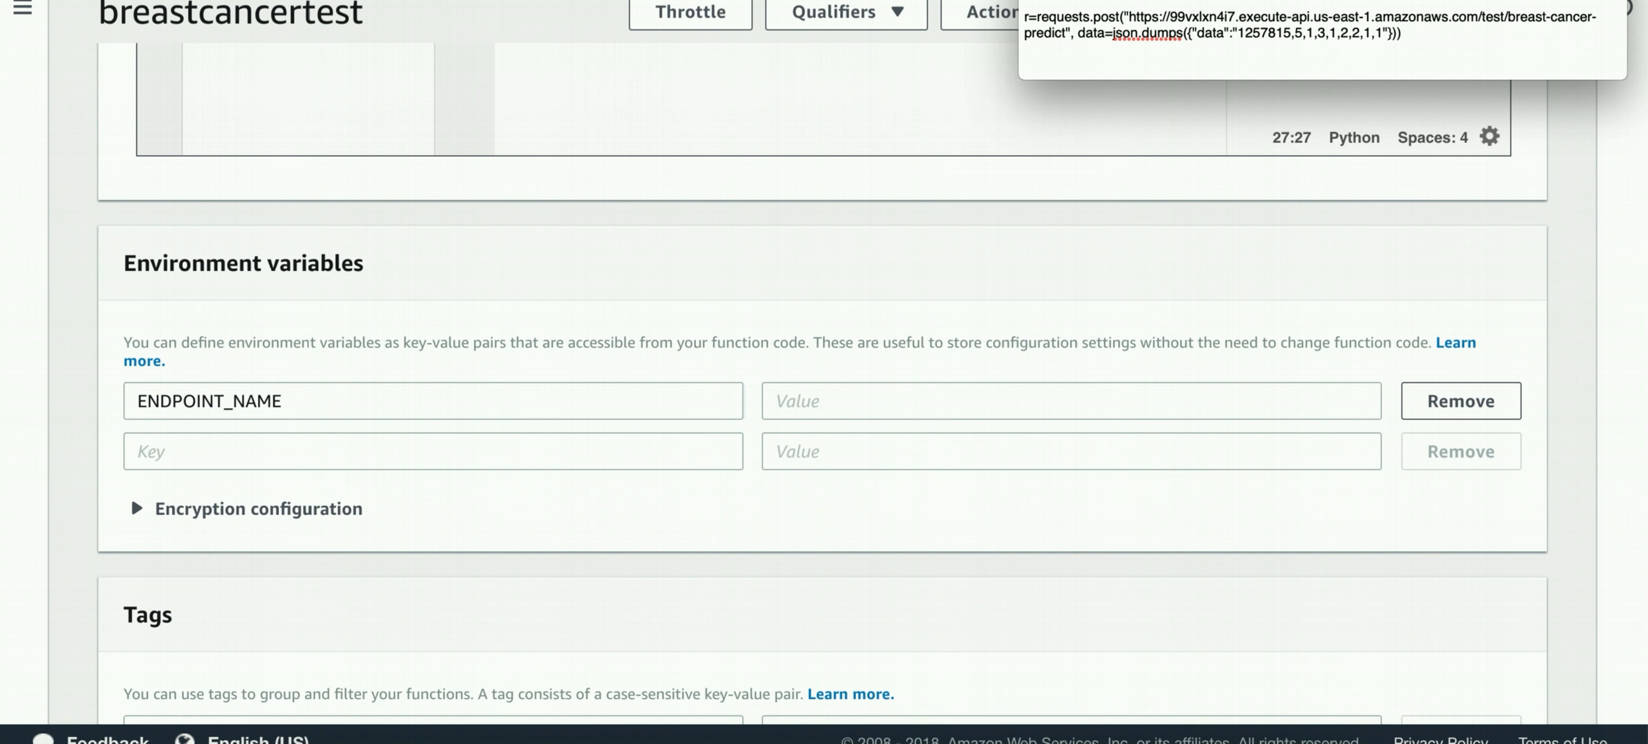
left_click(985, 402)
left_click(990, 403)
key("super+v")
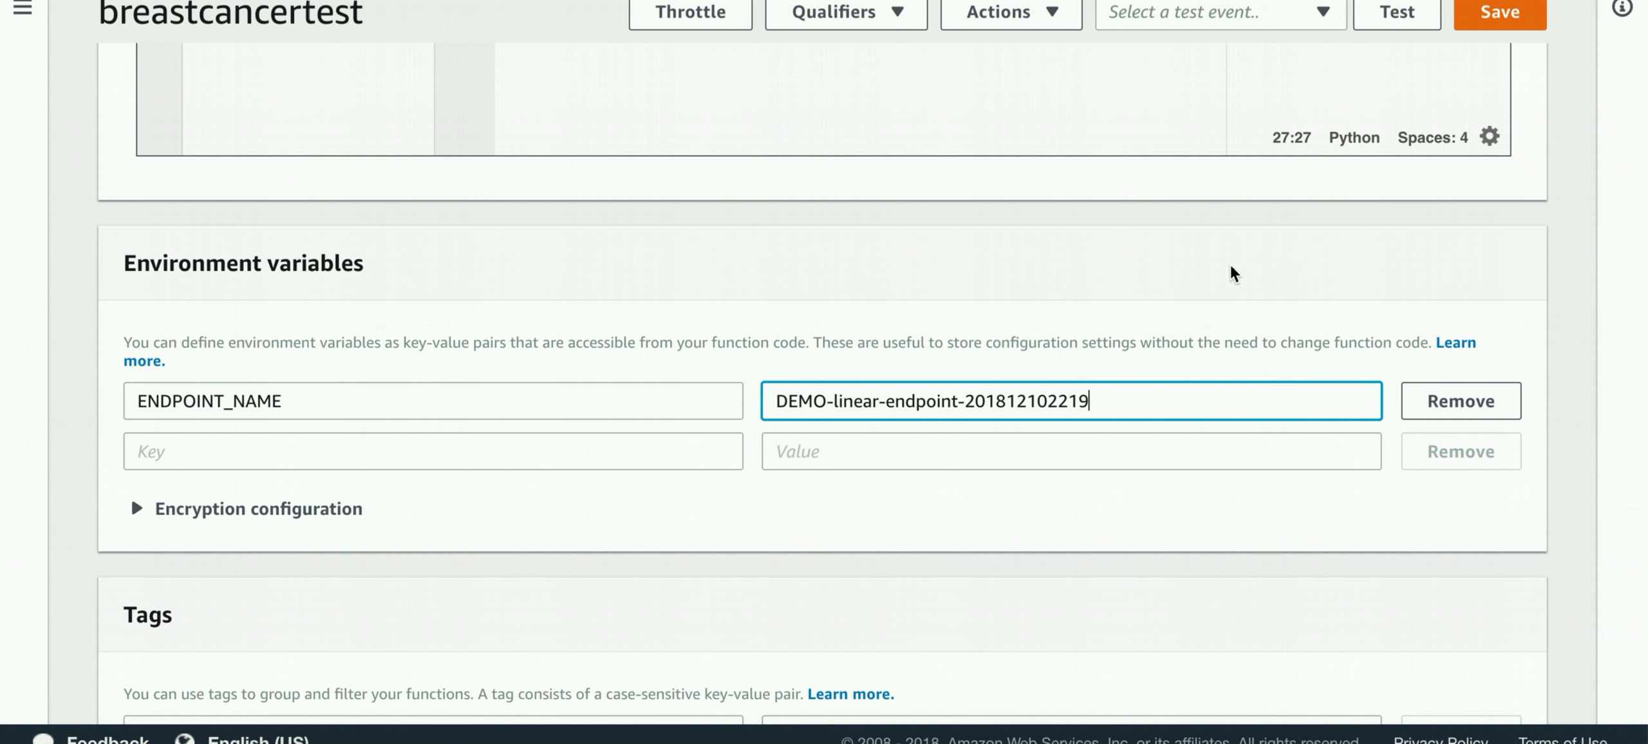
- Review the breastcancertest function's configuration and save the function with its code and environment variable
scroll(1144, 331, "up", 15)
scroll(1145, 326, "up", 15)
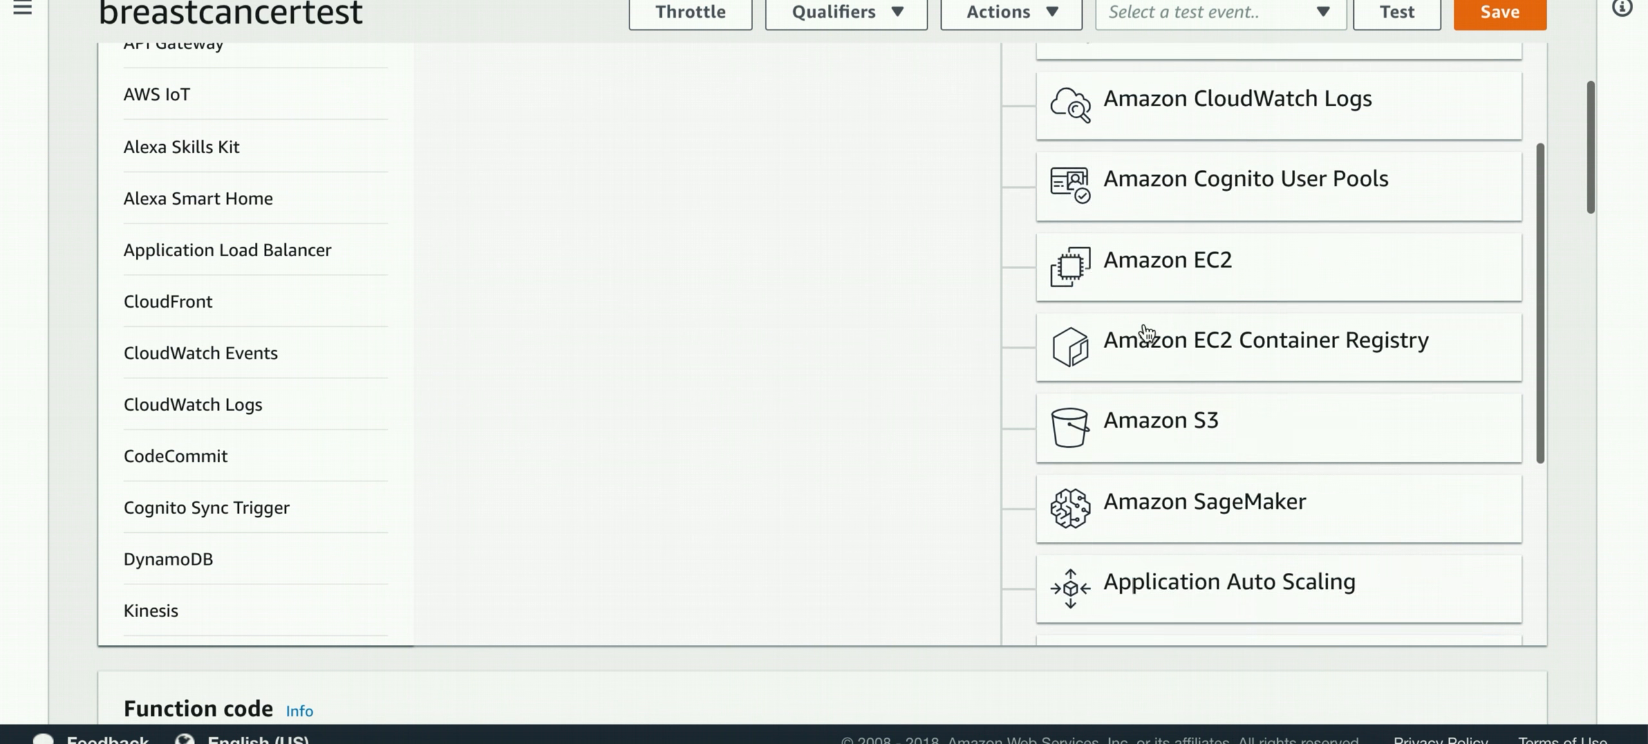
scroll(1145, 331, "down", 15)
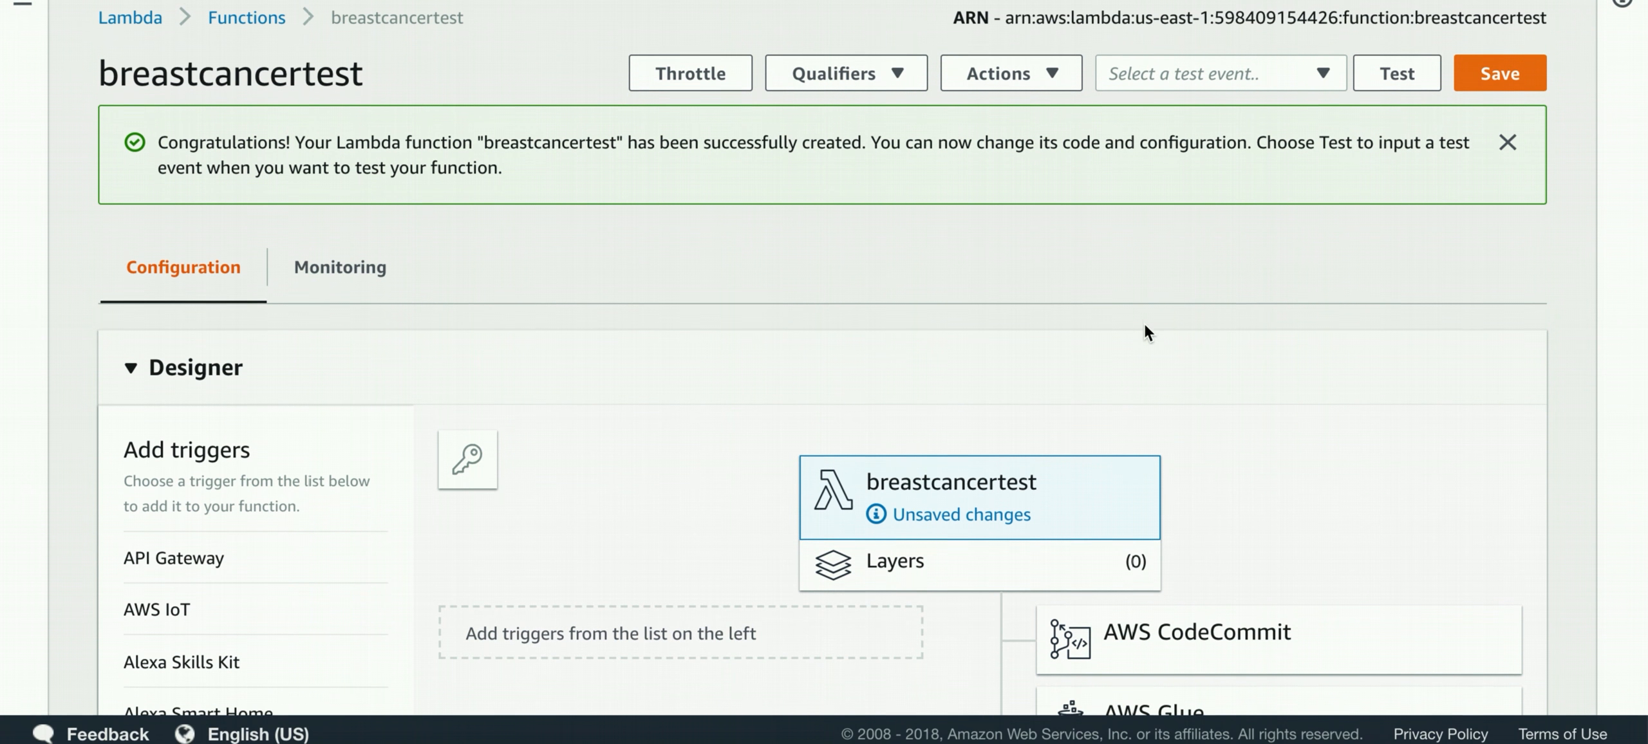
scroll(1143, 324, "down", 20)
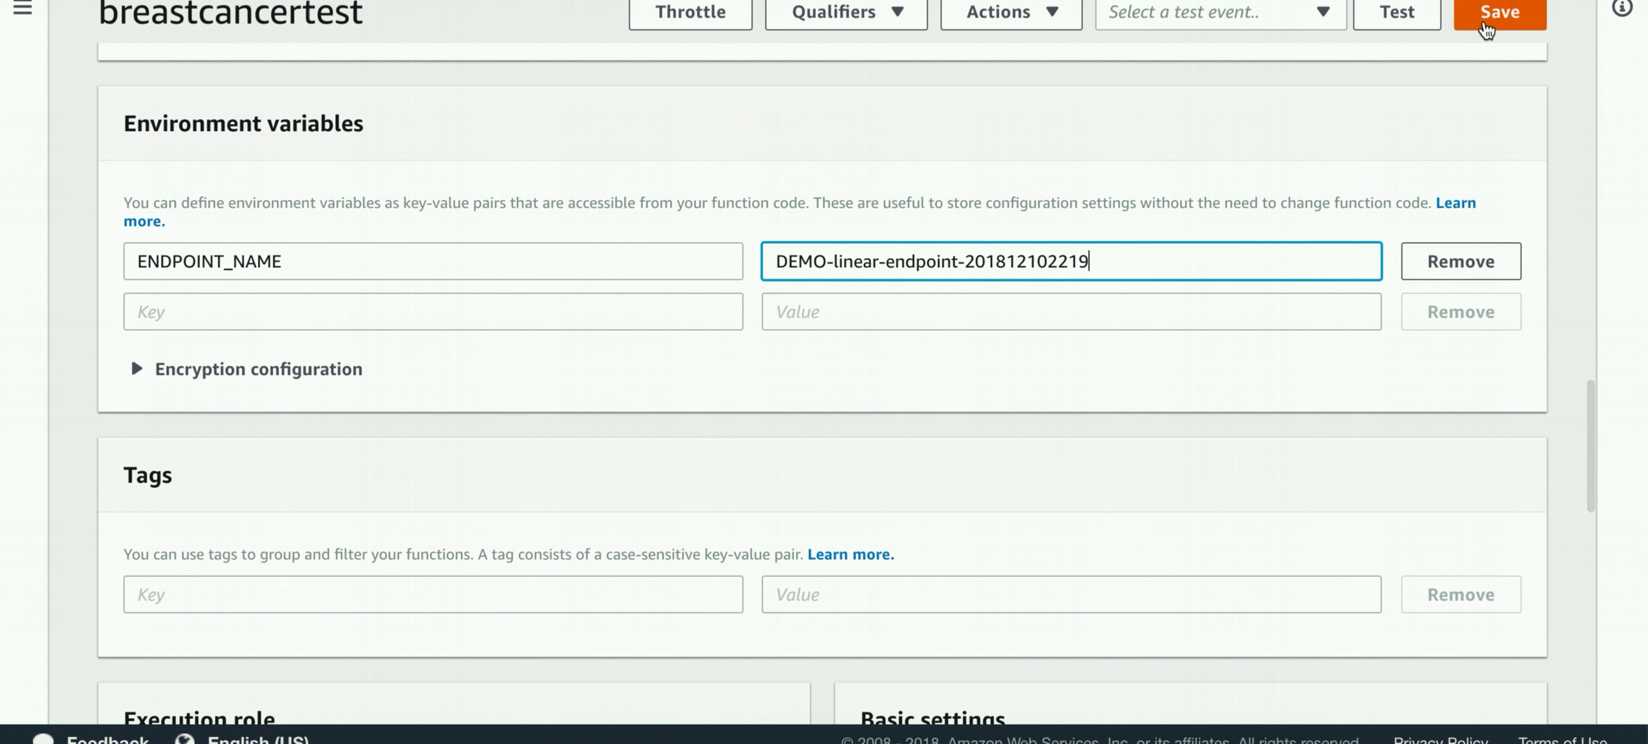
left_click(1486, 19)
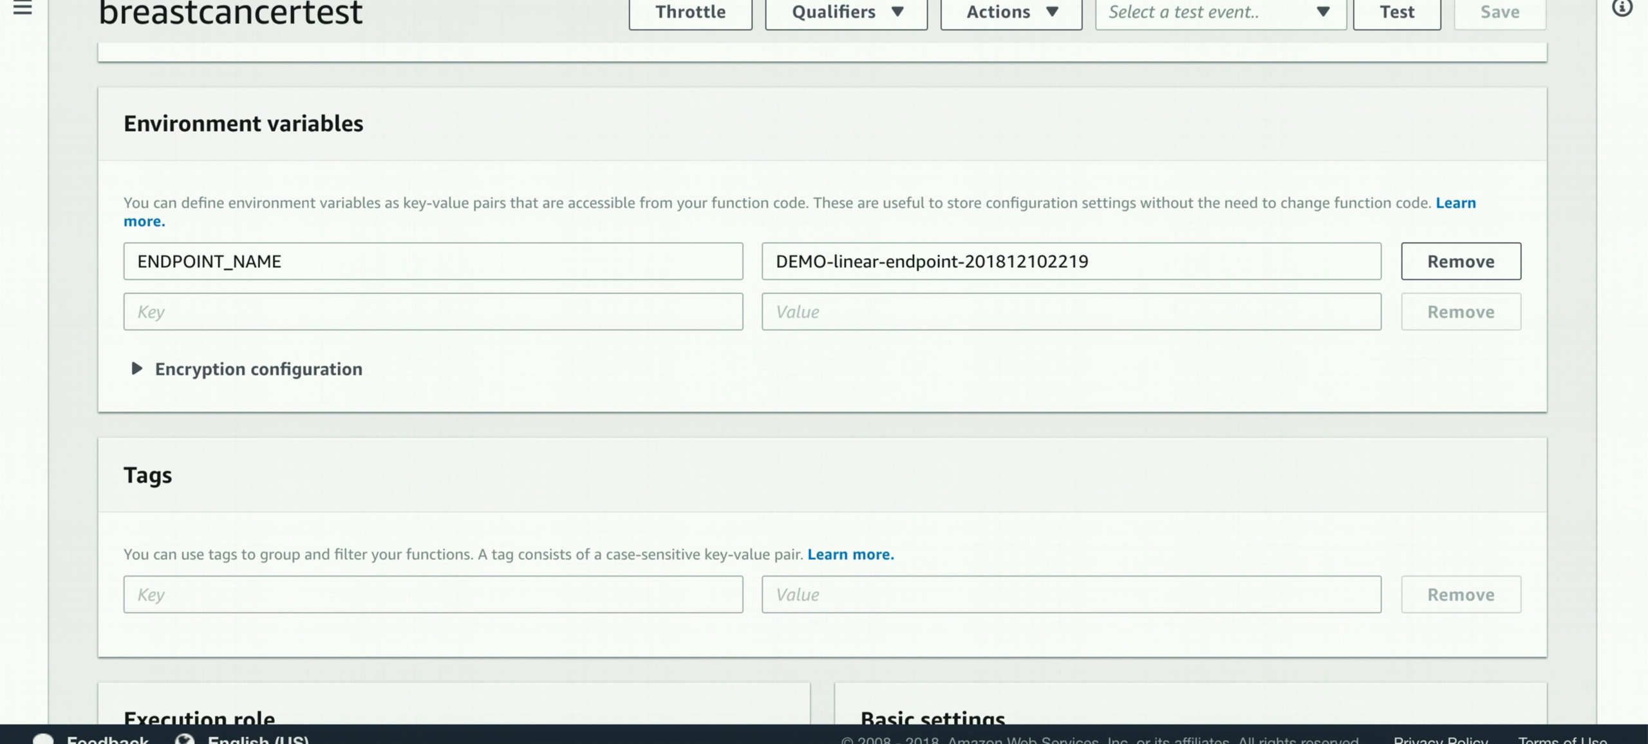
scroll(645, 168, "up", 20)
scroll(644, 162, "up", 5)
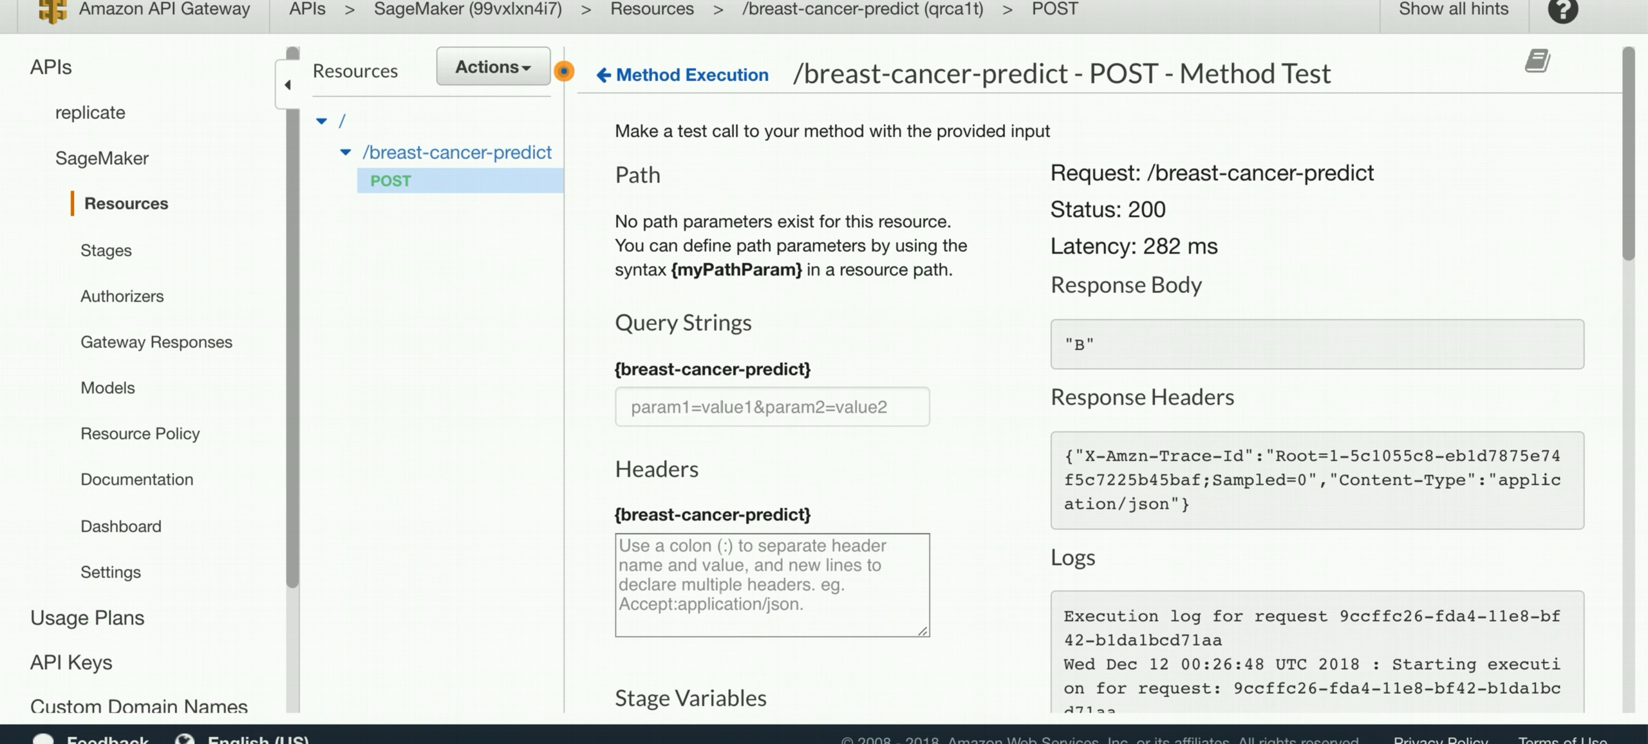
- Switch to Amazon API Gateway and create a new Regional API named predictionmodel
left_click(308, 19)
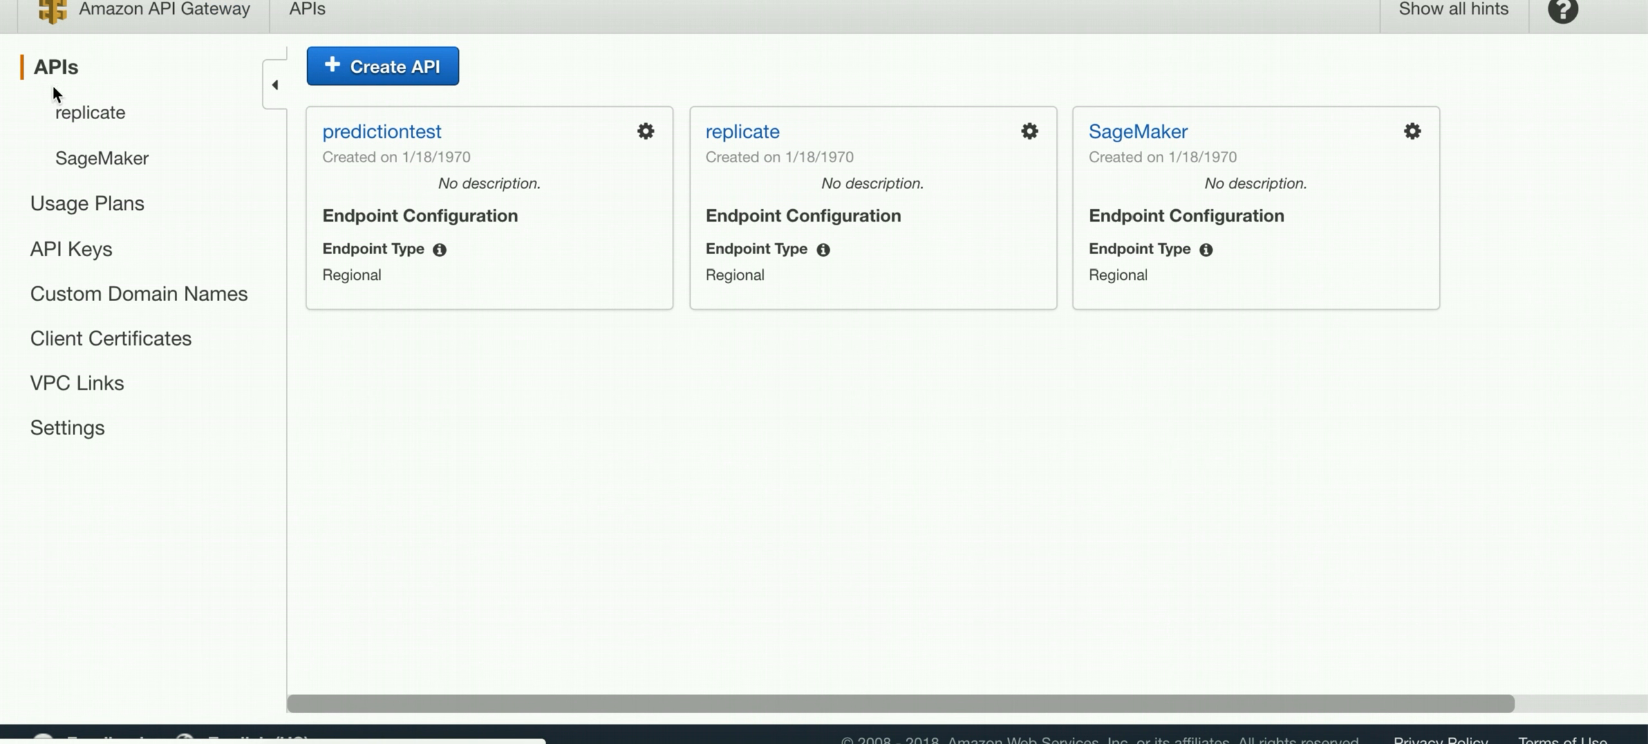
left_click(360, 76)
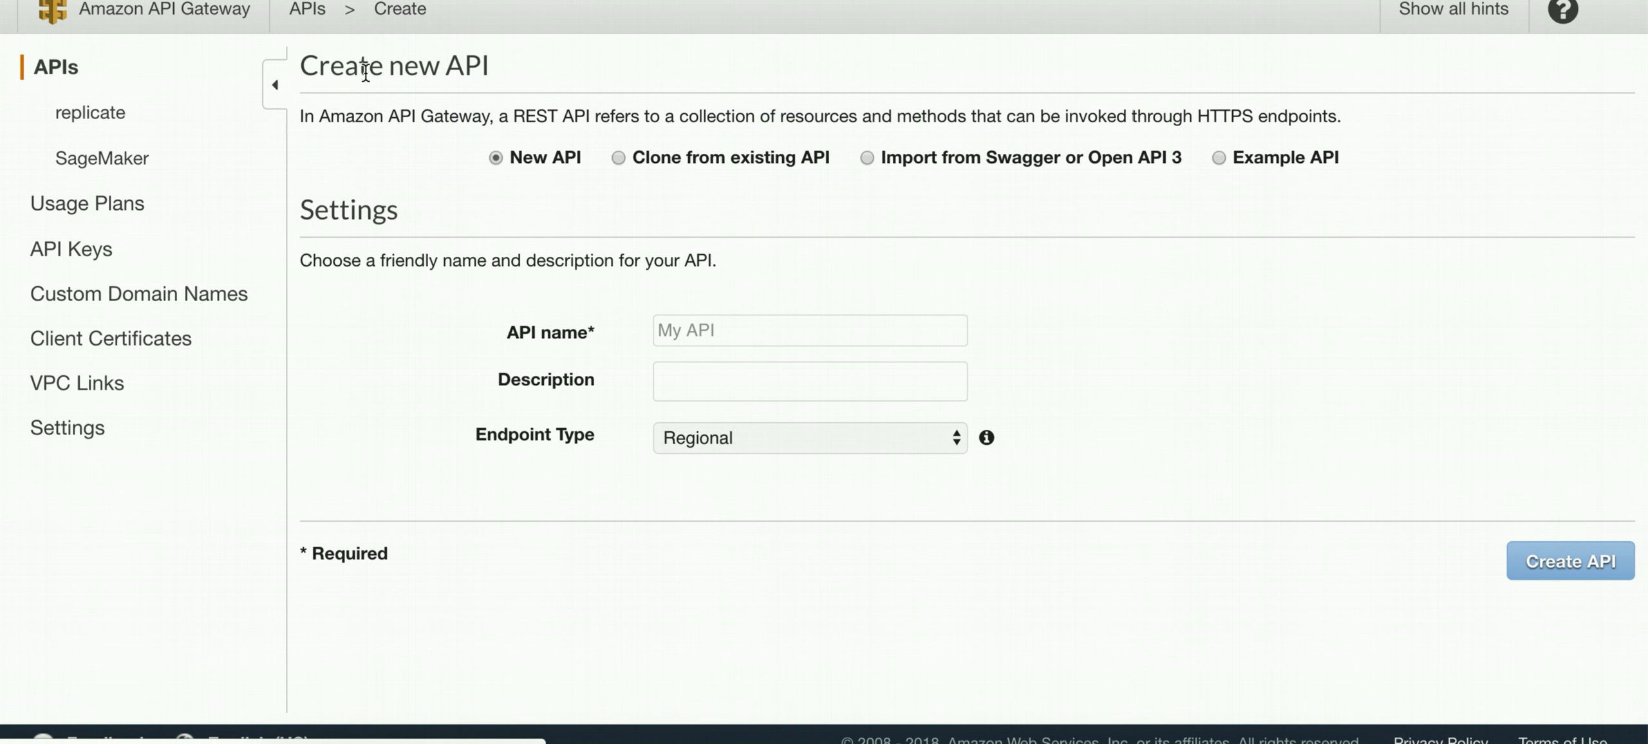
left_click(706, 332)
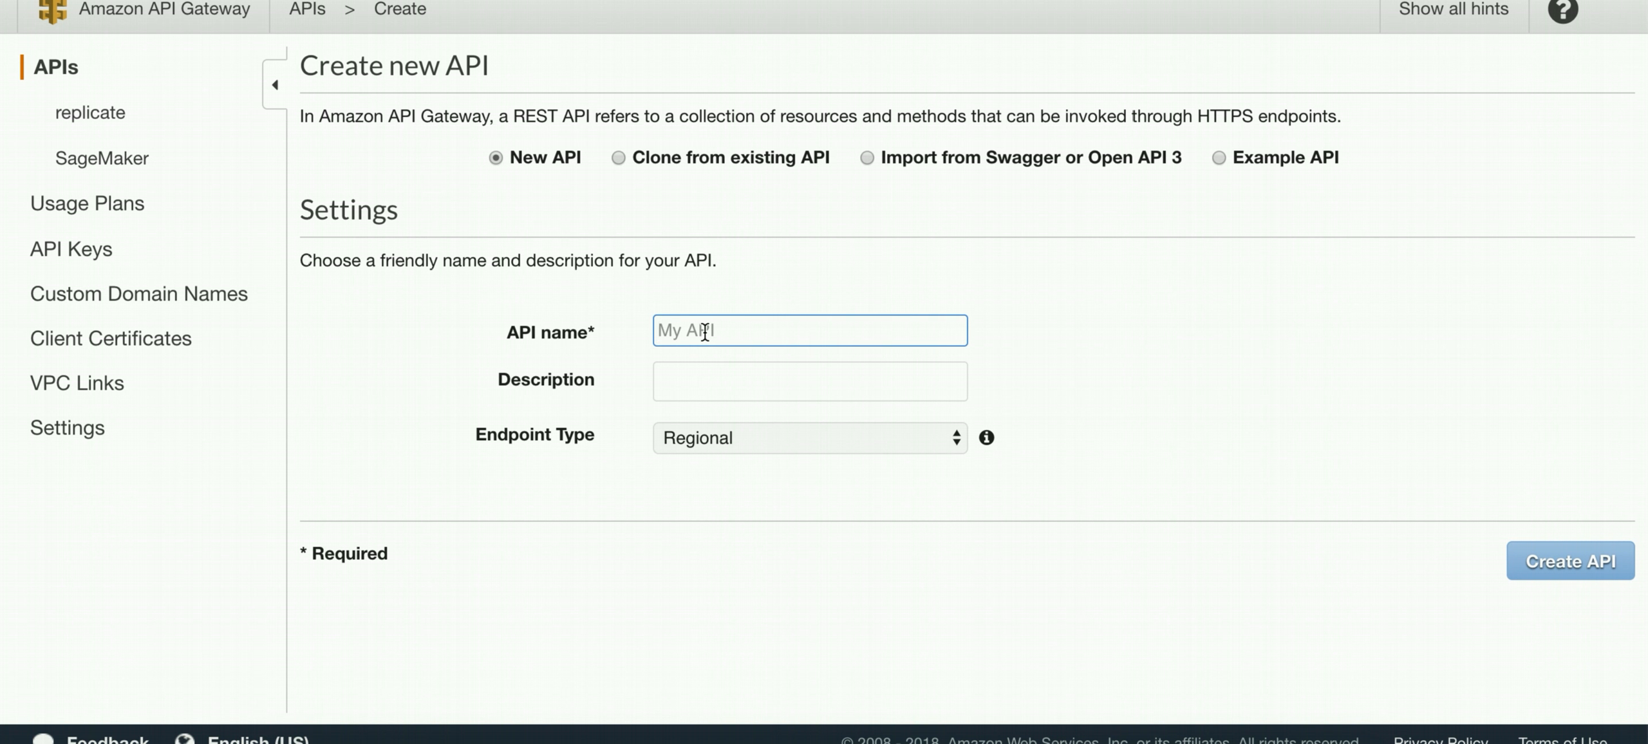
type("c")
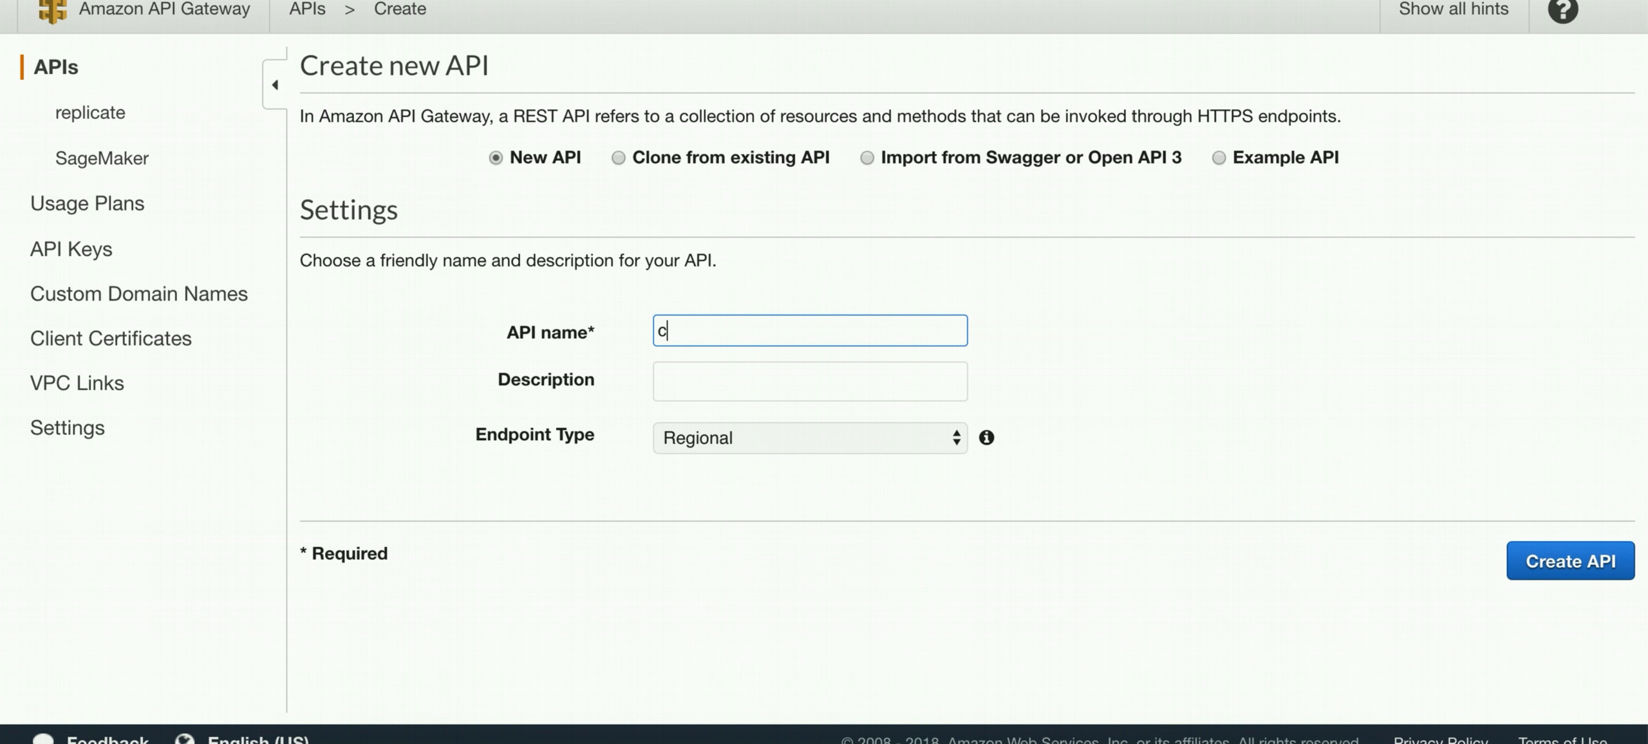
type("ancertest")
double_click(744, 338)
type("predictionmodel")
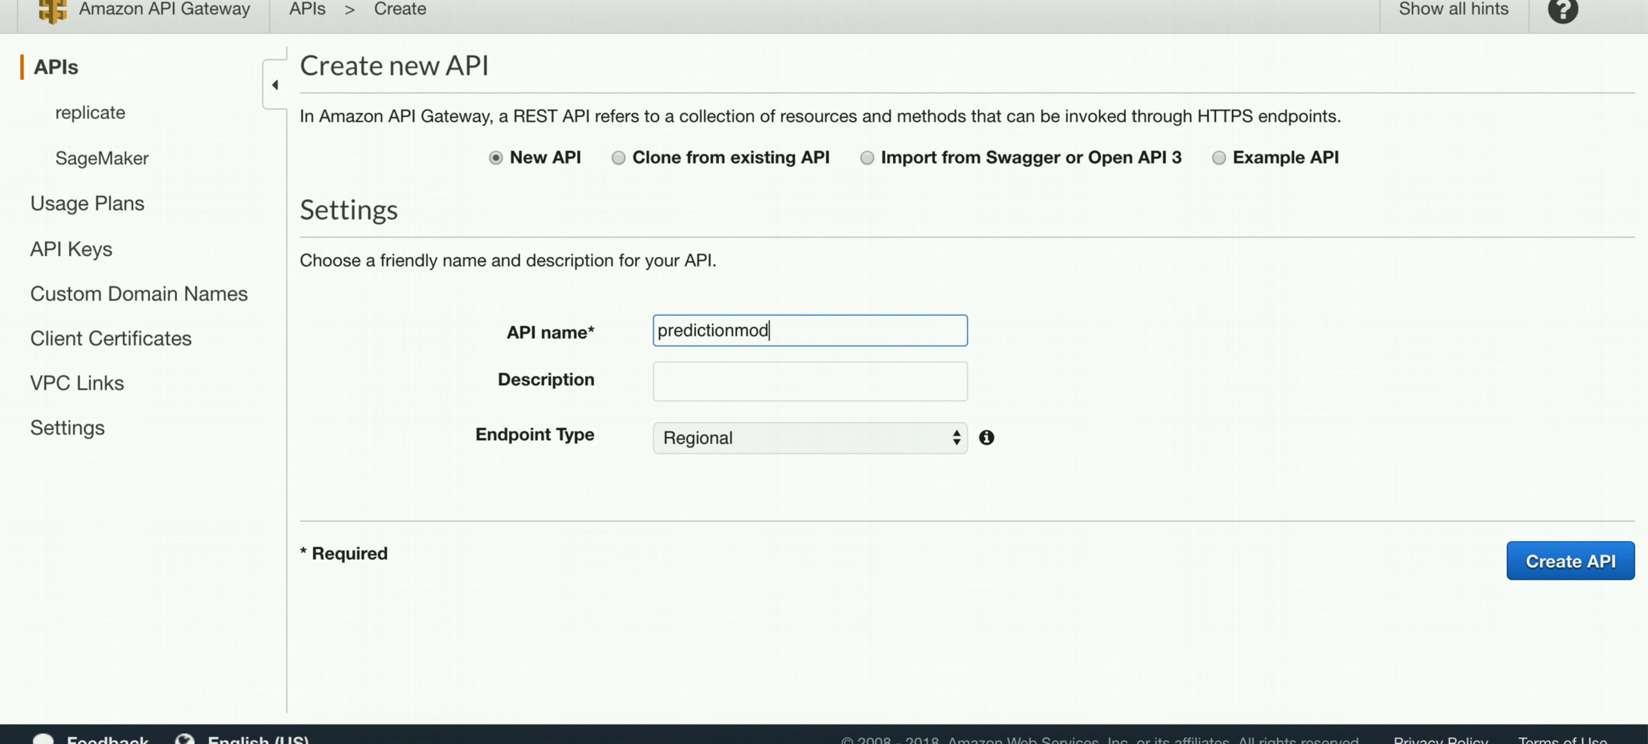
left_click(1546, 579)
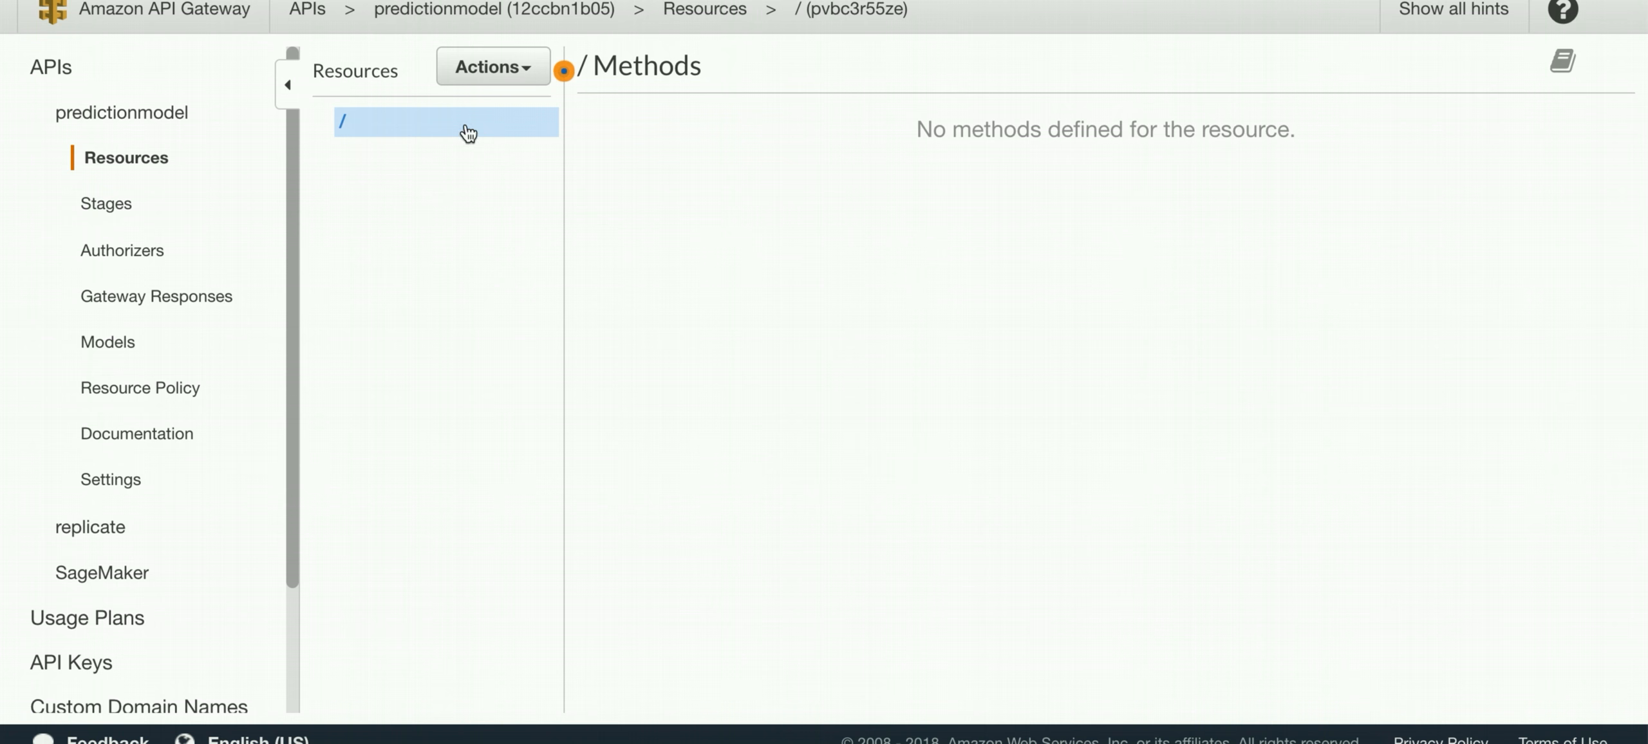
- Create a child resource under the predictionmodel API root, with resource name cancer and path cancer
left_click(484, 67)
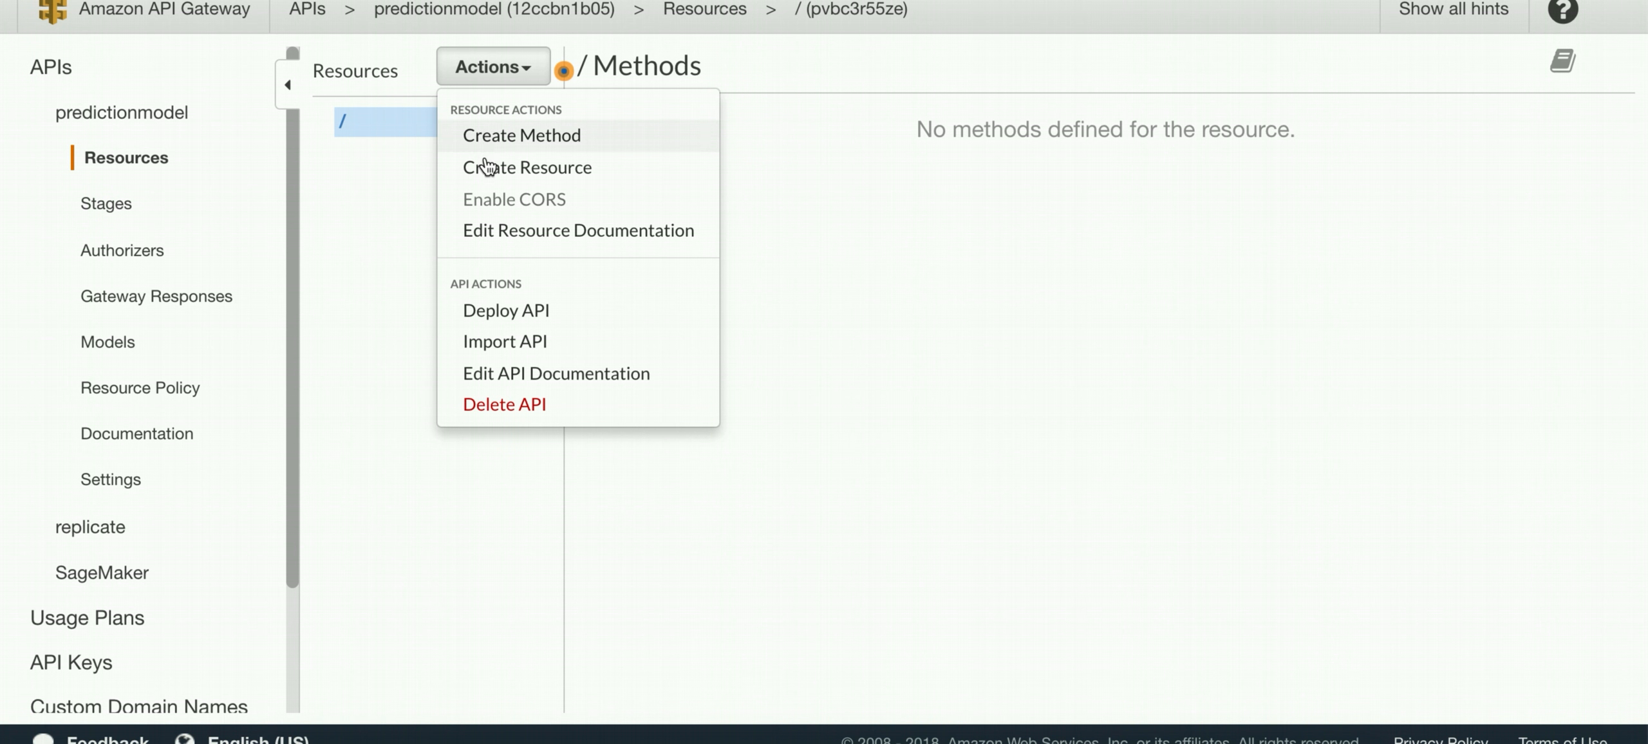
left_click(559, 168)
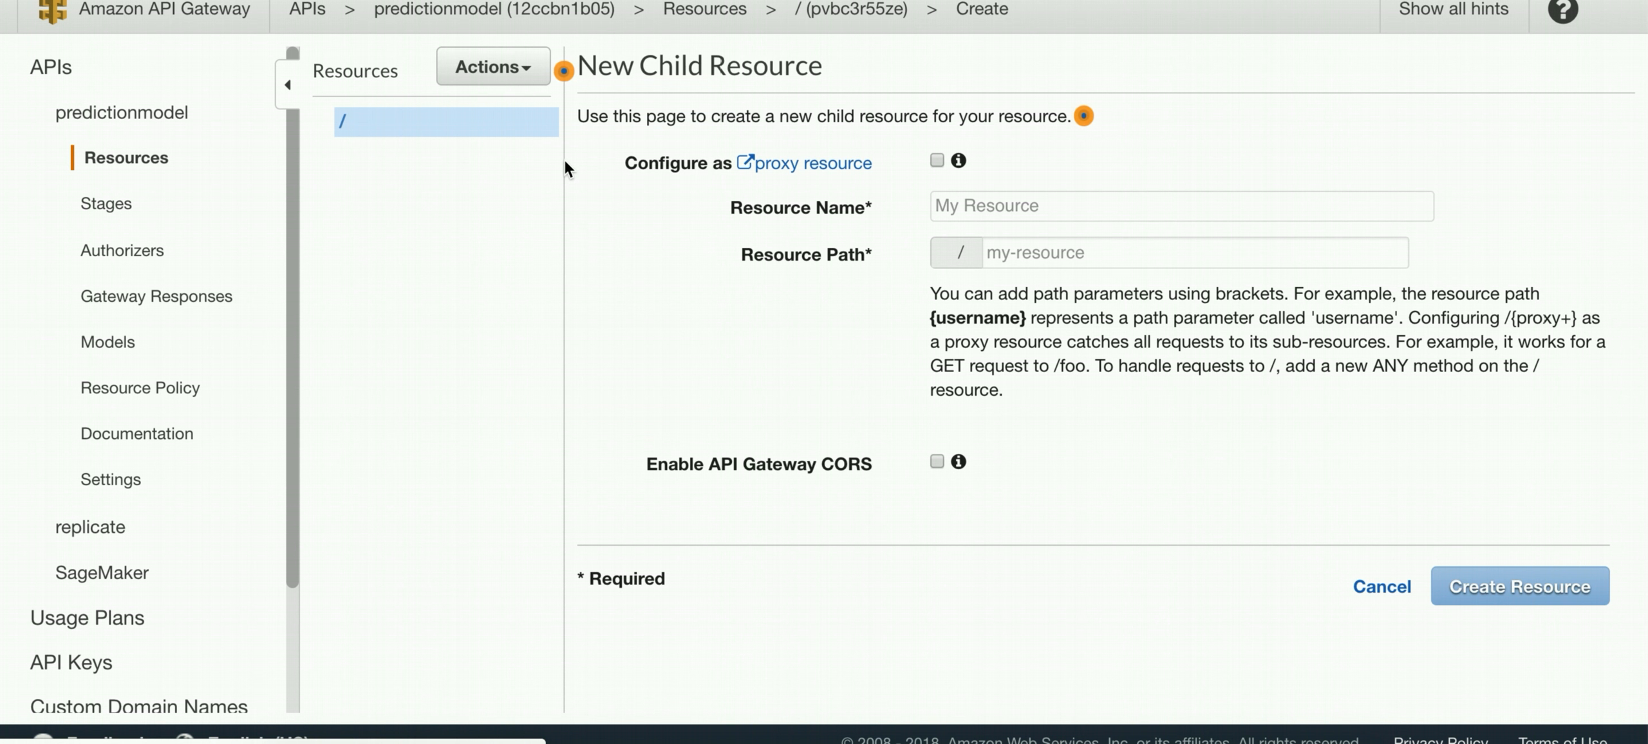
left_click(1012, 256)
type("cancer")
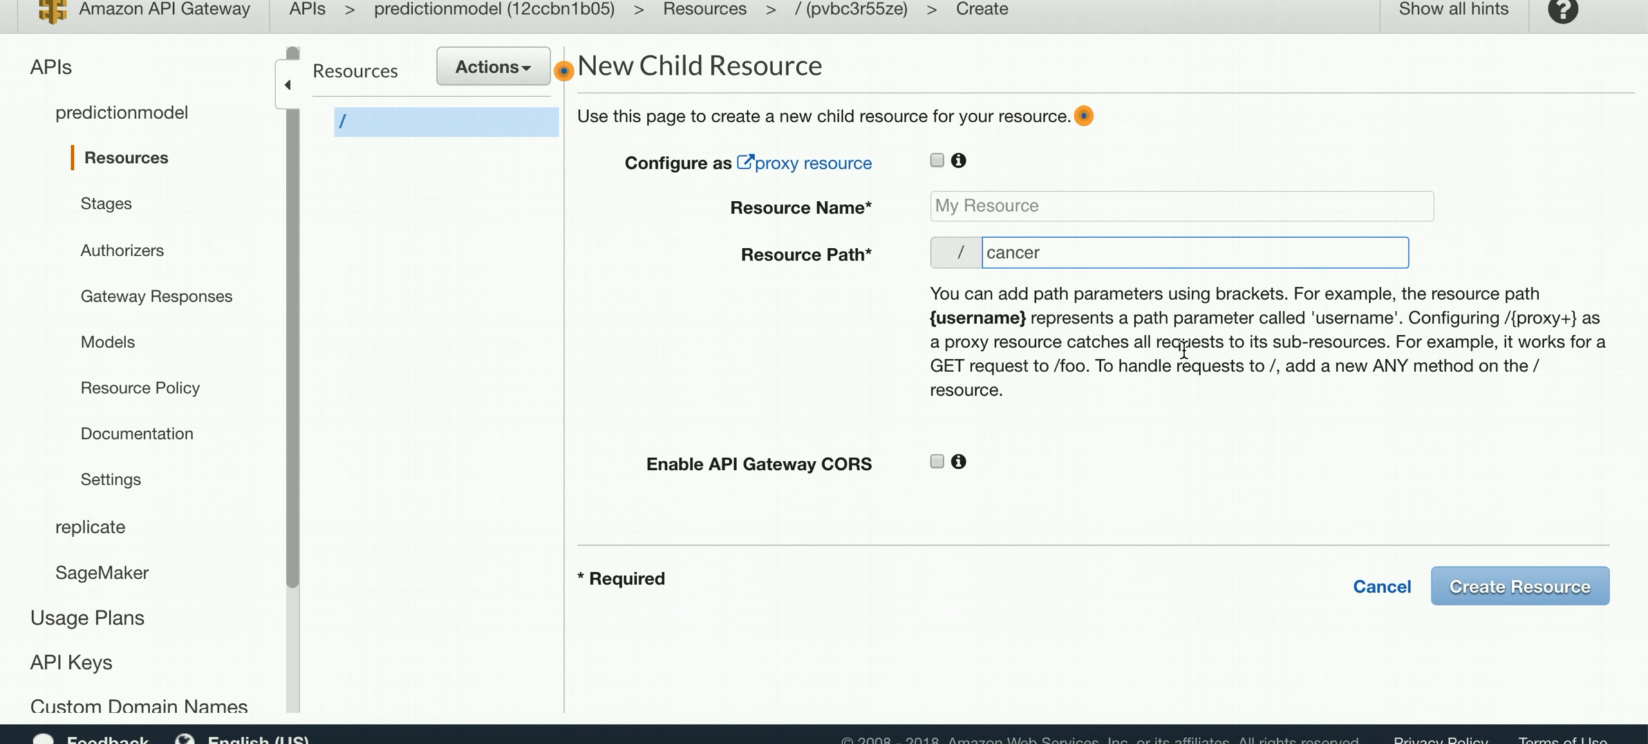
left_click(1023, 196)
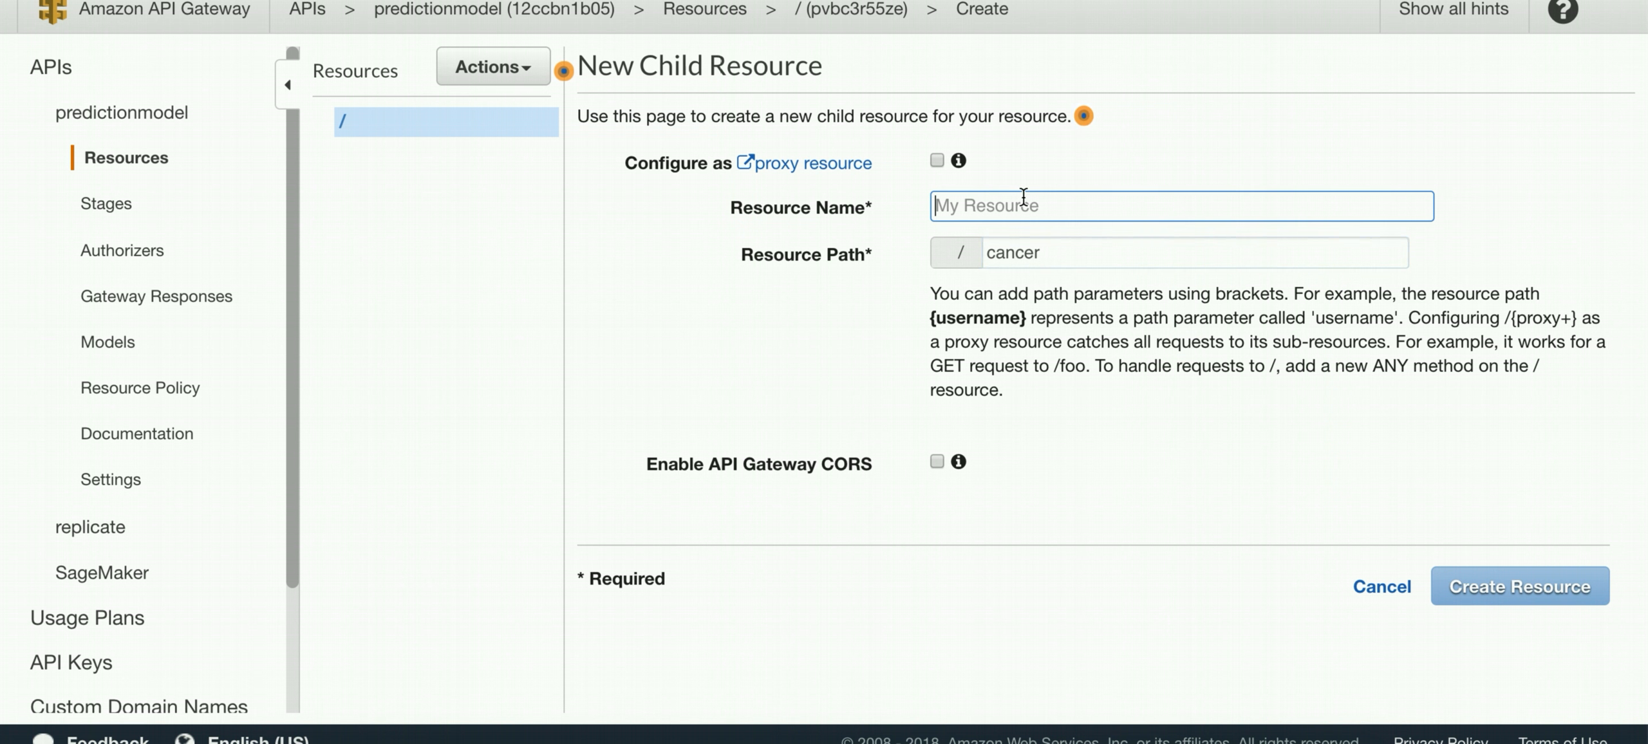
type("cancer")
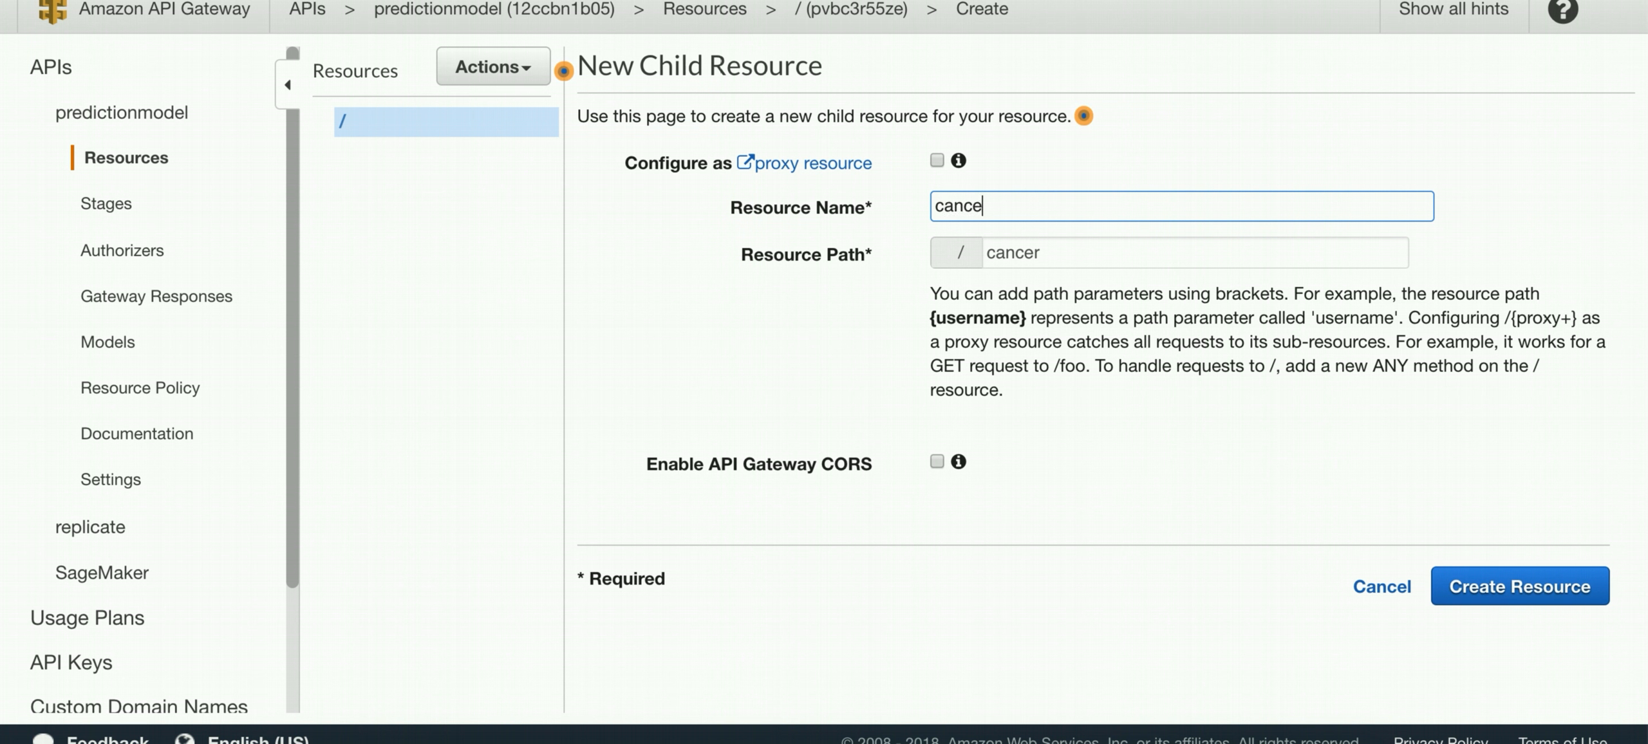
left_click(1511, 589)
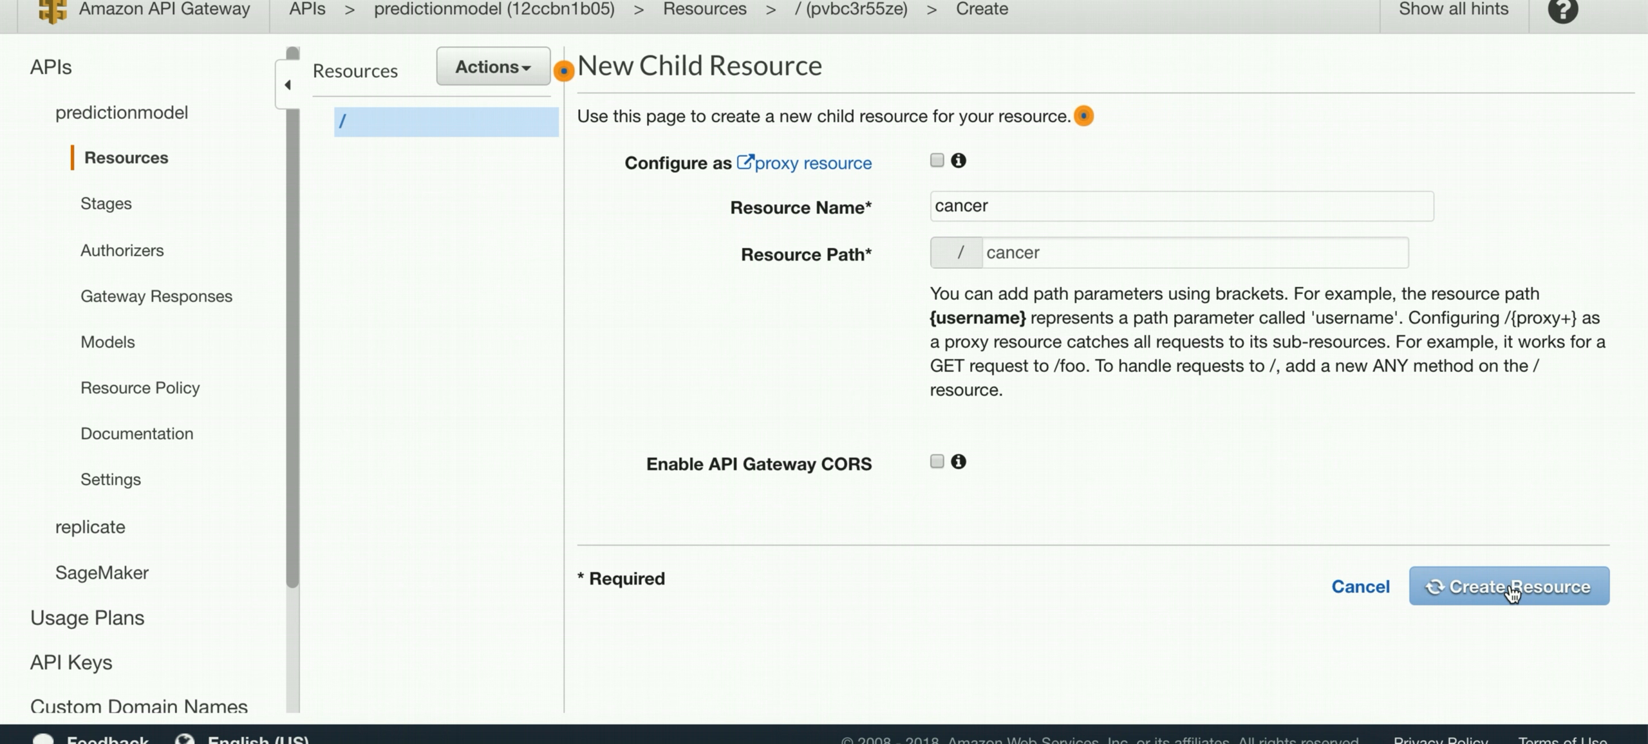
- Add a POST method to the /cancer resource
left_click(508, 68)
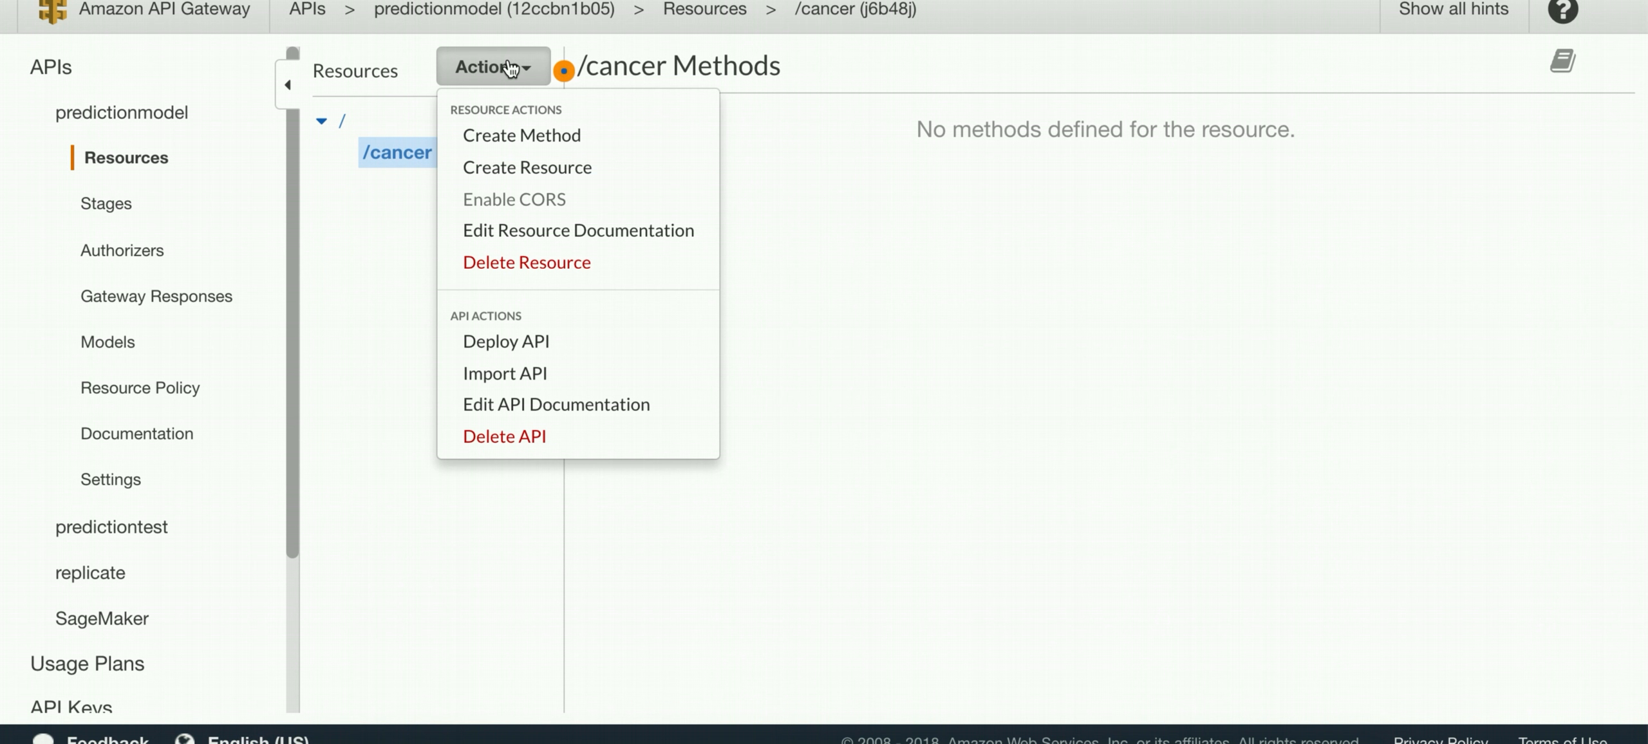
left_click(516, 151)
left_click(464, 187)
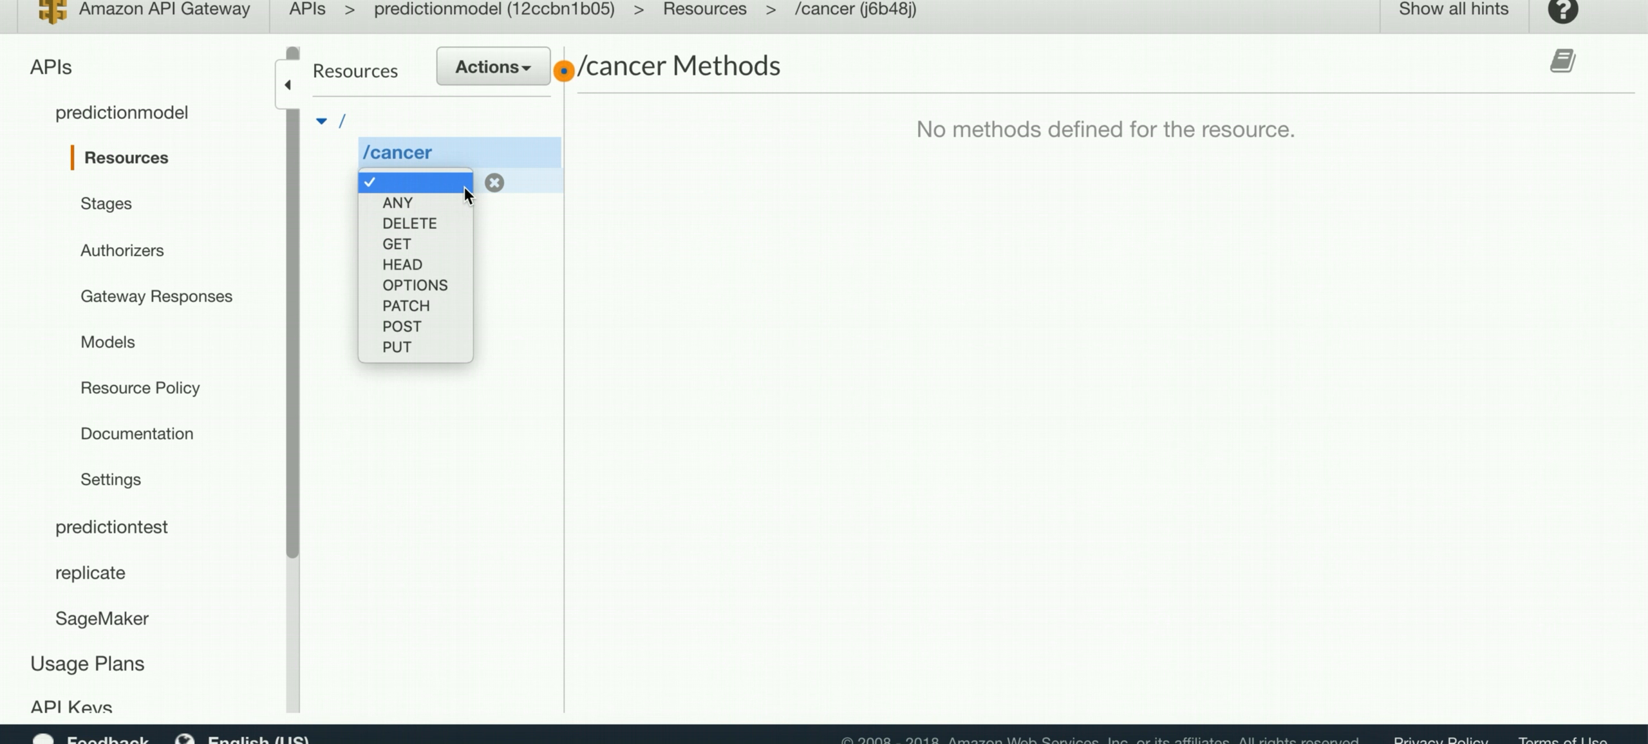
left_click(415, 325)
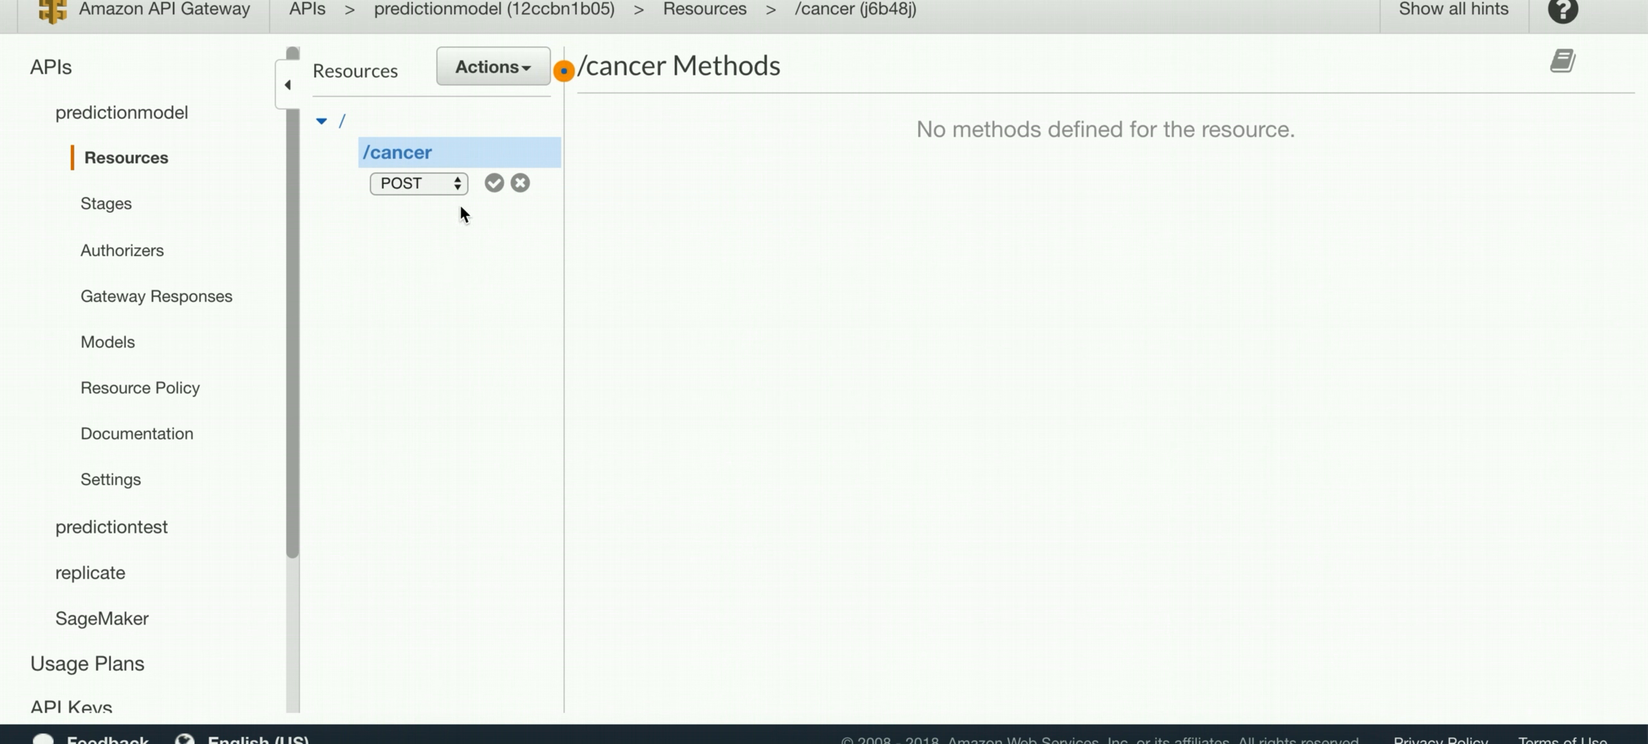
left_click(494, 183)
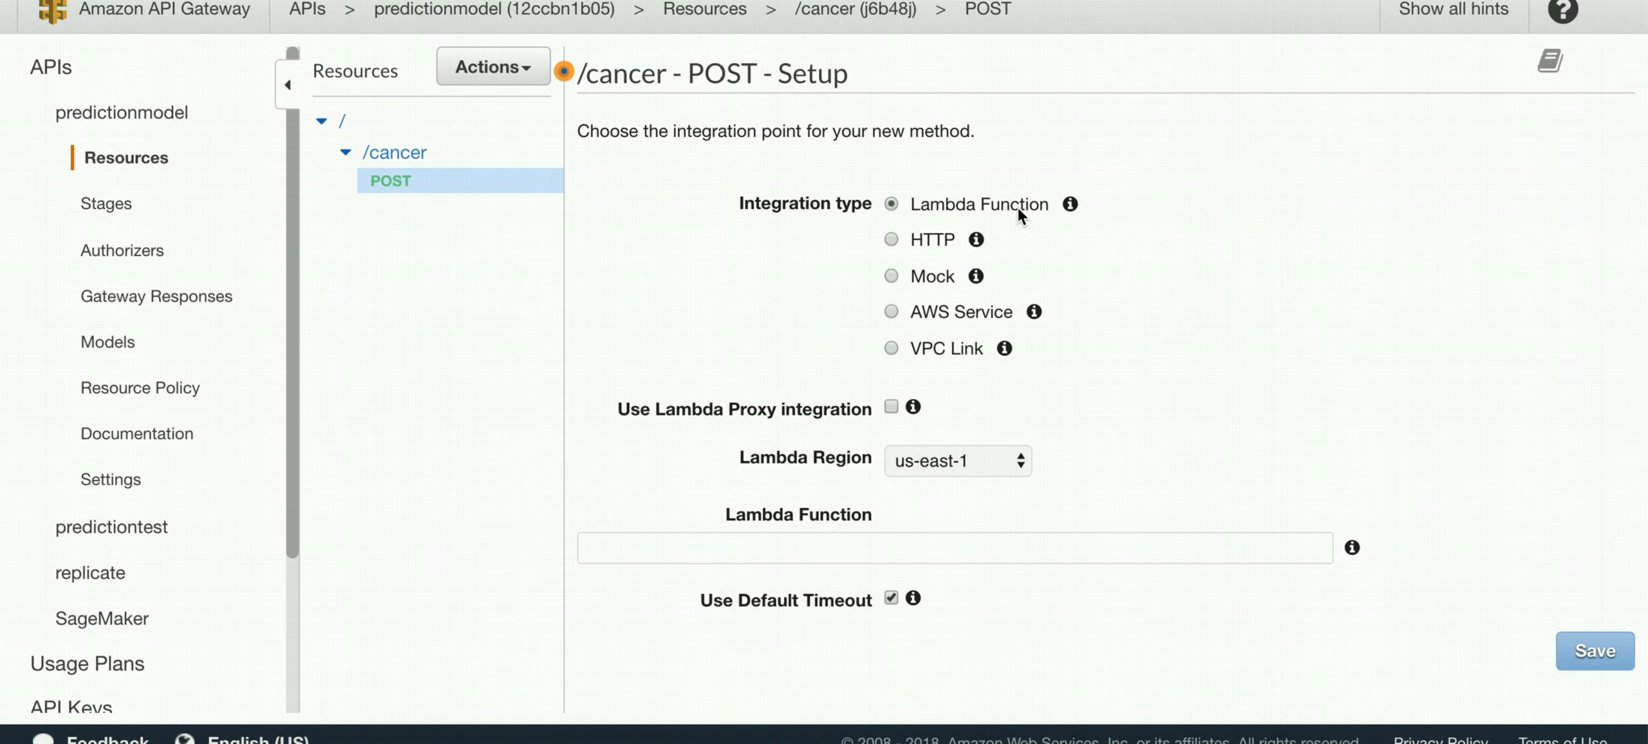
- Integrate the /cancer POST method with the breastcancertest Lambda function and grant API Gateway permission to invoke it
left_click(759, 557)
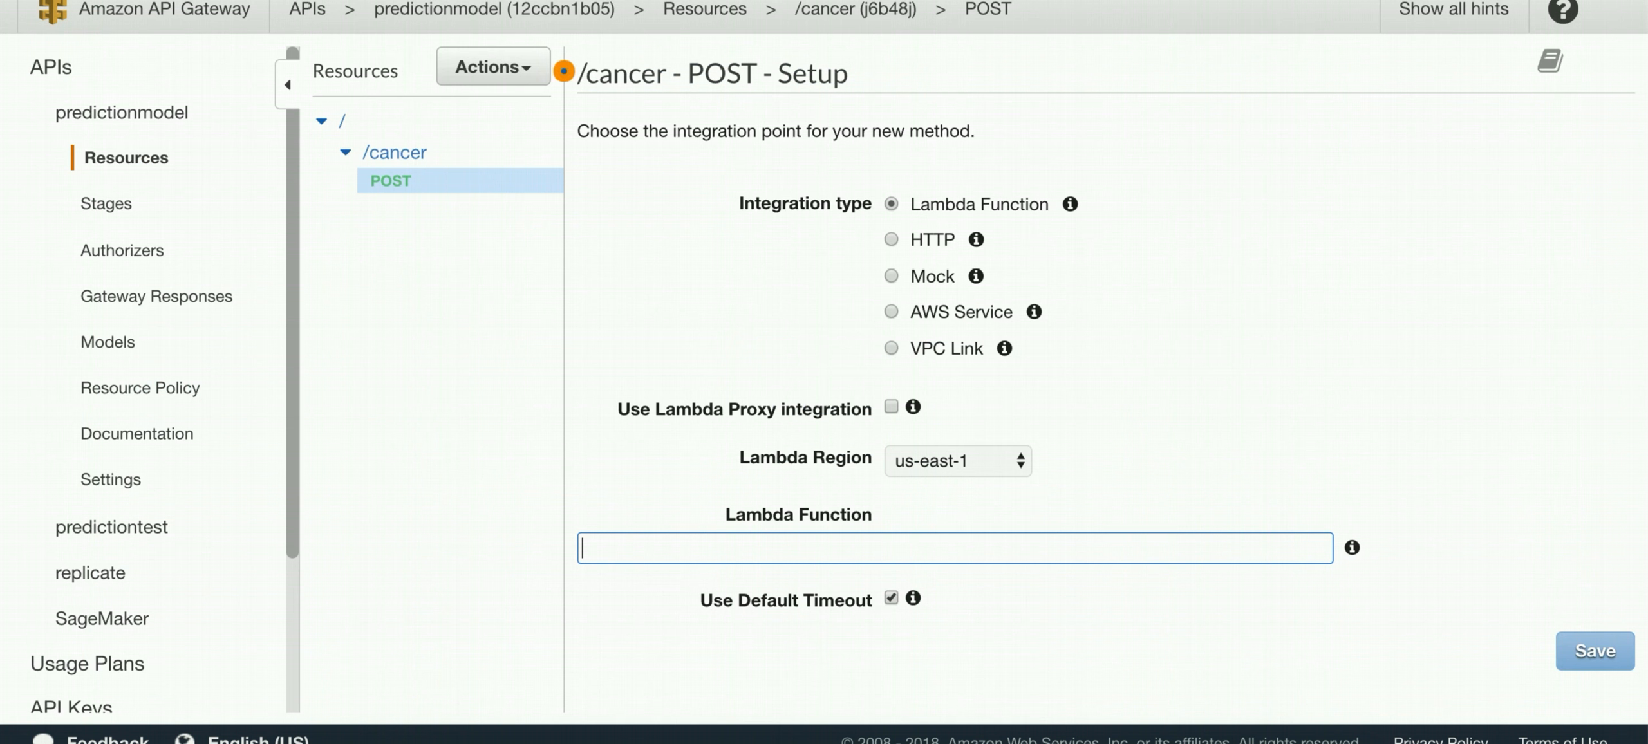
type("br")
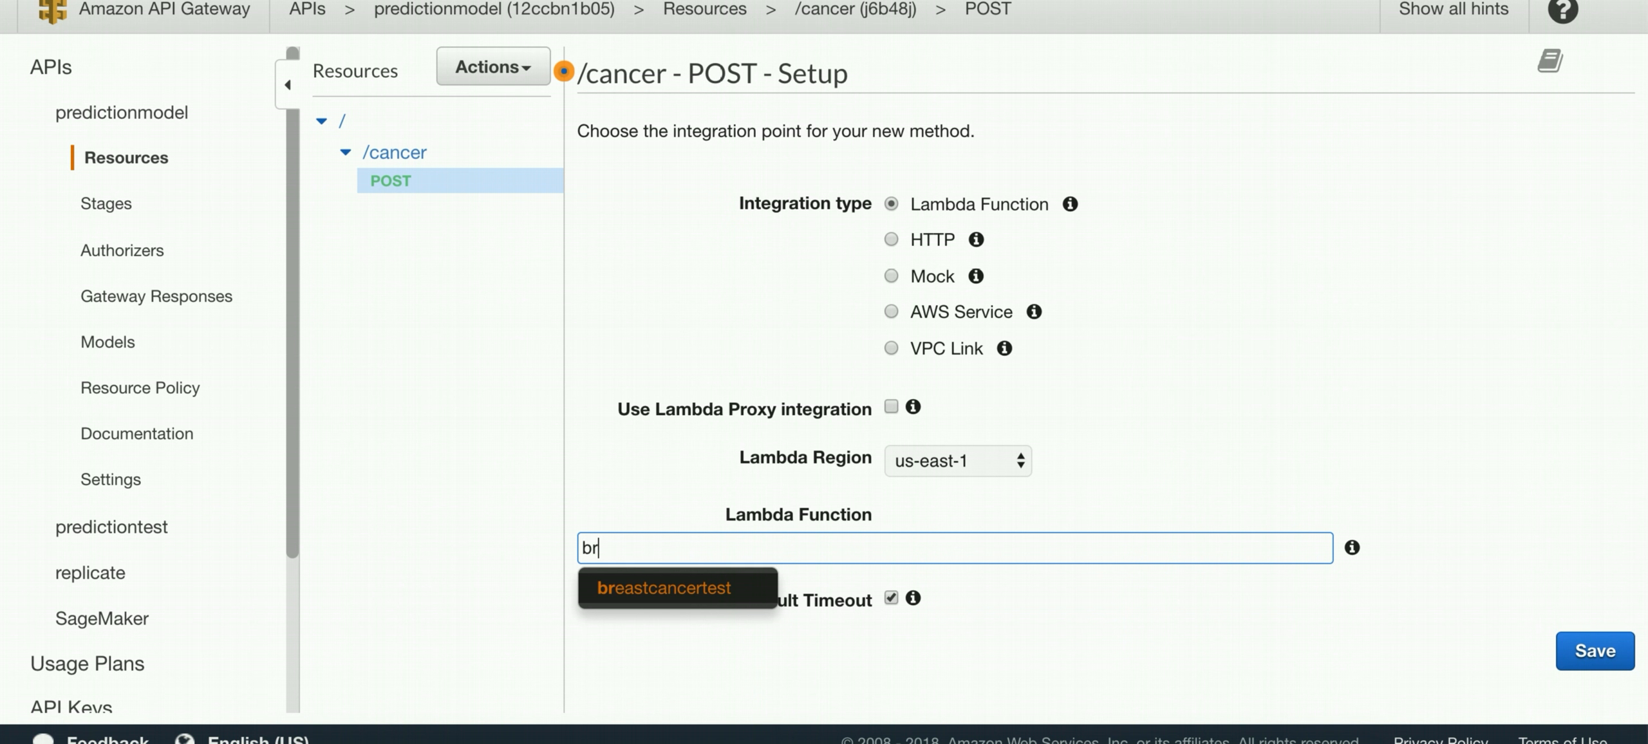
type("eastcancertes")
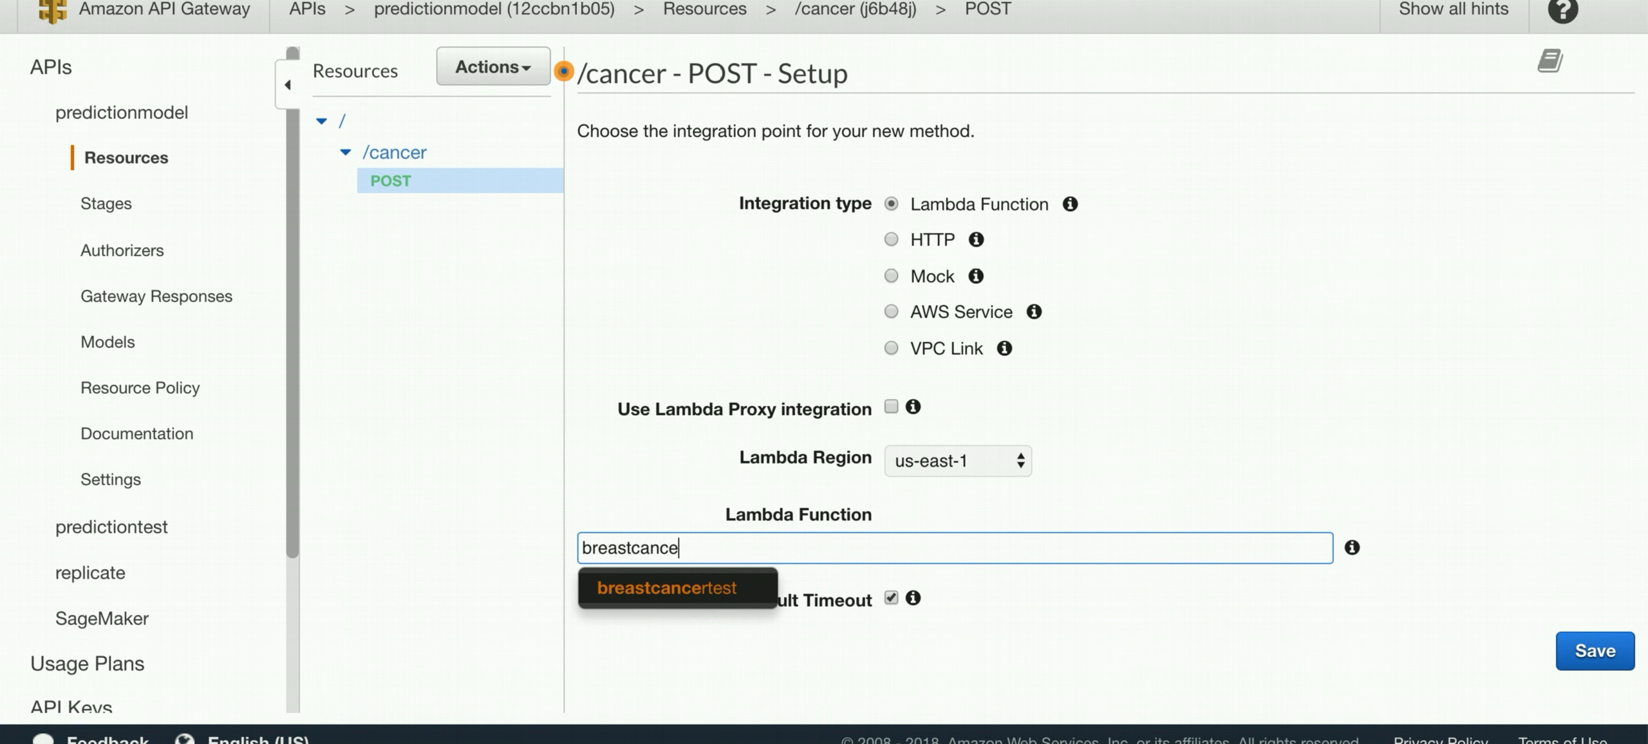
left_click(754, 603)
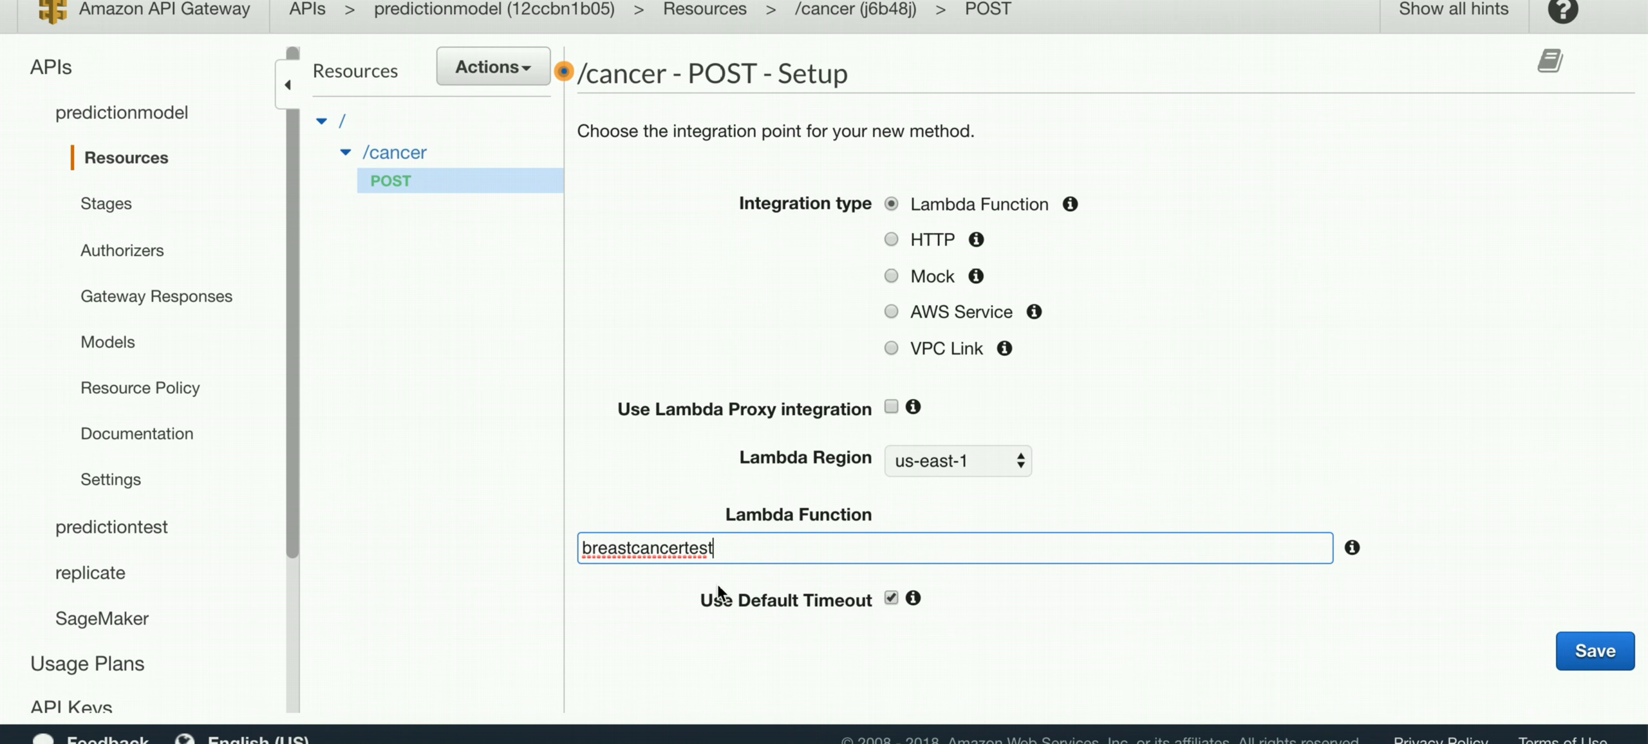
left_click(1590, 651)
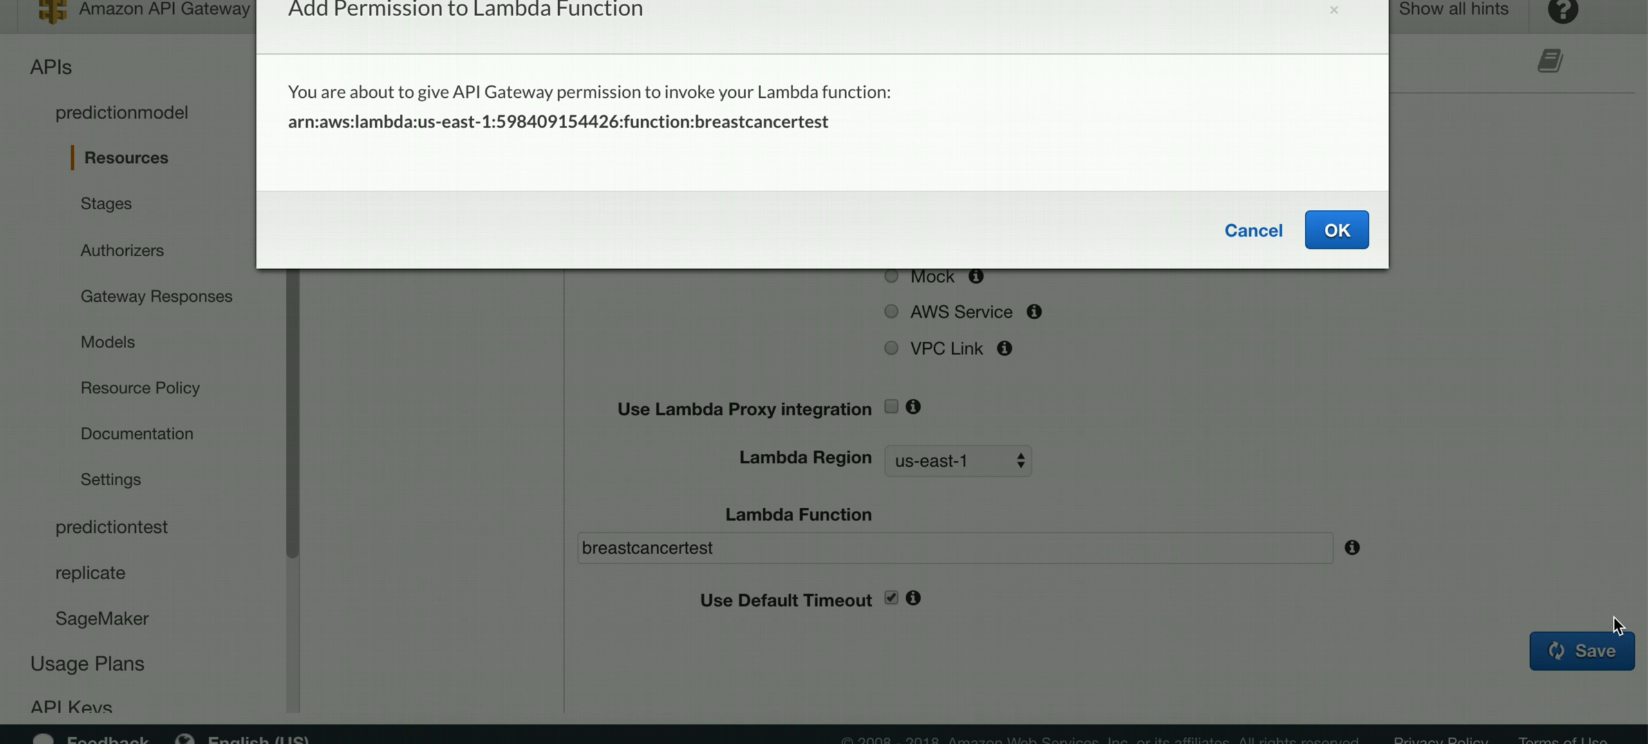
left_click(1332, 230)
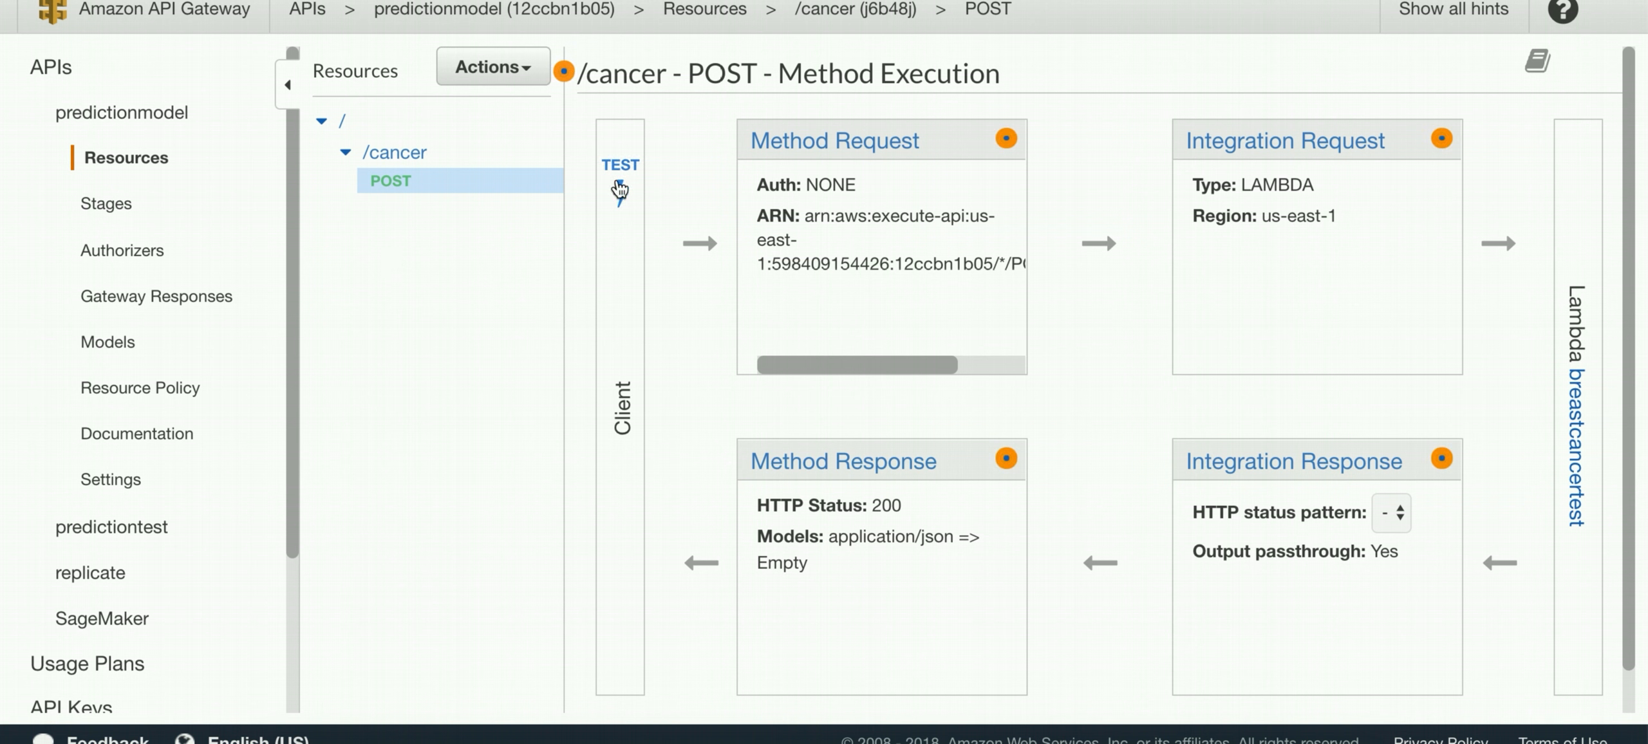
- Deploy the predictionmodel API to a new stage named final
left_click(465, 66)
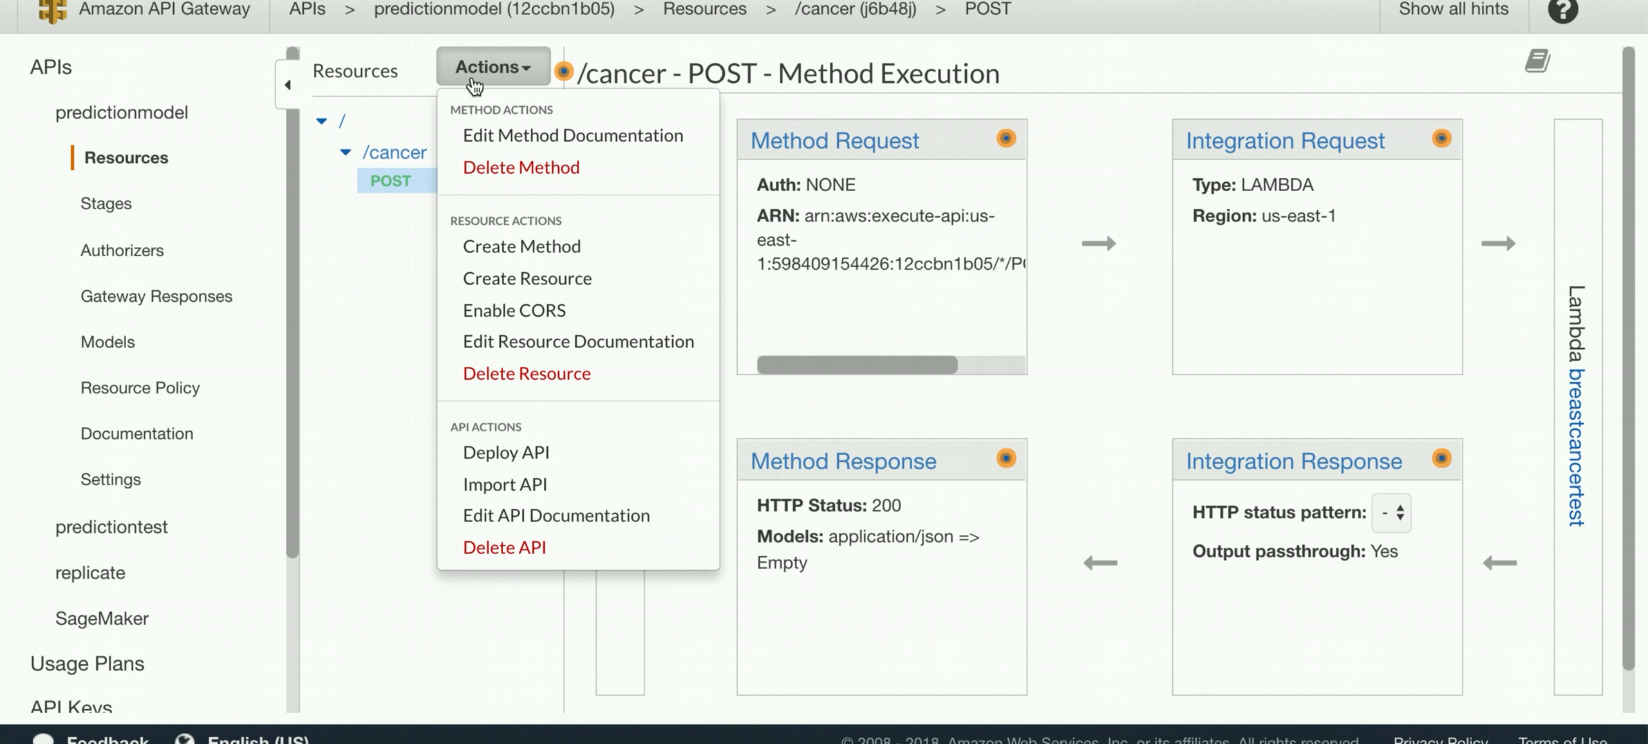
left_click(526, 454)
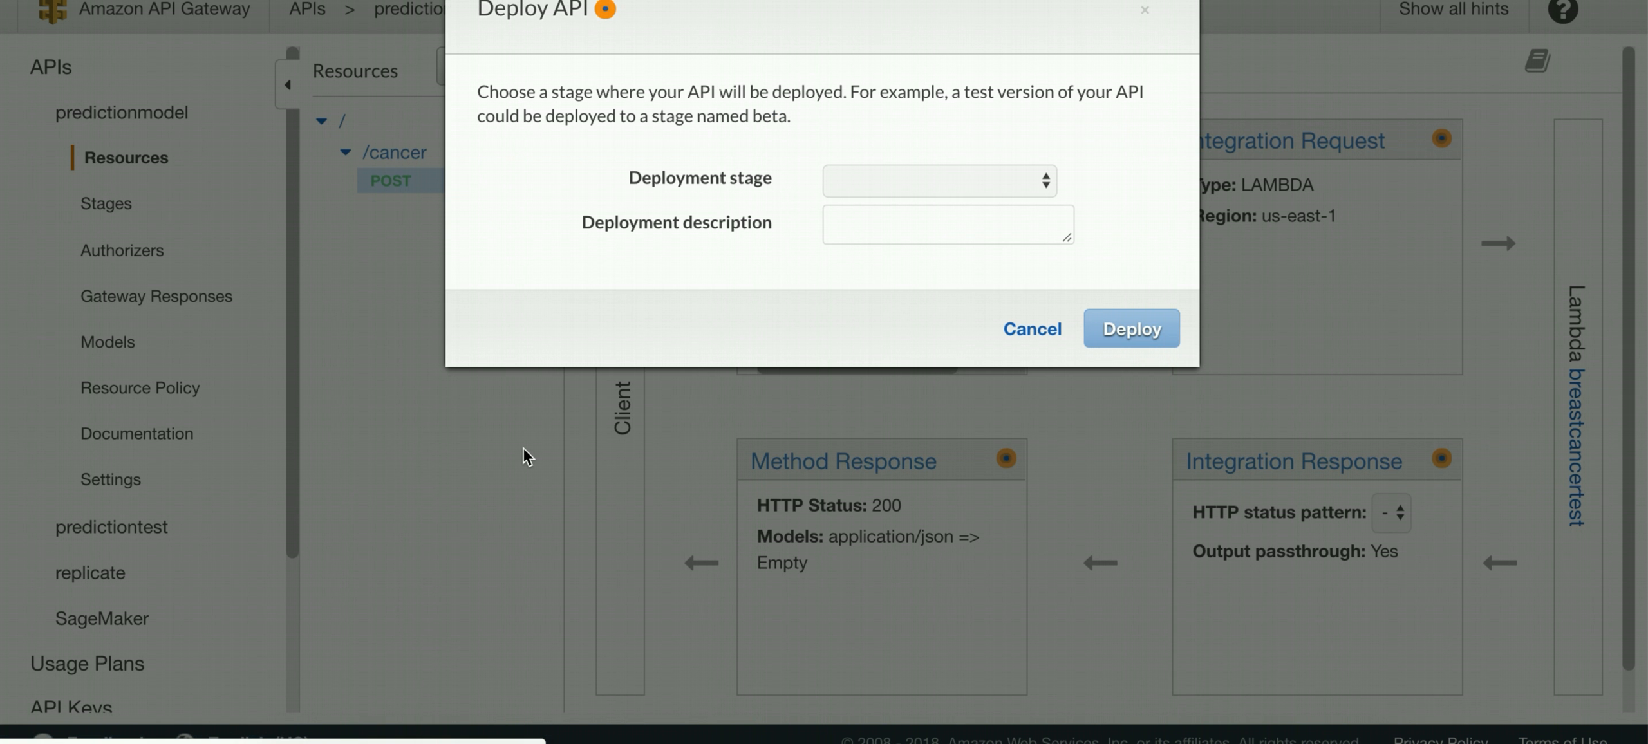
left_click(894, 178)
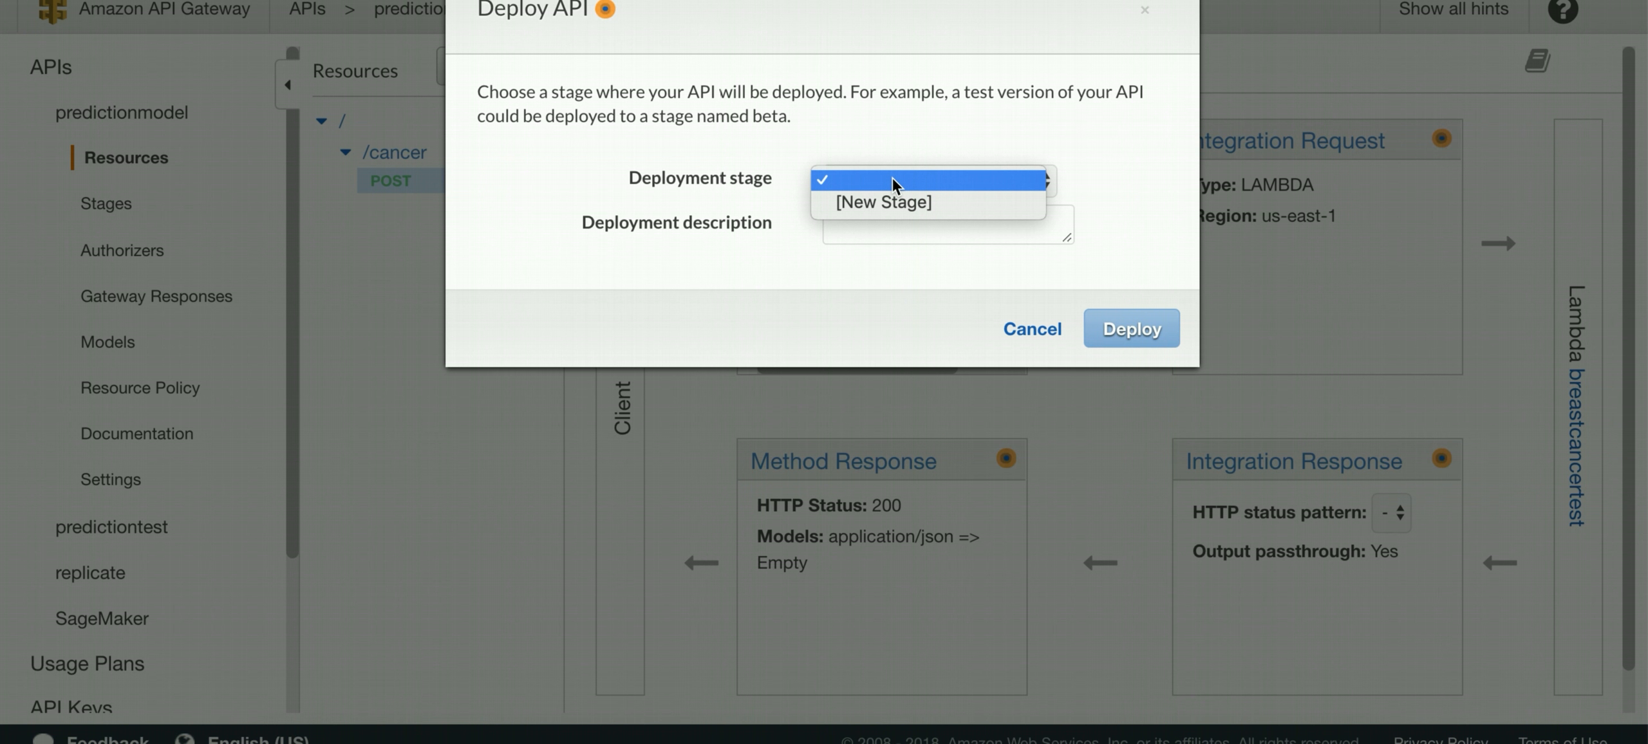
left_click(888, 201)
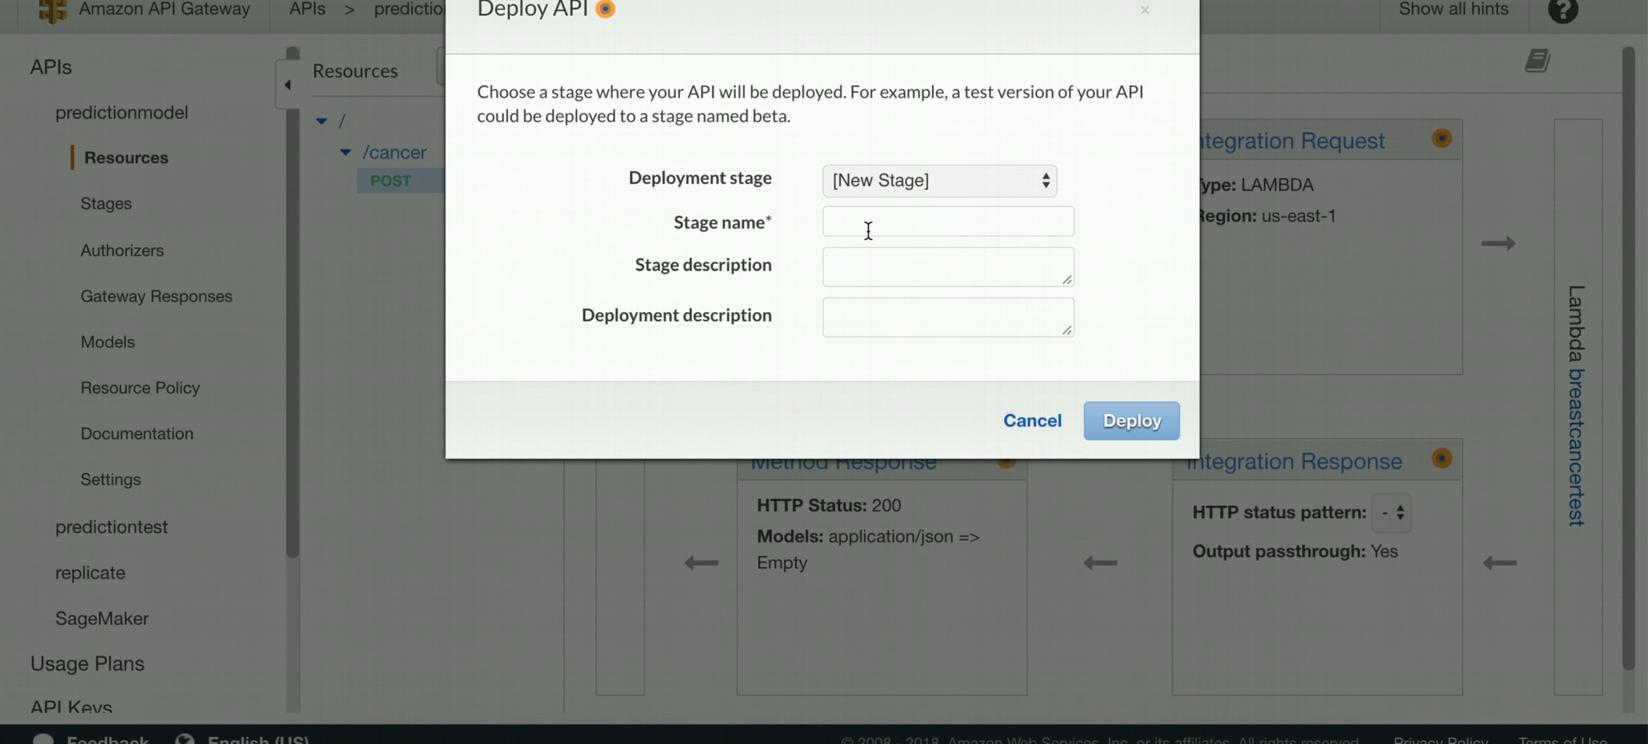
left_click(868, 230)
type("final")
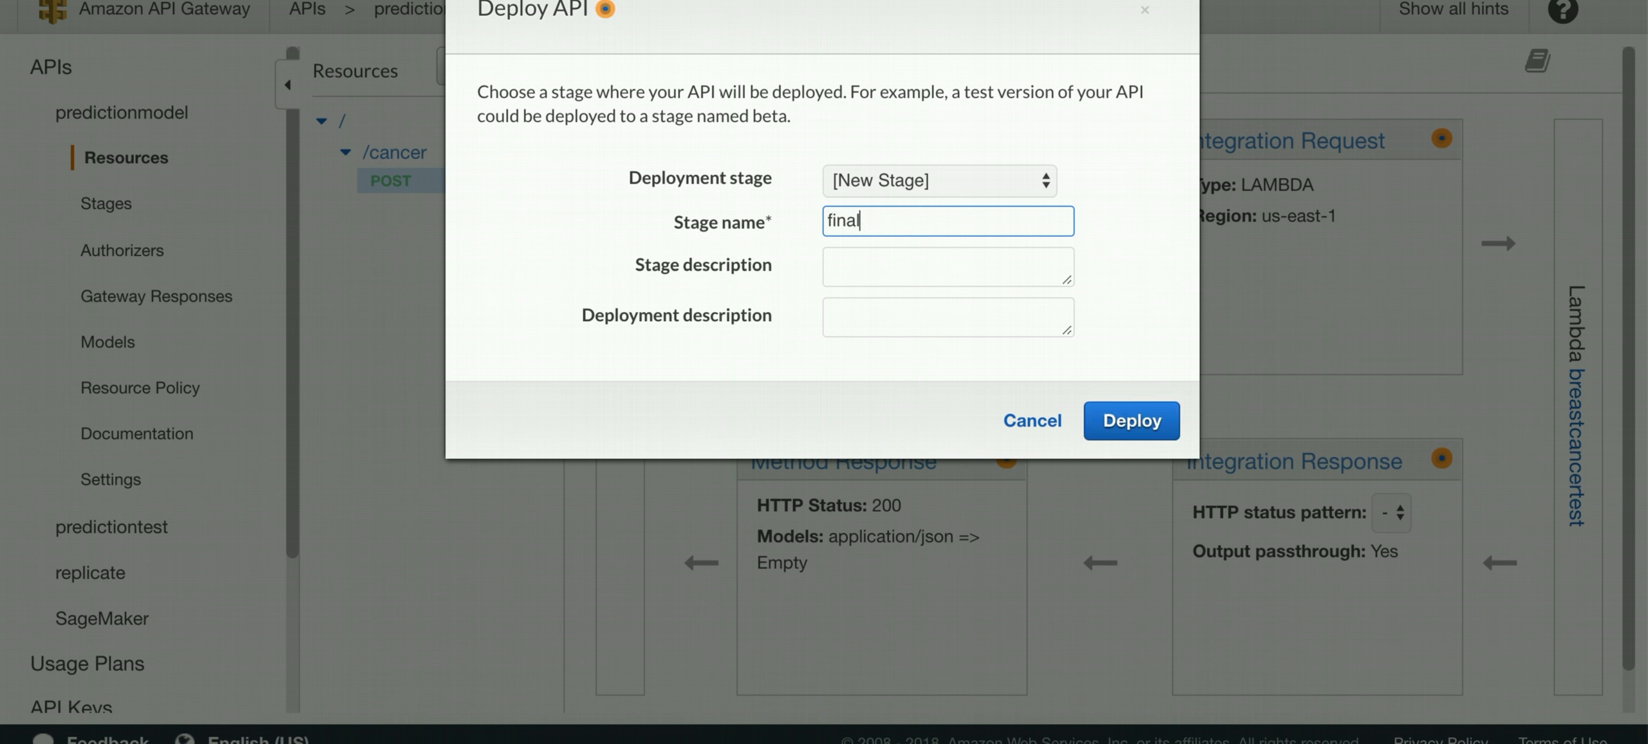
left_click(1103, 420)
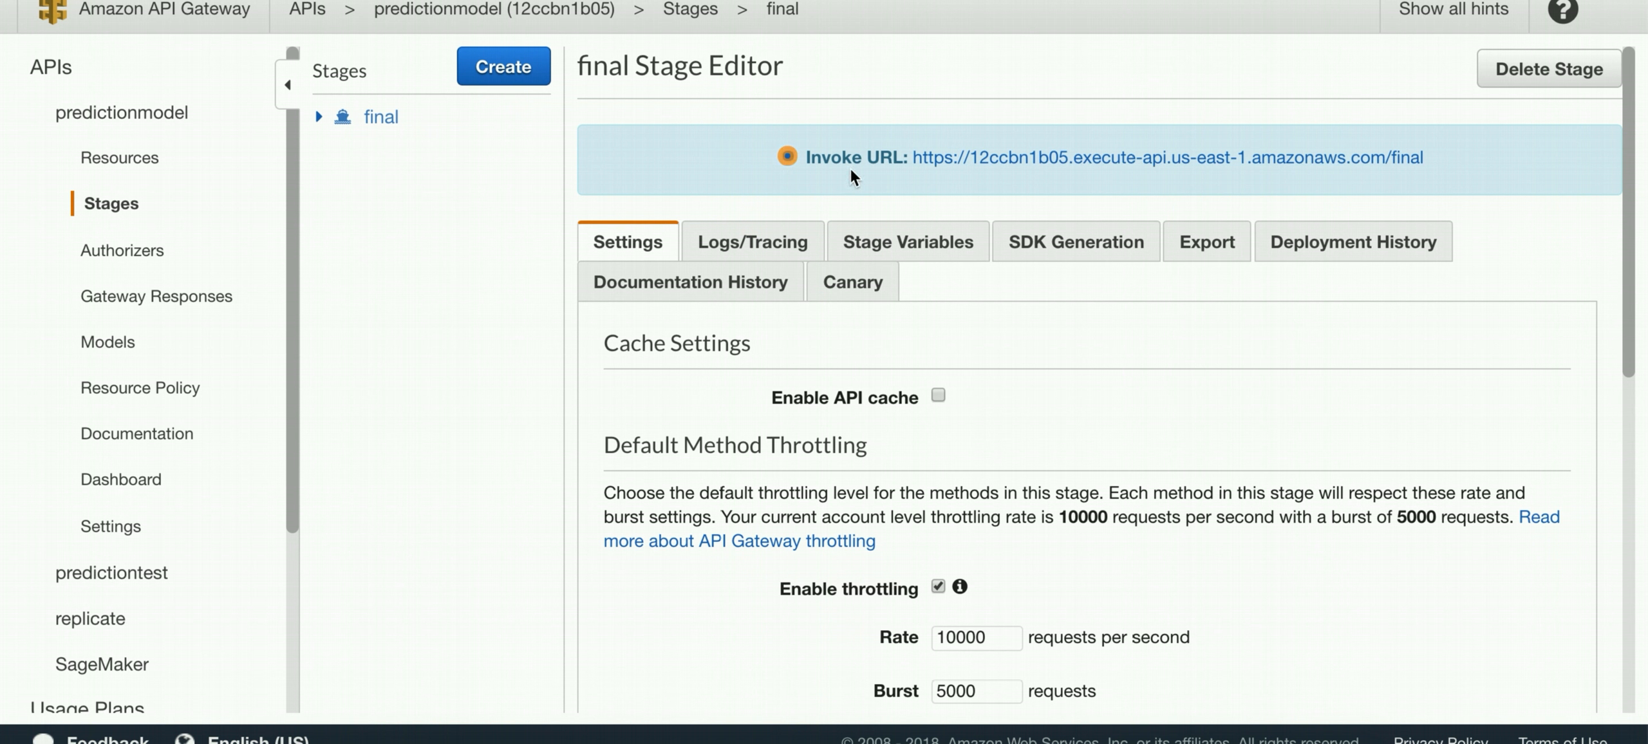
- Open the test page of the /cancer POST method and go to its request body
left_click(129, 168)
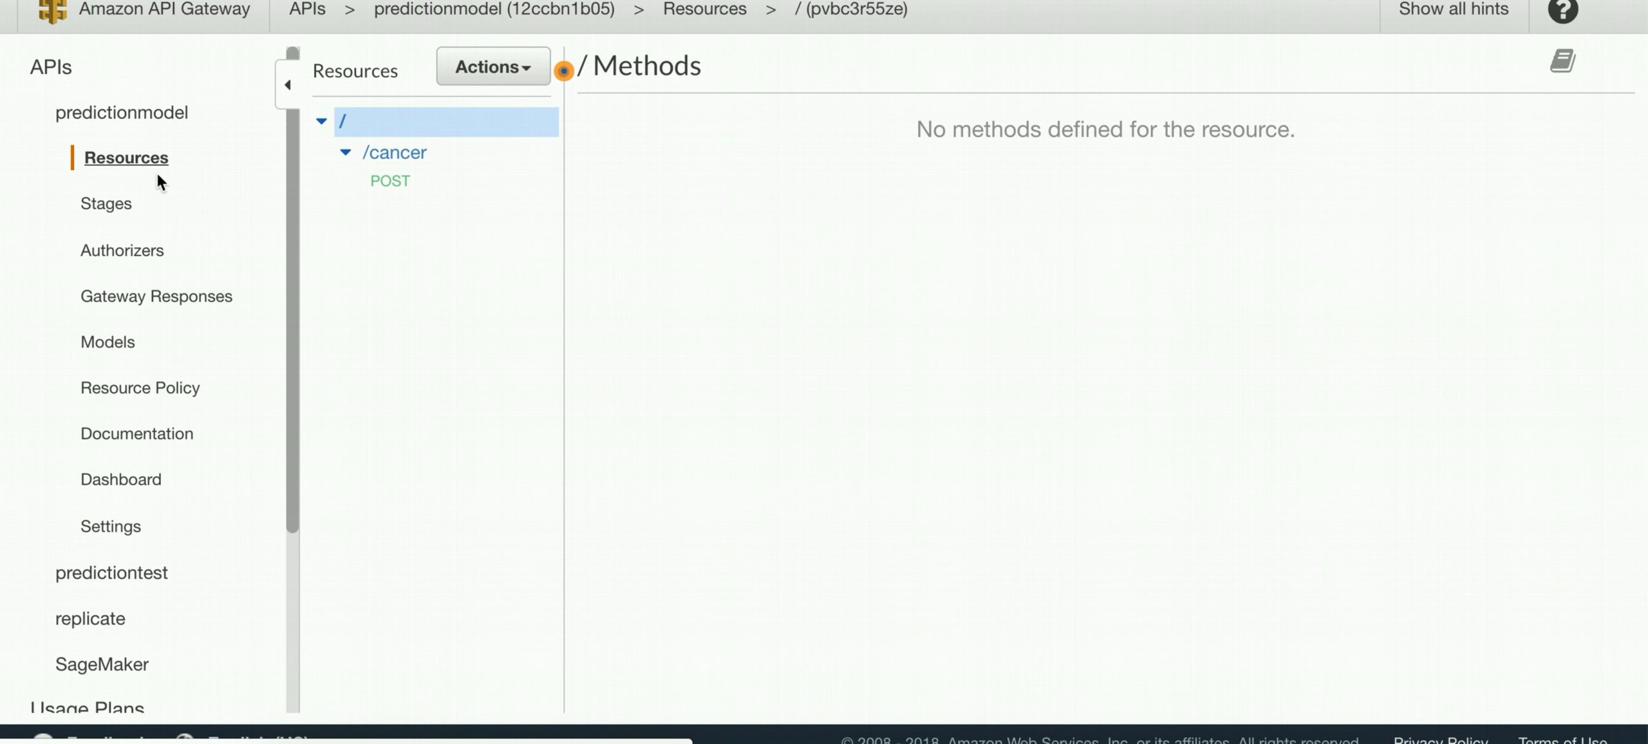
left_click(402, 187)
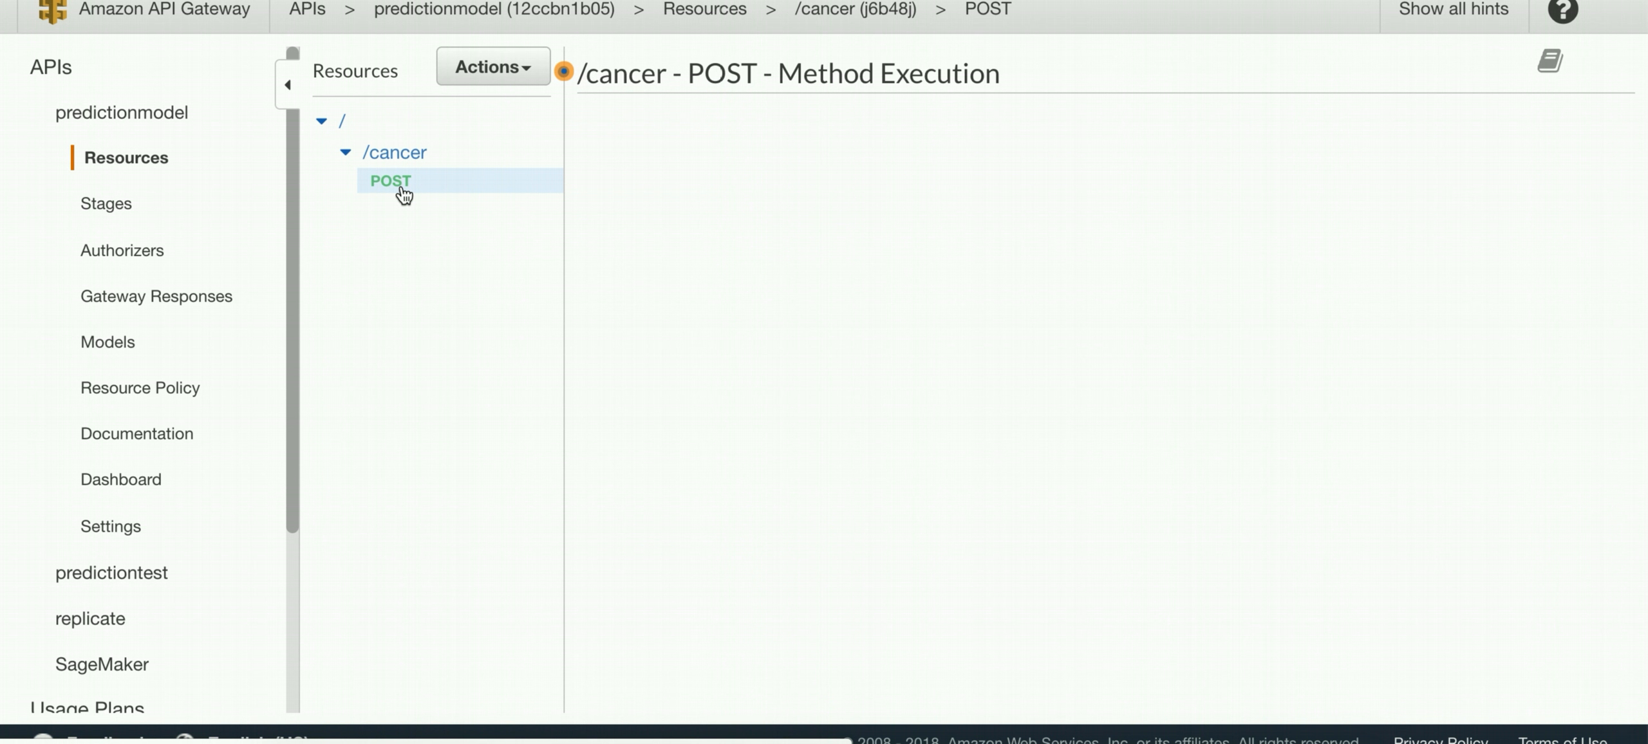
left_click(619, 193)
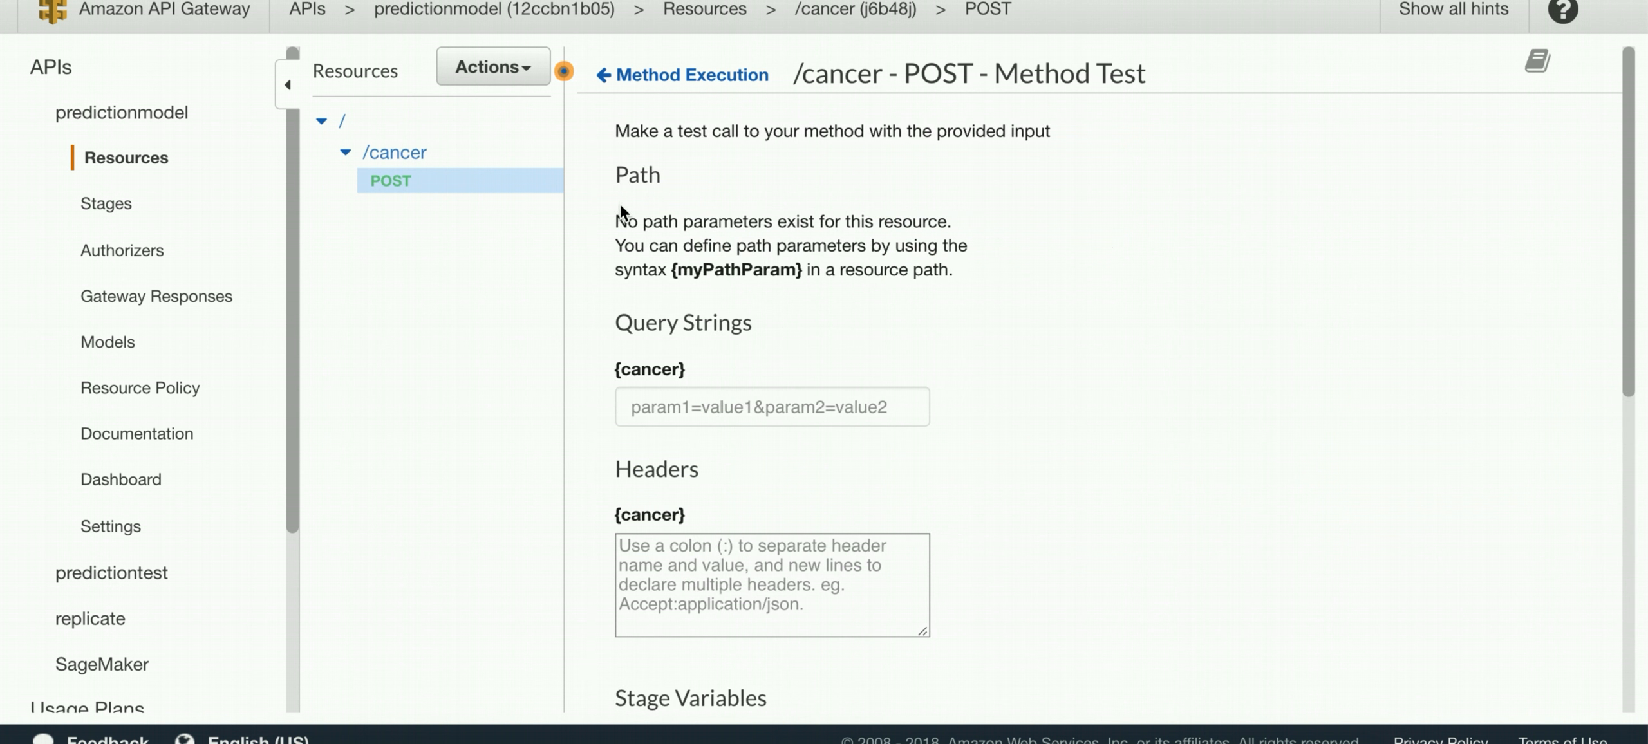
scroll(817, 499, "down", 8)
left_click(675, 322)
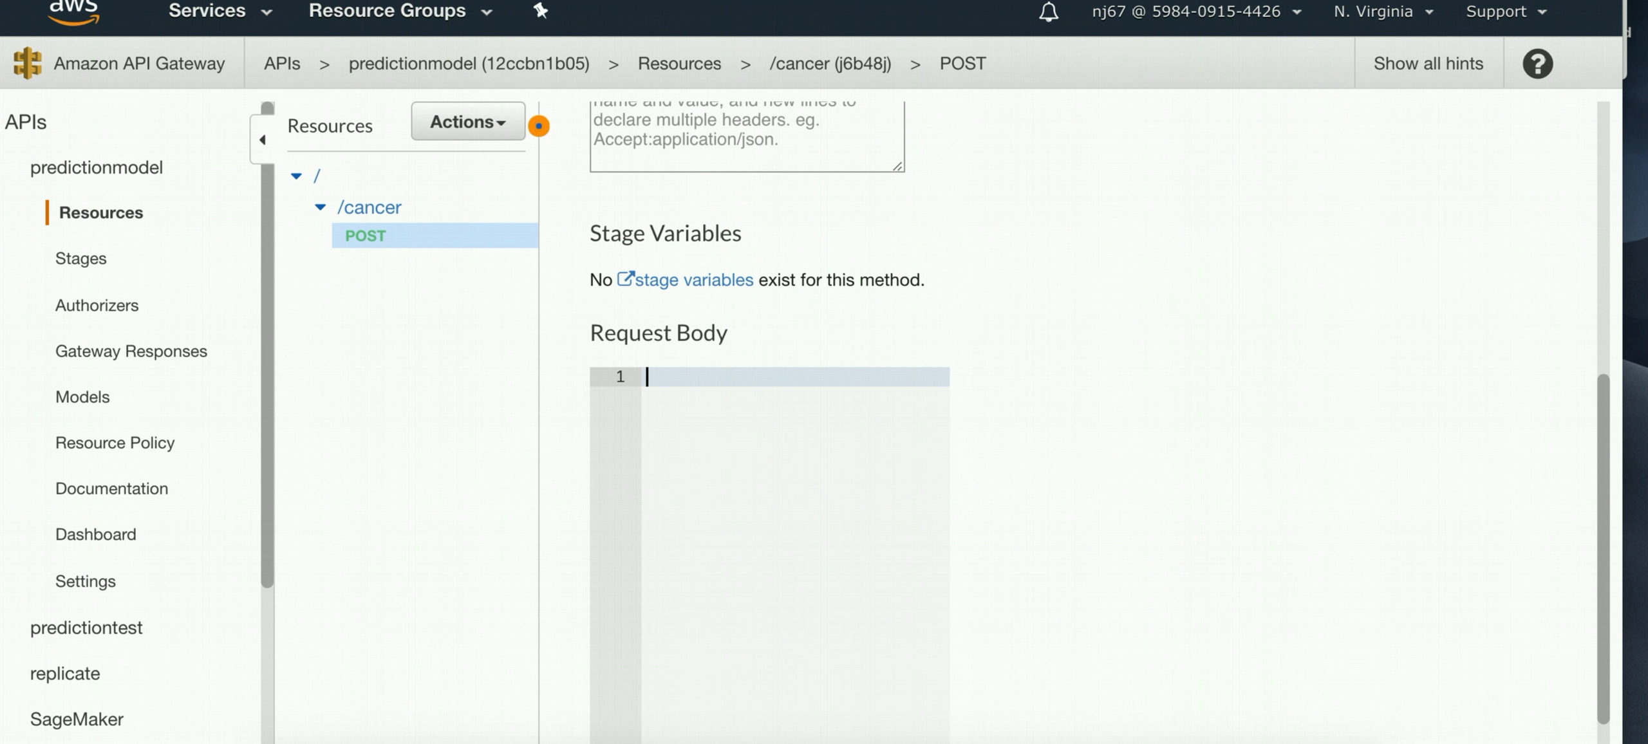
- Test the POST method with request body {"data":"1257815,5,1,3,1,2,2,1,1"} and inspect the response body
key("super+Tab")
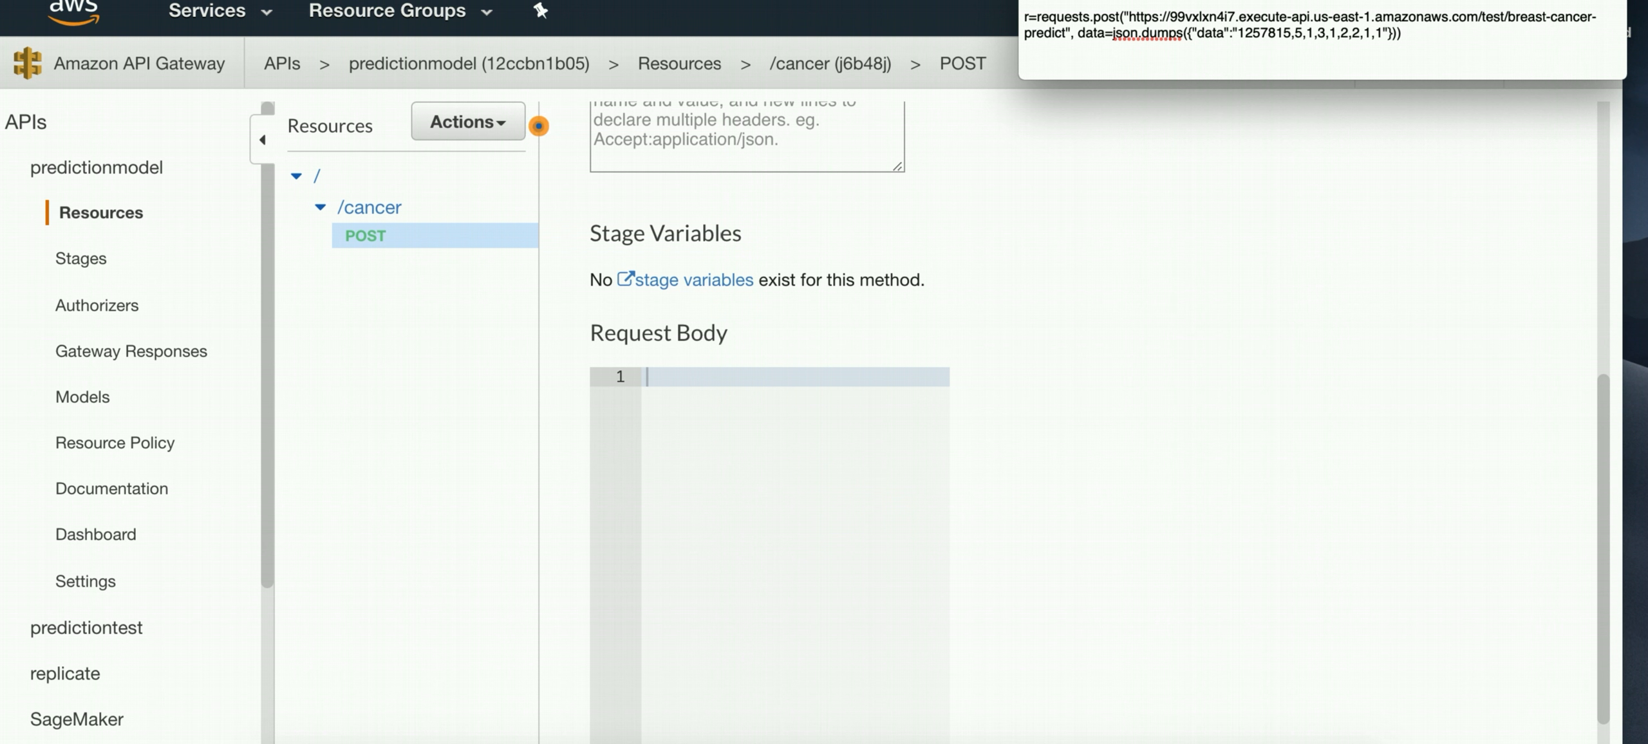
left_click(649, 379)
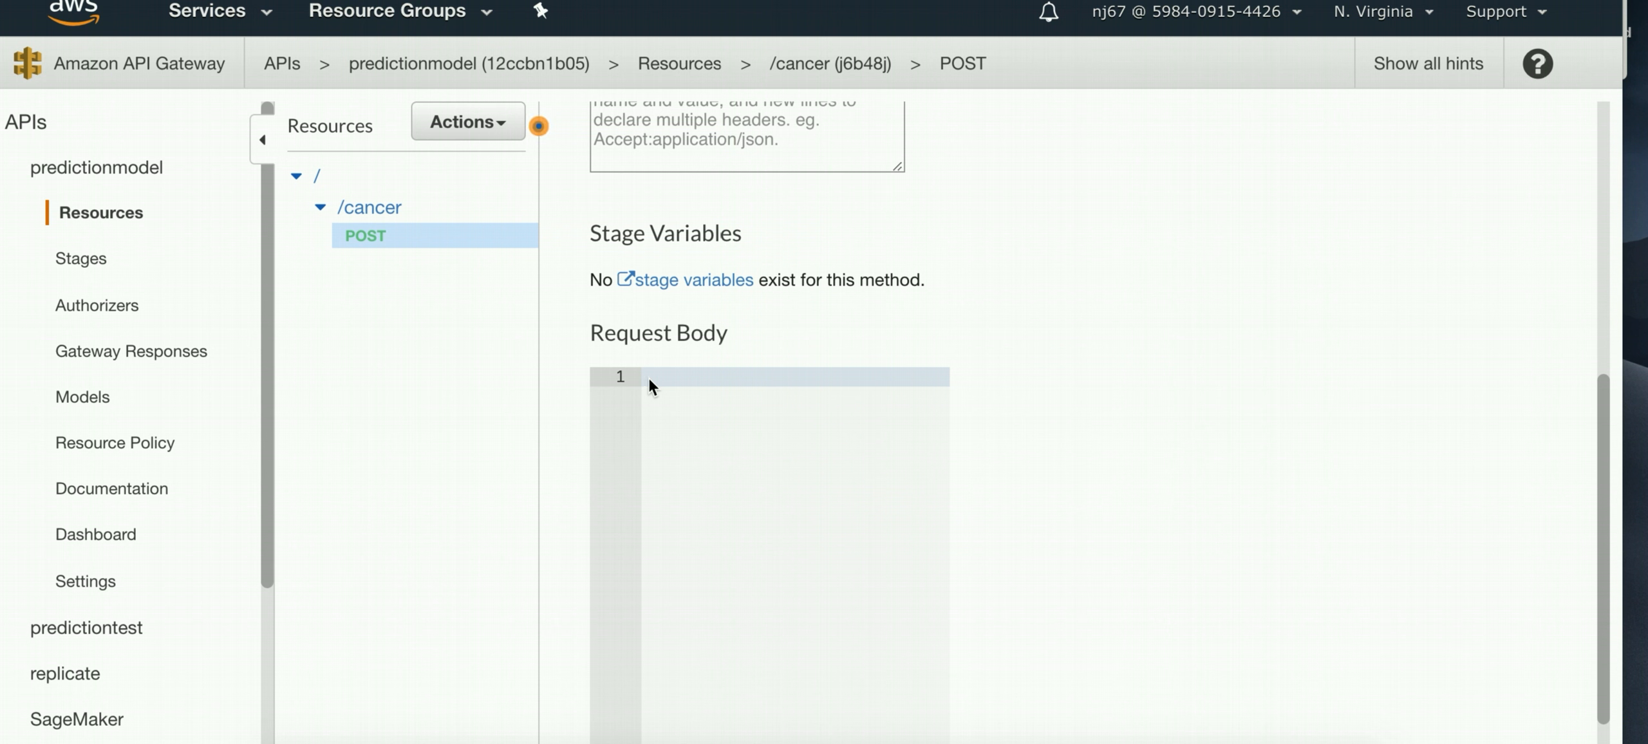
type("{\"data\":\"1257815,5,1,3,1,2,2,1,1\"}")
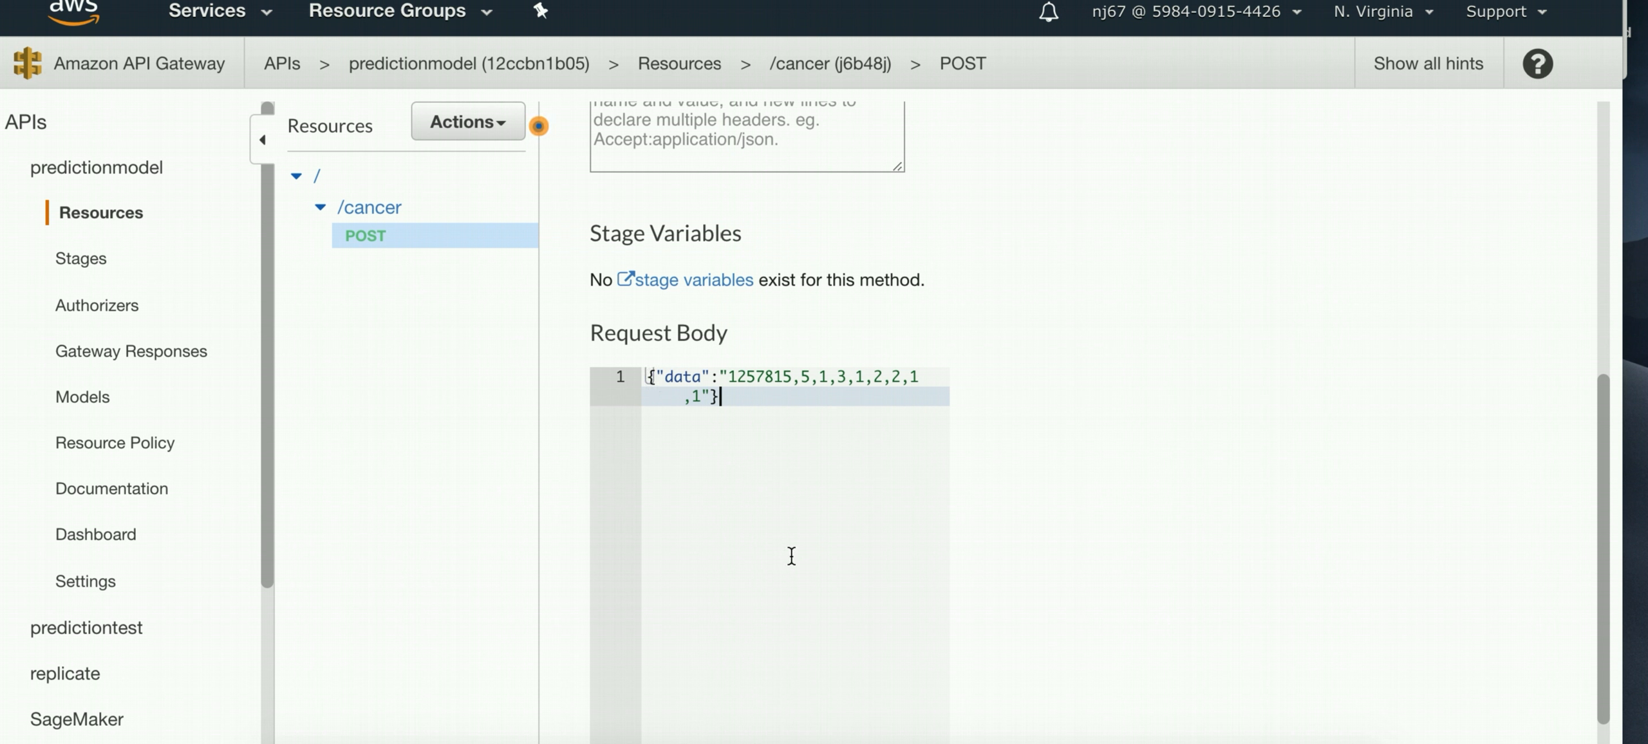
scroll(791, 556, "down", 1)
scroll(791, 556, "down", 1)
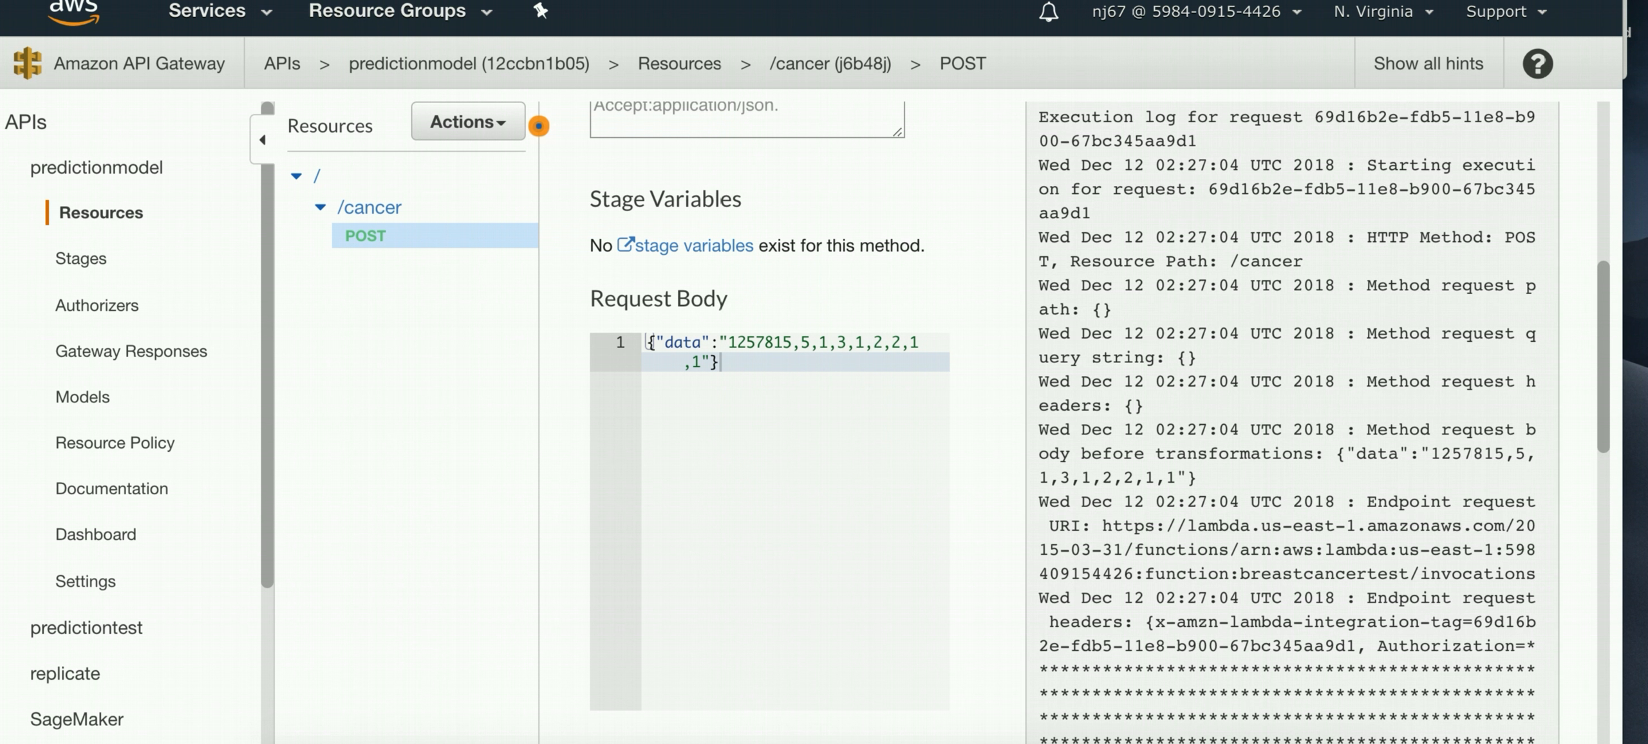
scroll(1107, 480, "up", 10)
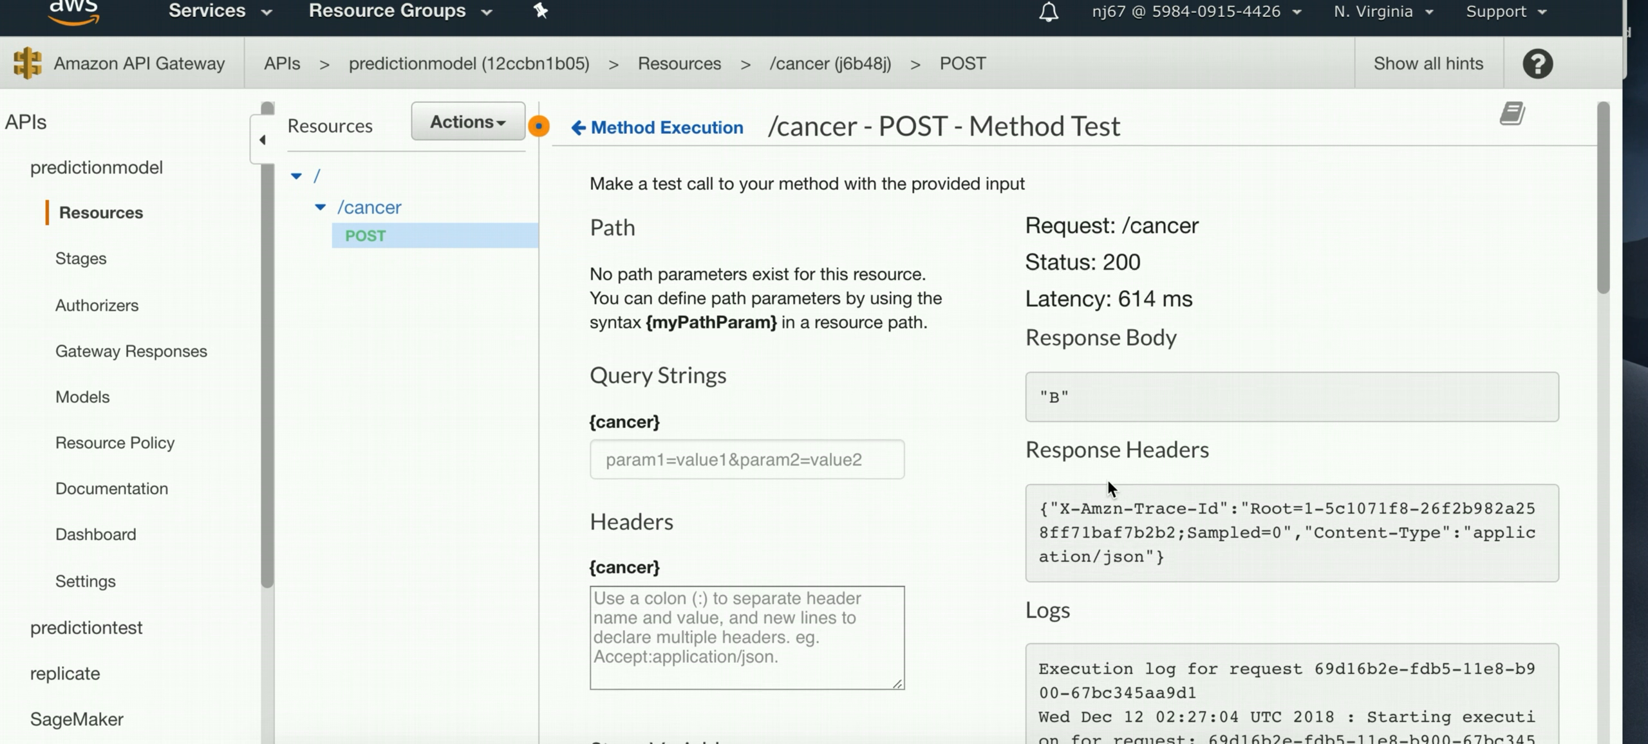
left_click_drag(1057, 389, 1035, 392)
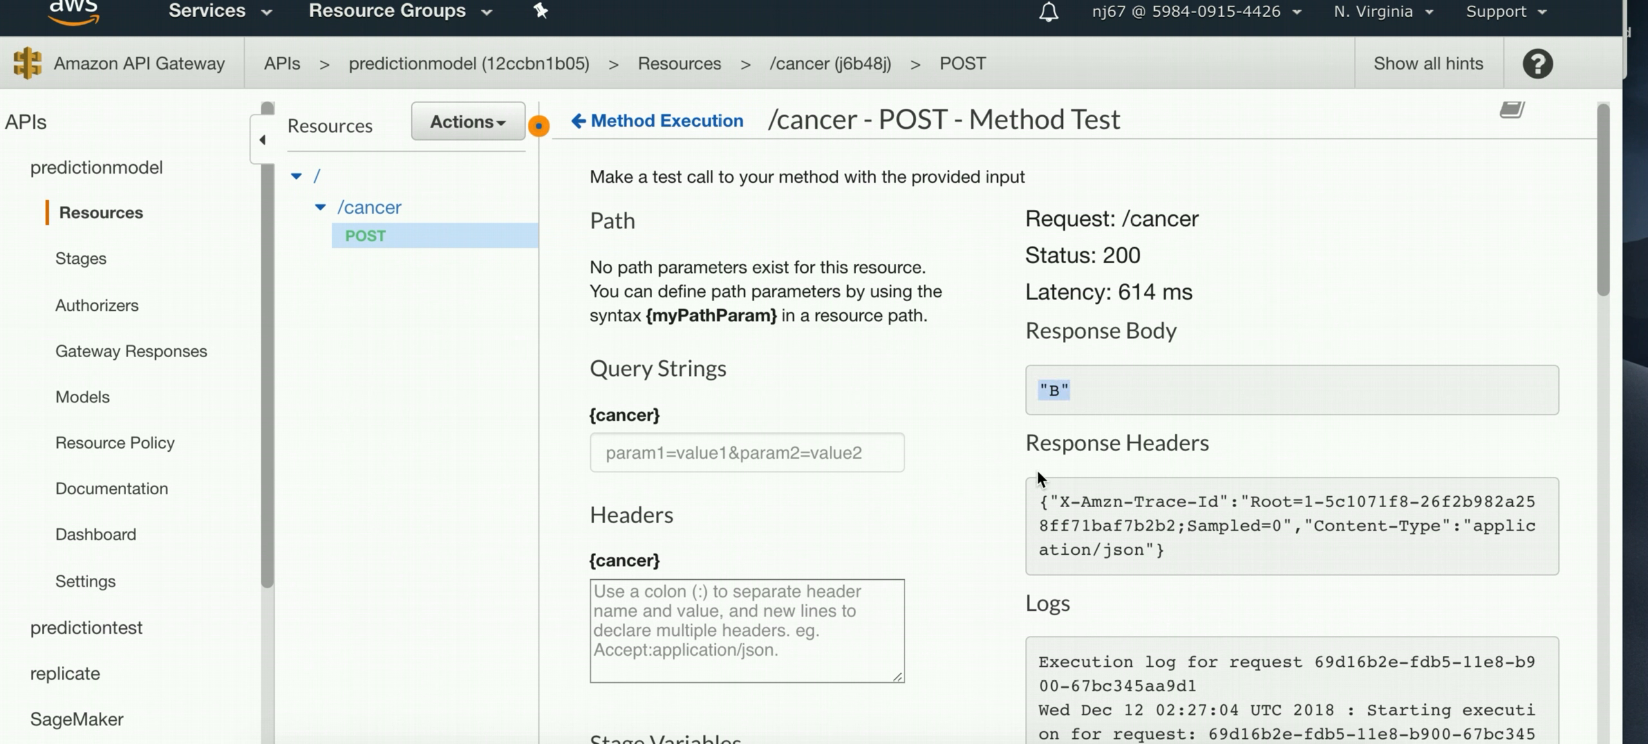
scroll(1078, 409, "down", 7)
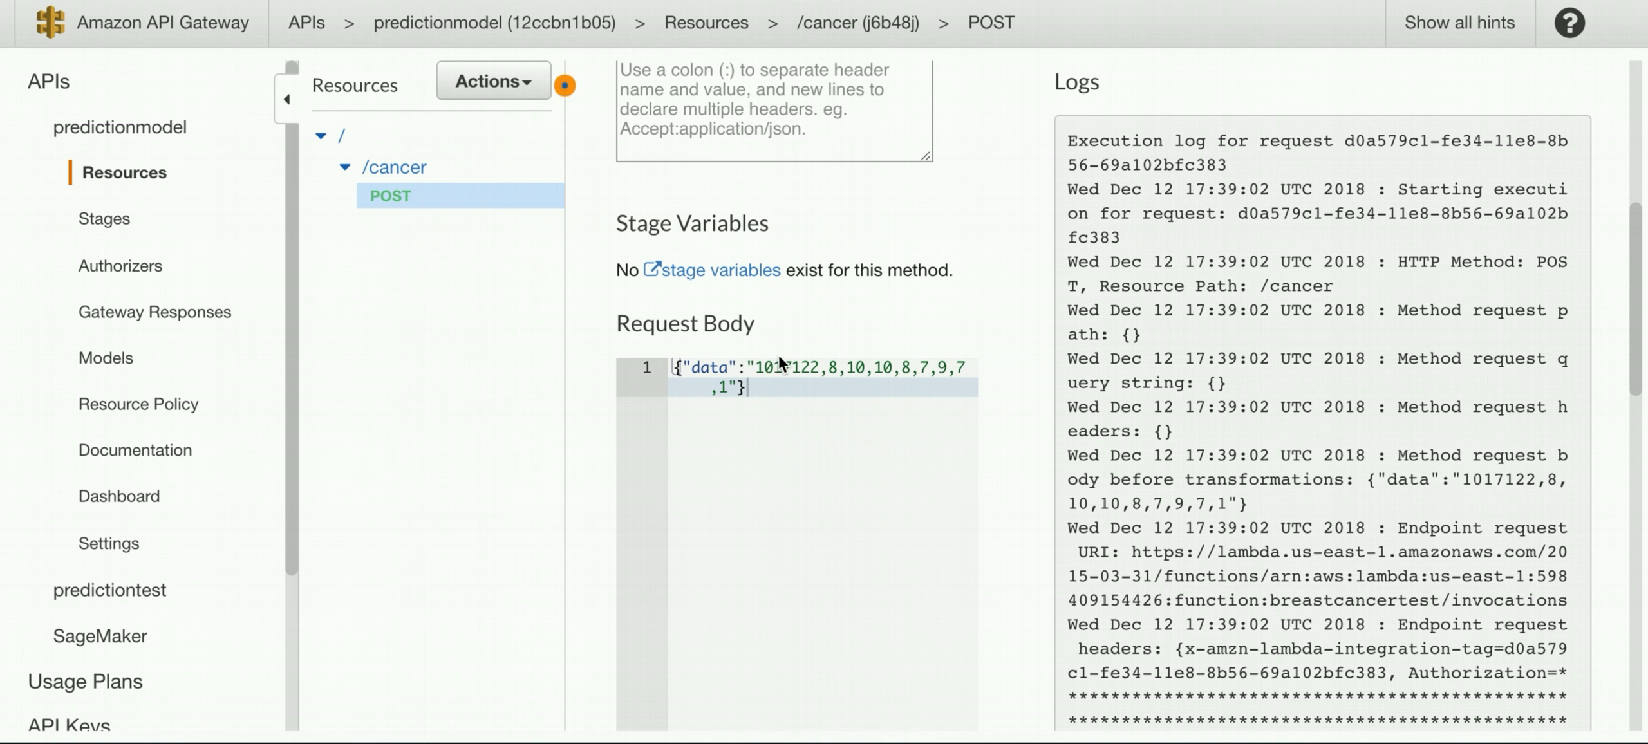
- Open the final stage of the predictionmodel API and copy its invoke URL
left_click(108, 222)
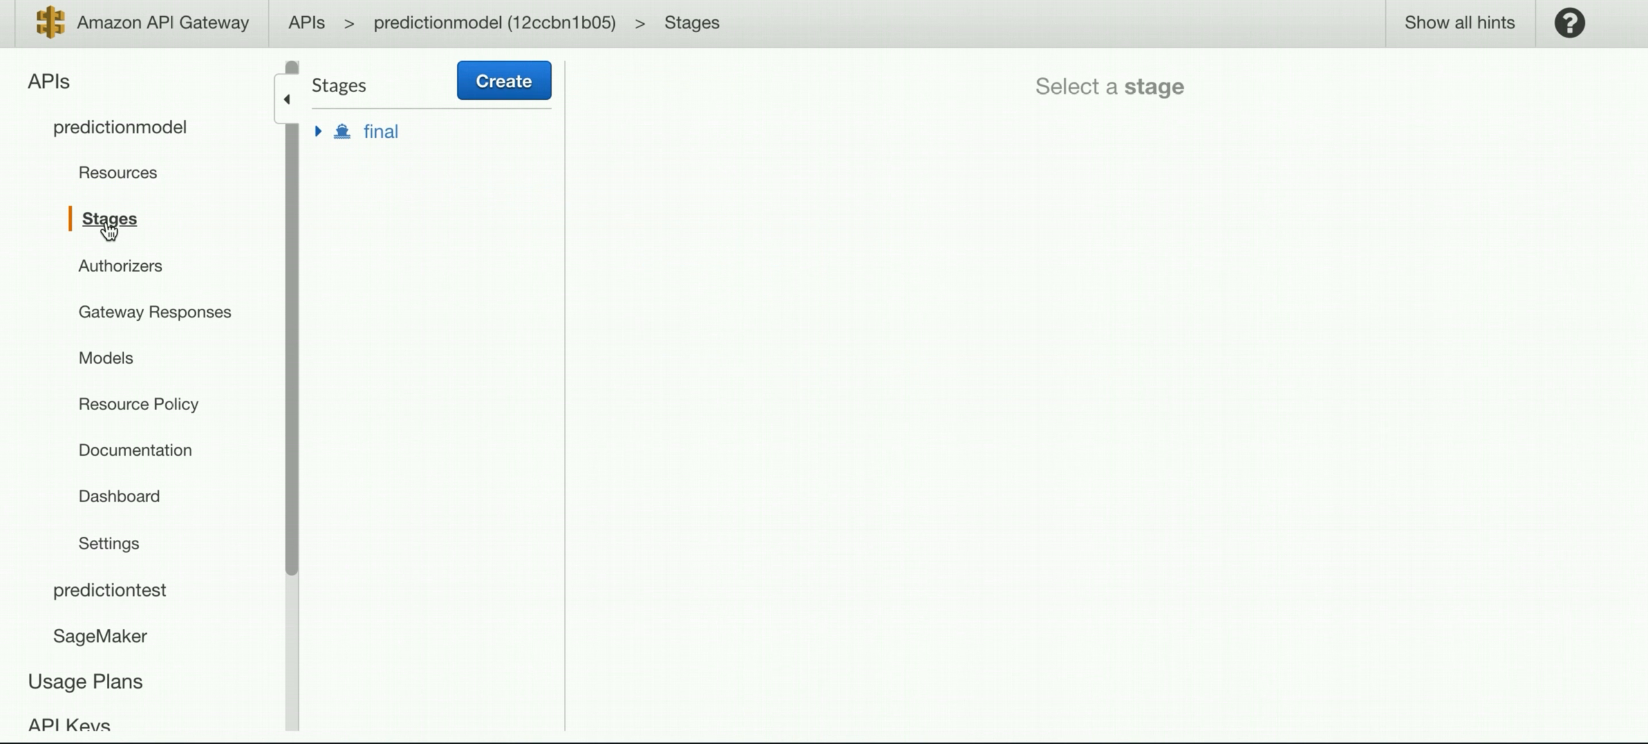
left_click(380, 133)
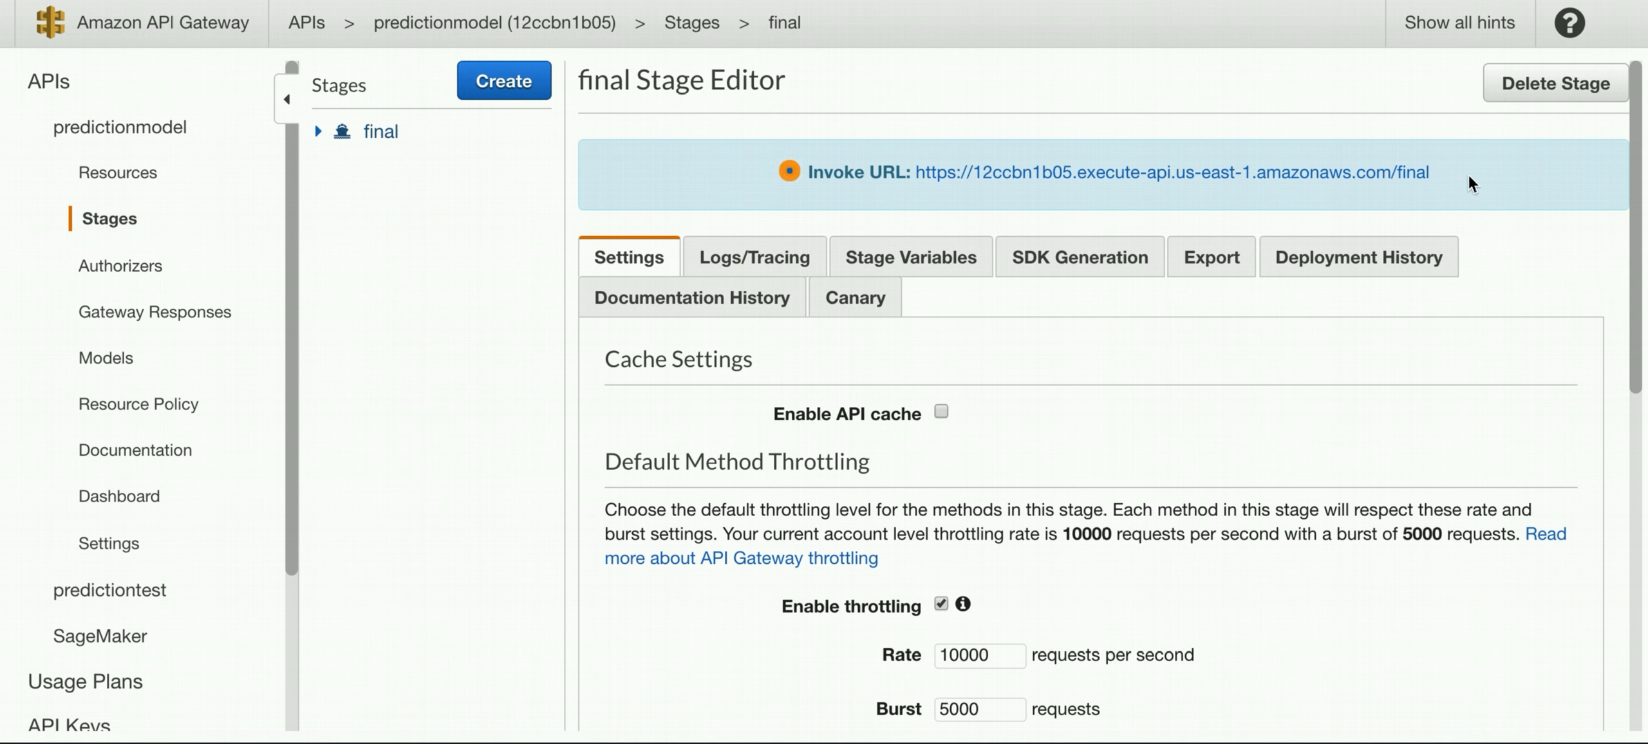
left_click_drag(1439, 178, 910, 183)
key("super+c")
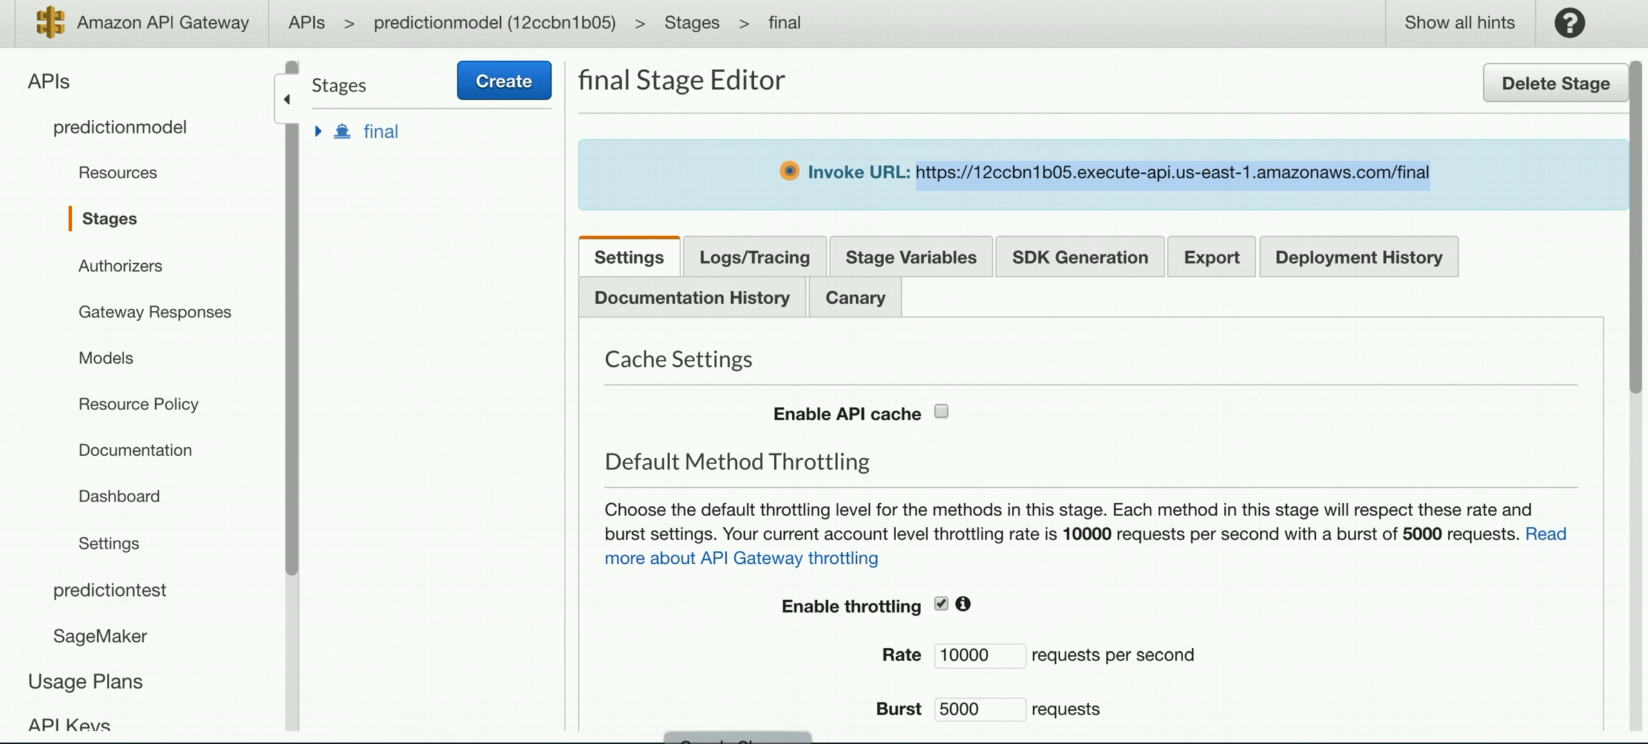
left_click(701, 740)
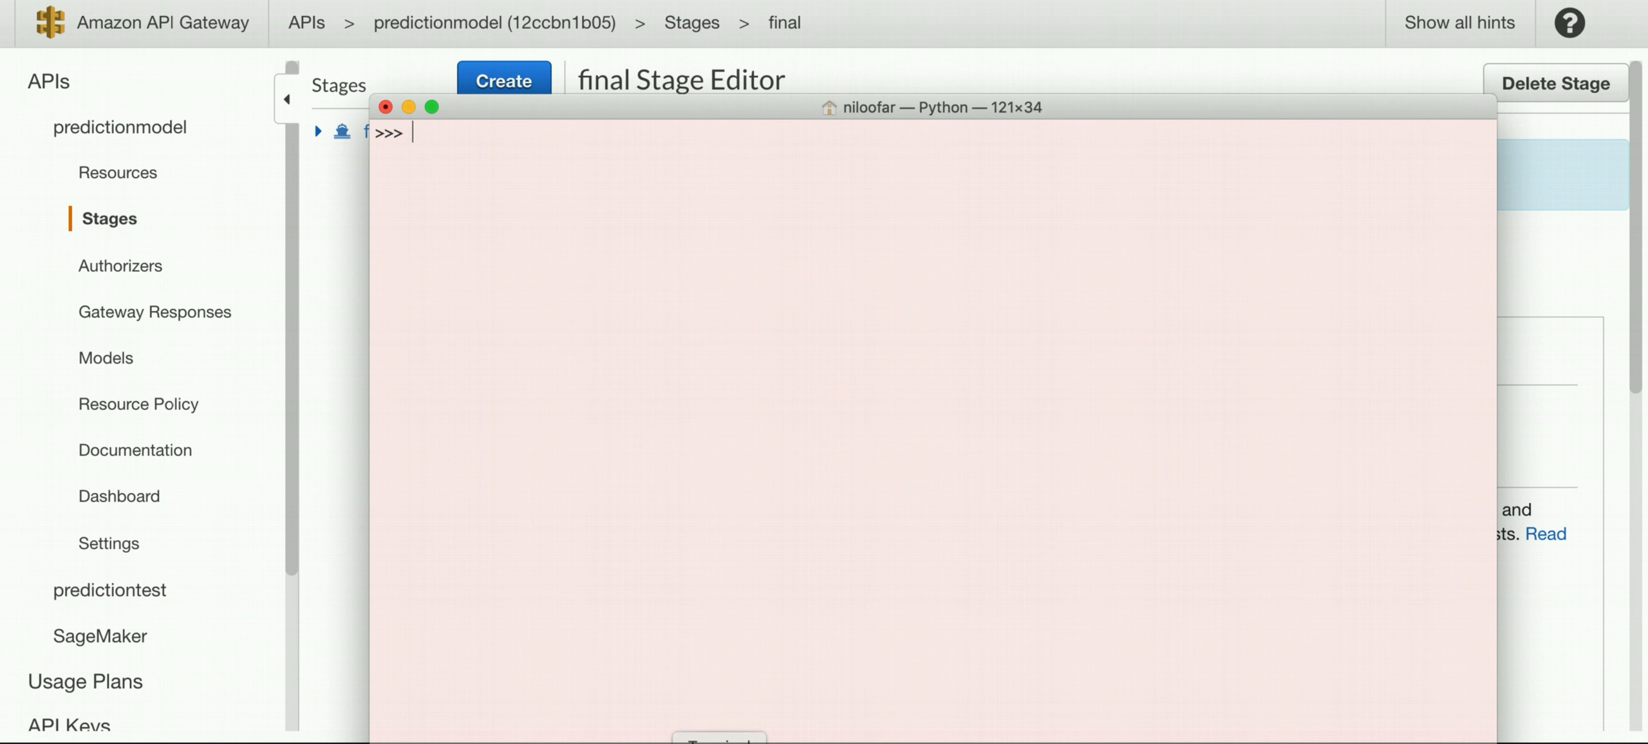
type("r=requests.post(\"https://99vxlxn4i7.execute-api.us-east-1.amazonaws.com/test/breast-cancer-predict\", data=json.dumps({\"data\":\"1017122,8,10,10,8,7,9,7,1\"}))")
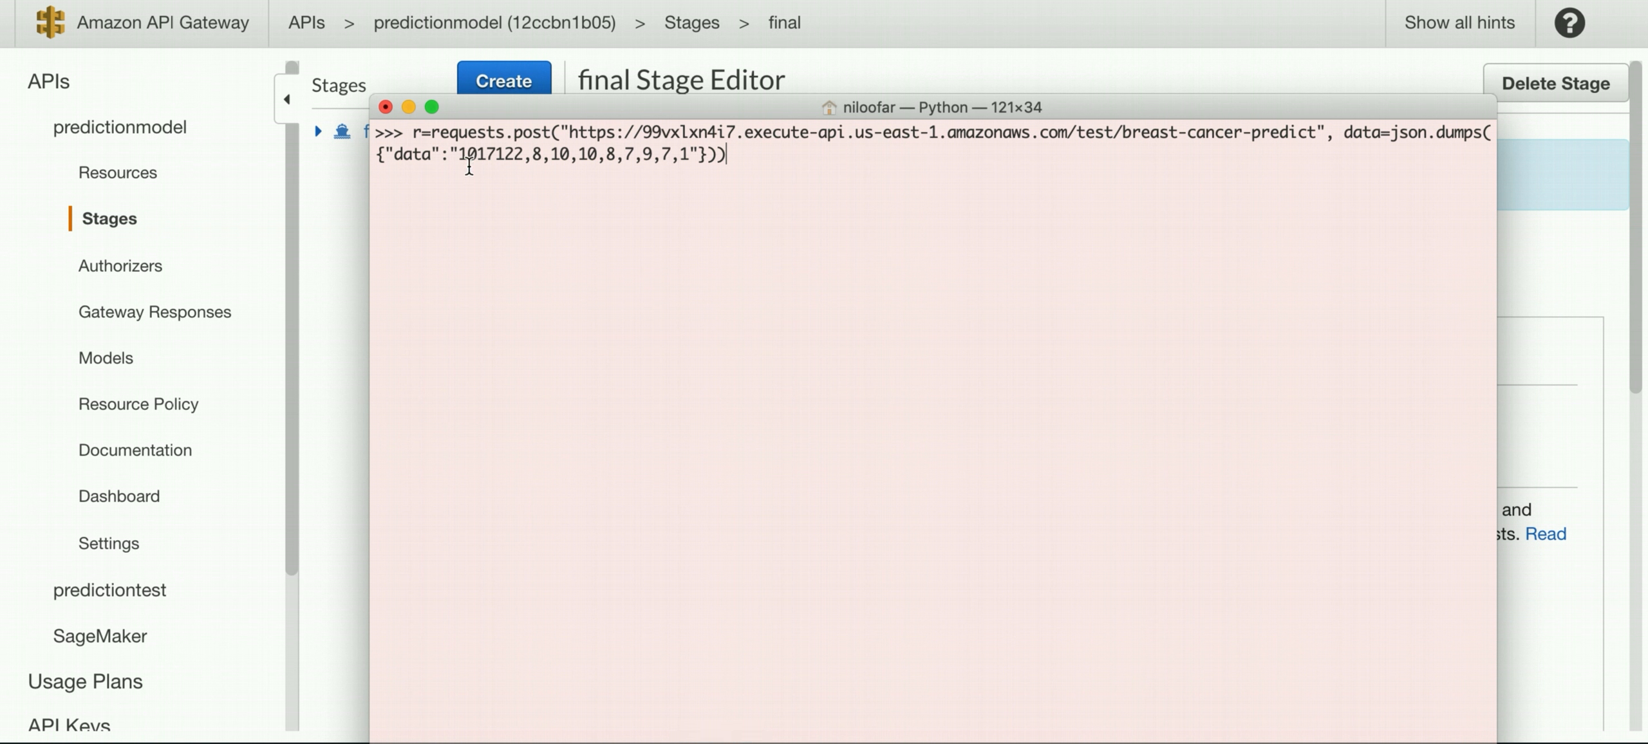
key("Left")
key("Left")
key("Left")
key("Left")
key("Left")
key("Left")
key("Left")
key("BackSpace")
key("BackSpace")
key("BackSpace")
key("BackSpace")
key("BackSpace")
key("BackSpace")
key("BackSpace")
key("BackSpace")
key("BackSpace")
key("BackSpace")
key("BackSpace")
key("BackSpace")
key("BackSpace")
key("BackSpace")
key("BackSpace")
key("BackSpace")
key("BackSpace")
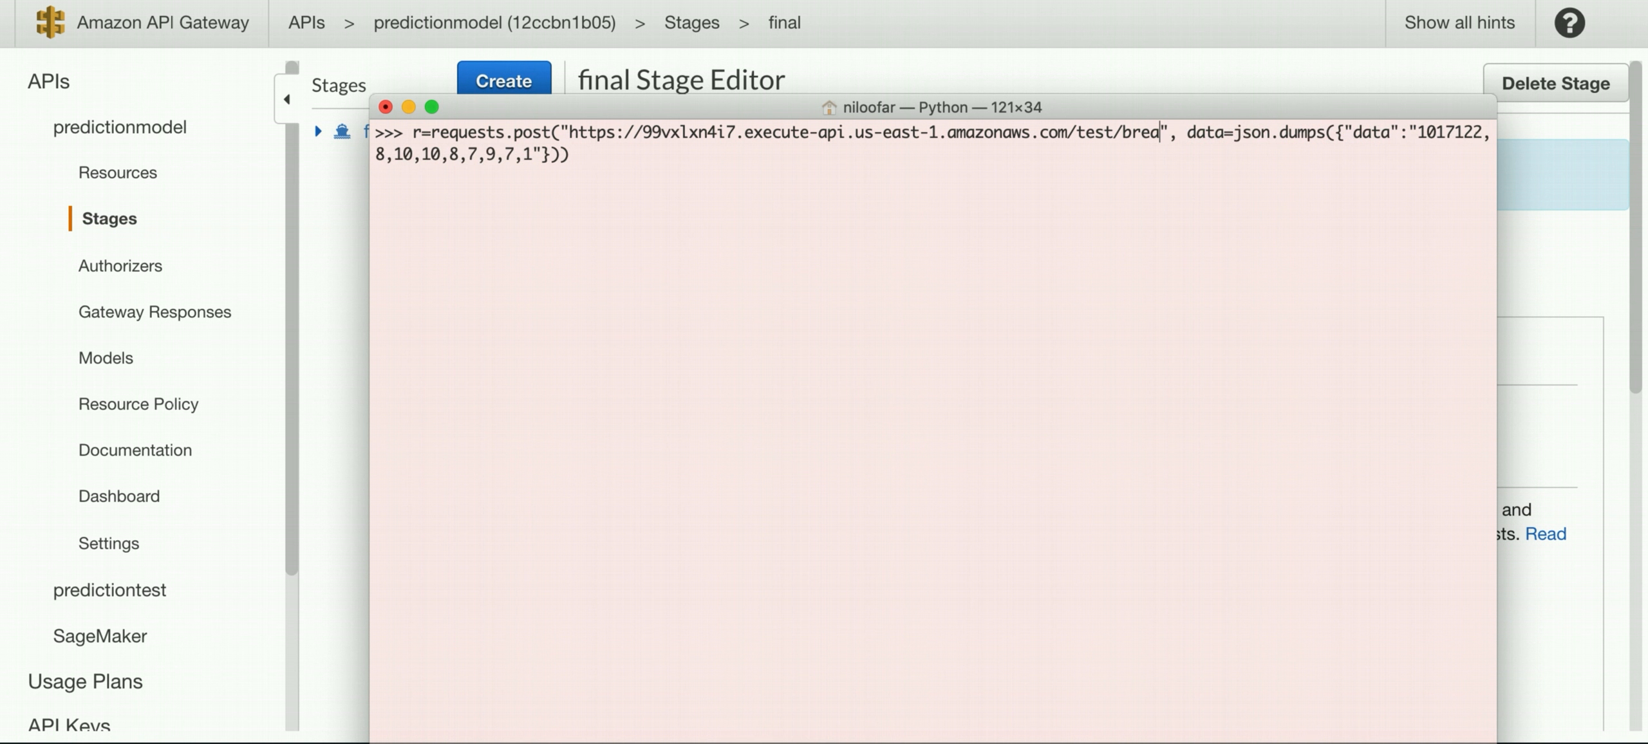
key("BackSpace")
key("BackSpace")
key("BackSpace")
key("BackSpace")
key("BackSpace")
key("BackSpace")
key("BackSpace")
key("BackSpace")
key("BackSpace")
key("BackSpace")
key("BackSpace")
key("BackSpace")
key("BackSpace")
key("BackSpace")
key("BackSpace")
key("BackSpace")
key("BackSpace")
key("BackSpace")
key("BackSpace")
key("BackSpace")
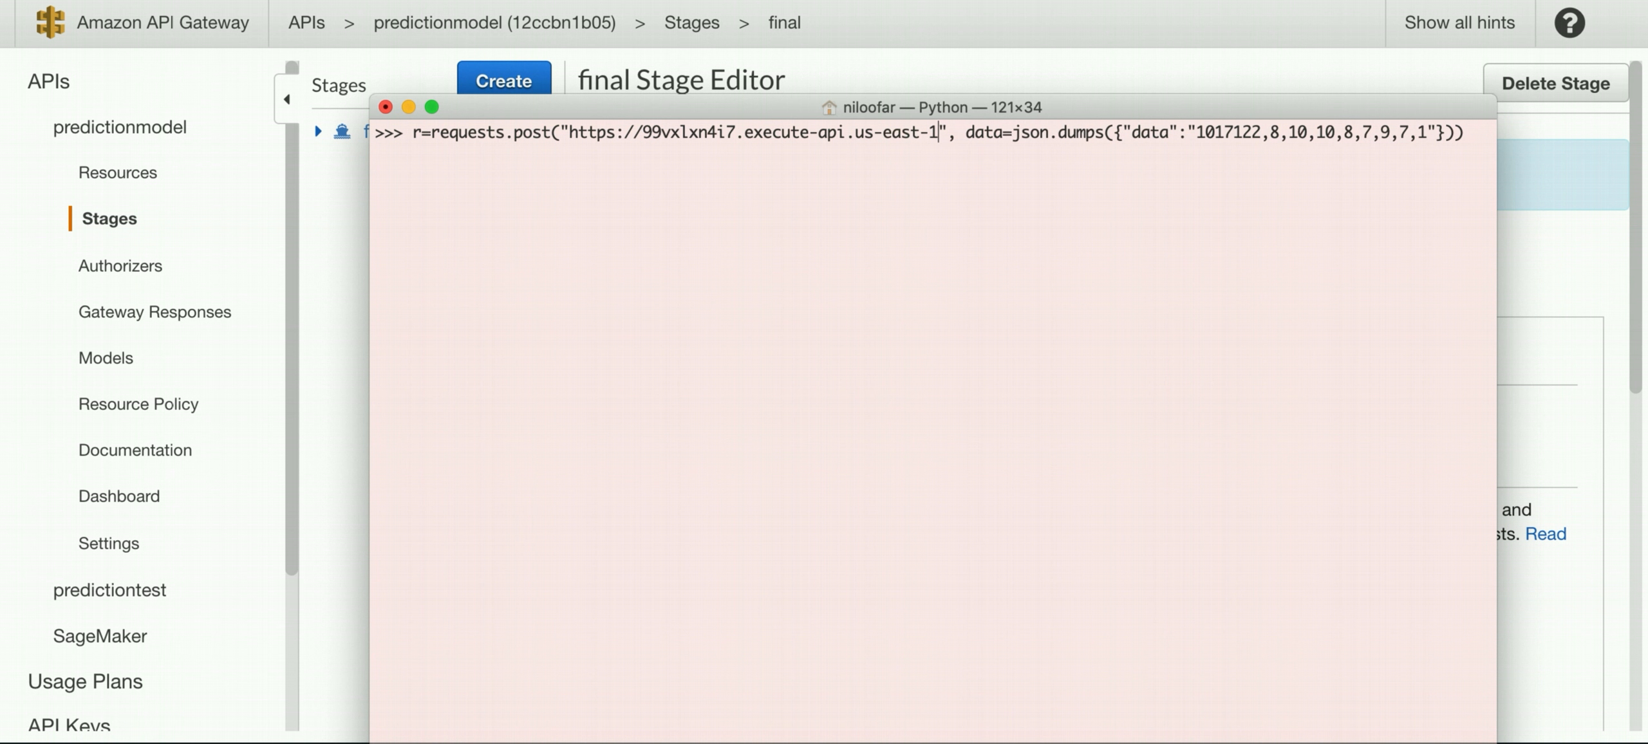
key("BackSpace")
key("BackSpace")
key("BackSpace")
key("BackSpace")
key("BackSpace")
key("BackSpace")
key("BackSpace")
key("BackSpace")
key("BackSpace")
key("BackSpace")
key("BackSpace")
key("BackSpace")
key("BackSpace")
key("BackSpace")
key("BackSpace")
key("BackSpace")
key("BackSpace")
key("BackSpace")
key("BackSpace")
key("BackSpace")
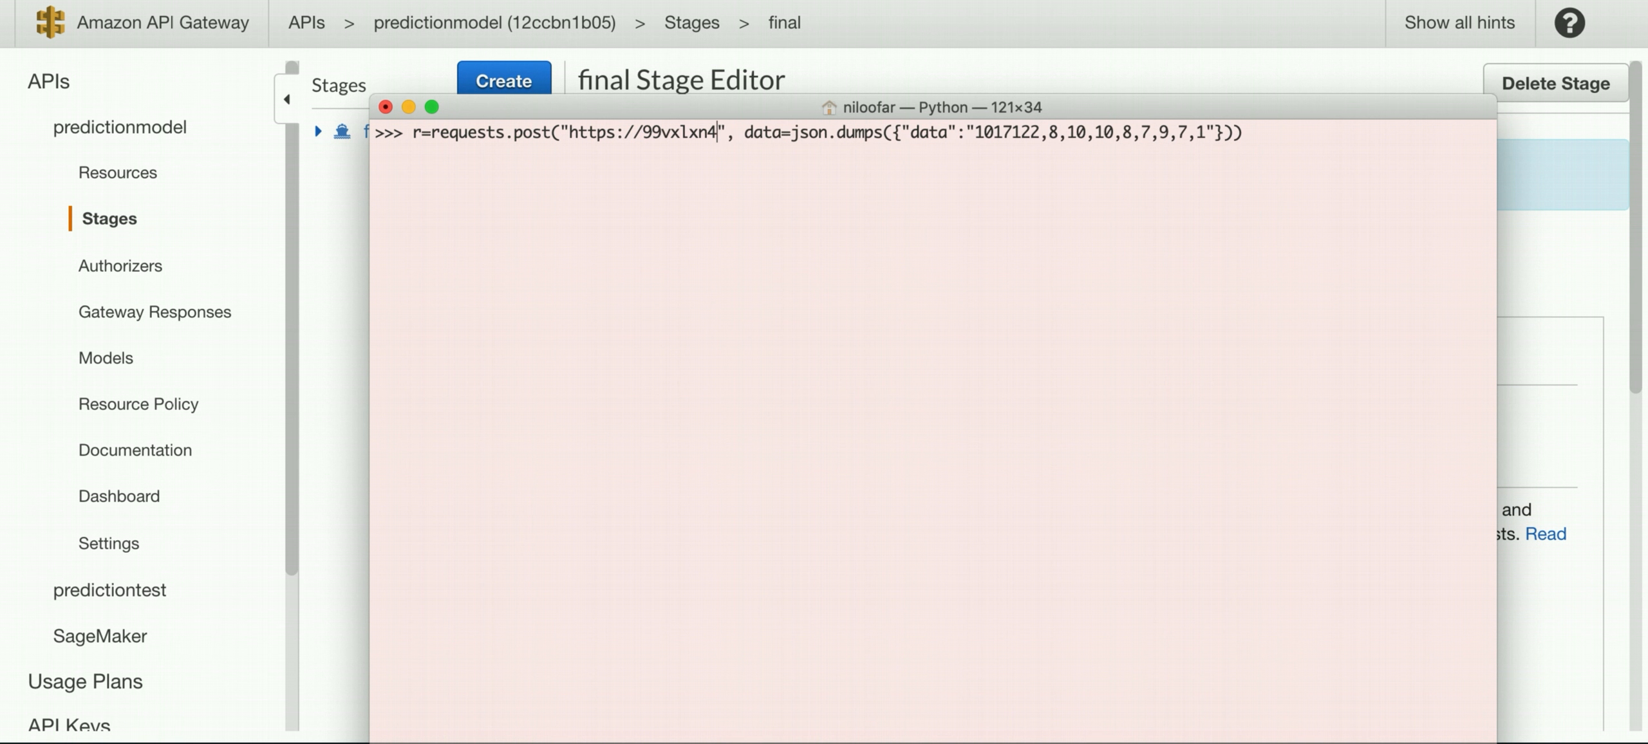
key("BackSpace")
key("BackSpace")
key("BackSpace")
key("BackSpace")
key("BackSpace")
key("BackSpace")
key("BackSpace")
key("BackSpace")
key("BackSpace")
key("BackSpace")
key("BackSpace")
key("BackSpace")
key("BackSpace")
key("BackSpace")
key("BackSpace")
key("BackSpace")
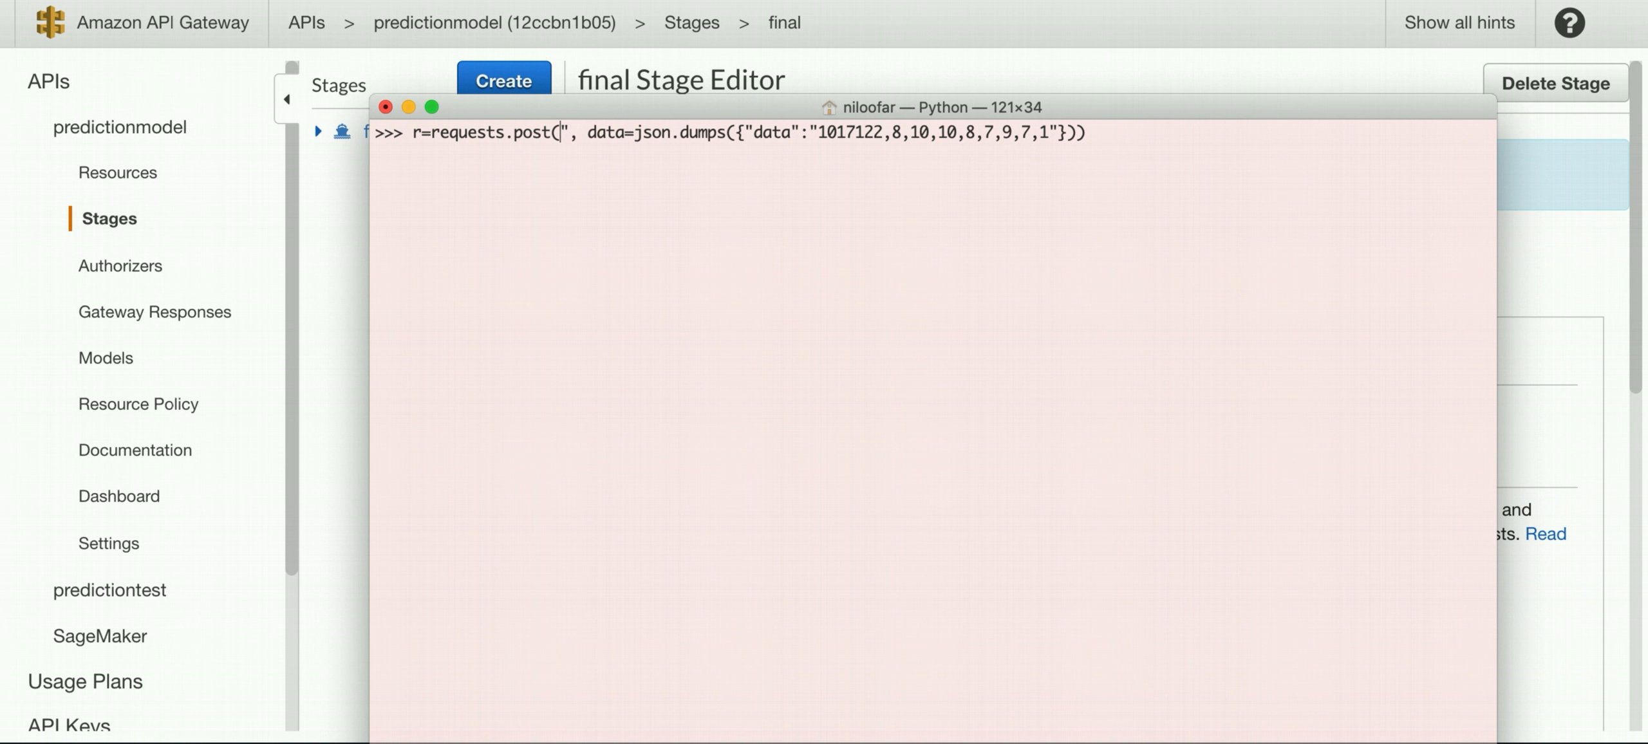
type("\"")
key("super+v")
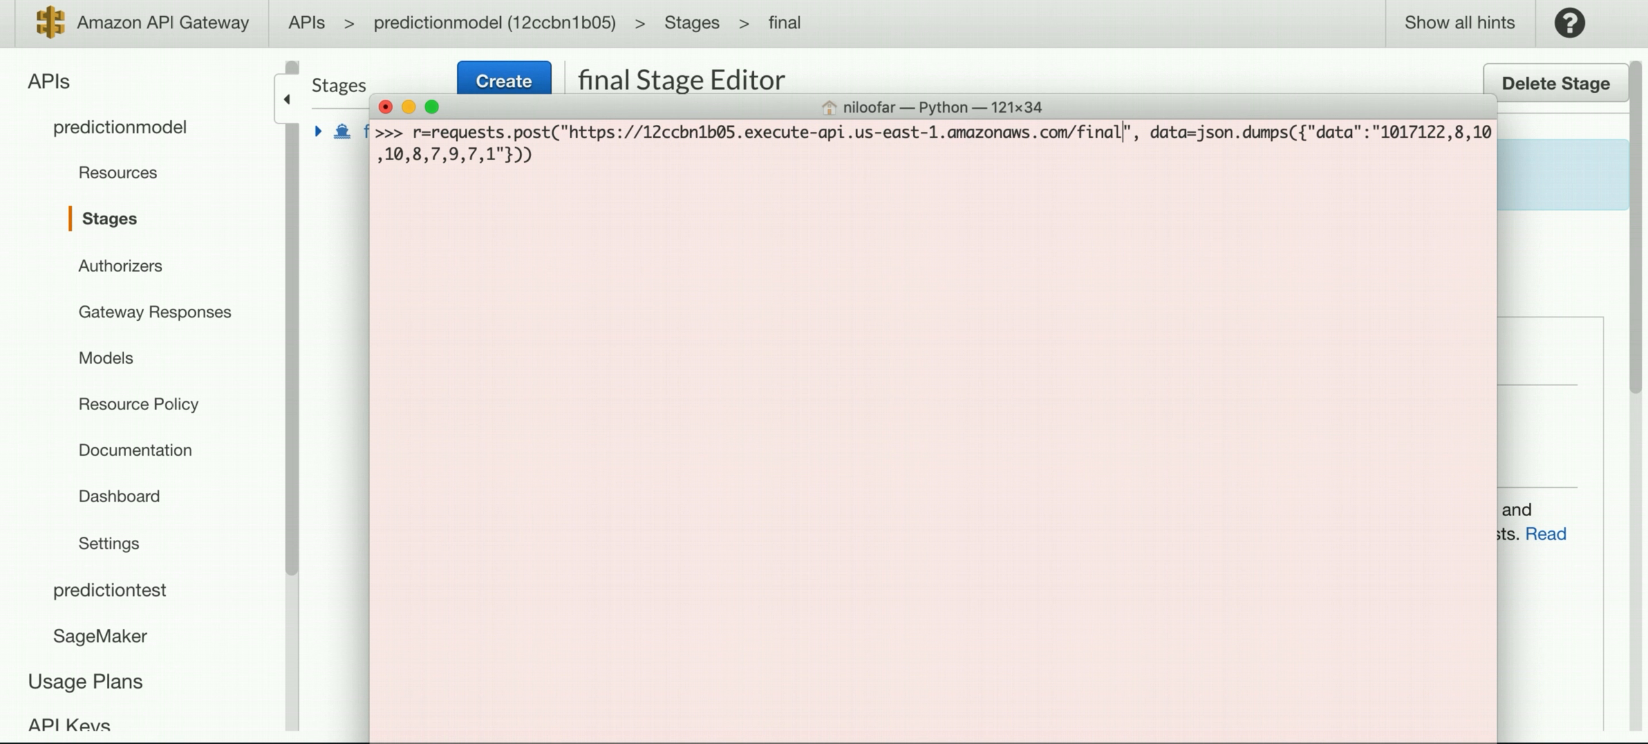
type("/")
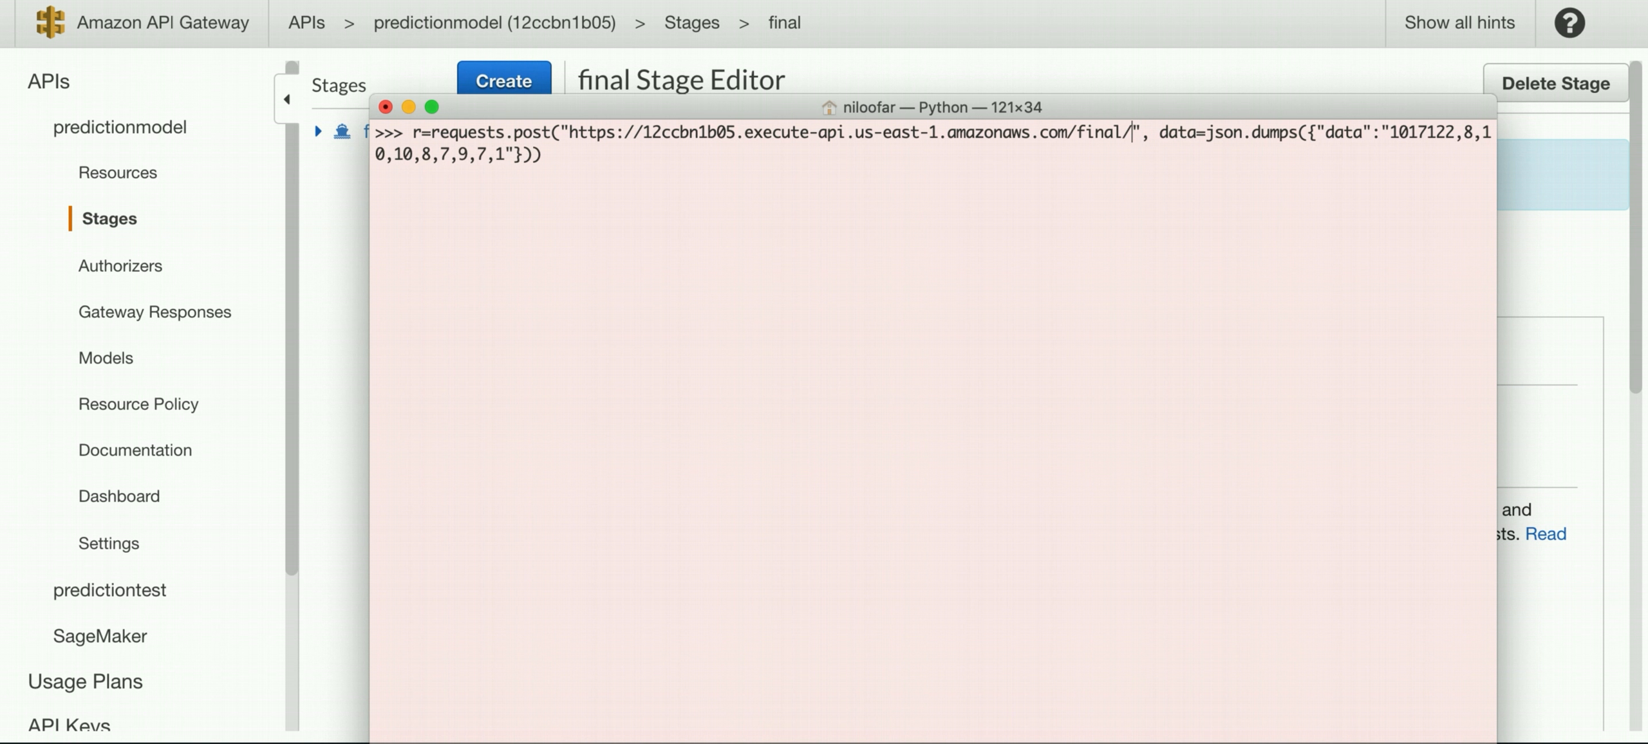
type("cancer")
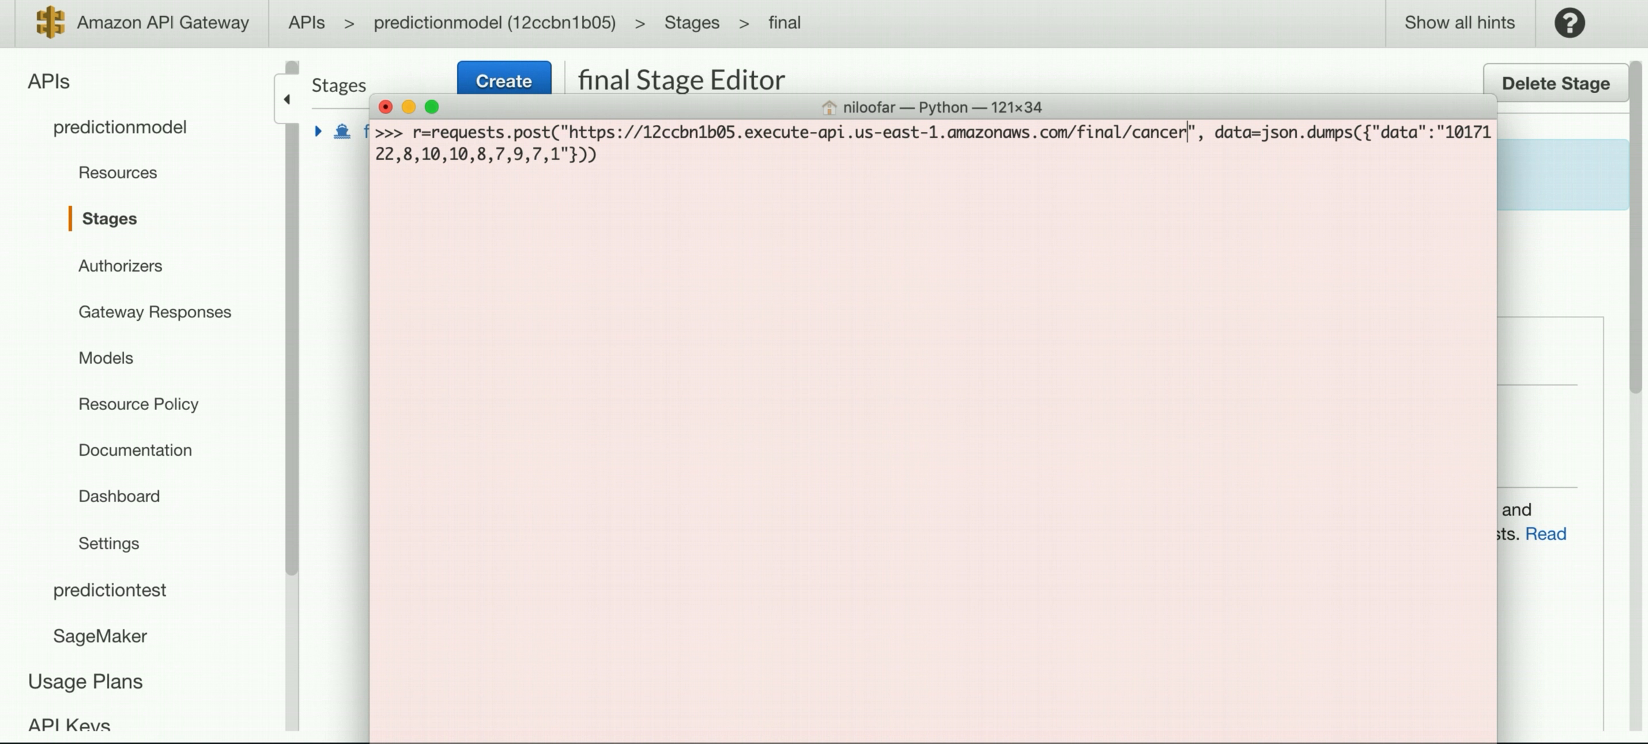
- Send the POST request and display the response with r.content
key("Return")
key("Up")
key("Up")
key("Down")
key("Return")
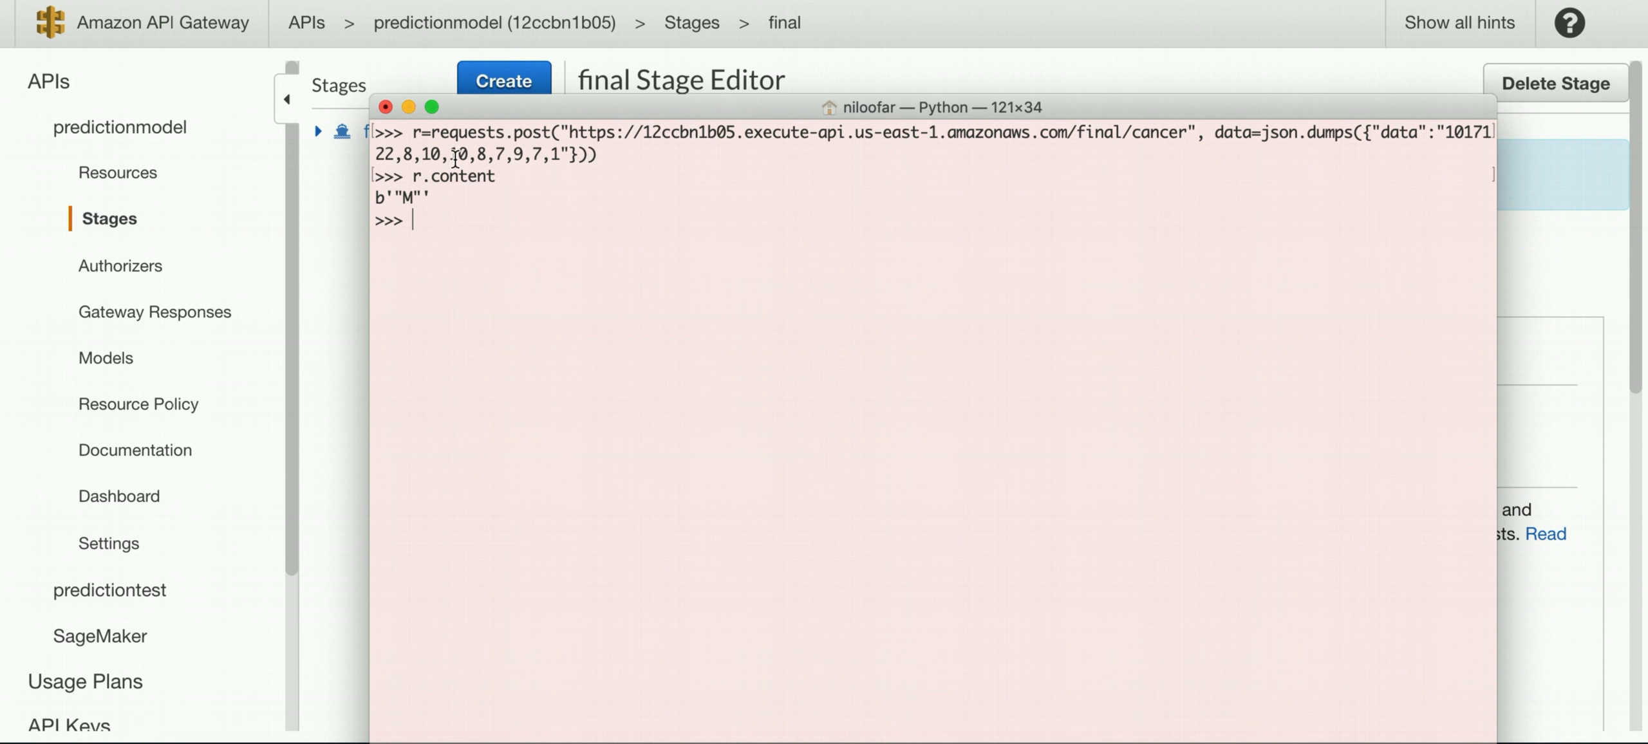
- Minimize the Terminal window and return to the /cancer POST method in API Gateway
left_click_drag(515, 106, 176, 17)
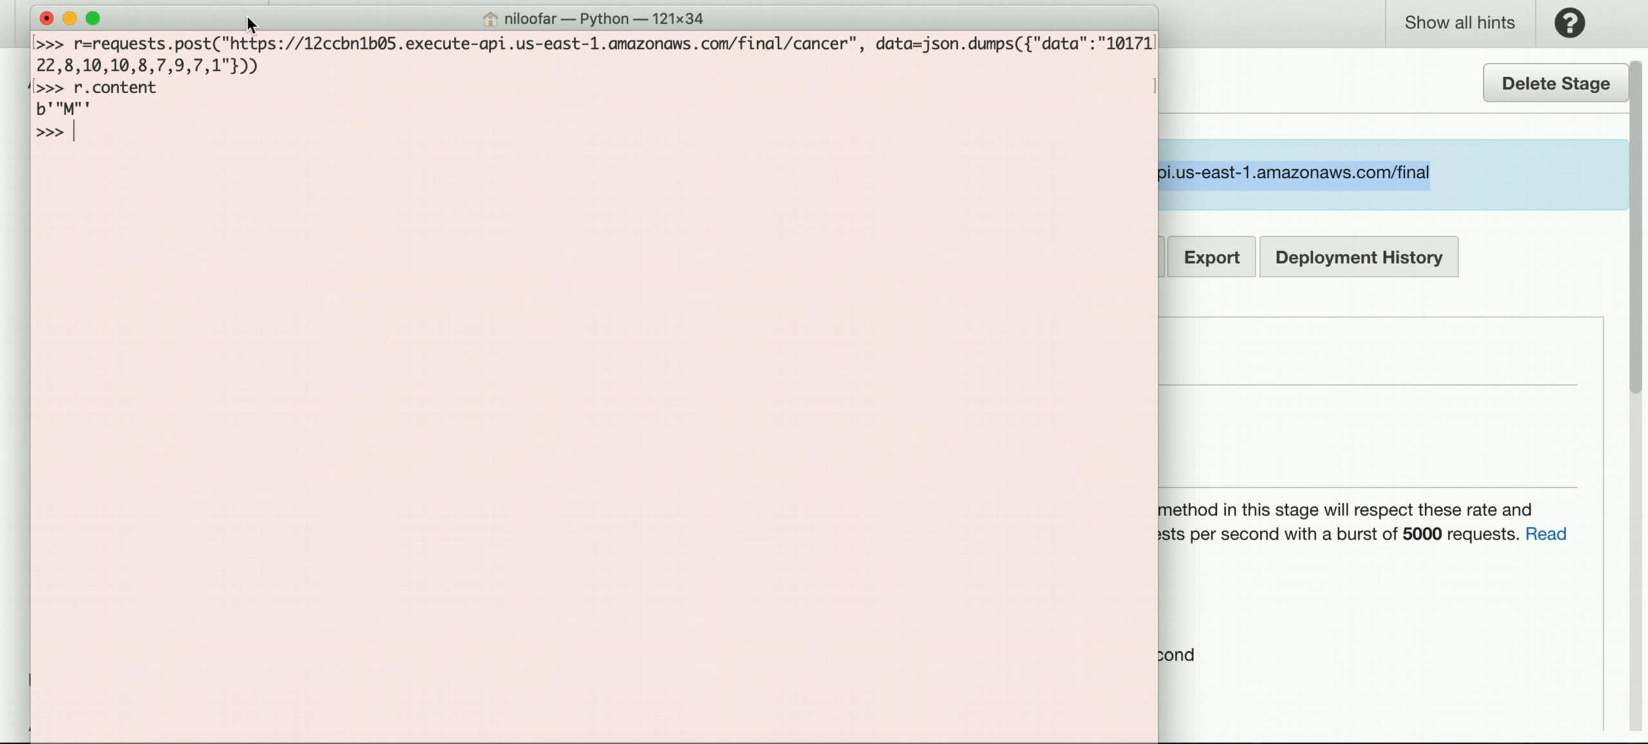
left_click(69, 18)
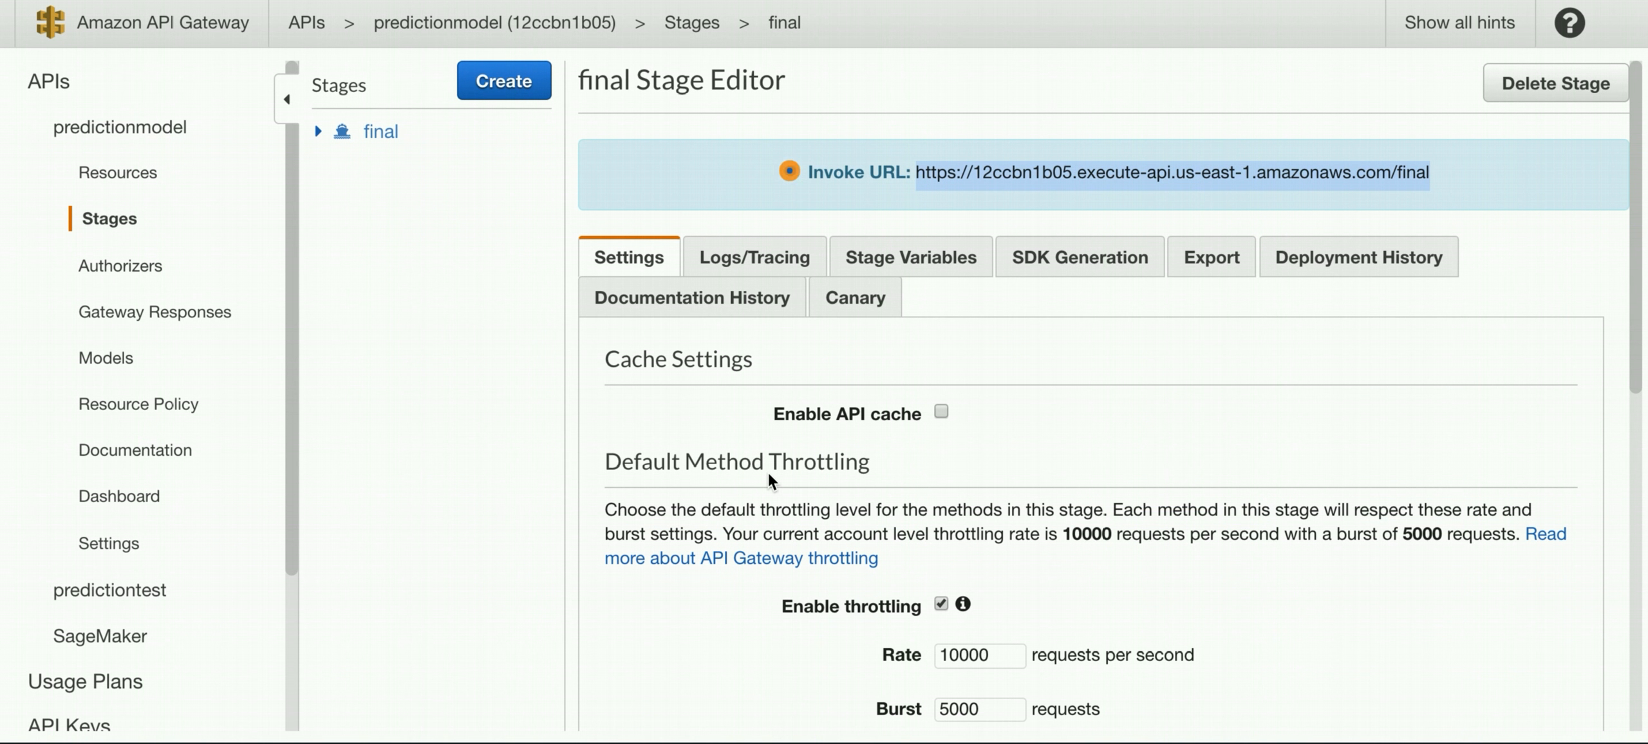
scroll(769, 480, "down", 1)
scroll(769, 479, "down", 1)
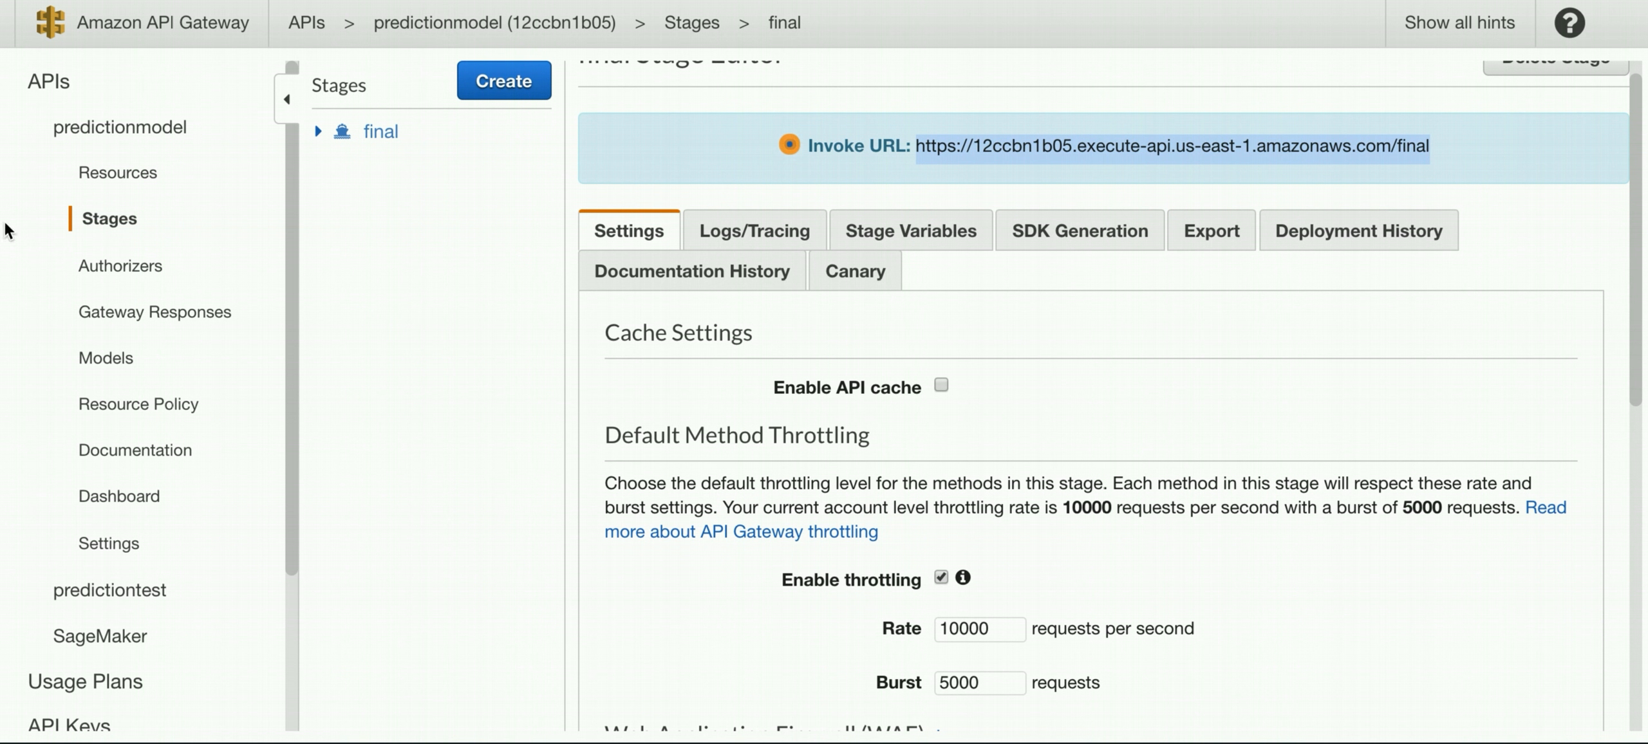
left_click(101, 171)
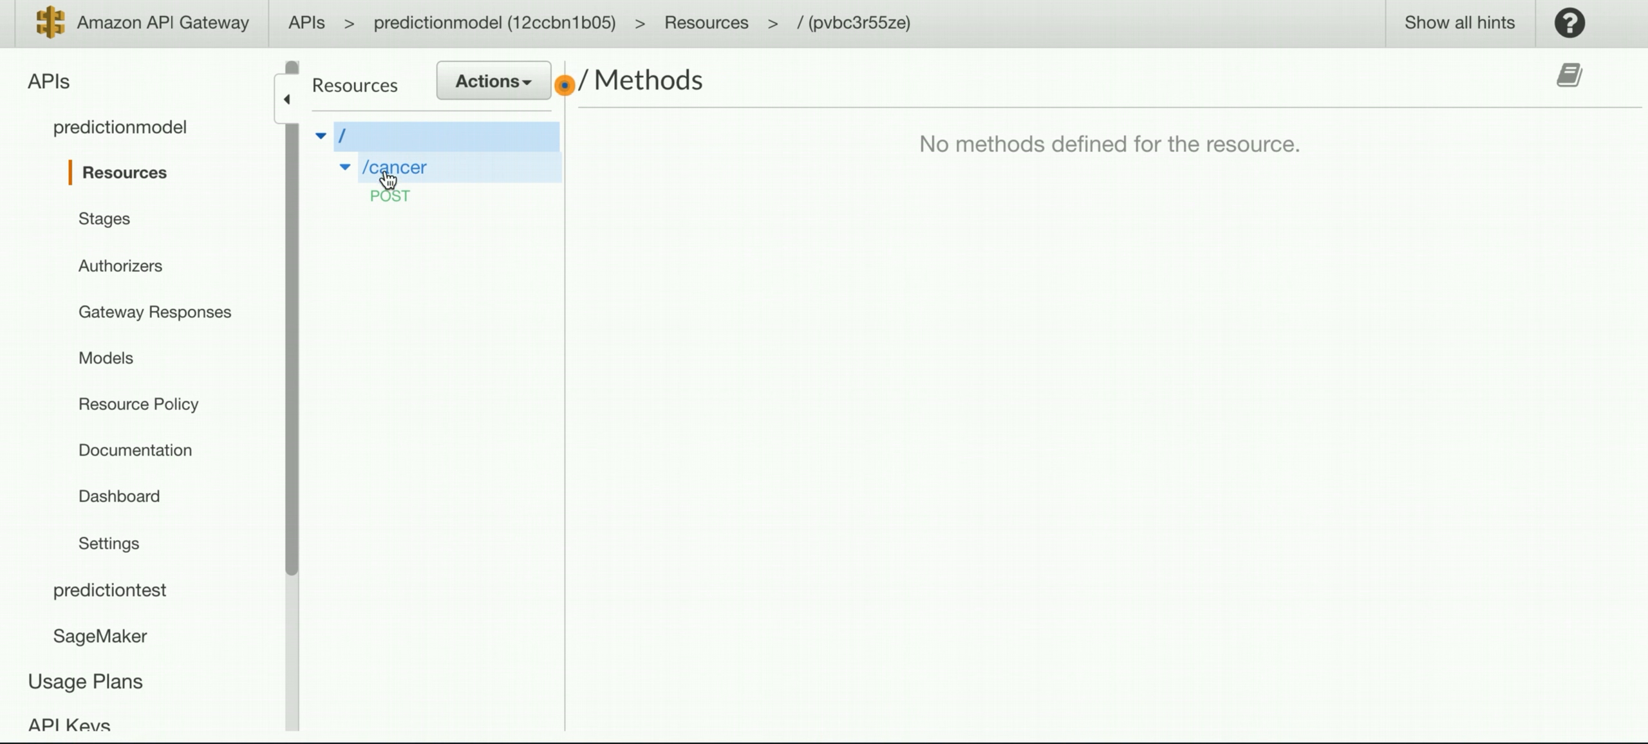
left_click(390, 195)
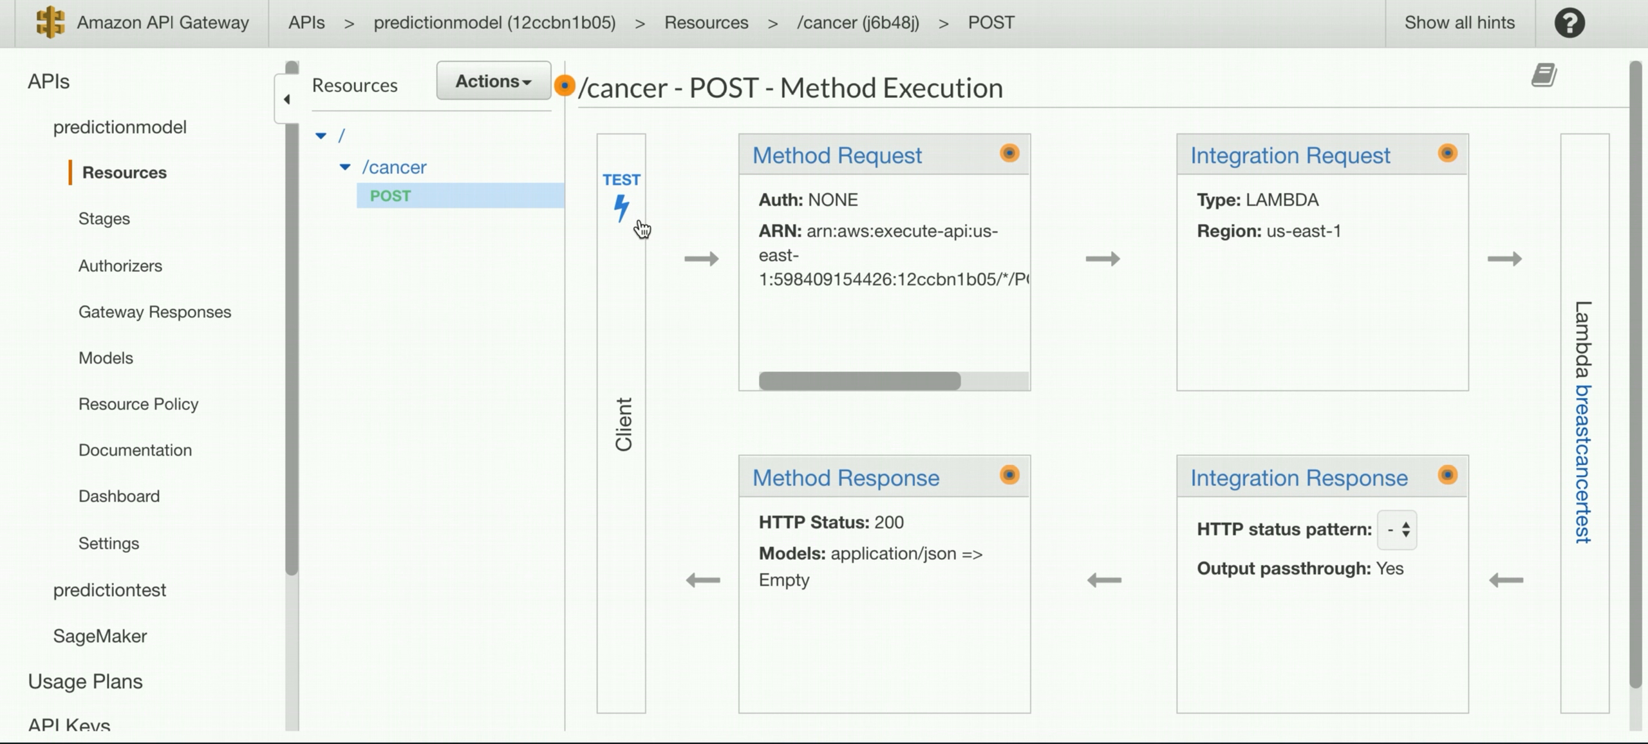
- Open the test page of the /cancer POST method and copy the JSON data payload from the requests.post call in Terminal
left_click(625, 212)
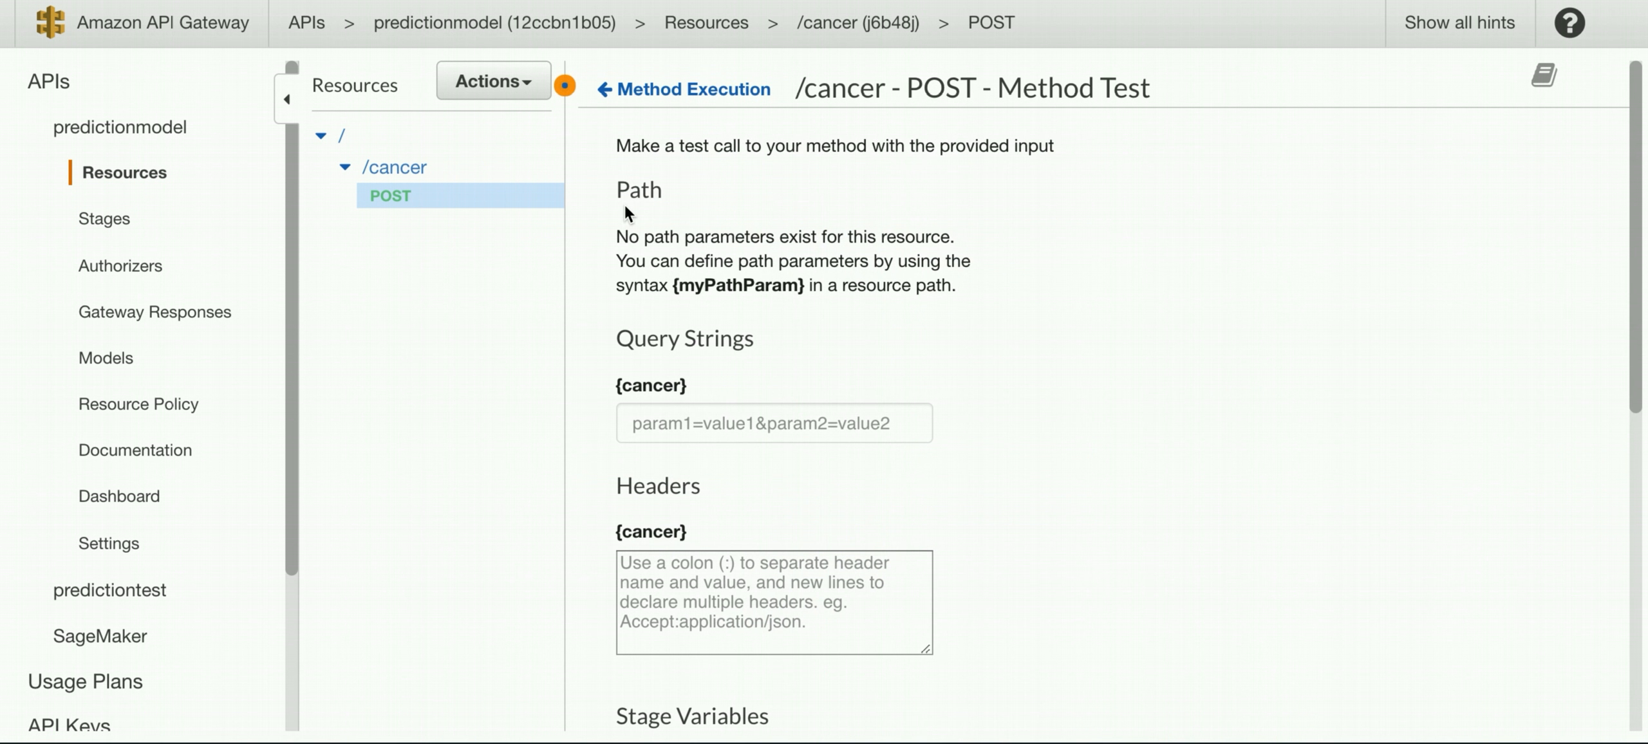
scroll(824, 607, "down", 10)
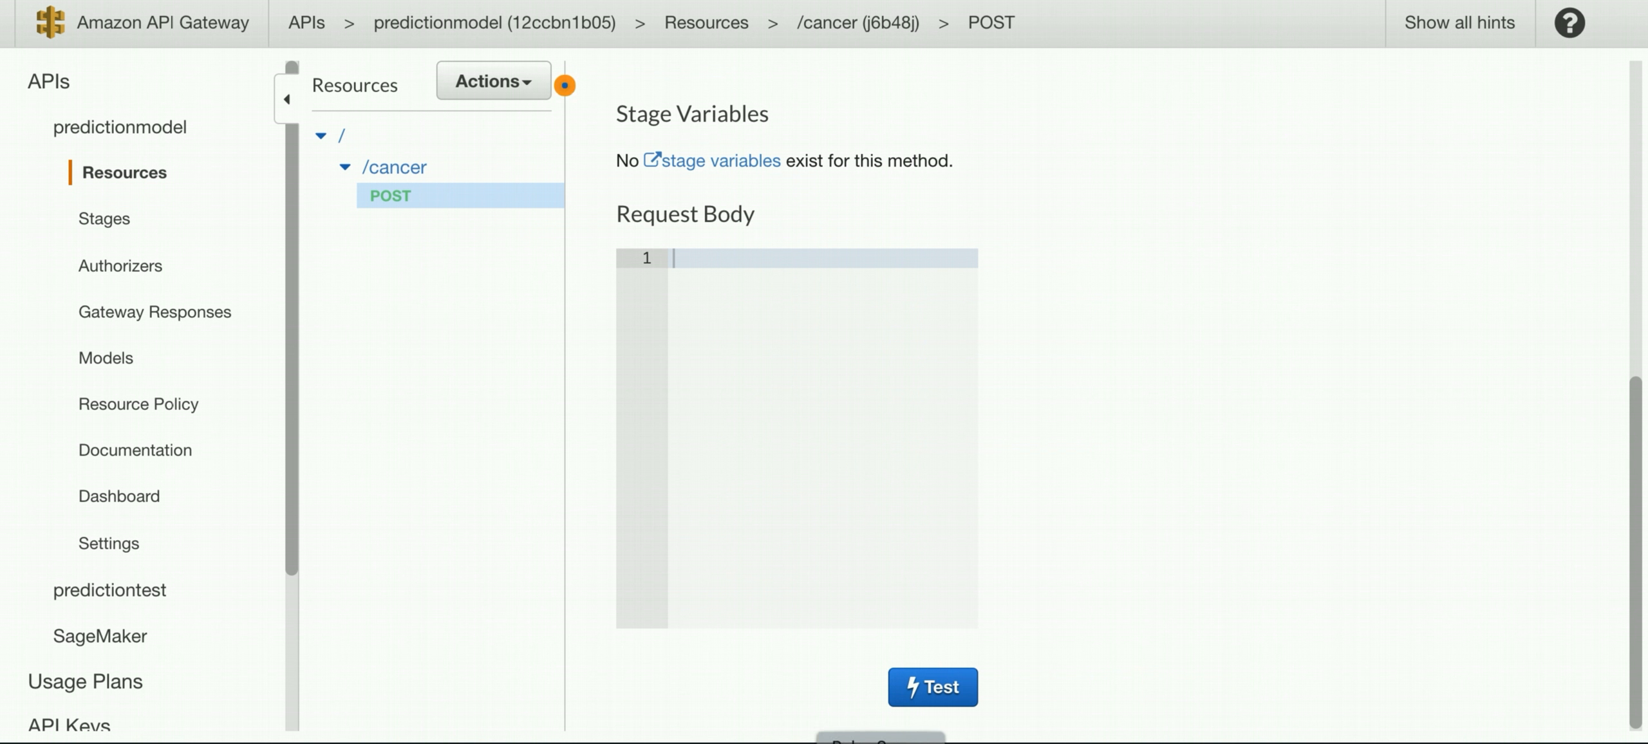
left_click(703, 743)
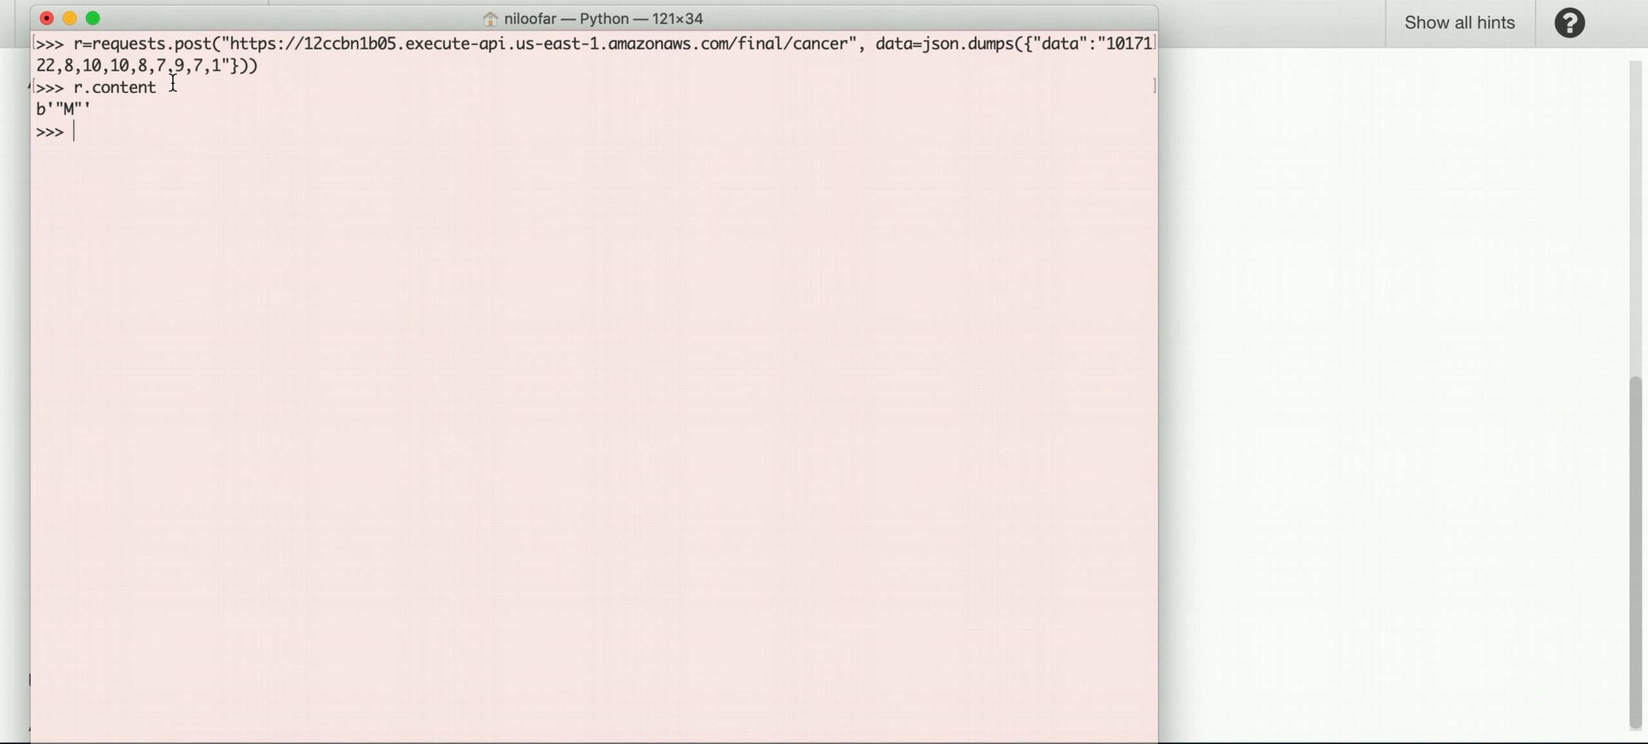
left_click_drag(1025, 47, 241, 88)
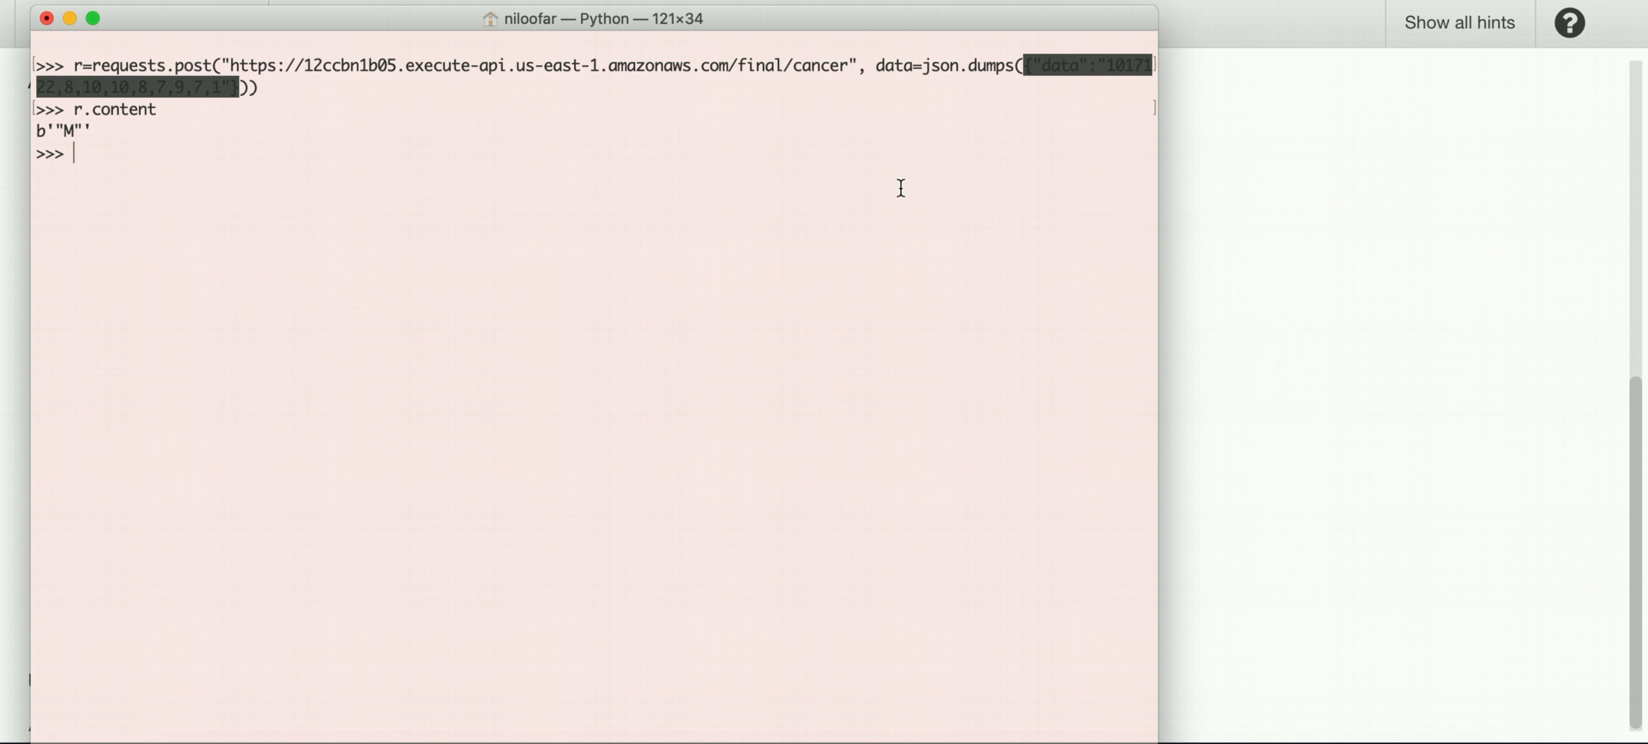
left_click(1302, 235)
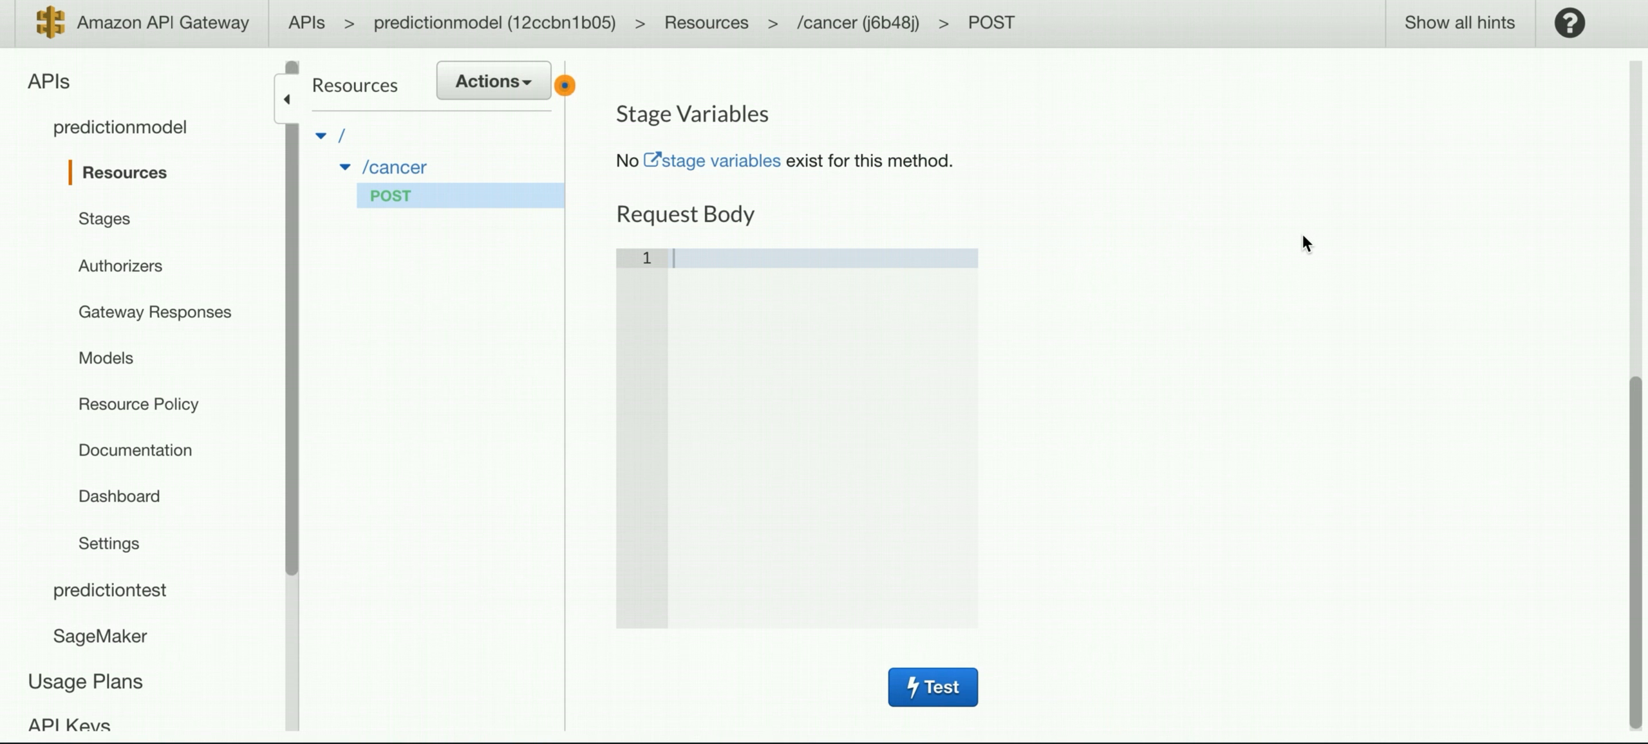
- Set the request body to {"data":"1017122,8,10,10,8,7,9,7,1"}, run the method test, and view the response body
left_click(700, 257)
type("{\"data\":\"1017122,8,10,10,8,7,9,7,1\"}")
left_click(957, 691)
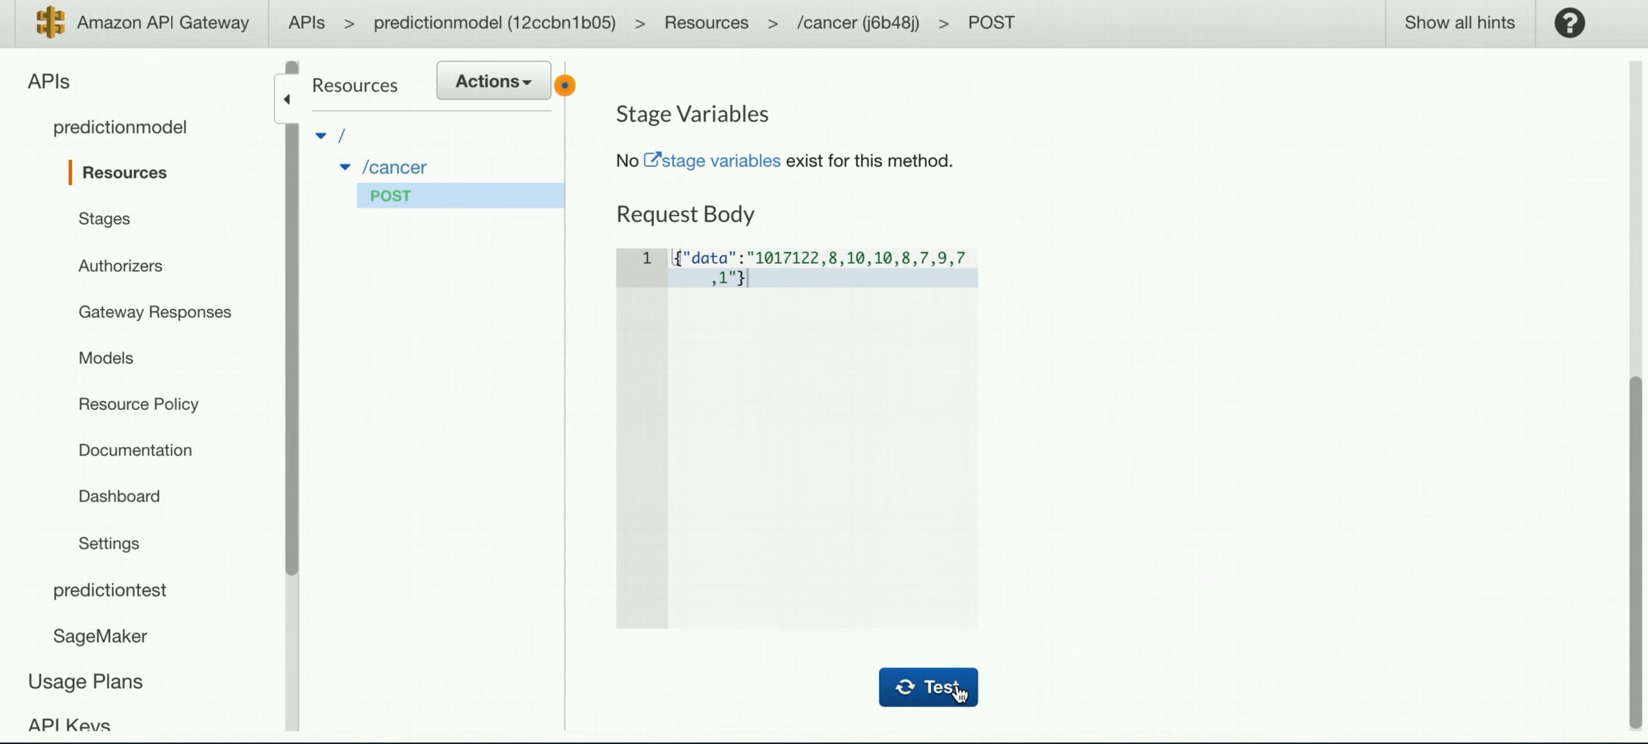
scroll(1169, 363, "up", 8)
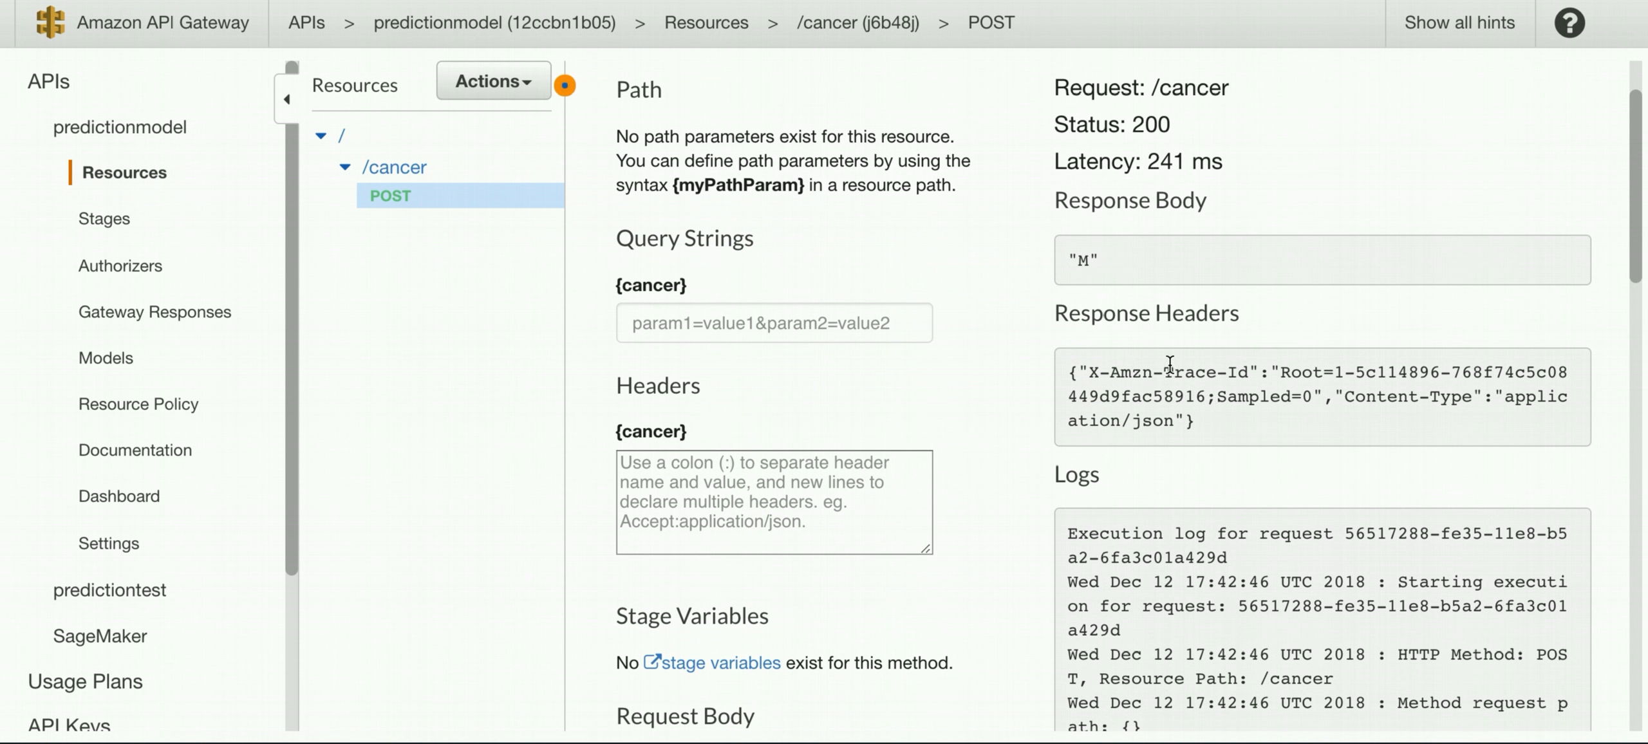